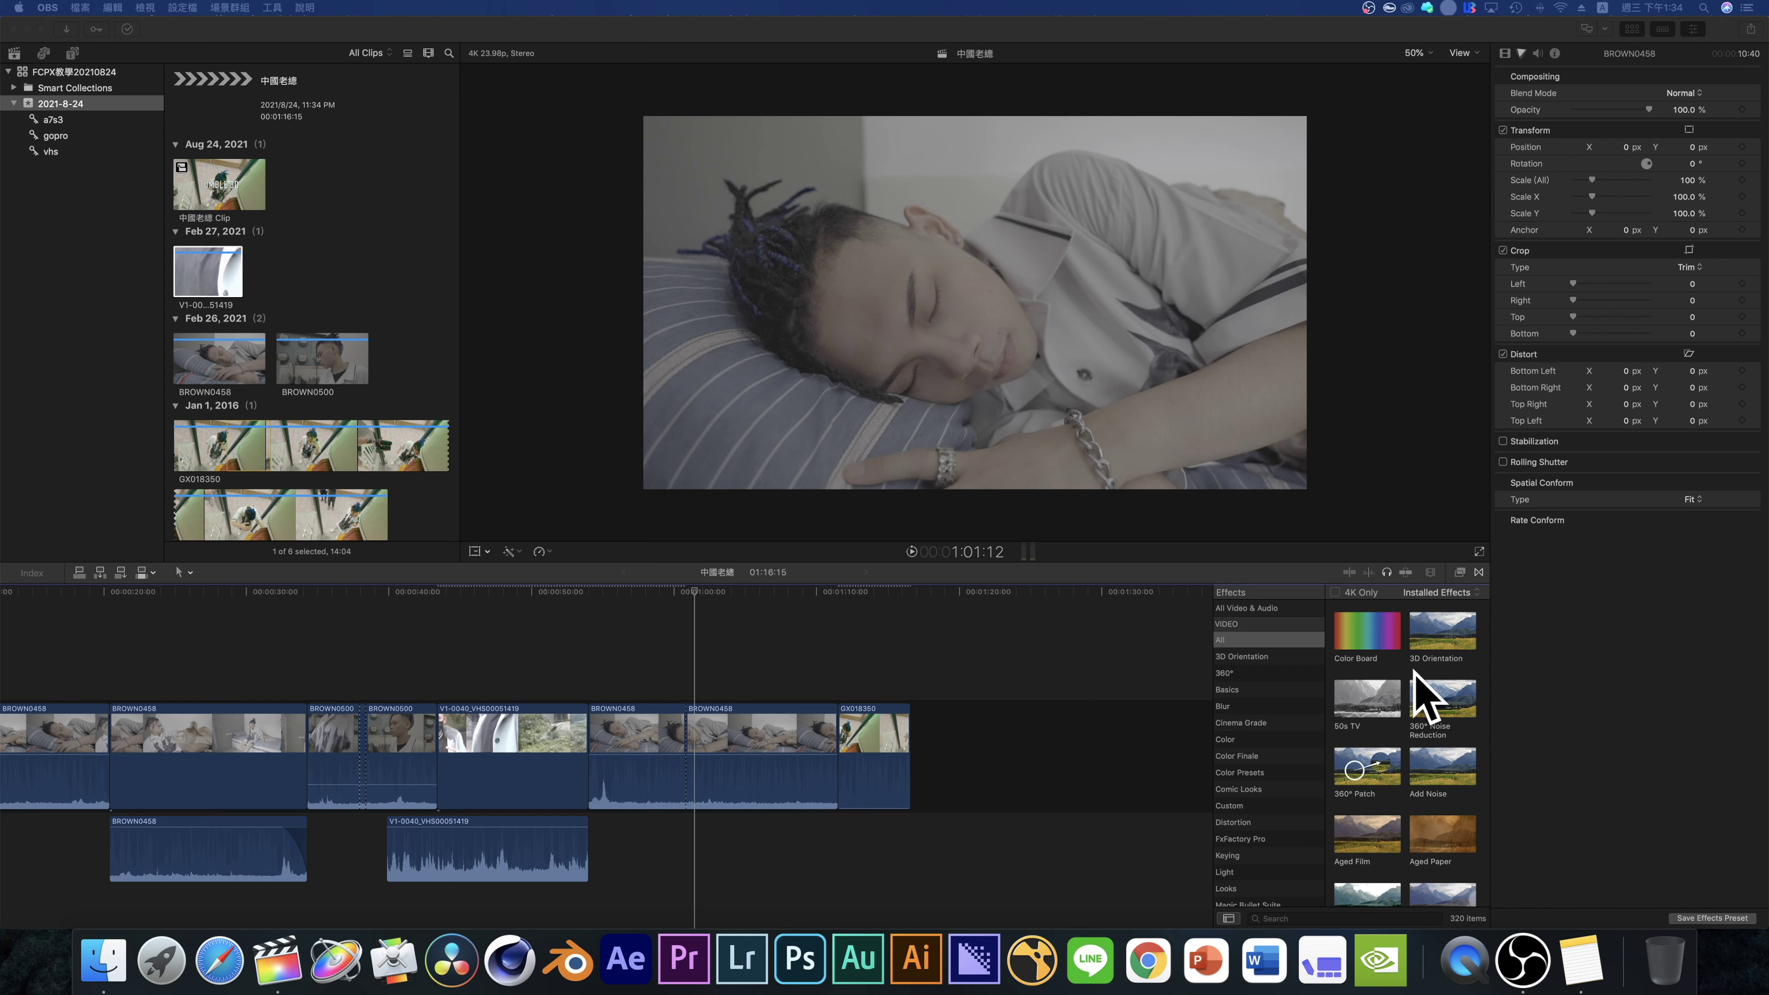
- Place the playhead at 1:02:01 in the last BROWN0458 clip and toggle the Effects browser closed and open again
{"action": "left_click", "coordinate": [848, 639]}
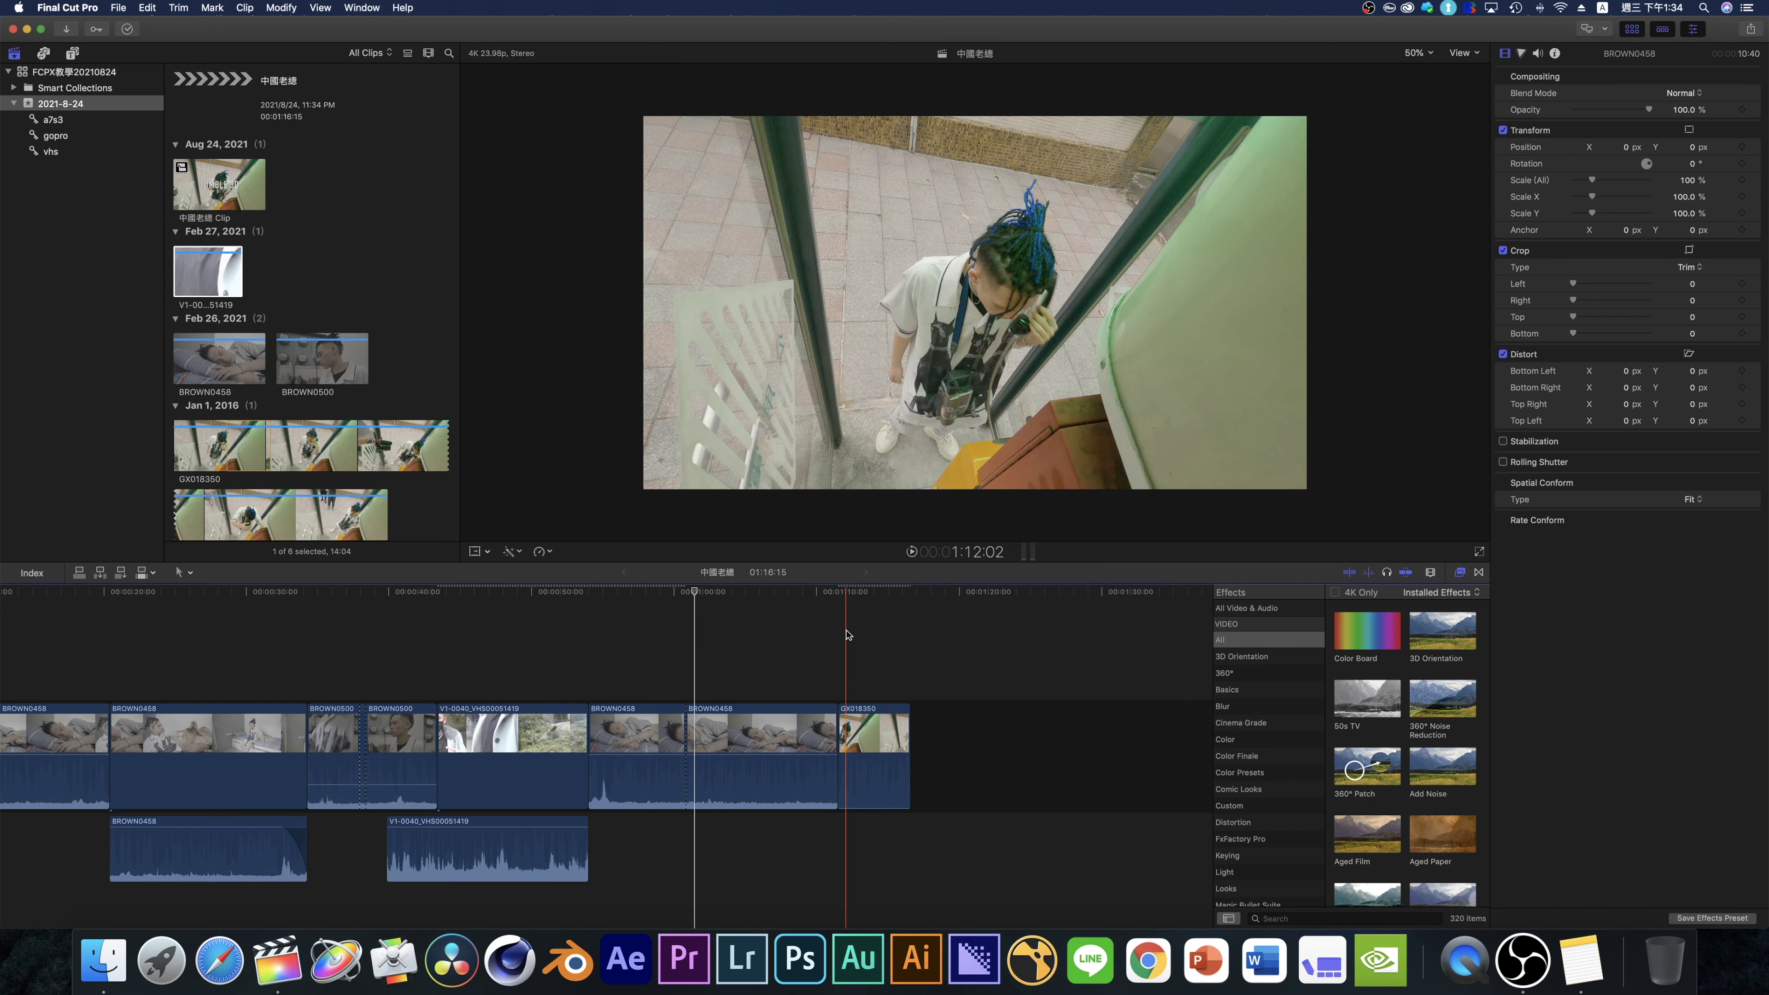
{"action": "left_click", "coordinate": [703, 616]}
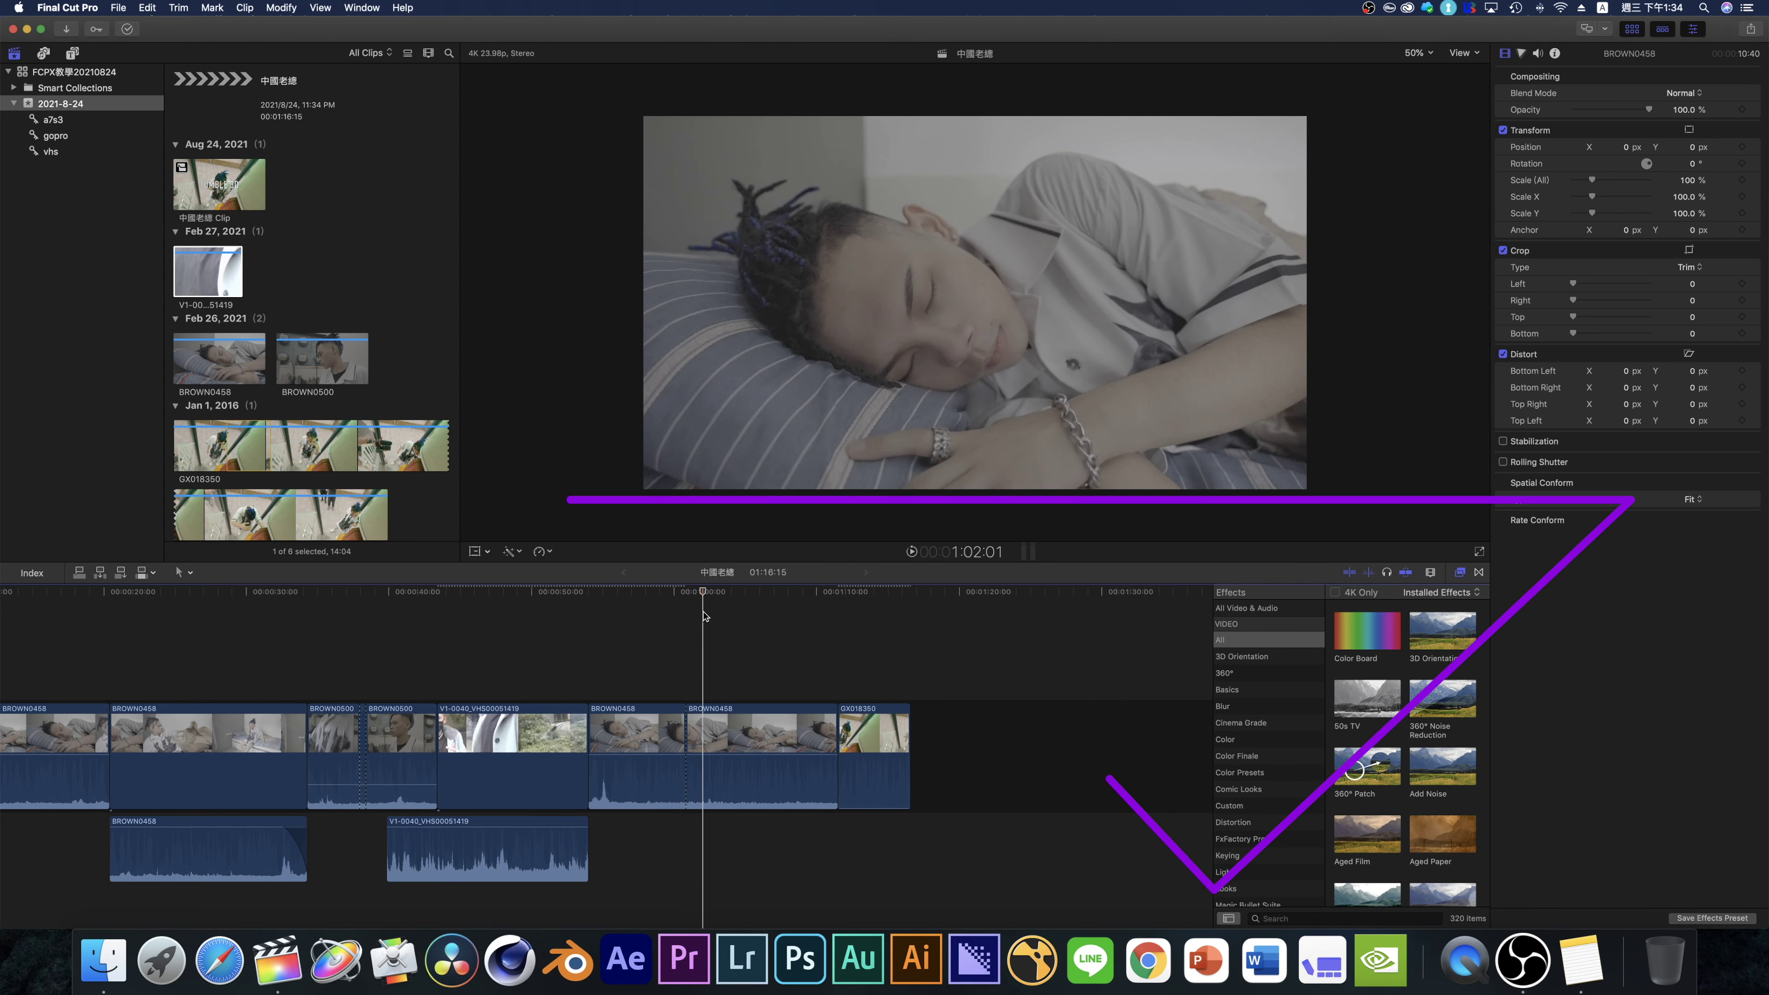
{"action": "key", "text": "cmd+5"}
{"action": "key", "text": "cmd+5"}
{"action": "key", "text": "cmd+5"}
{"action": "key", "text": "super+5"}
{"action": "key", "text": "super+5"}
{"action": "key", "text": "super+5"}
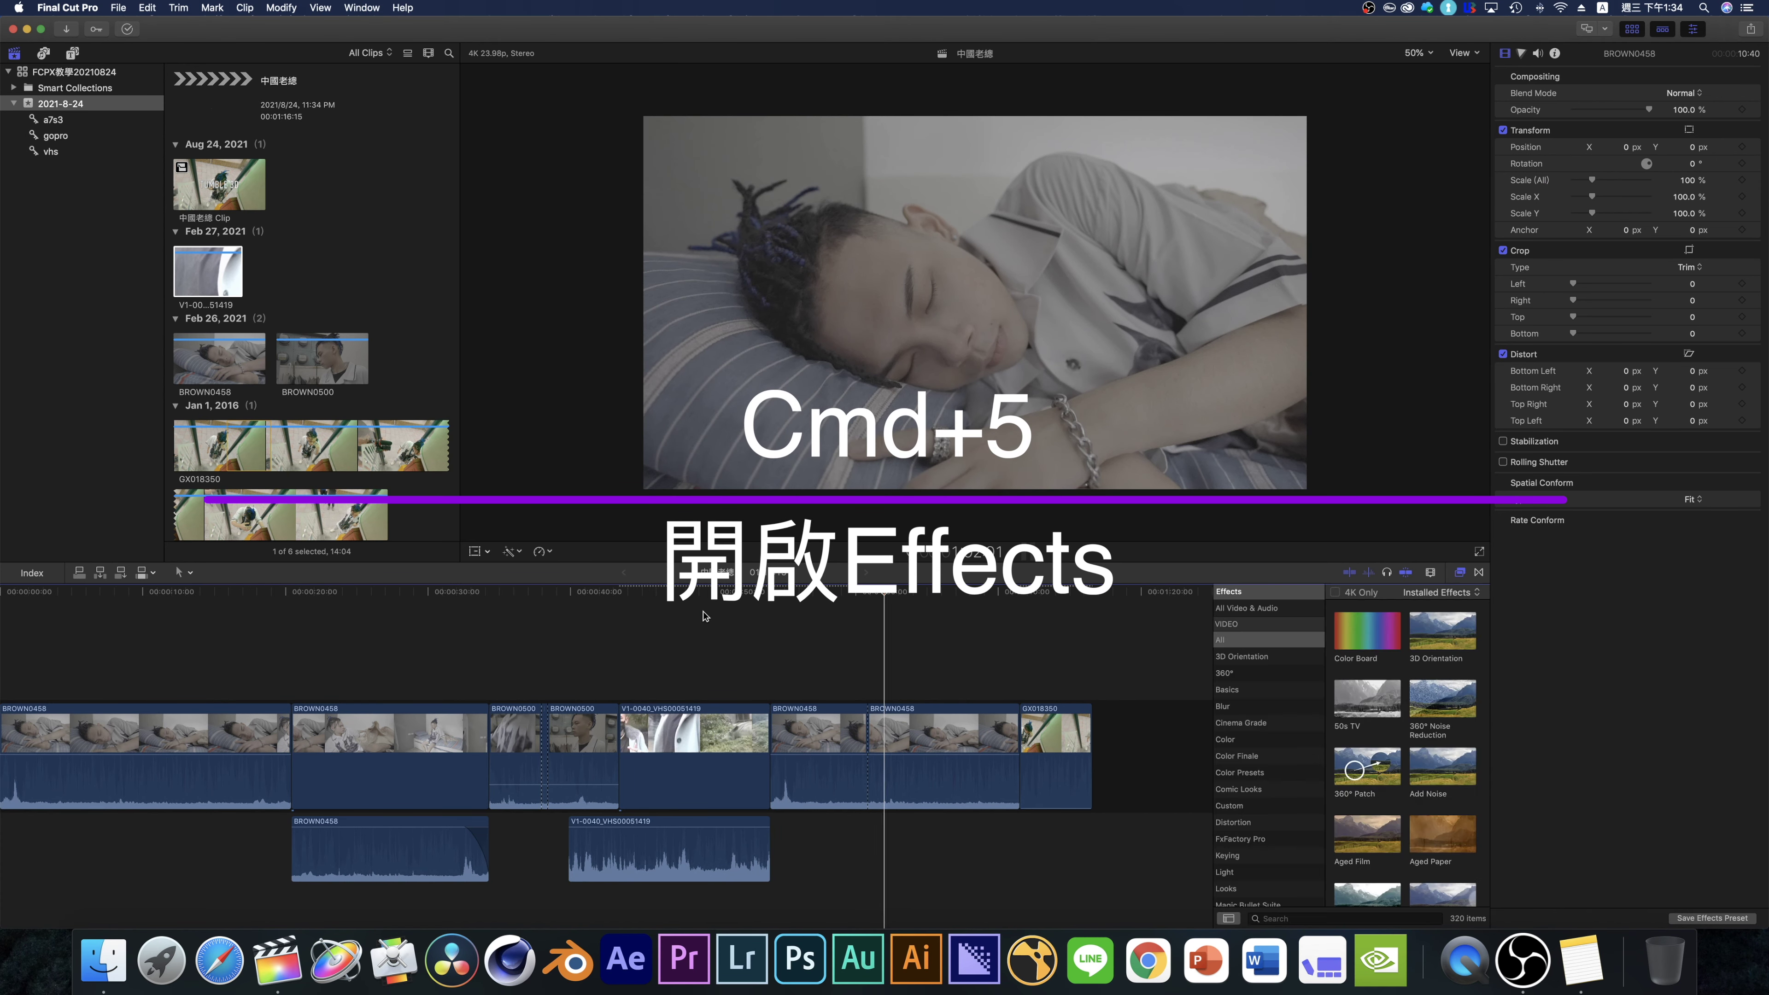
{"action": "key", "text": "super+5"}
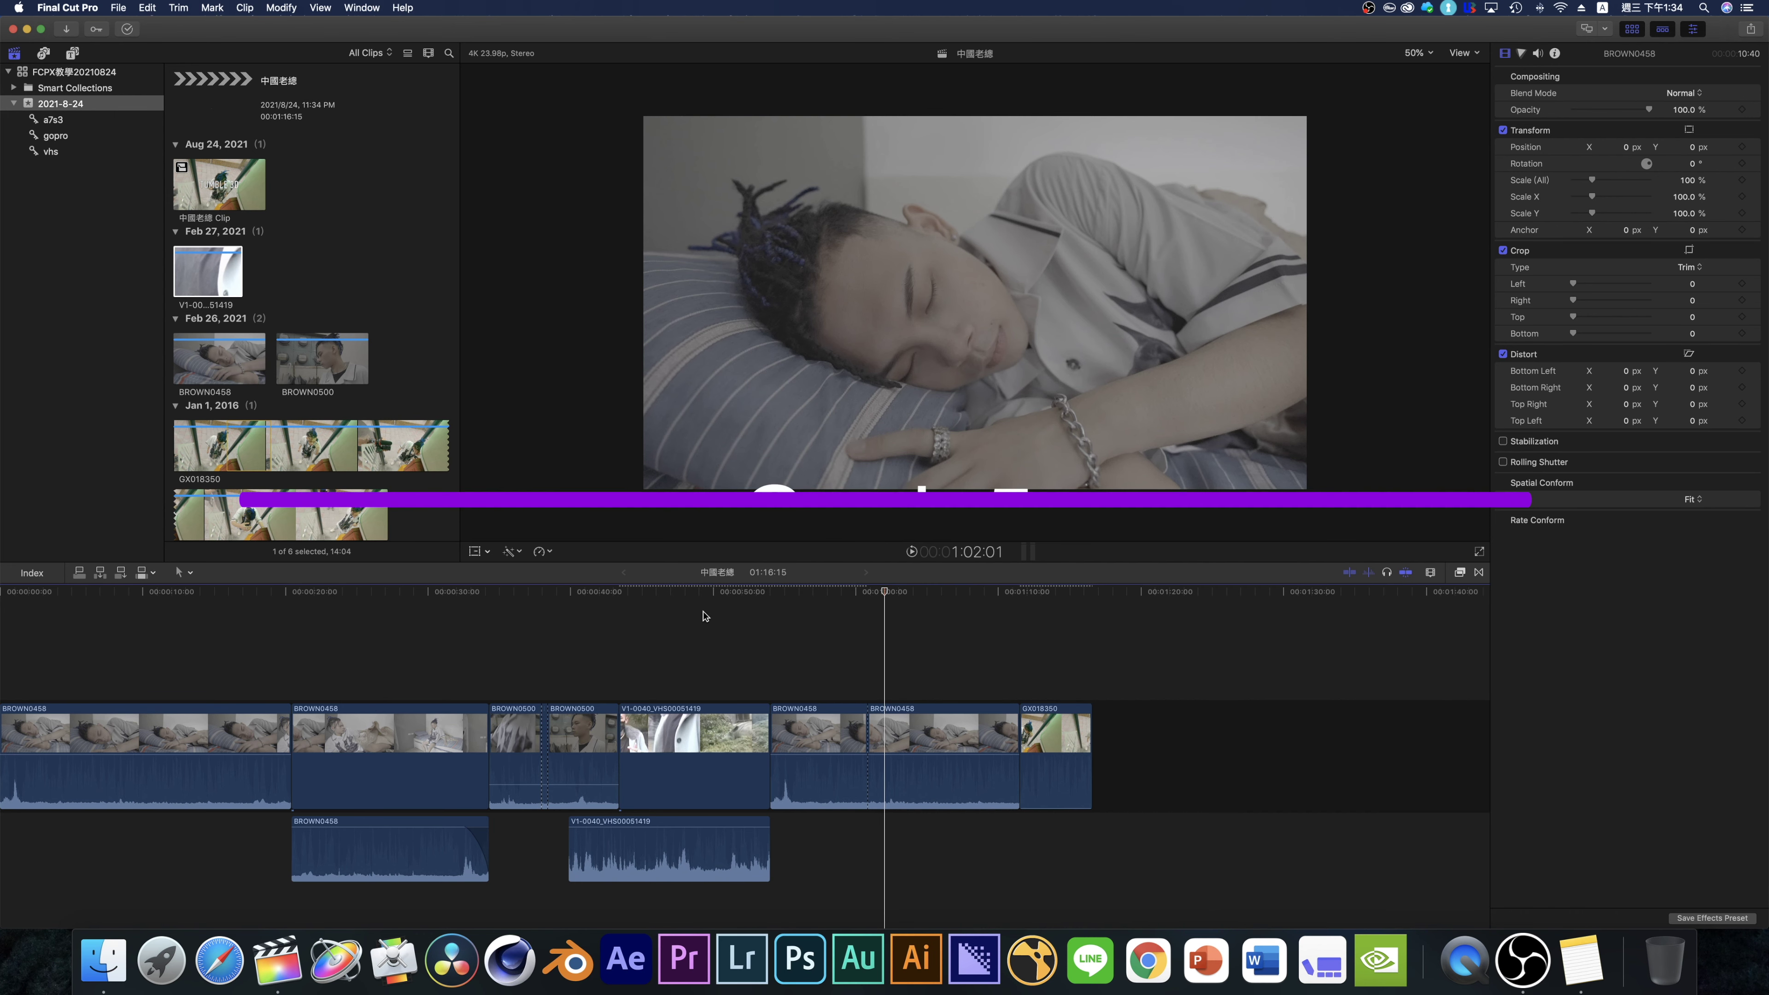
{"action": "key", "text": "super+5"}
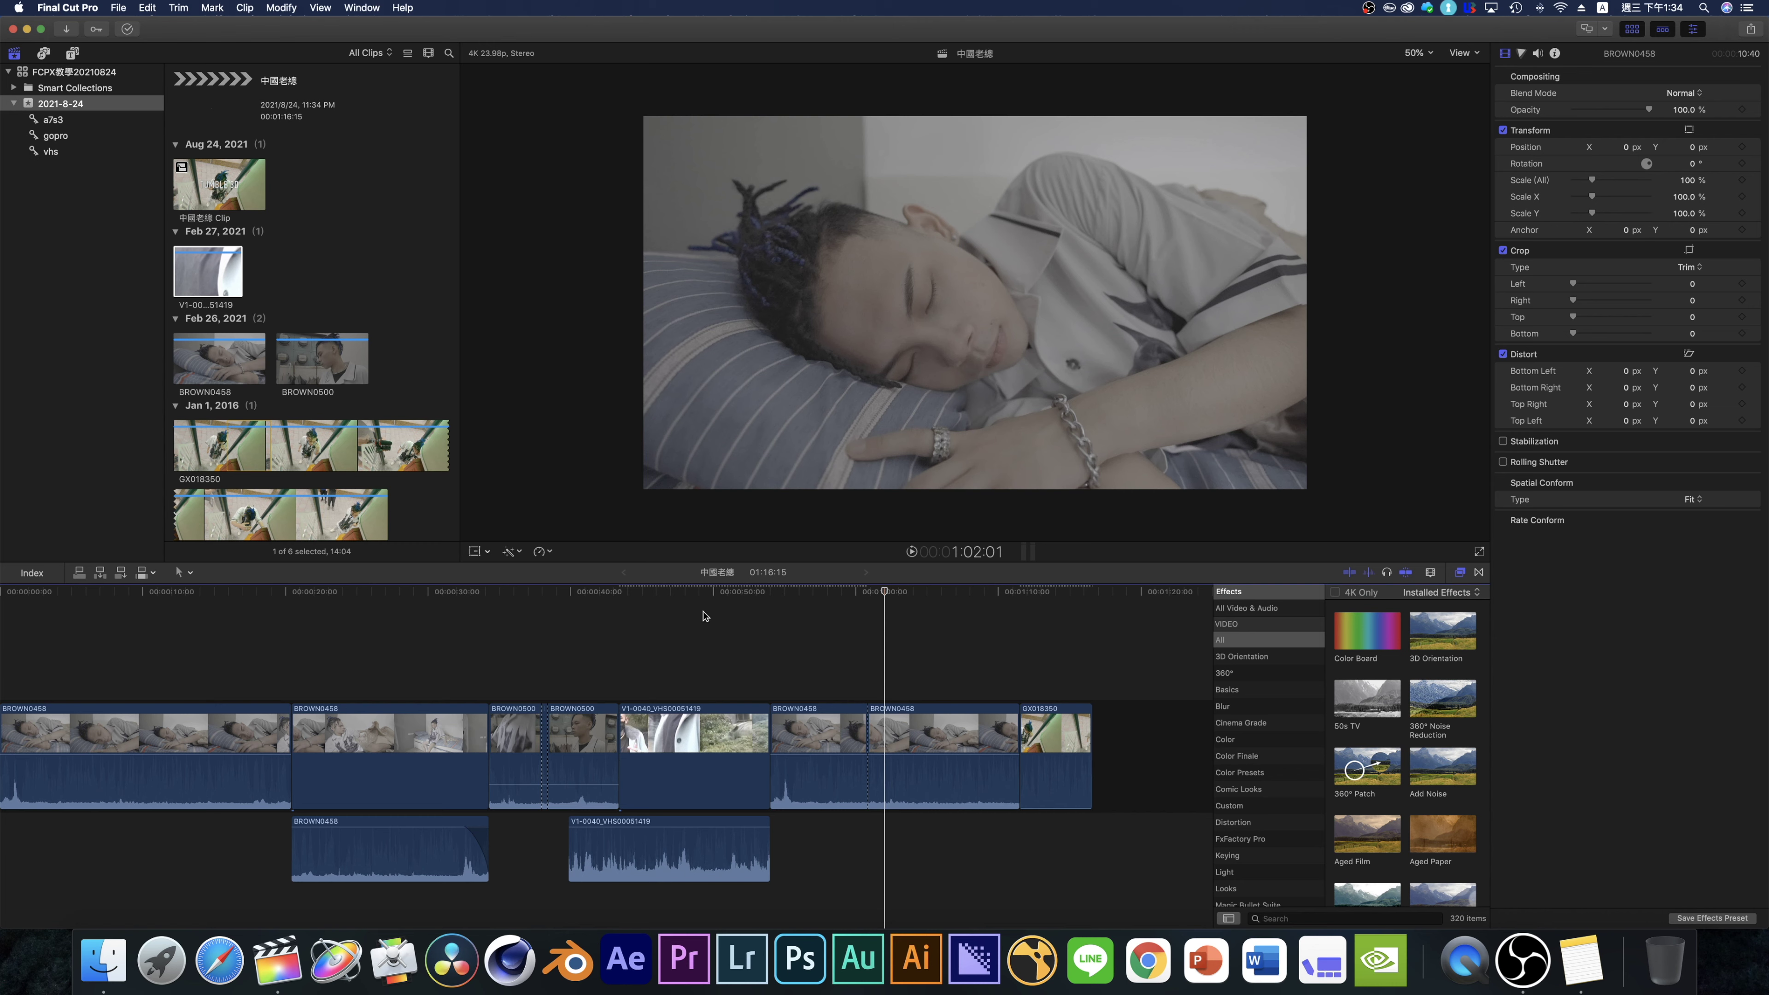
{"action": "key", "text": "super+5"}
{"action": "key", "text": "super+5"}
- Apply the Gaussian effect from the Blur category to the last BROWN0458 clip and set its Amount to 25.73
{"action": "key", "text": "Down"}
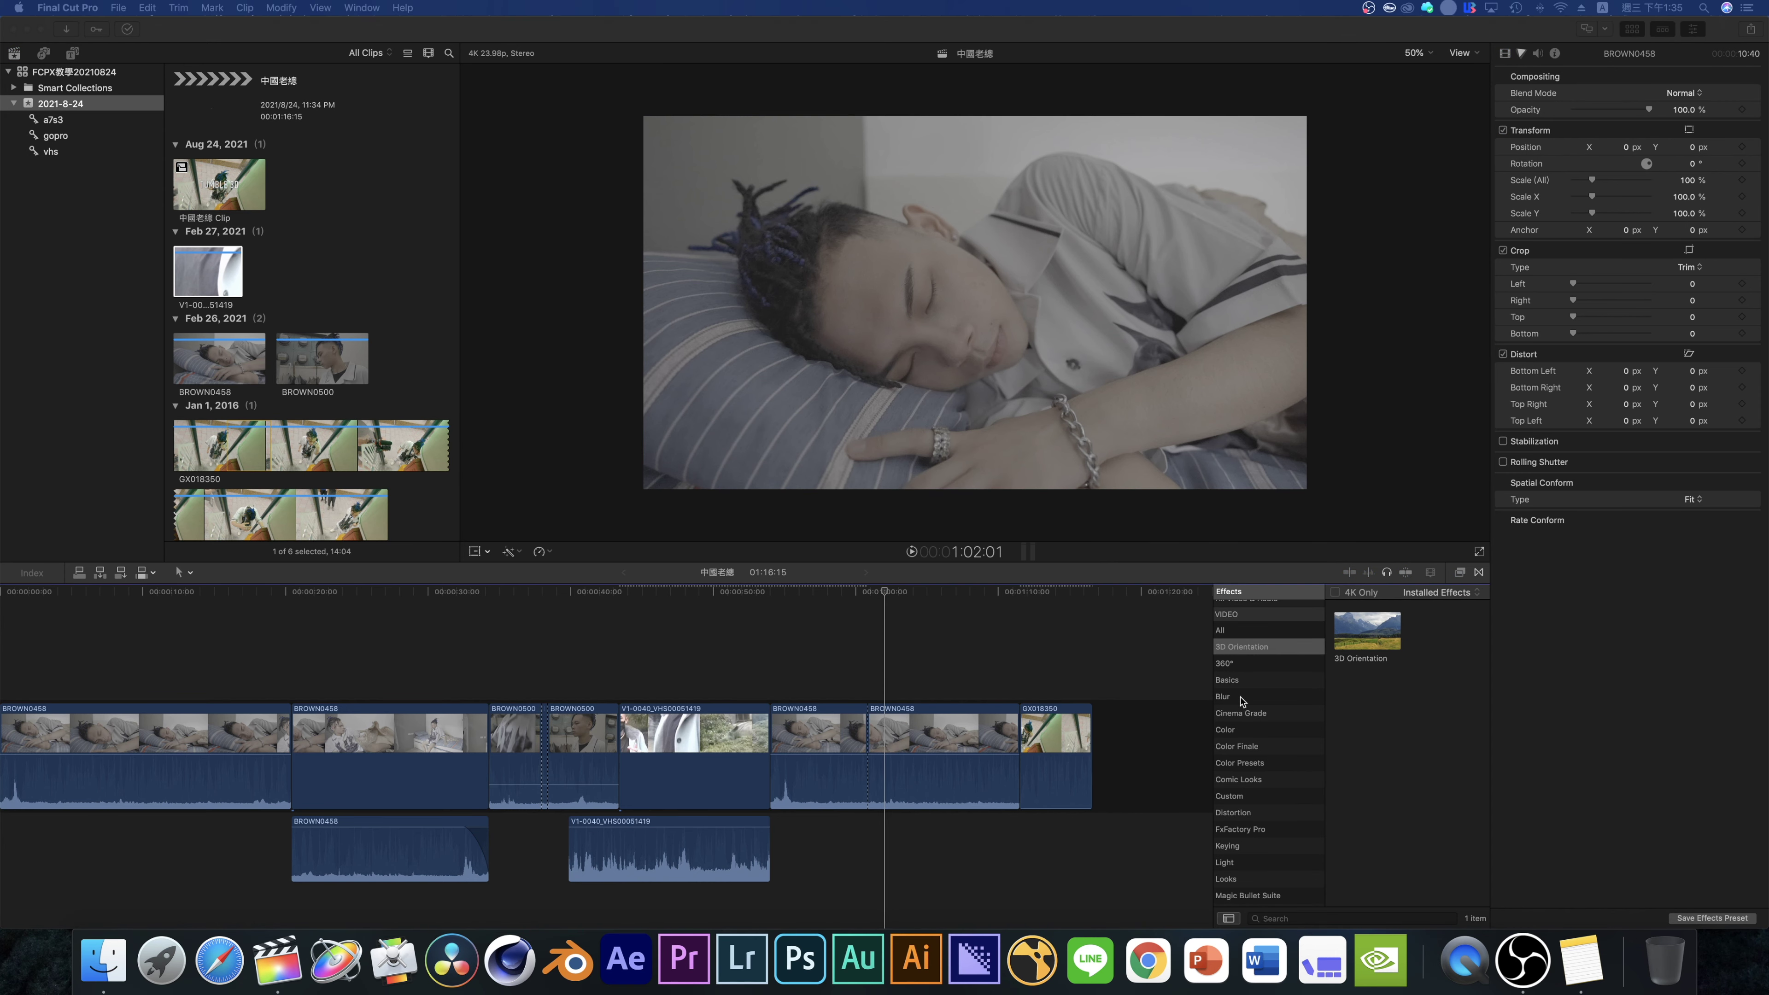
{"action": "left_click", "coordinate": [1242, 698]}
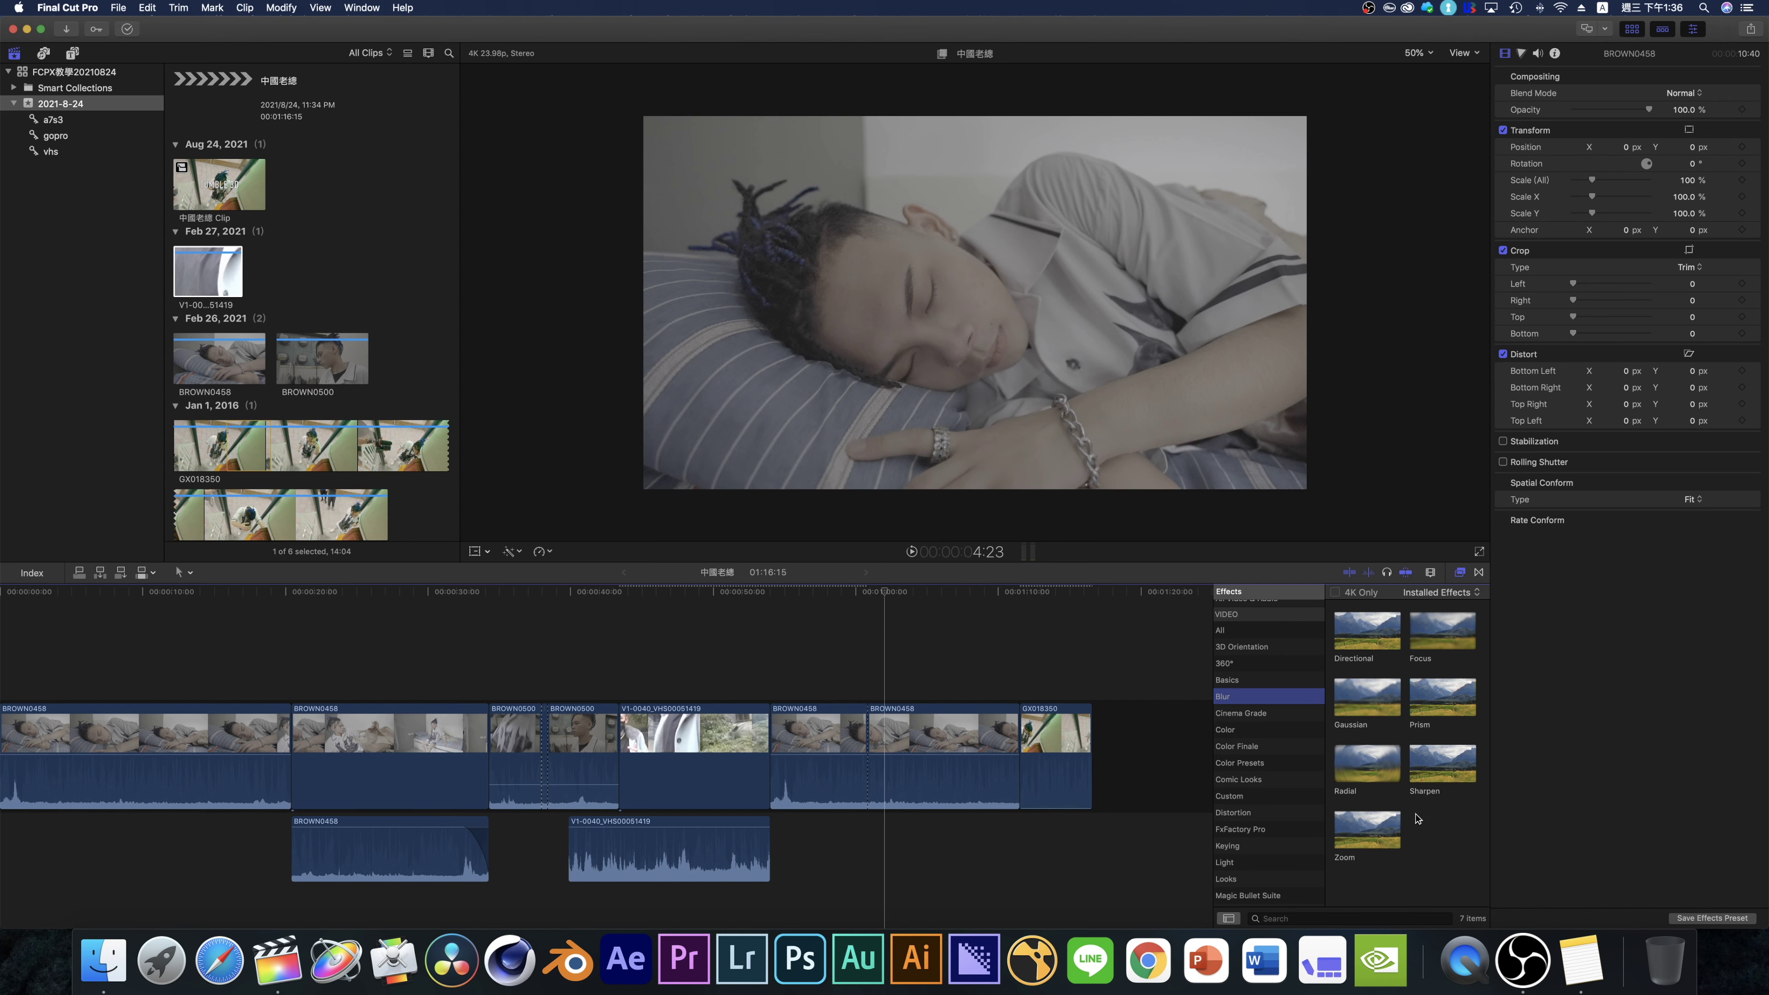
{"action": "left_click_drag", "start_coordinate": [1367, 697], "coordinate": [923, 732]}
{"action": "left_click_drag", "start_coordinate": [1611, 111], "coordinate": [1587, 125]}
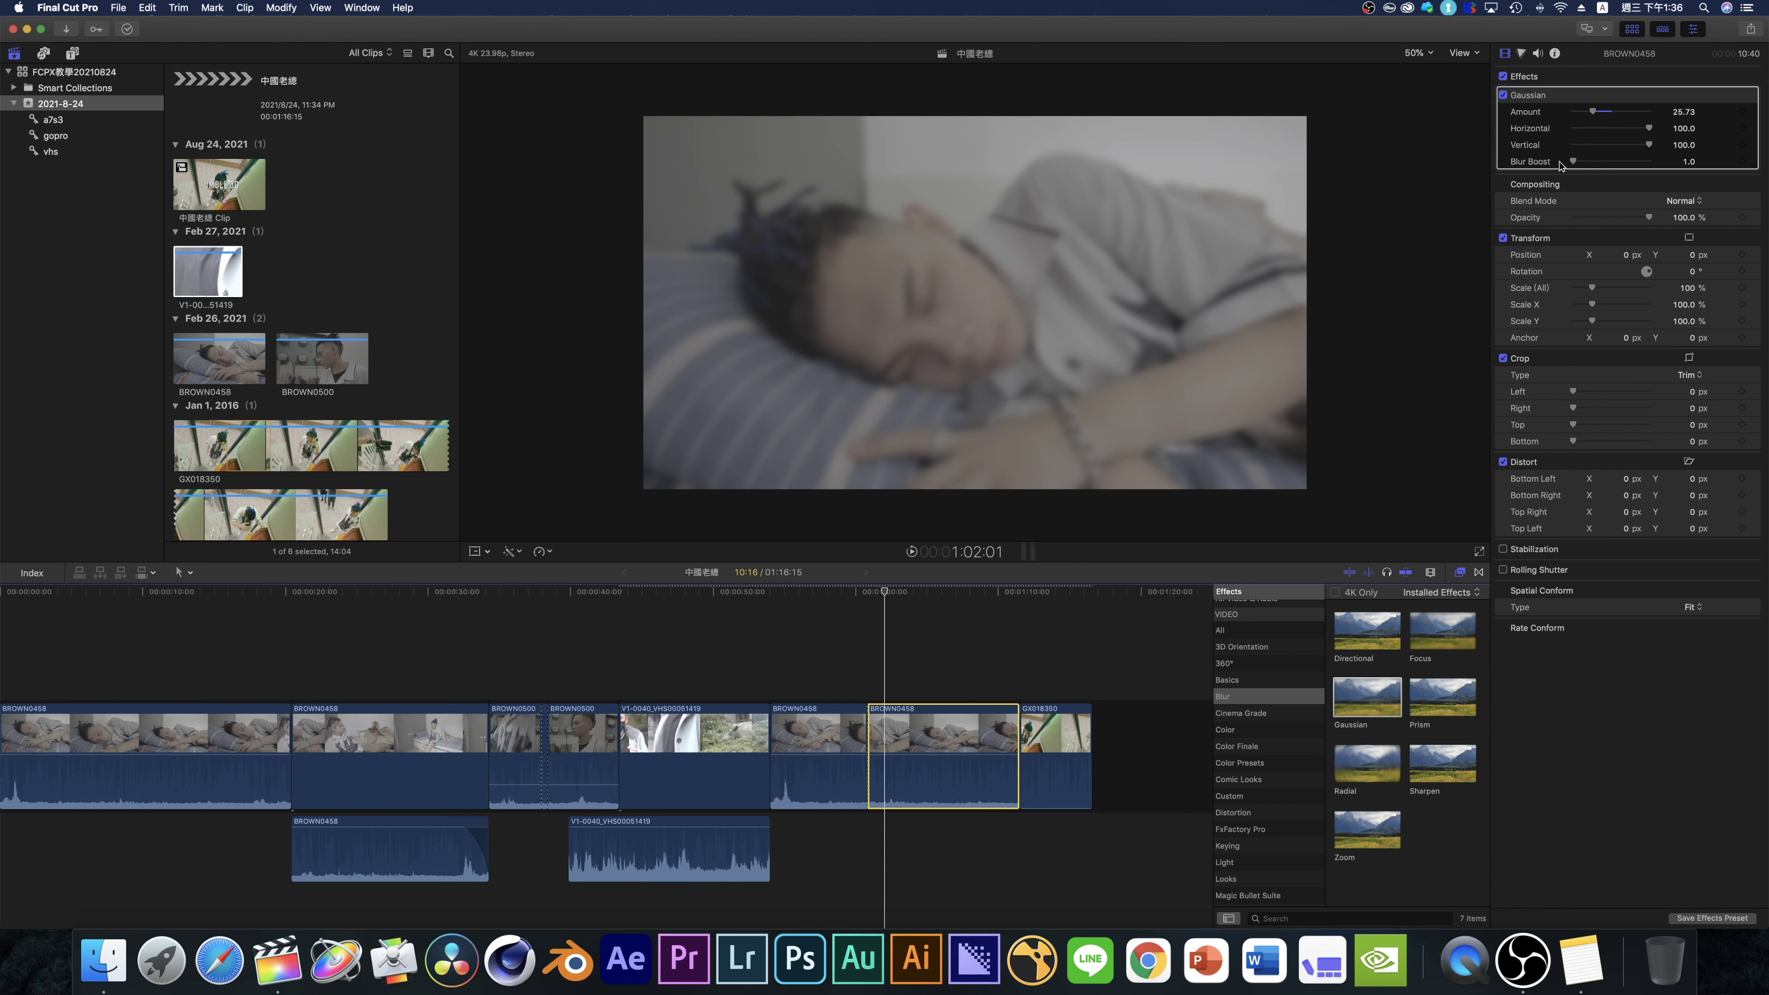
- Add a shape mask to the Gaussian effect, then tilt and reshape it to cover the sleeping man's face
{"action": "left_click", "coordinate": [1688, 94]}
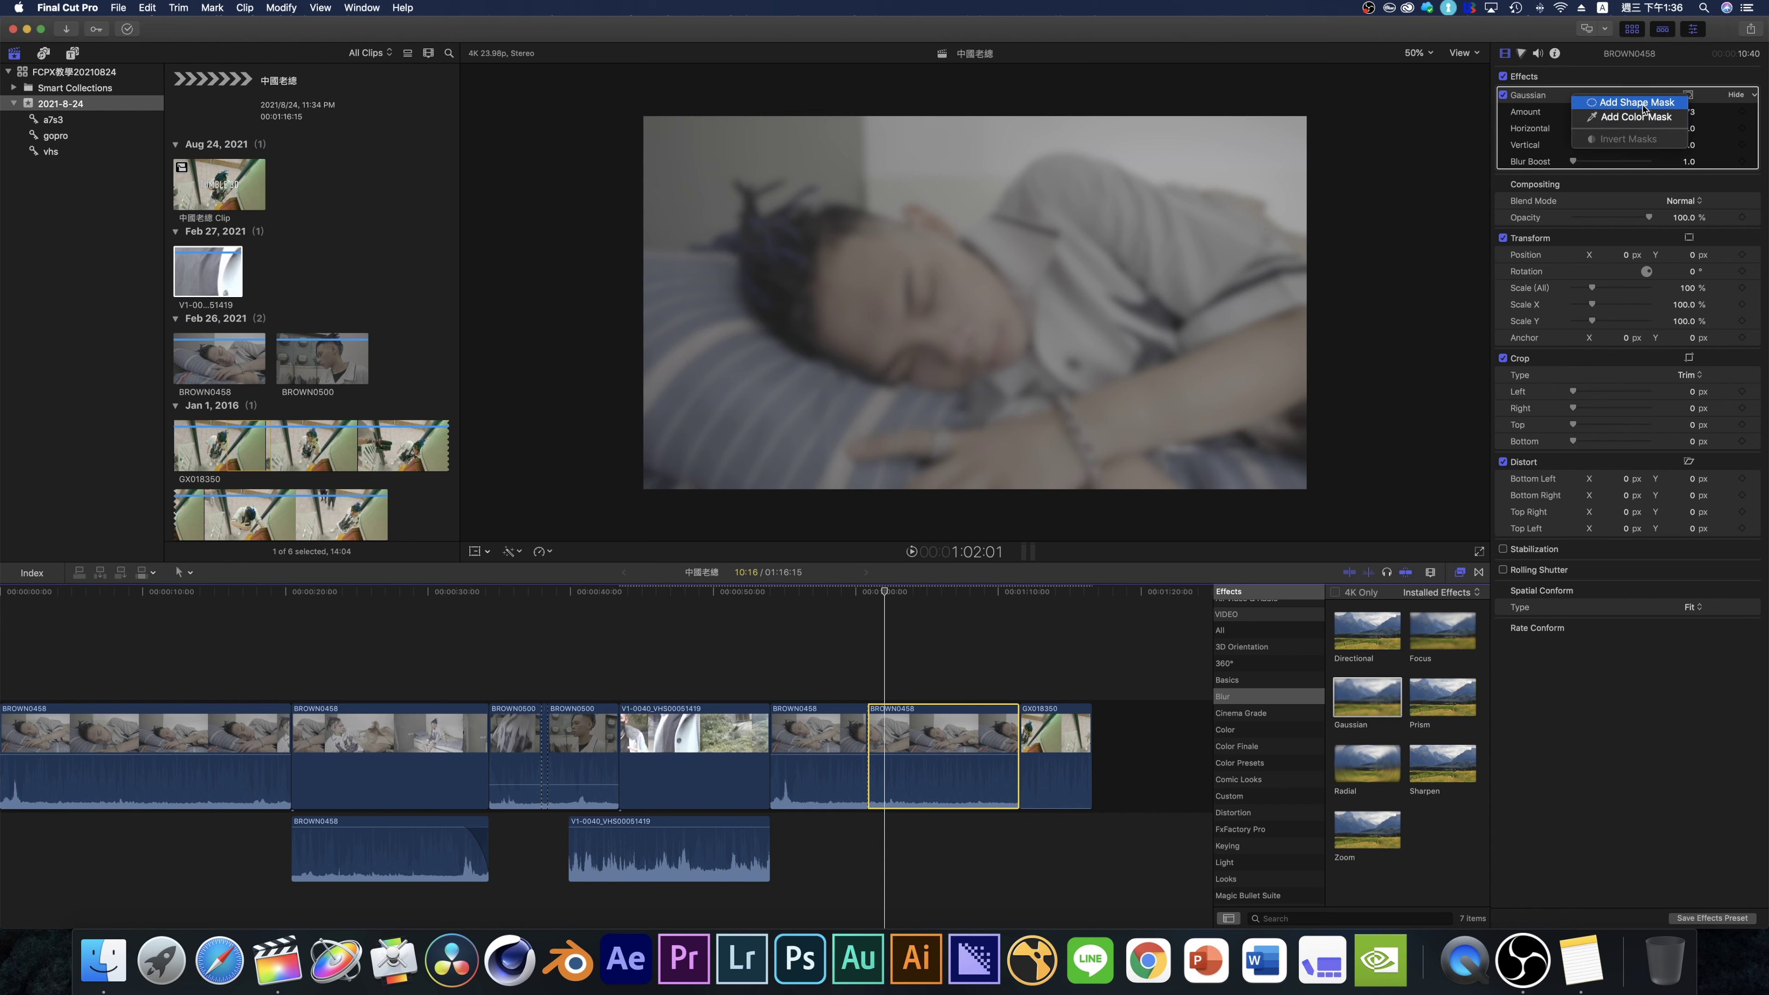
{"action": "left_click", "coordinate": [1659, 104]}
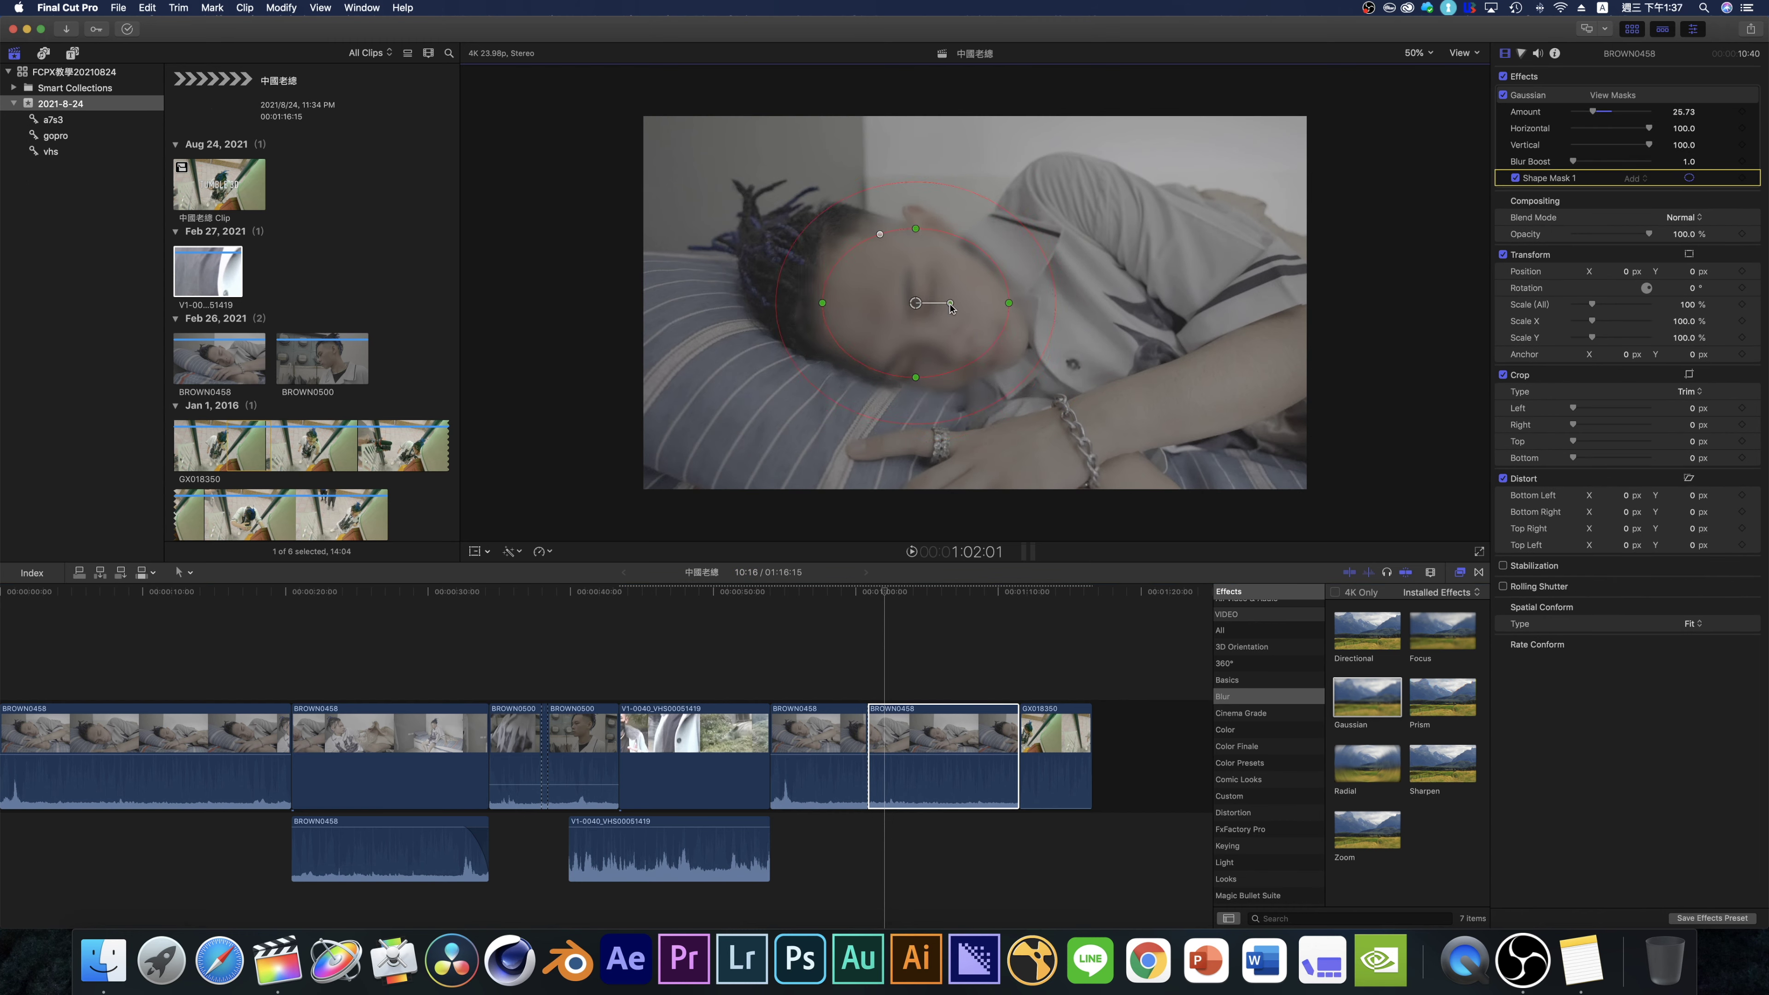
{"action": "left_click_drag", "start_coordinate": [951, 305], "coordinate": [944, 308]}
{"action": "left_click_drag", "start_coordinate": [1012, 413], "coordinate": [1043, 344]}
{"action": "left_click", "coordinate": [885, 611]}
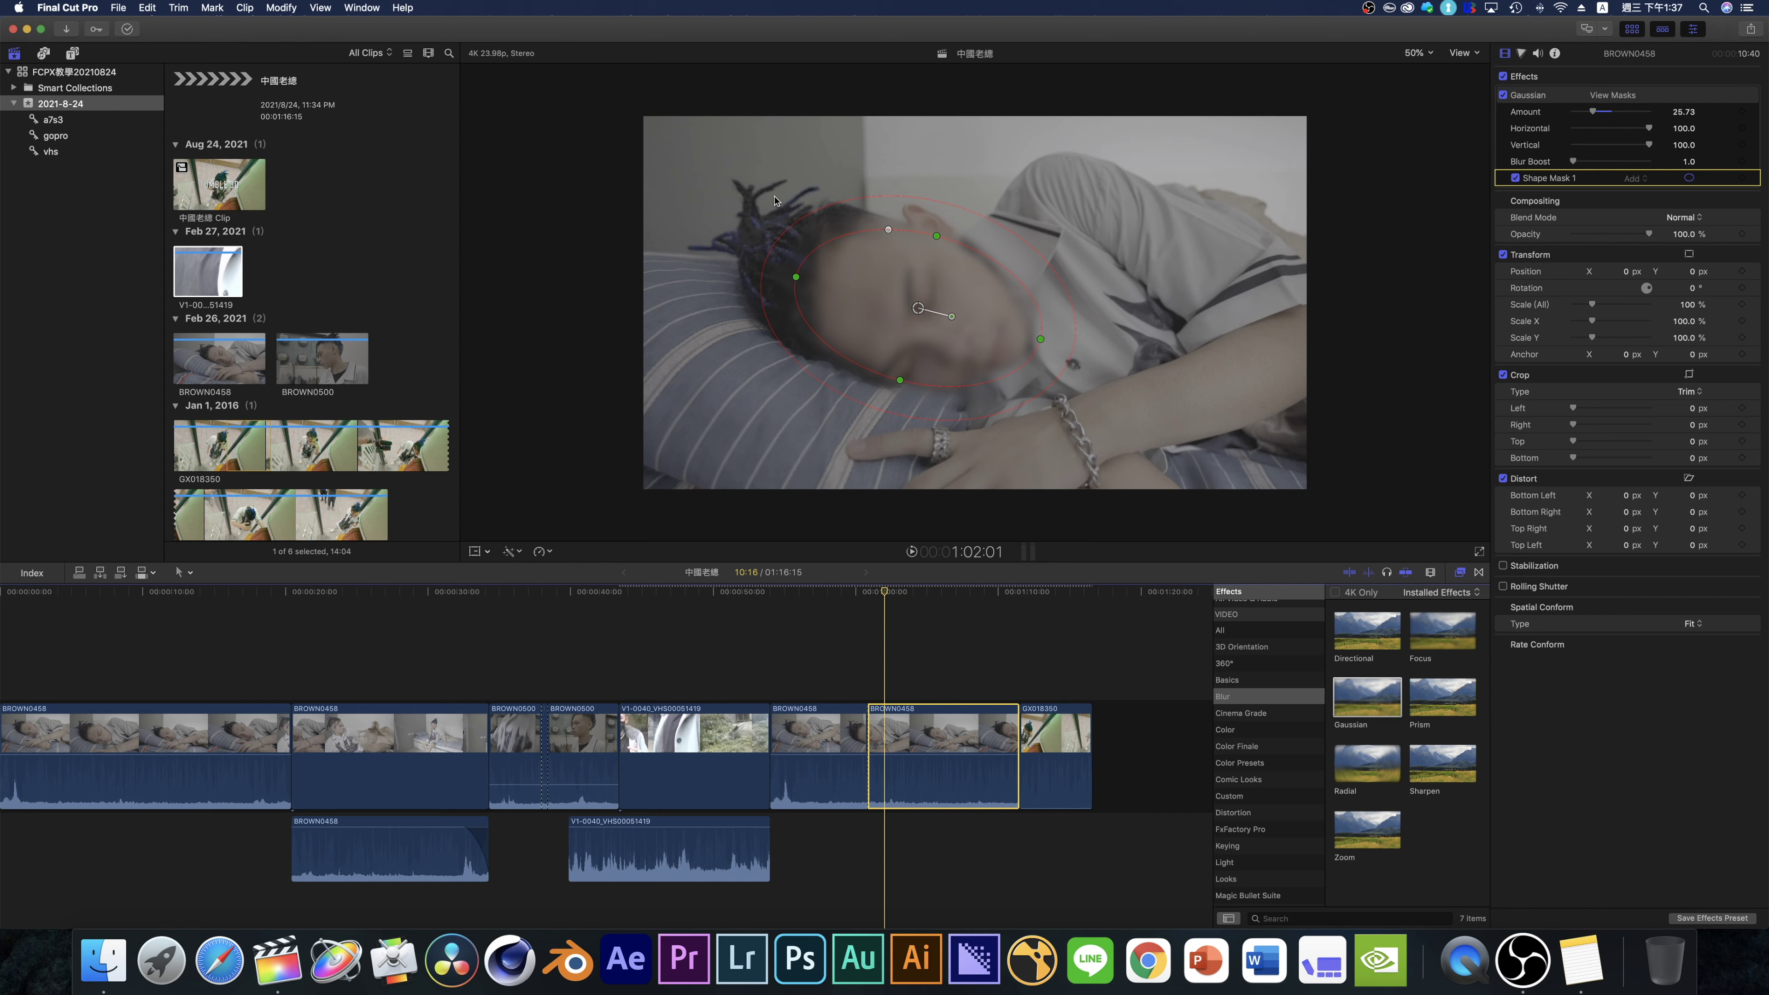
- Keyframe Shape Mask 1 at 1:02:01 and reposition it to follow the face at 1:04:10 and 1:06:12
{"action": "left_click", "coordinate": [1743, 178]}
{"action": "left_click_drag", "start_coordinate": [883, 591], "coordinate": [921, 600]}
{"action": "left_click_drag", "start_coordinate": [986, 306], "coordinate": [1020, 287]}
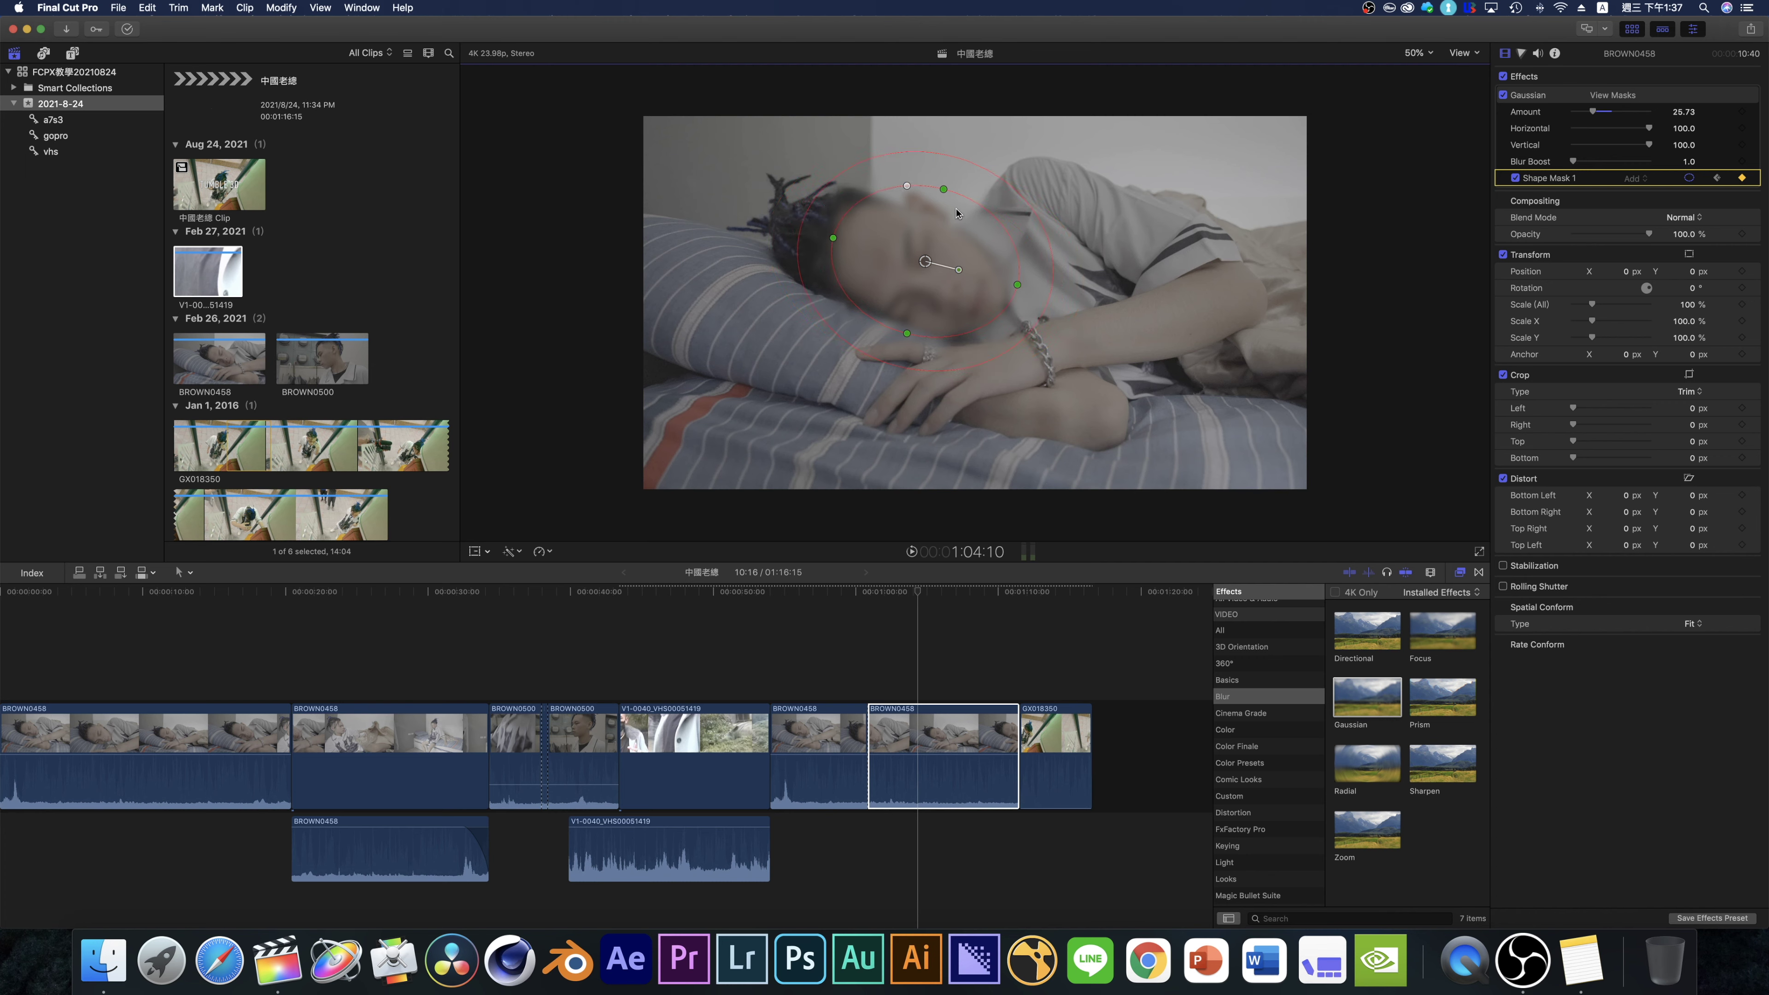
{"action": "left_click_drag", "start_coordinate": [943, 189], "coordinate": [936, 211]}
{"action": "left_click_drag", "start_coordinate": [962, 278], "coordinate": [958, 296]}
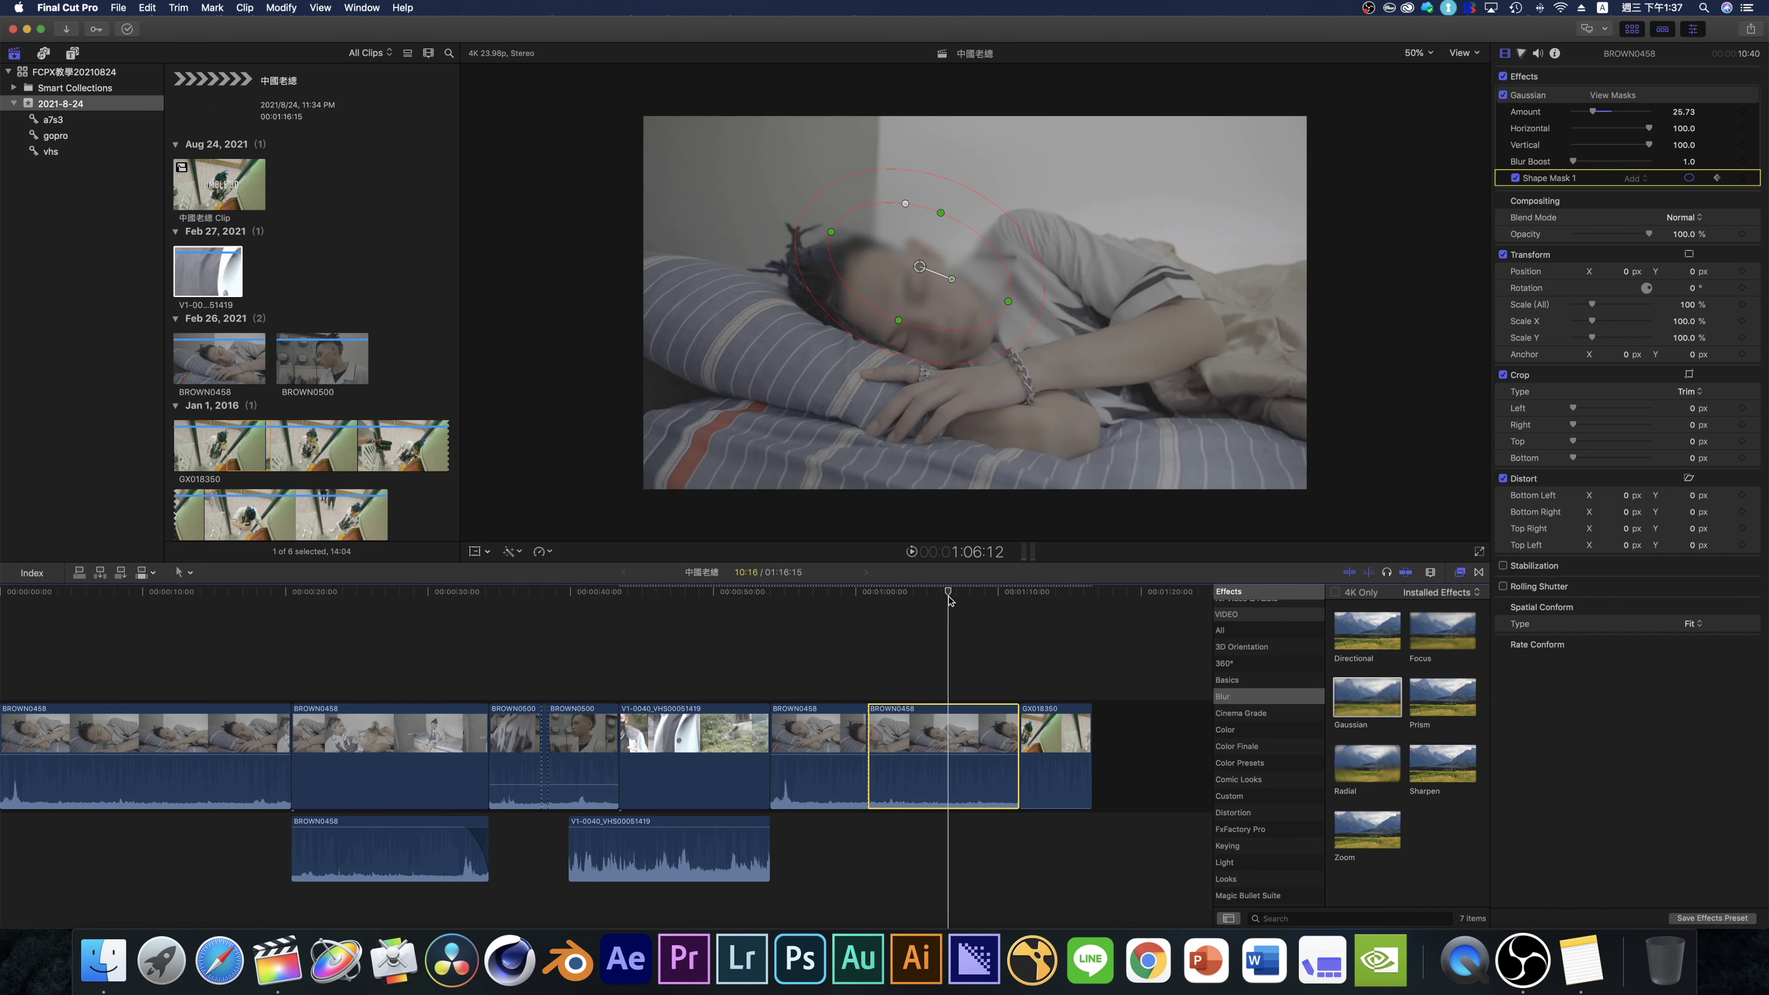
{"action": "left_click_drag", "start_coordinate": [958, 297], "coordinate": [945, 330]}
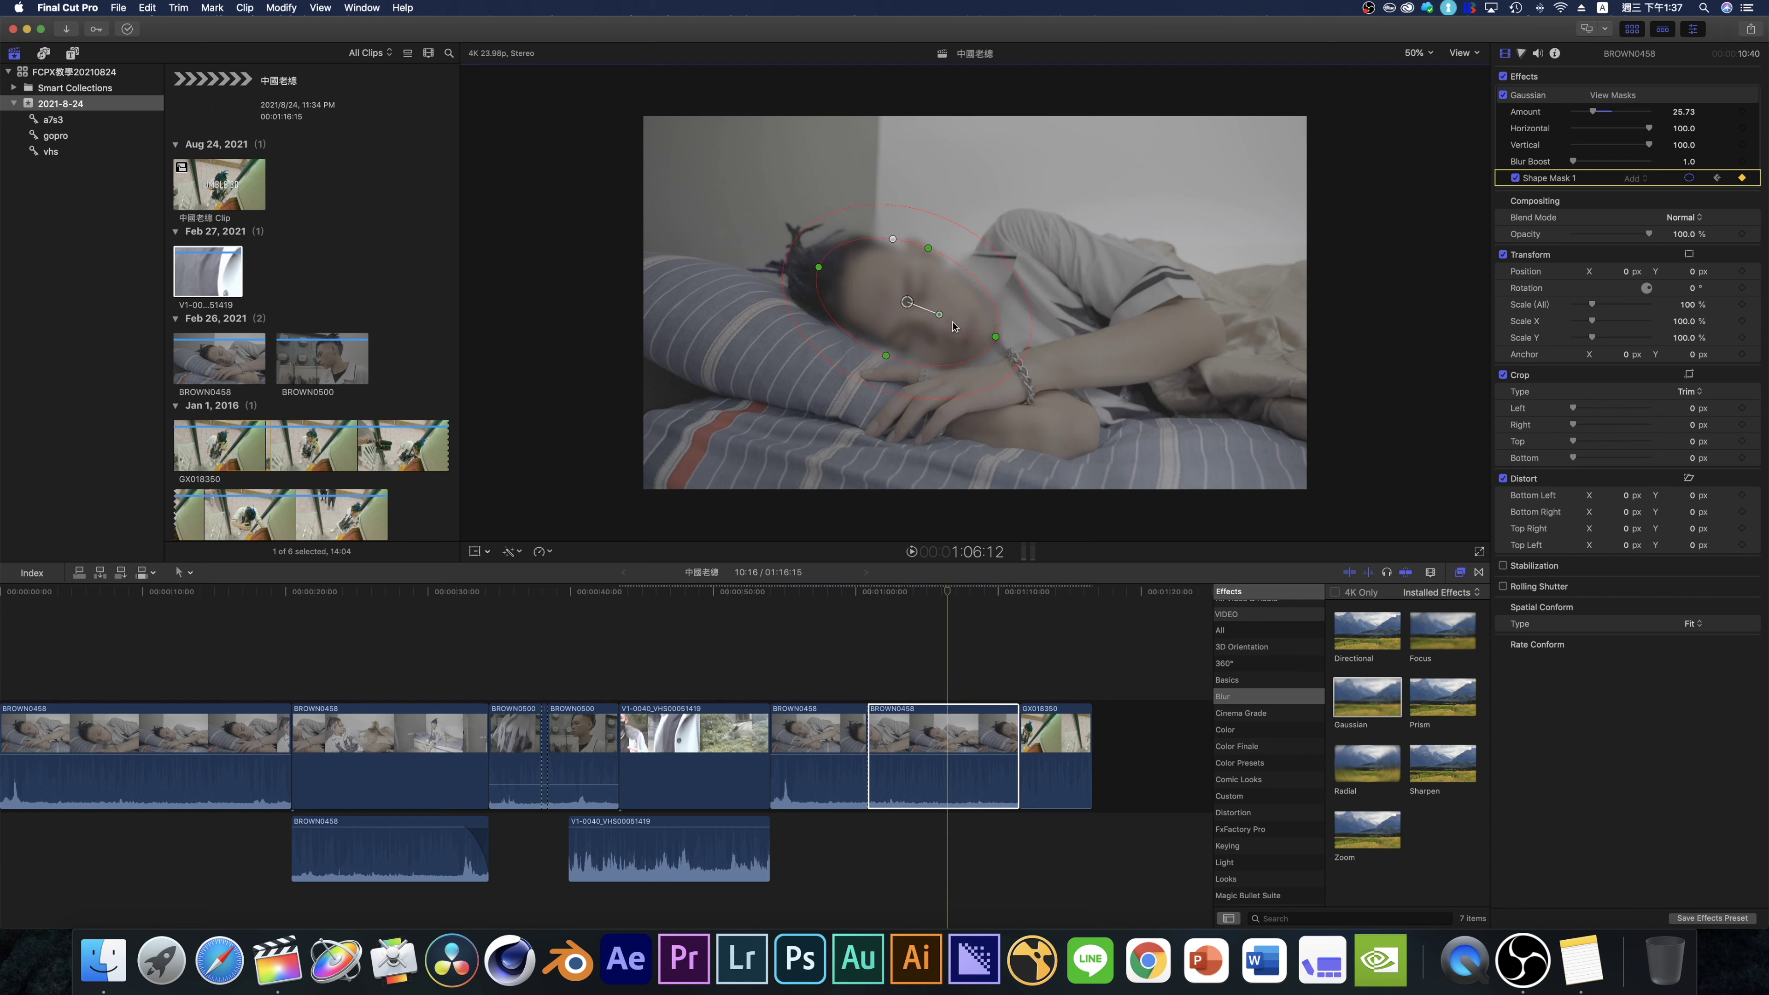
- Return the playhead to 1:04:10 and delete the Gaussian effect from the clip
{"action": "mouse_move", "coordinate": [947, 592]}
{"action": "left_mouse_down"}
{"action": "mouse_move", "coordinate": [904, 593]}
{"action": "mouse_move", "coordinate": [934, 595]}
{"action": "mouse_move", "coordinate": [920, 601]}
{"action": "left_mouse_up"}
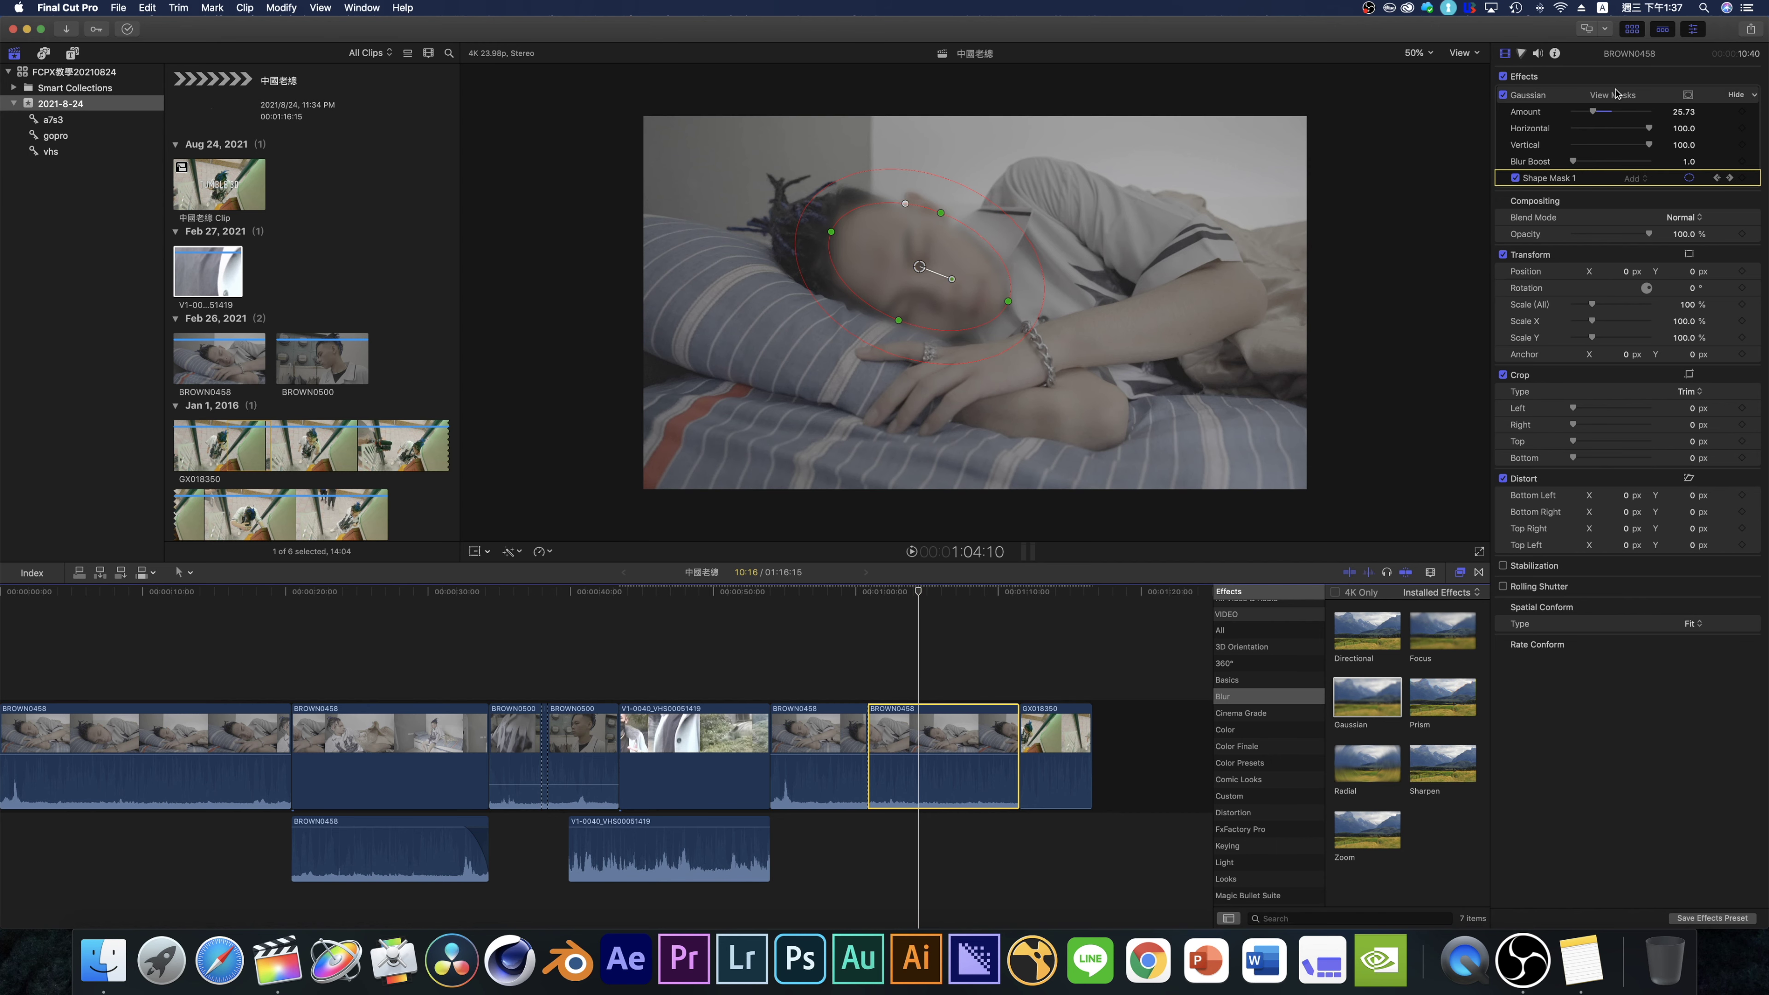
{"action": "left_click", "coordinate": [1556, 94]}
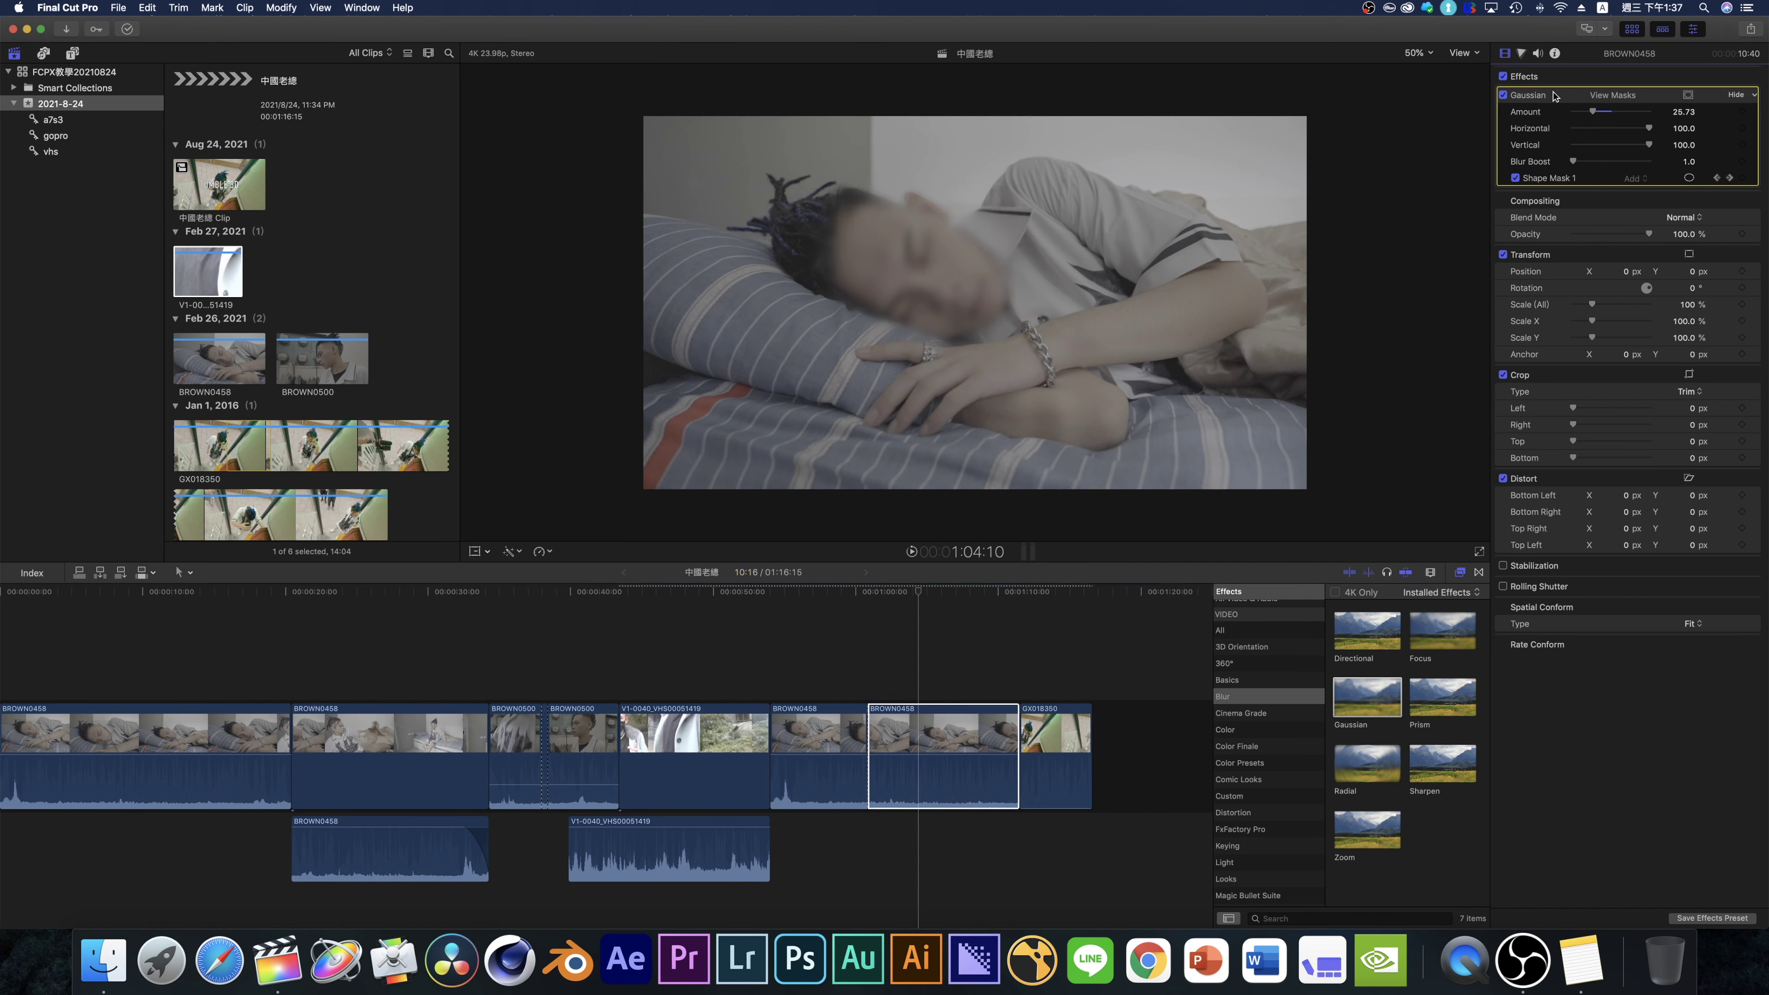
{"action": "key", "text": "Delete"}
- Try the Prism effect on the last BROWN0458 clip with a lowered Amount, then remove the effect
{"action": "left_click_drag", "start_coordinate": [1442, 697], "coordinate": [969, 739]}
{"action": "mouse_move", "coordinate": [1612, 113]}
{"action": "left_mouse_down"}
{"action": "mouse_move", "coordinate": [1569, 114]}
{"action": "mouse_move", "coordinate": [1602, 115]}
{"action": "mouse_move", "coordinate": [1587, 118]}
{"action": "left_mouse_up"}
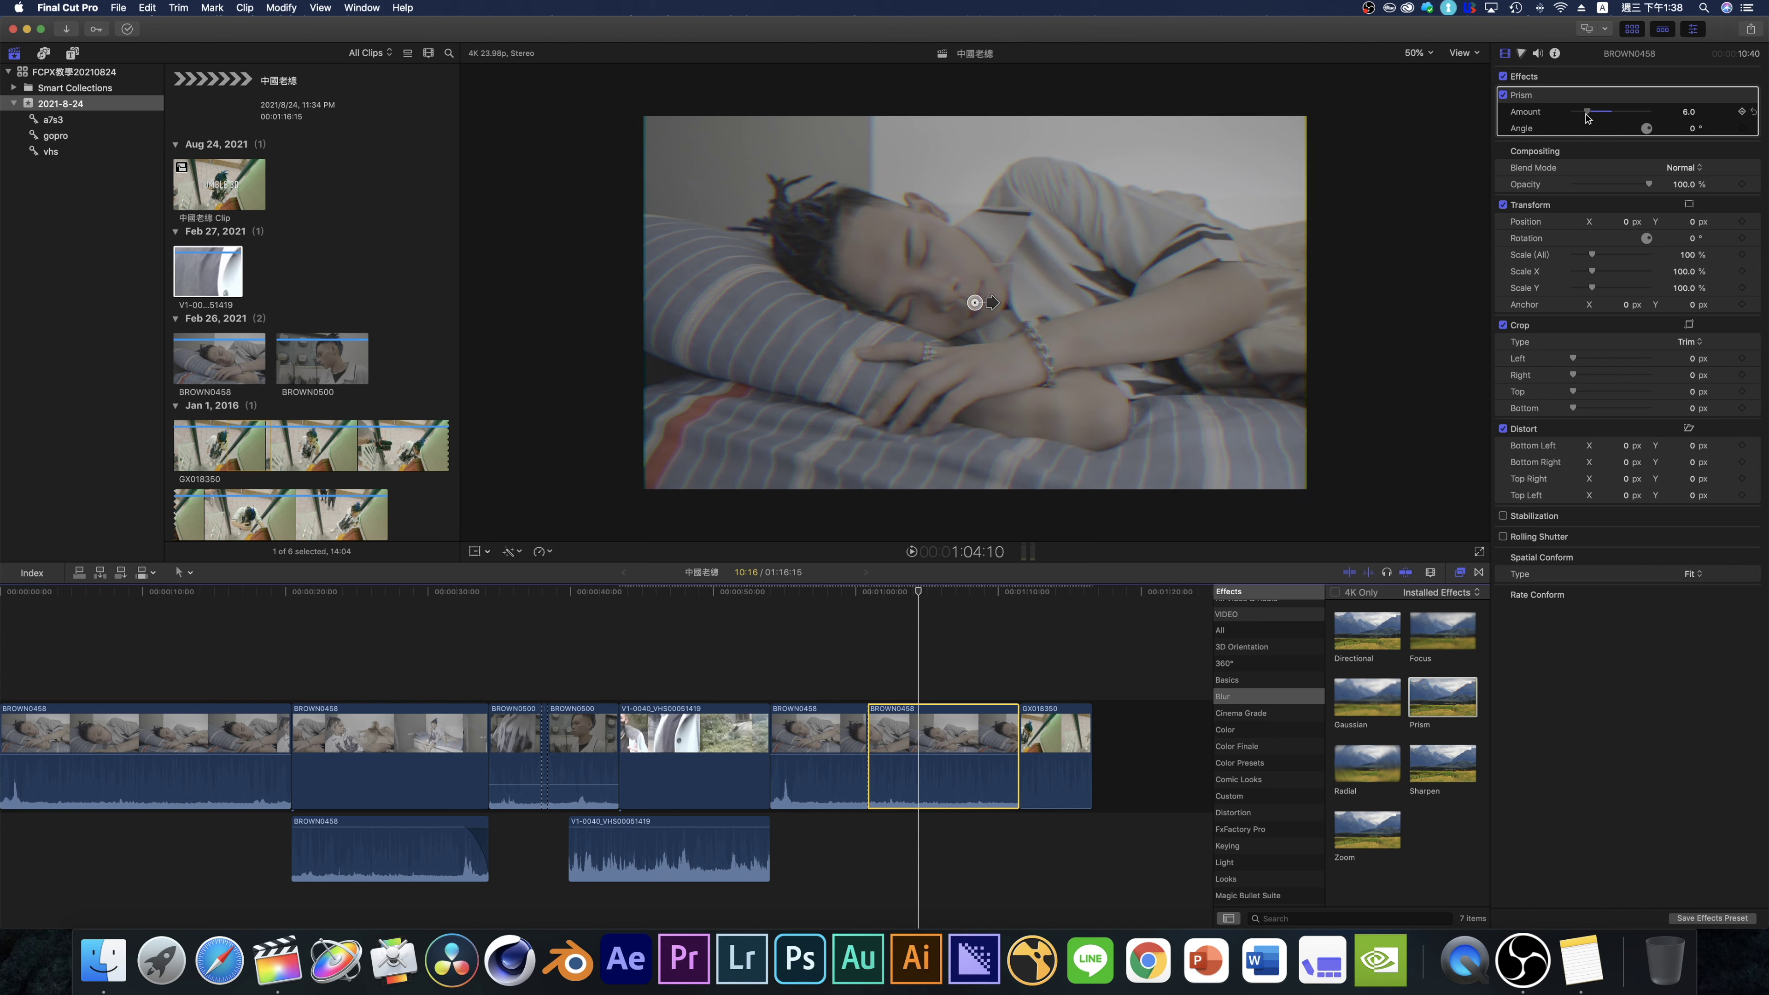
{"action": "left_click_drag", "start_coordinate": [1587, 118], "coordinate": [1585, 118]}
{"action": "key", "text": "Delete"}
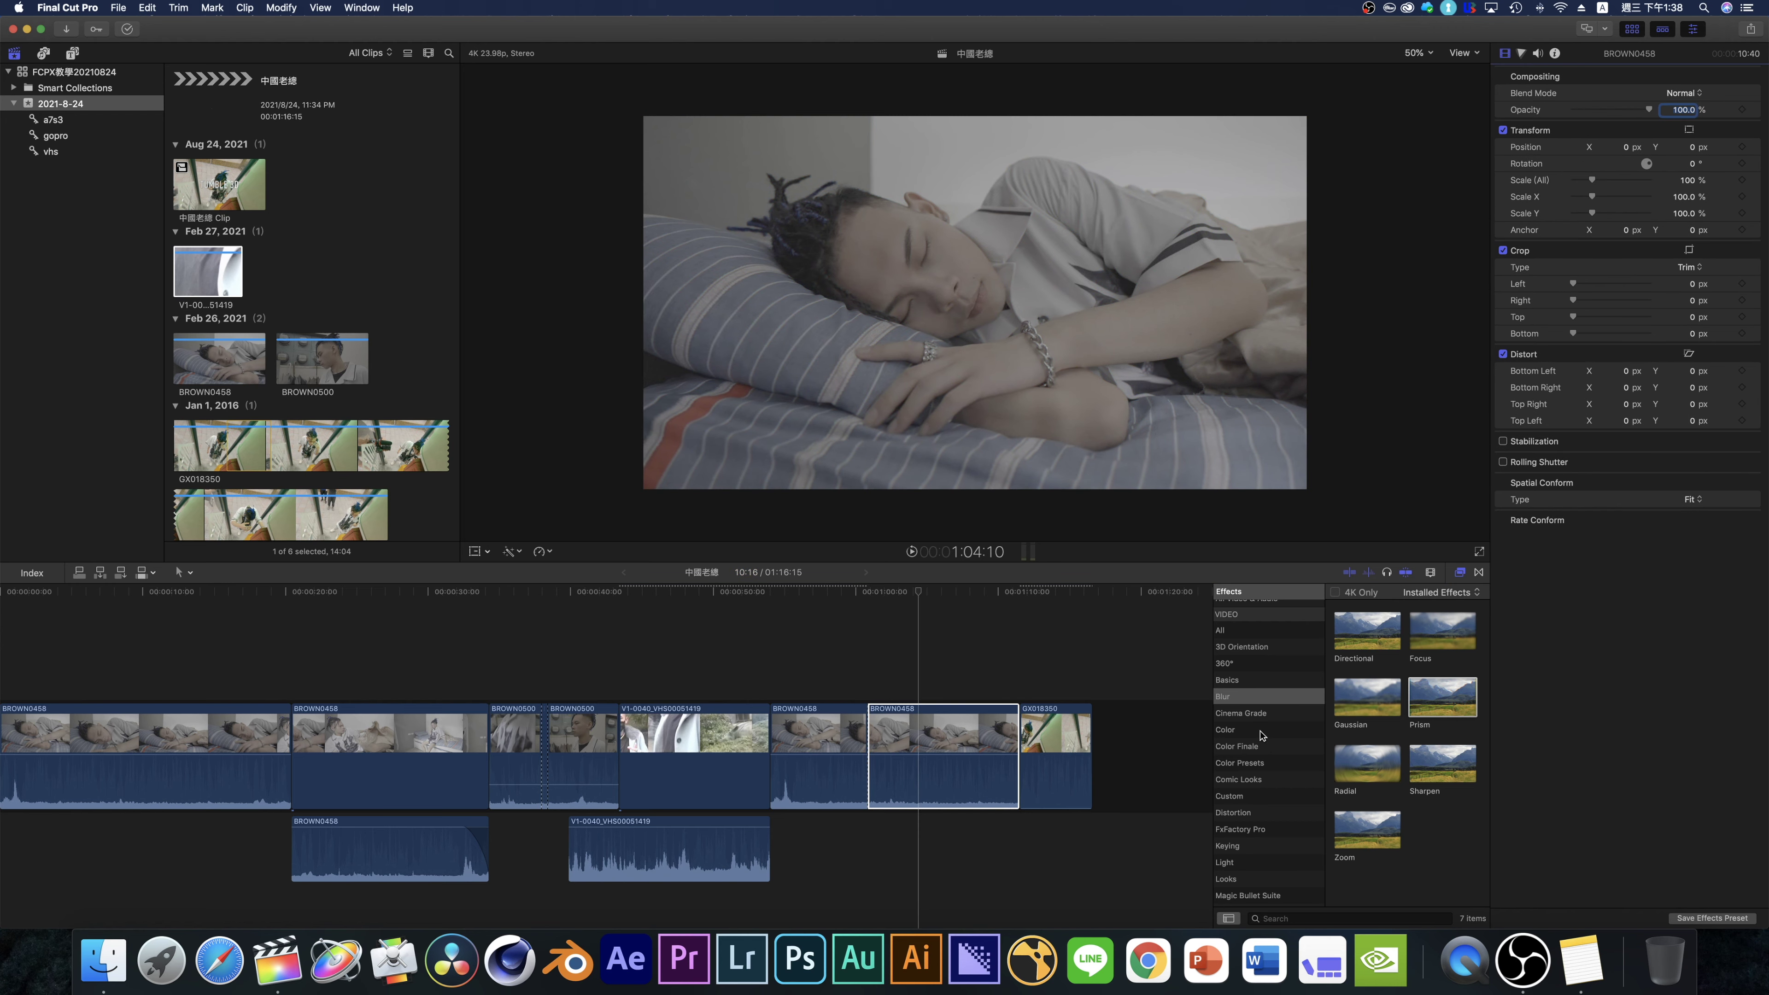
- Apply the Color Board effect from the Color category to the clip, then remove it in the Video inspector
{"action": "left_click", "coordinate": [1262, 732]}
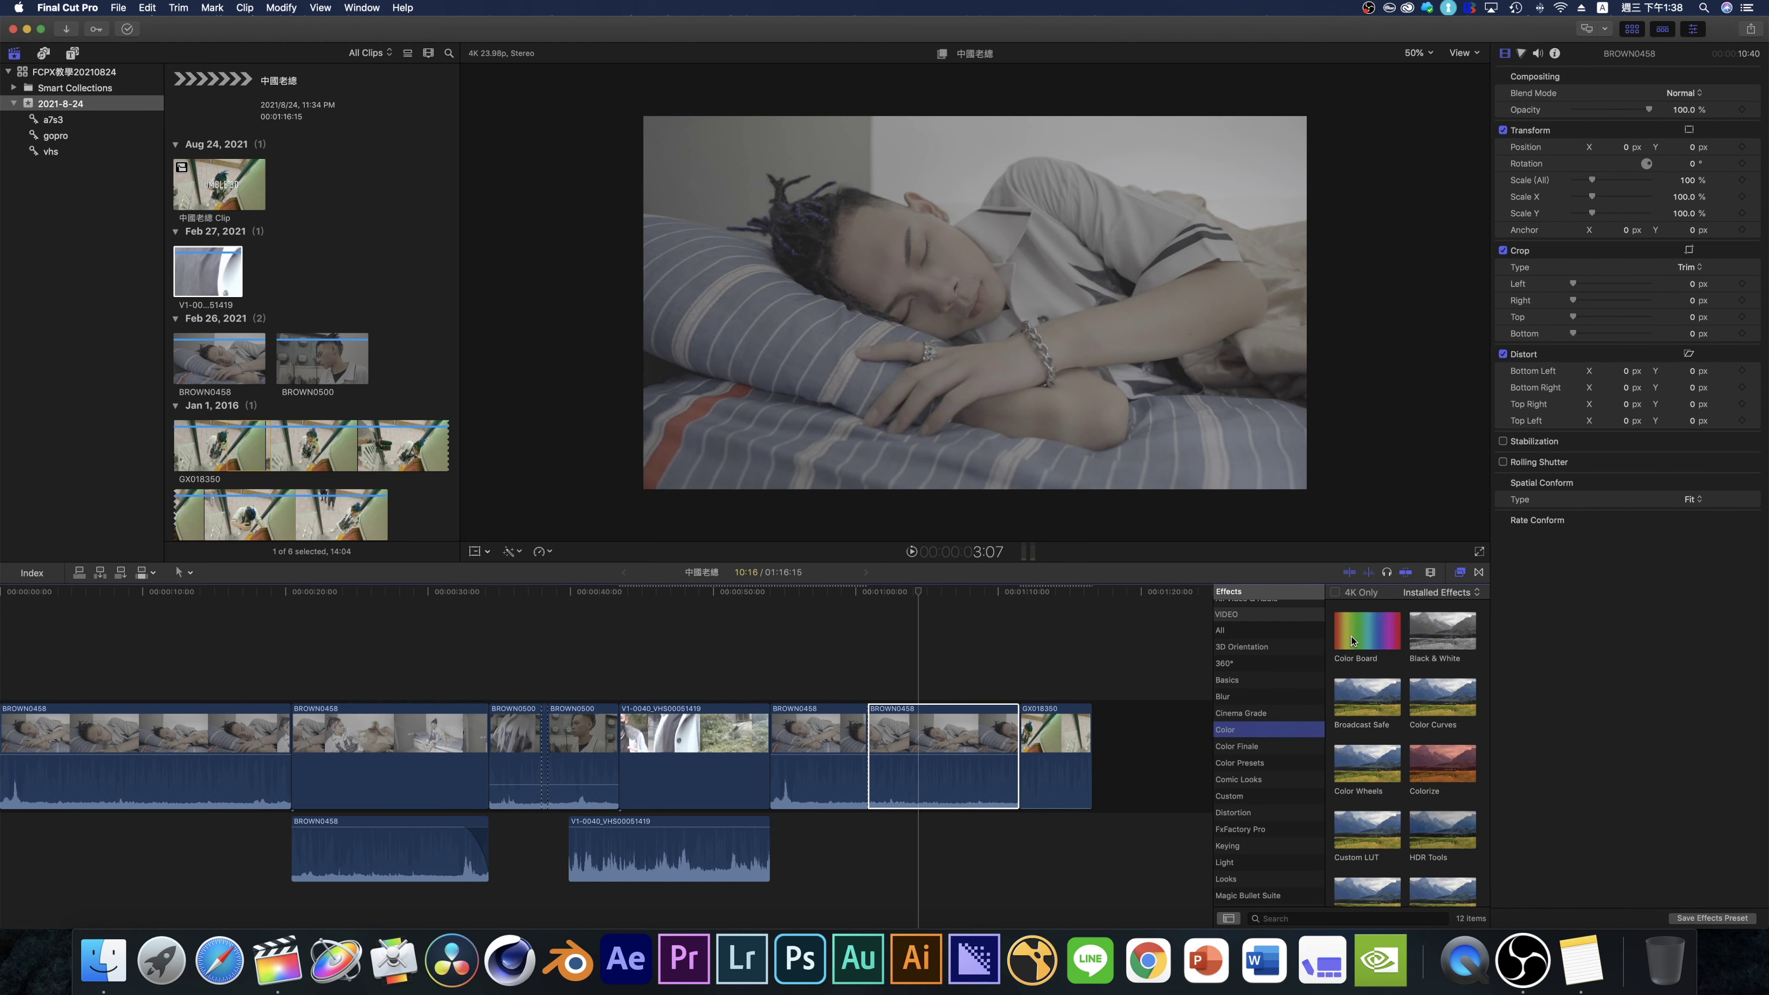
{"action": "left_click_drag", "start_coordinate": [1351, 641], "coordinate": [882, 795]}
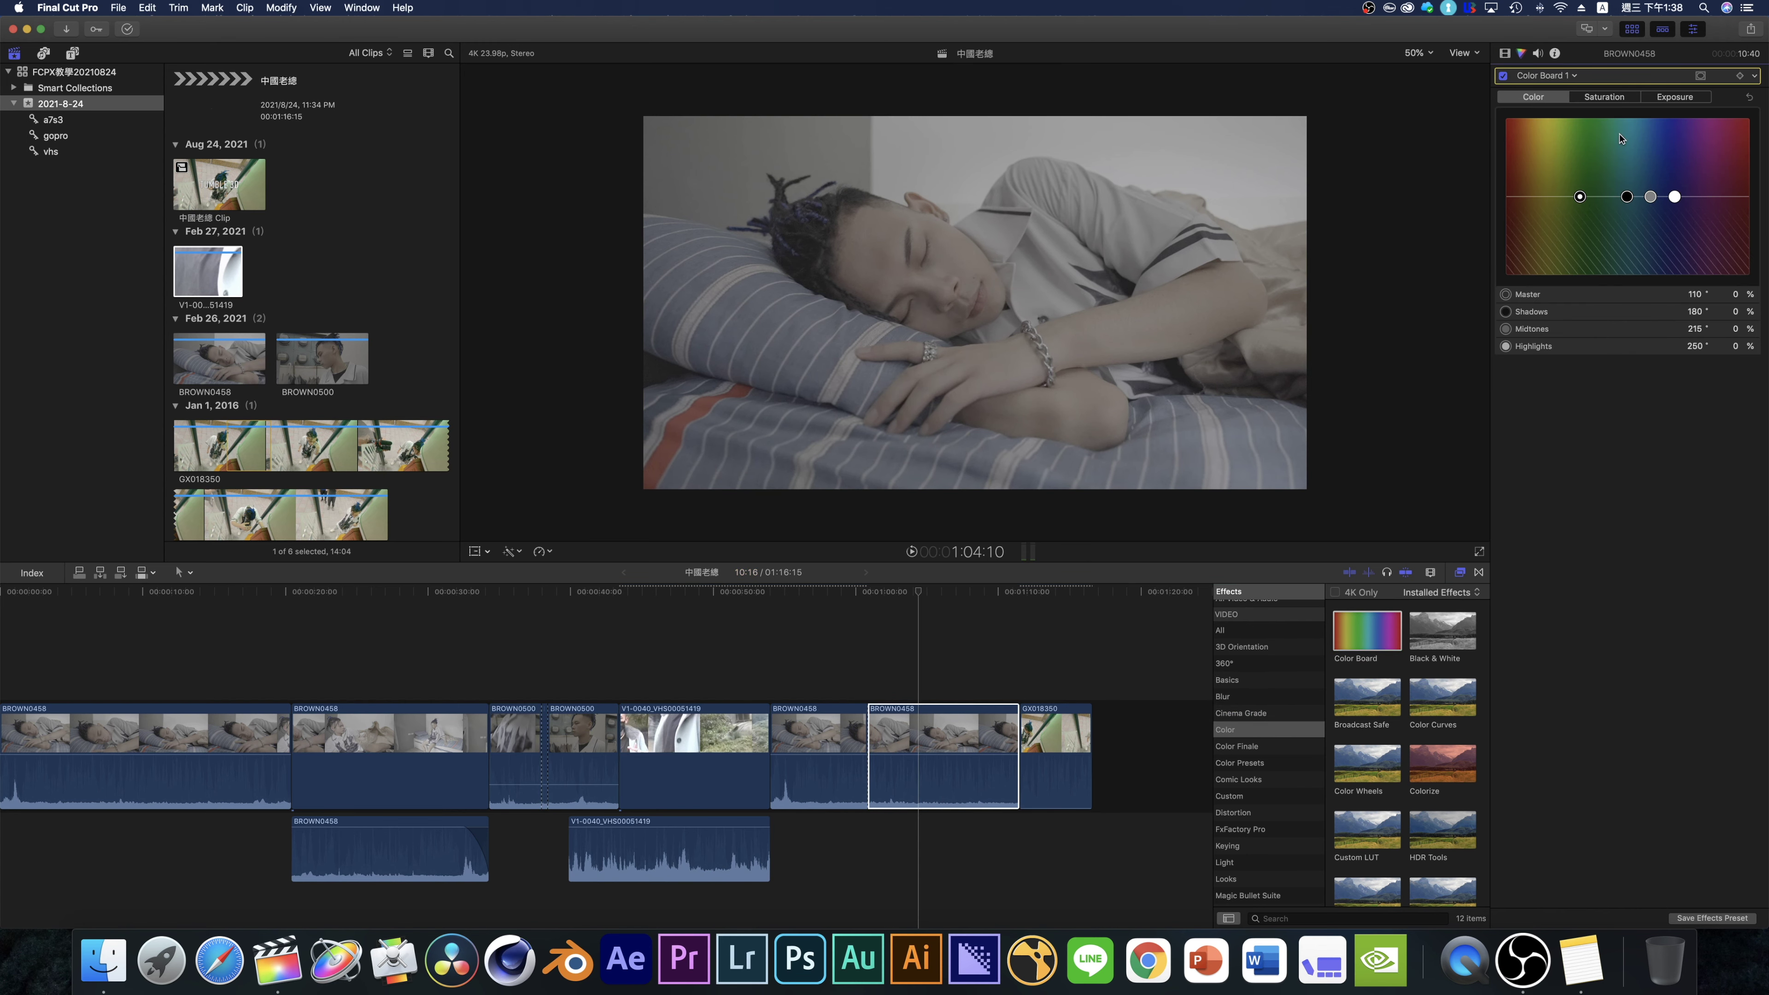
{"action": "left_click", "coordinate": [1505, 53]}
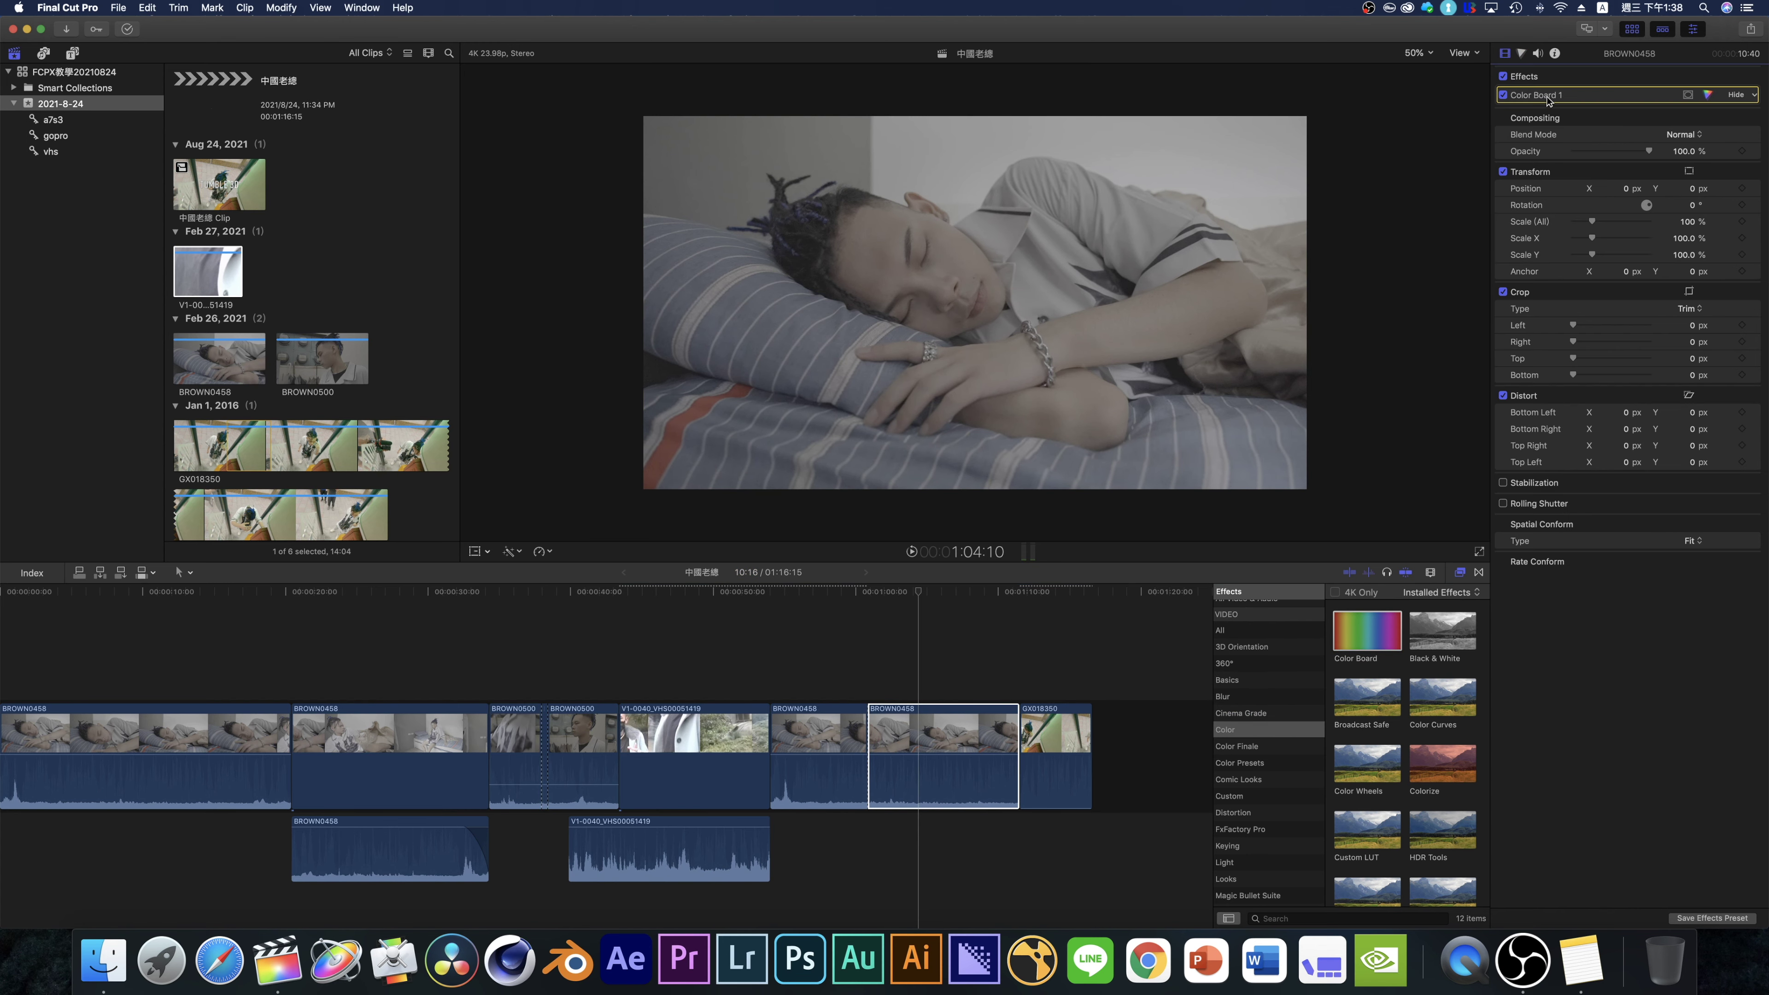
{"action": "left_click", "coordinate": [926, 748]}
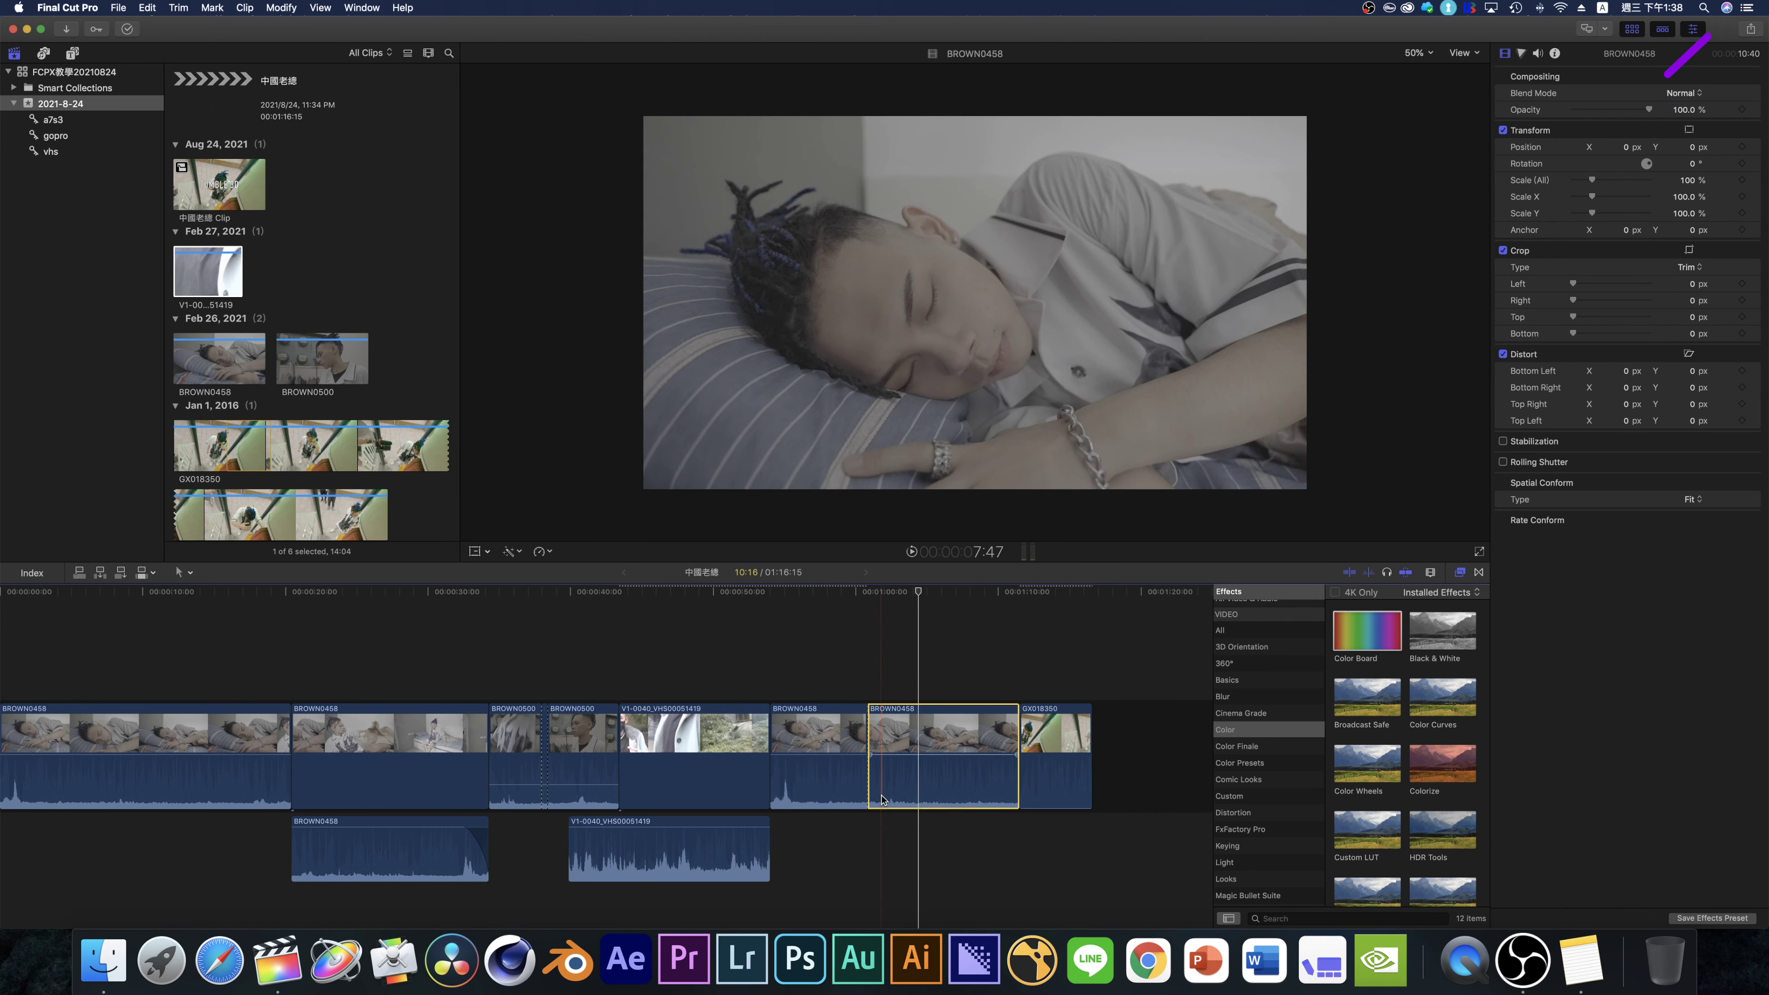
- Open the Color inspector for the clip, add a Color Board correction and view the list of available corrections
{"action": "key", "text": "super+6"}
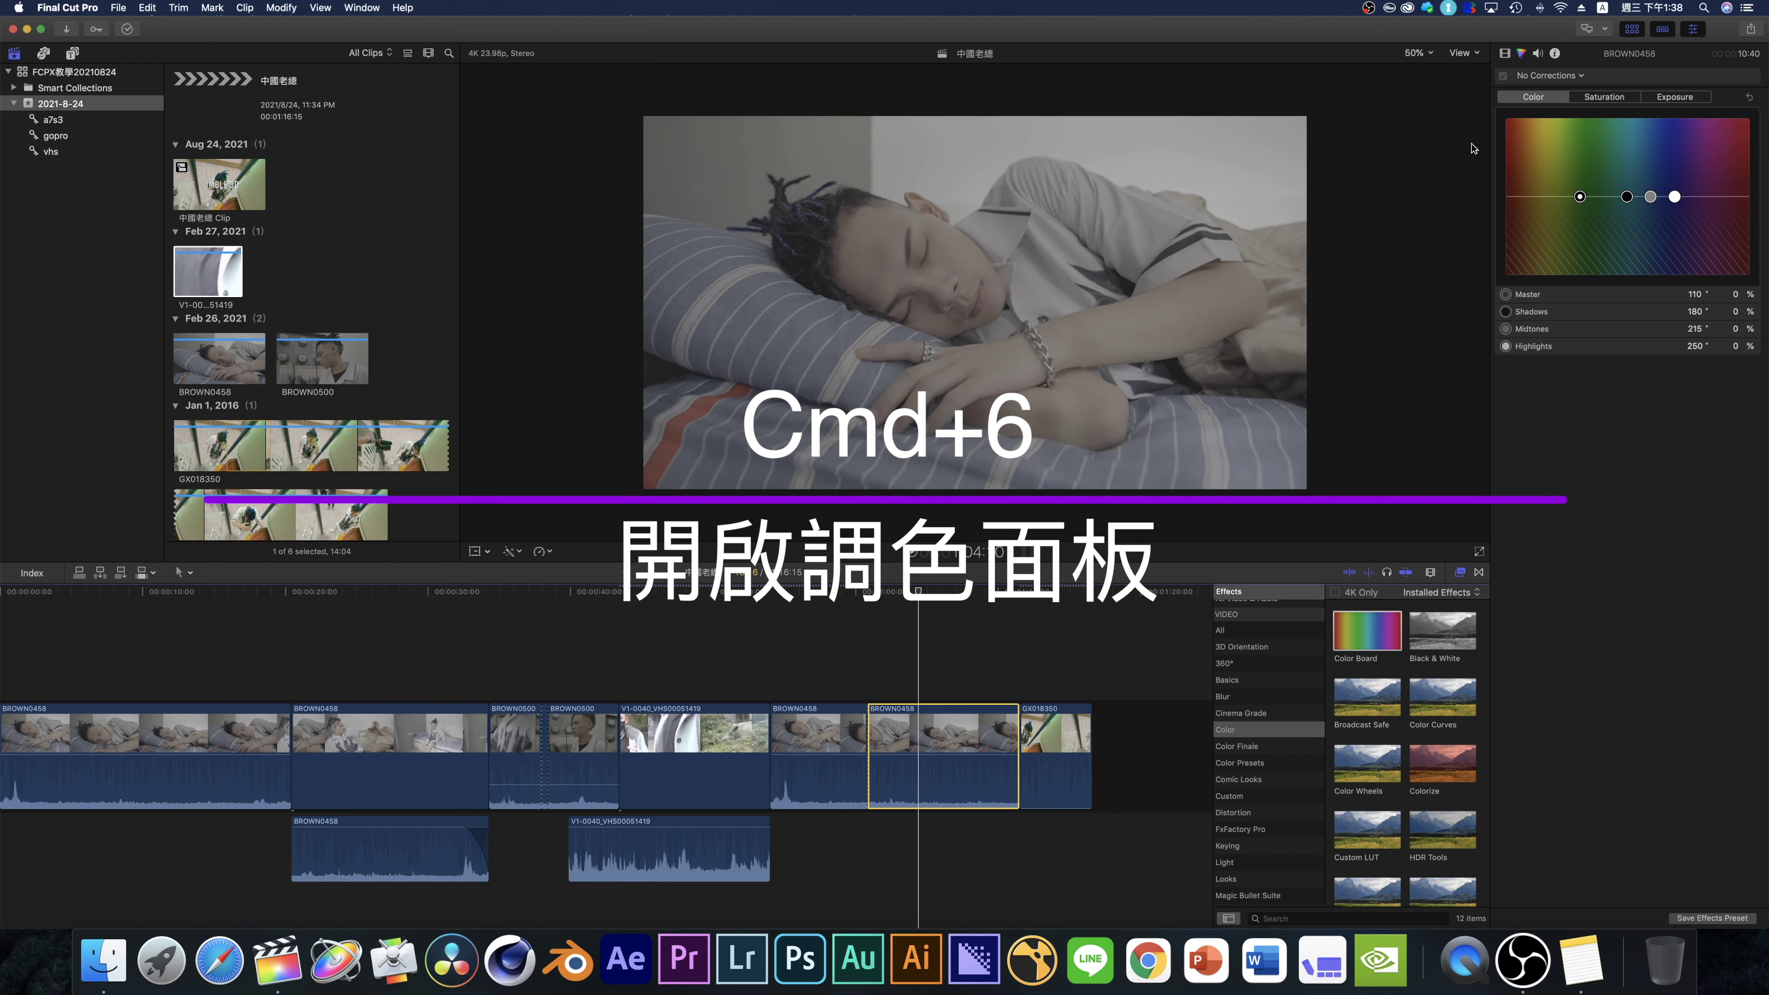
{"action": "left_click", "coordinate": [1548, 76]}
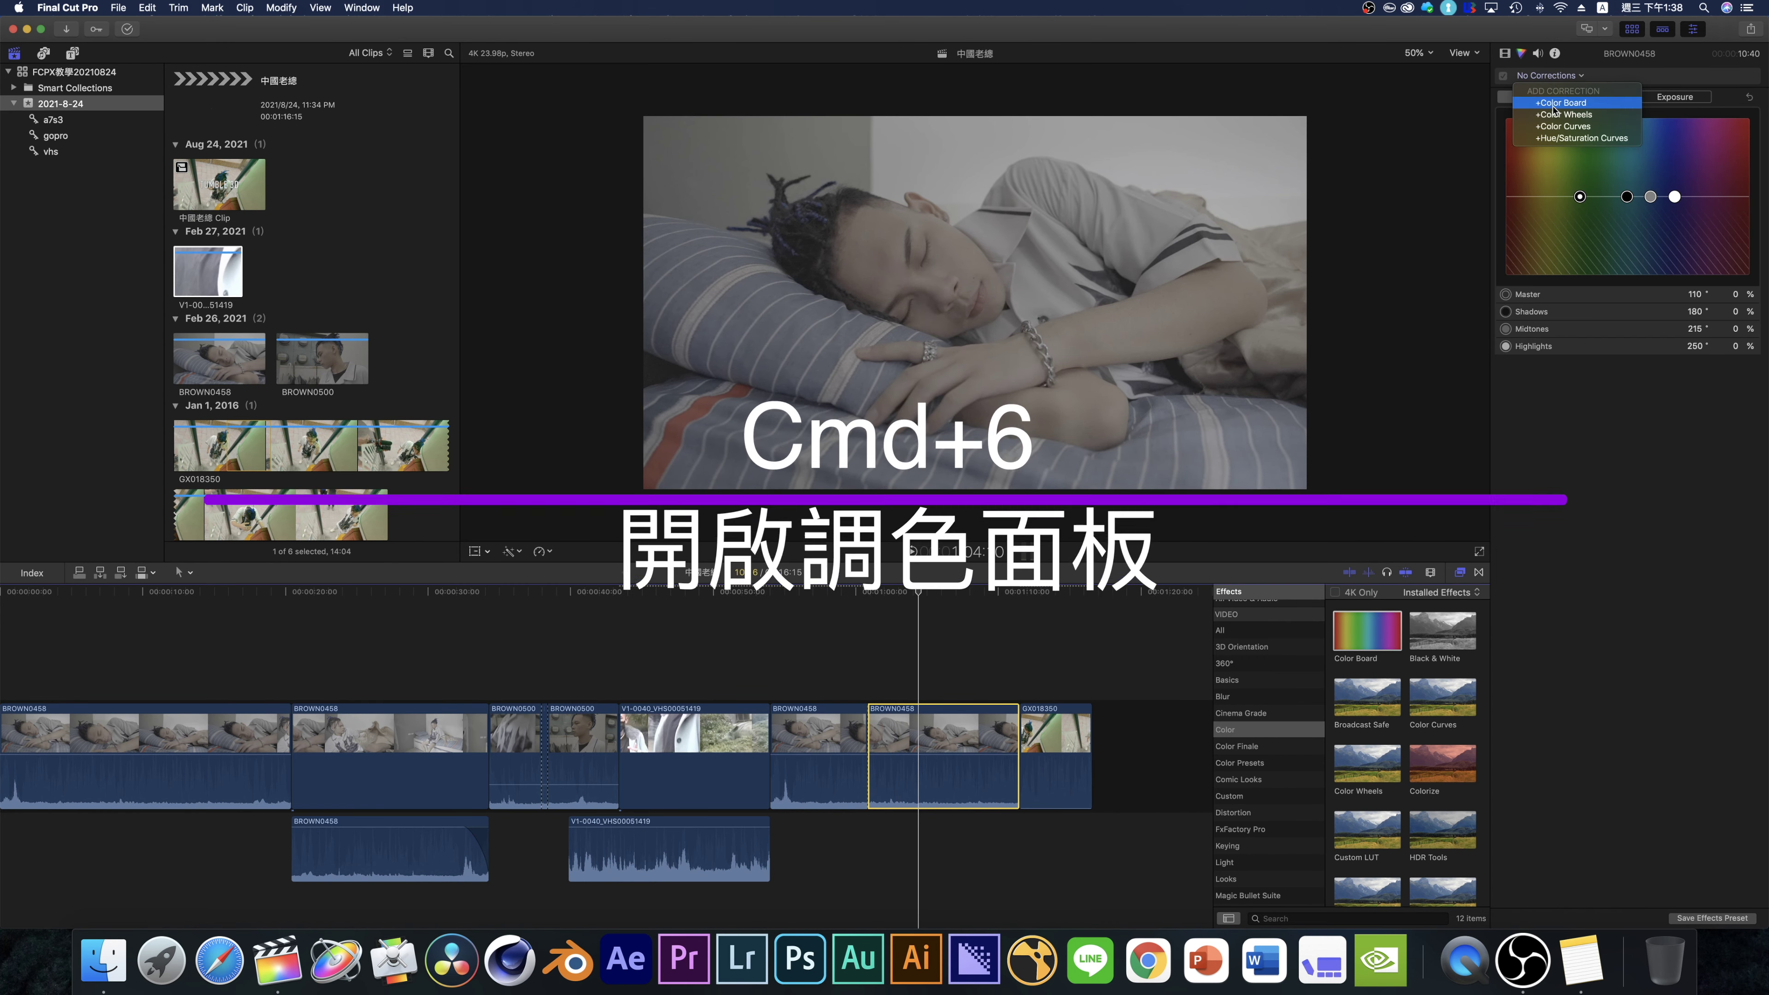
{"action": "left_click", "coordinate": [1555, 79]}
{"action": "left_click", "coordinate": [1554, 79]}
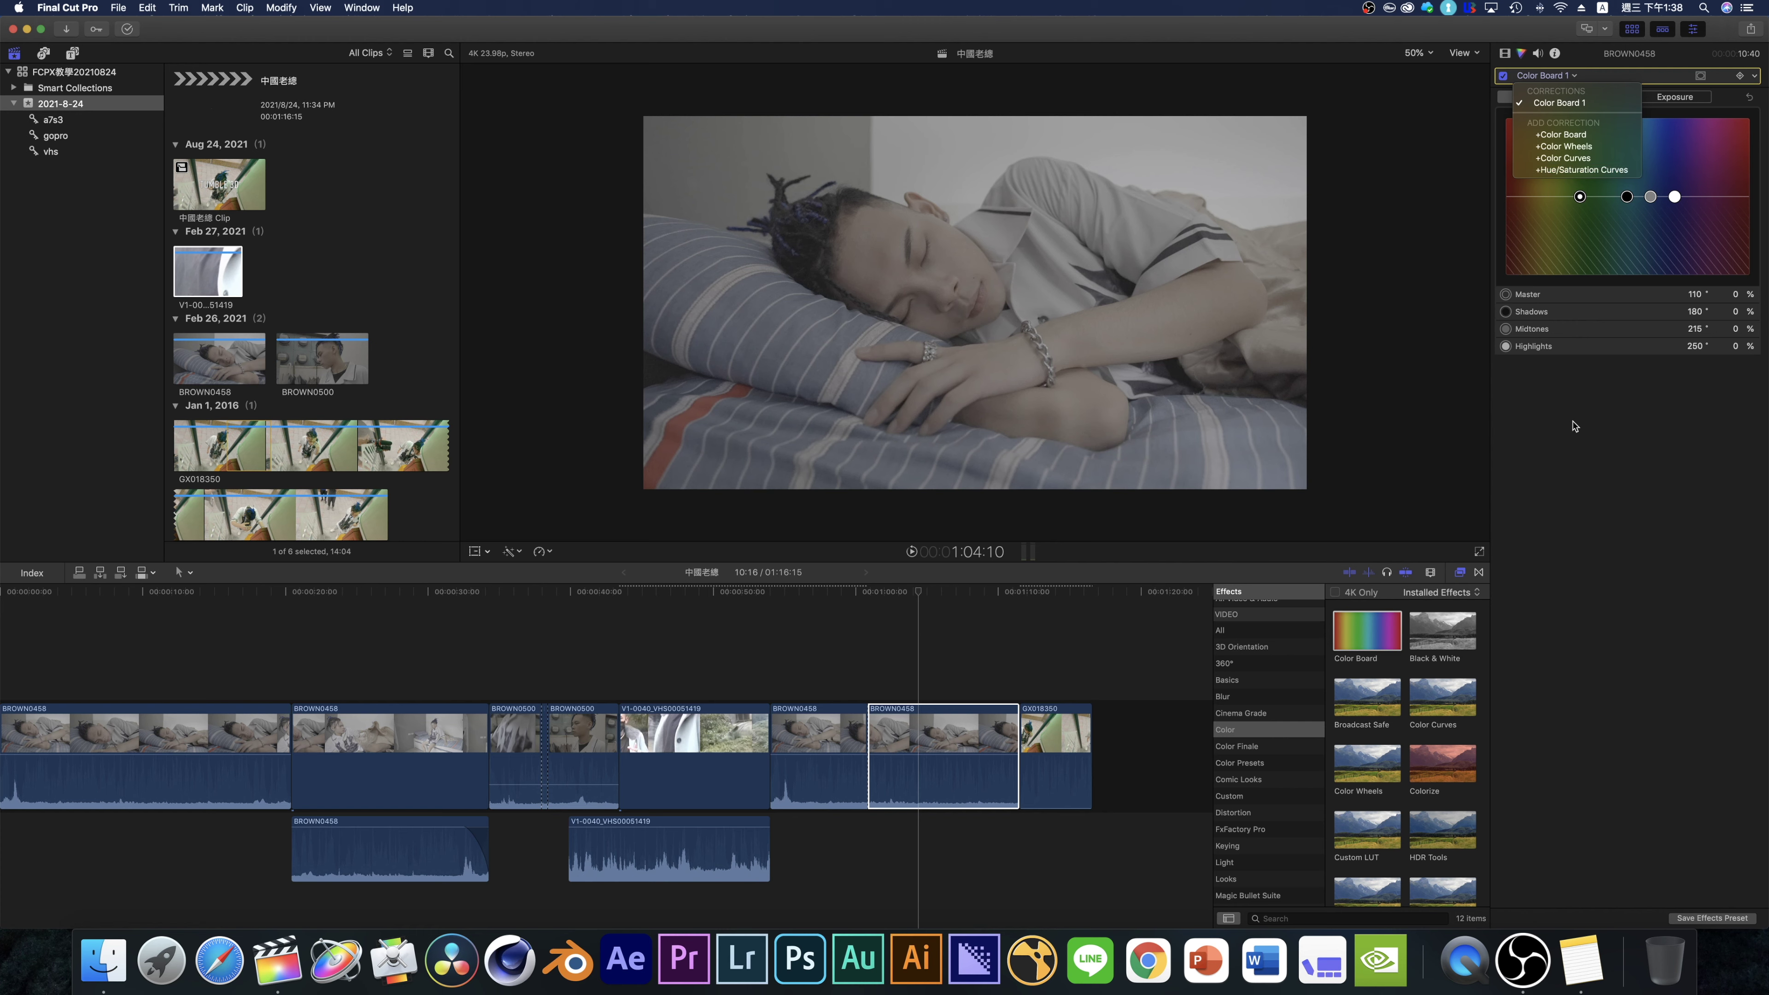
{"action": "left_click", "coordinate": [1641, 256]}
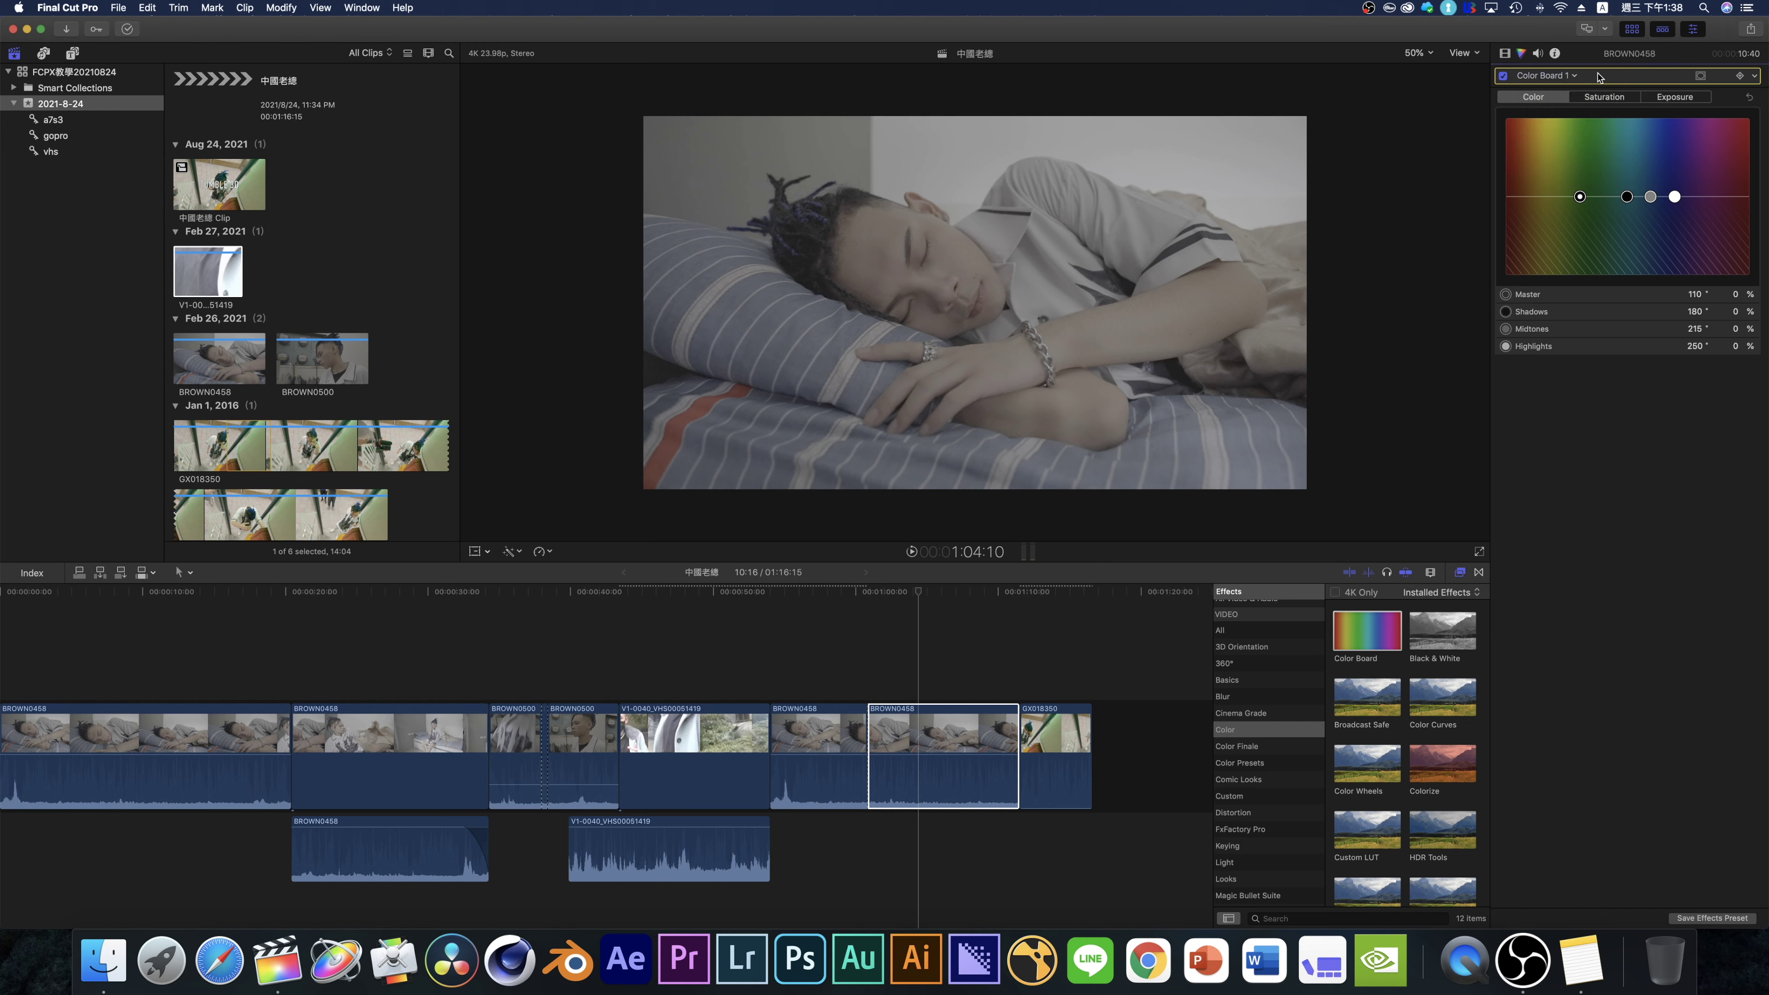
- Try the Colorize effect on the last BROWN0458 clip and remove it in the Video inspector
{"action": "scroll", "coordinate": [1400, 709], "scroll_direction": "down", "scroll_amount": 1}
{"action": "left_click_drag", "start_coordinate": [1442, 718], "coordinate": [1049, 503]}
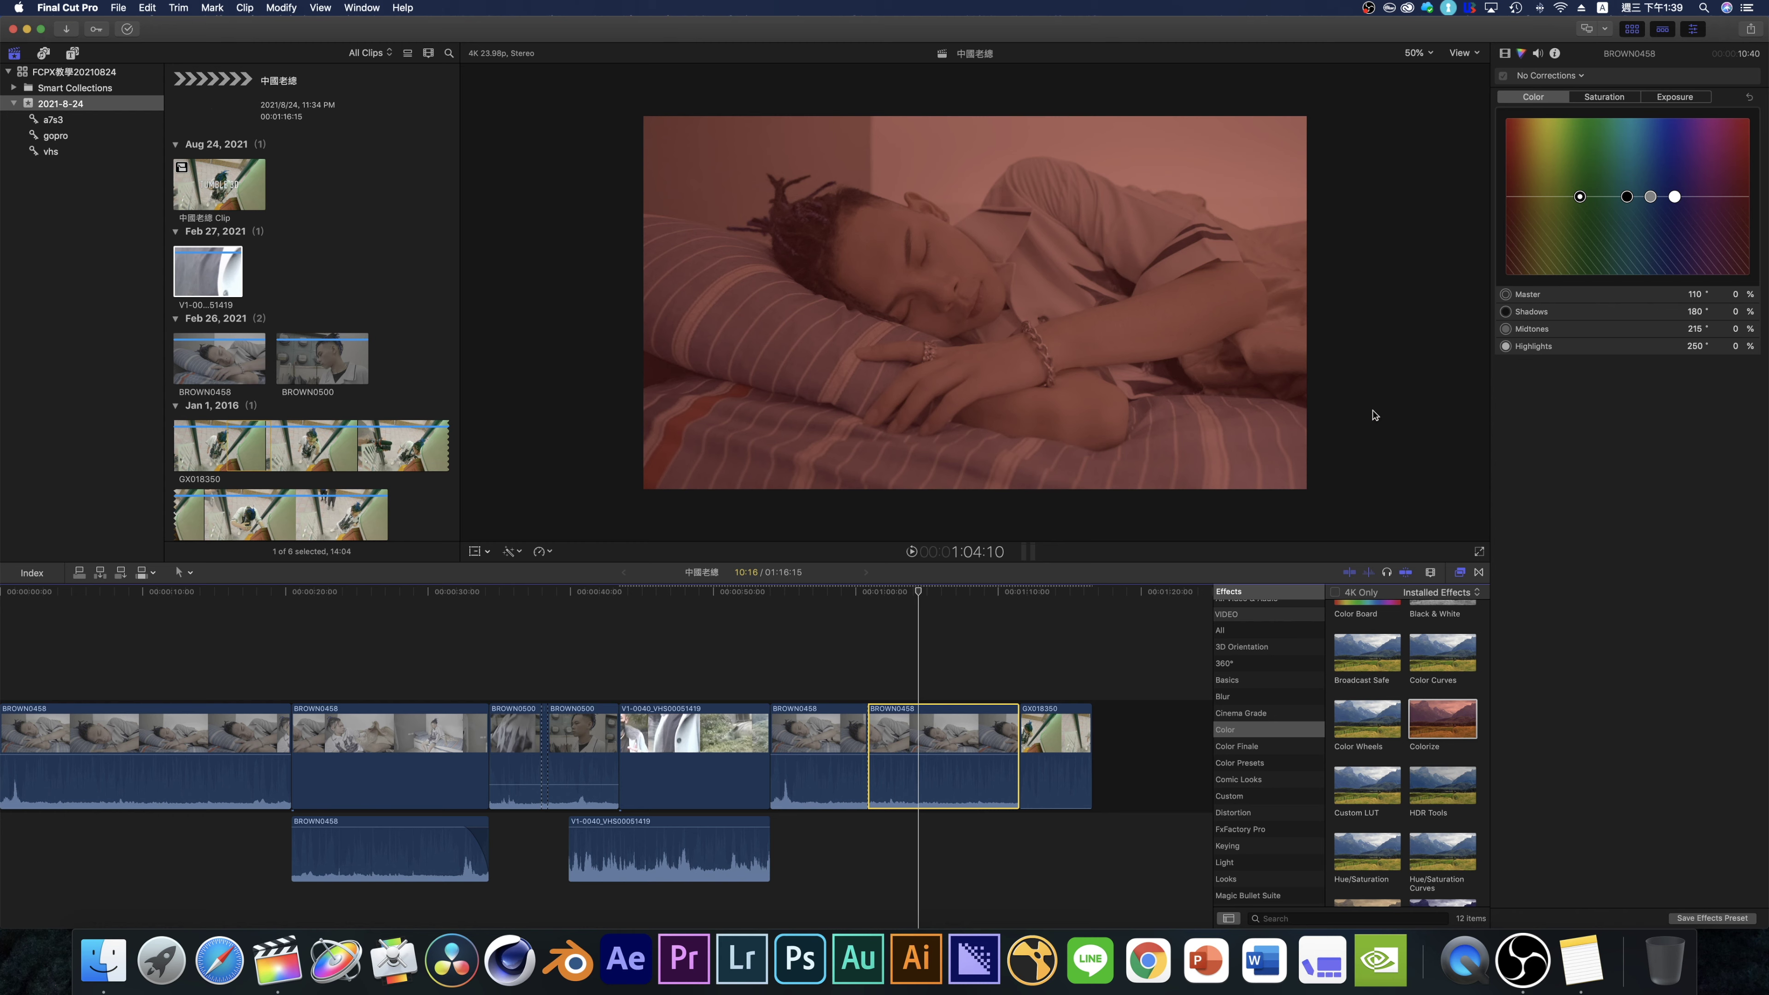
{"action": "left_click", "coordinate": [1505, 53]}
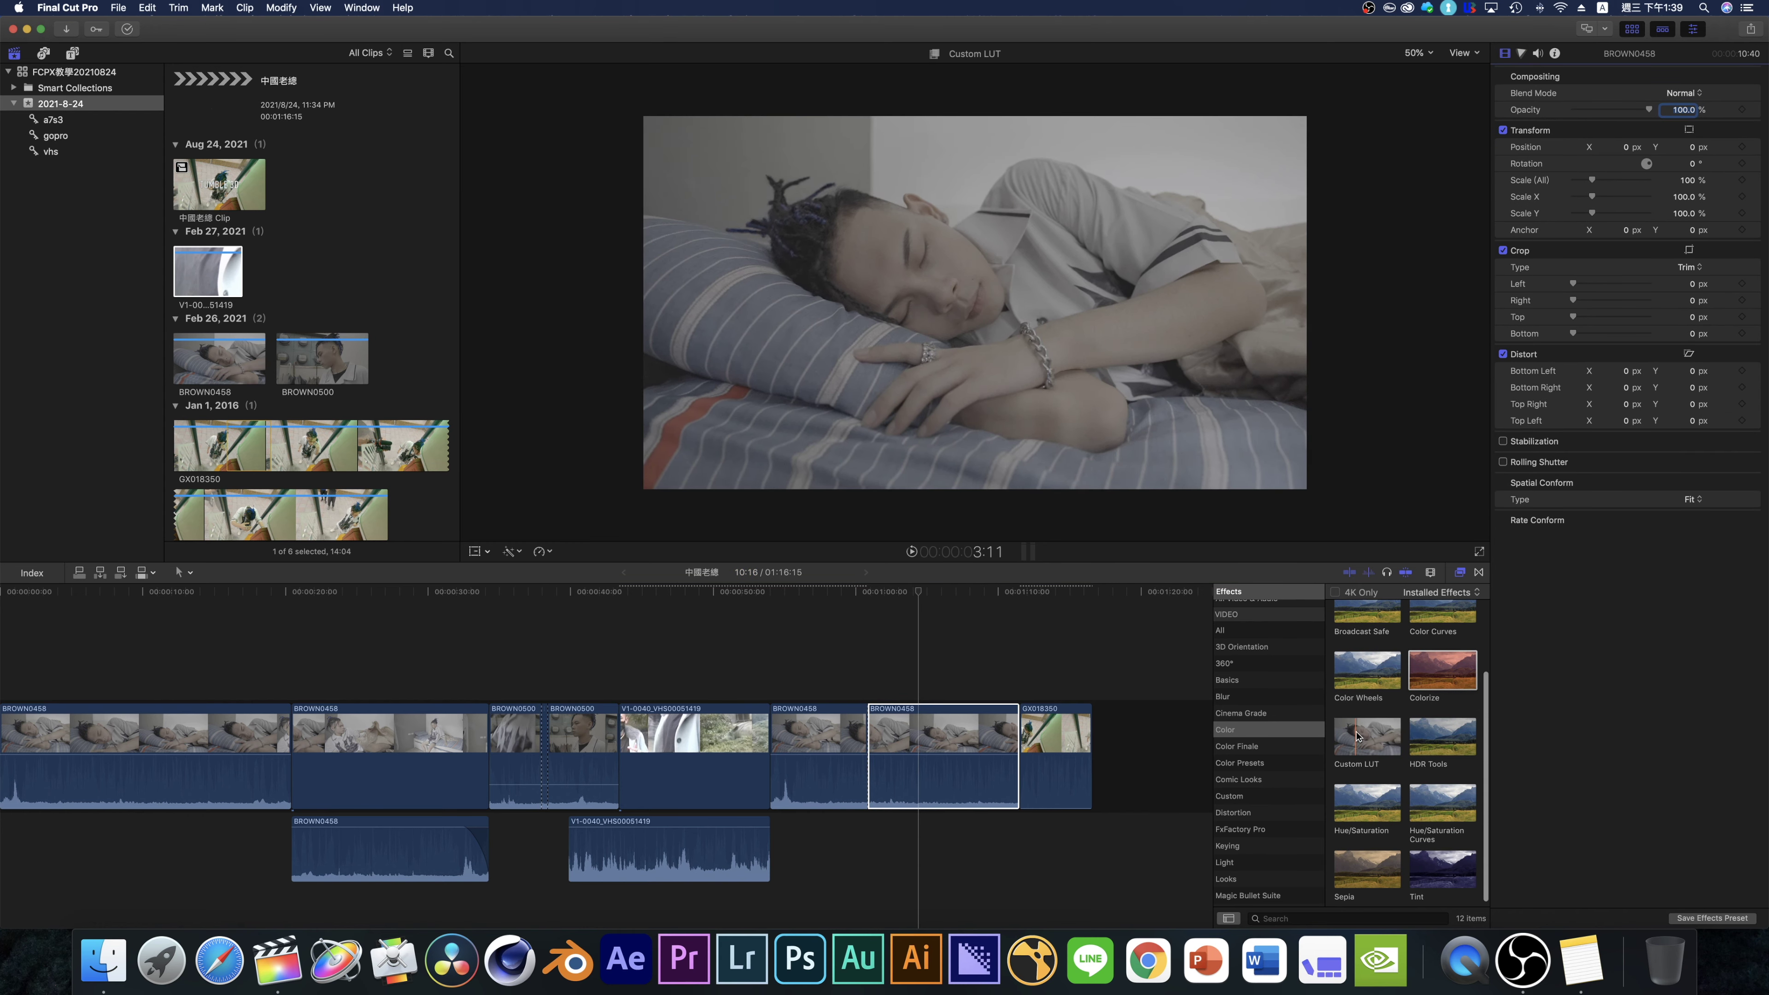
- Apply the Custom LUT effect to the clip, view its LUT settings and delete the effect
{"action": "scroll", "coordinate": [1365, 809], "scroll_direction": "down", "scroll_amount": 2}
{"action": "left_click_drag", "start_coordinate": [1366, 737], "coordinate": [952, 752]}
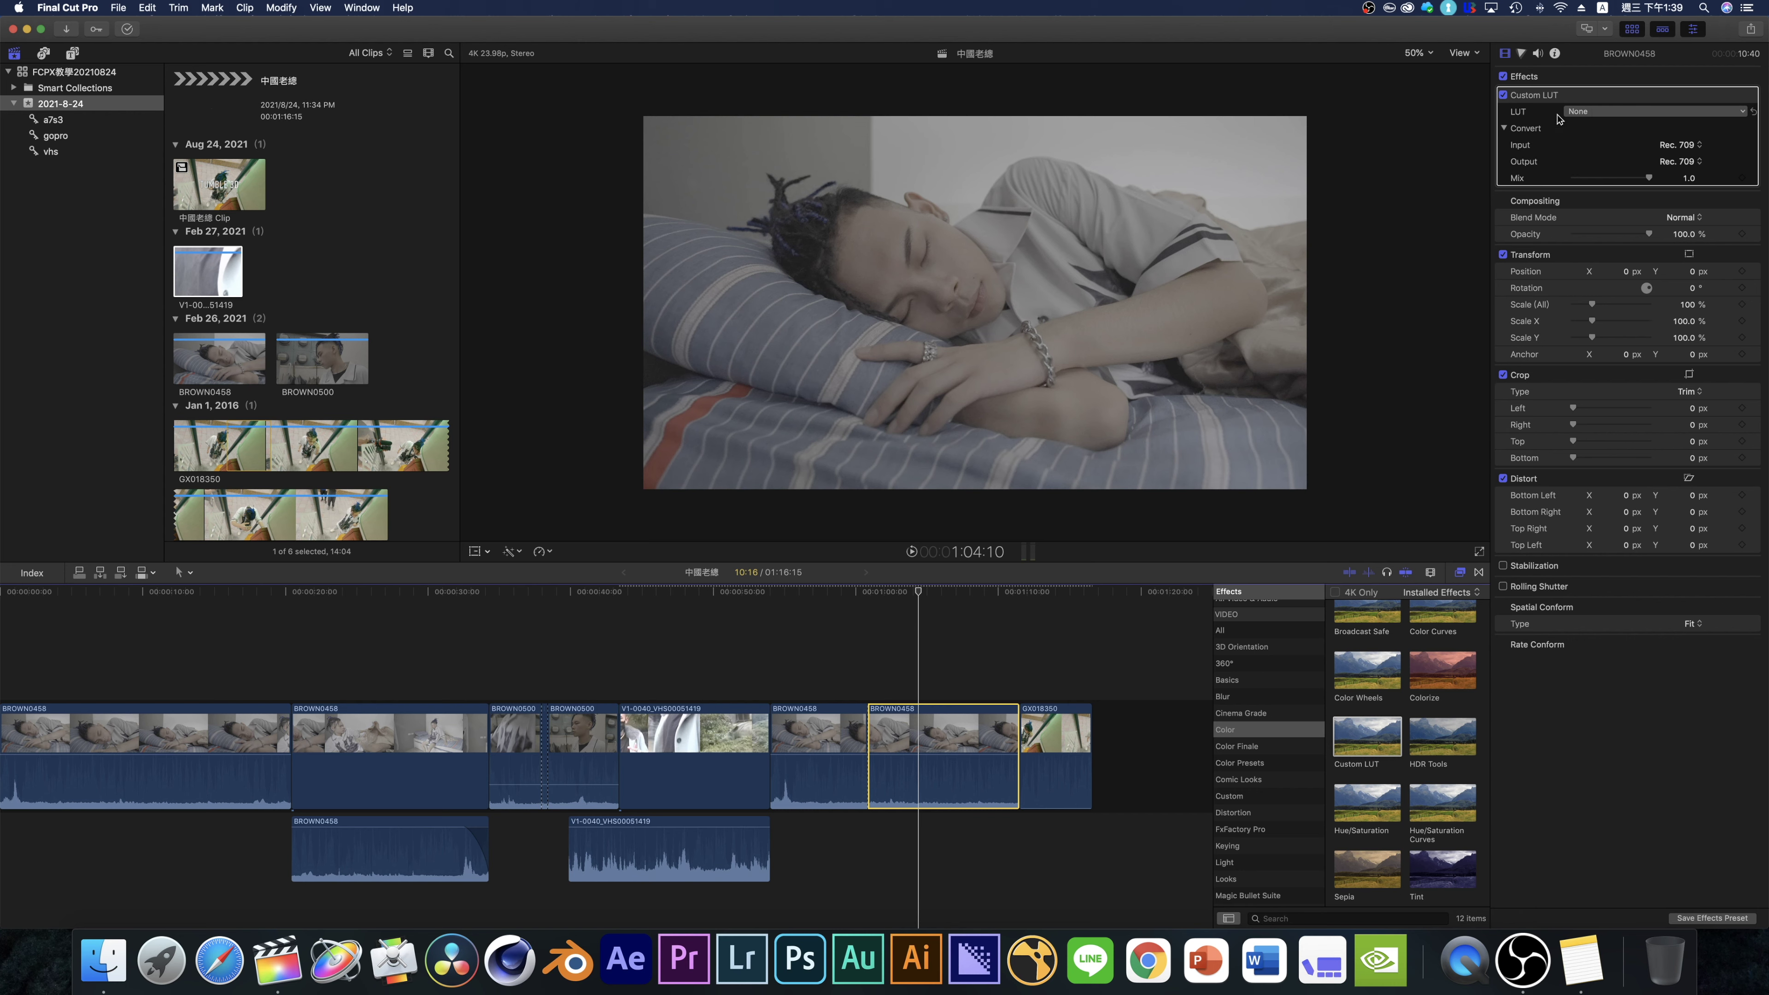
{"action": "key", "text": "Delete"}
- Browse the Color, Color Presets, Comic Looks and Distortion effect categories and preview Distortion effects such as Crop & Feather and Earthquake
{"action": "scroll", "coordinate": [1383, 635], "scroll_direction": "down", "scroll_amount": 1}
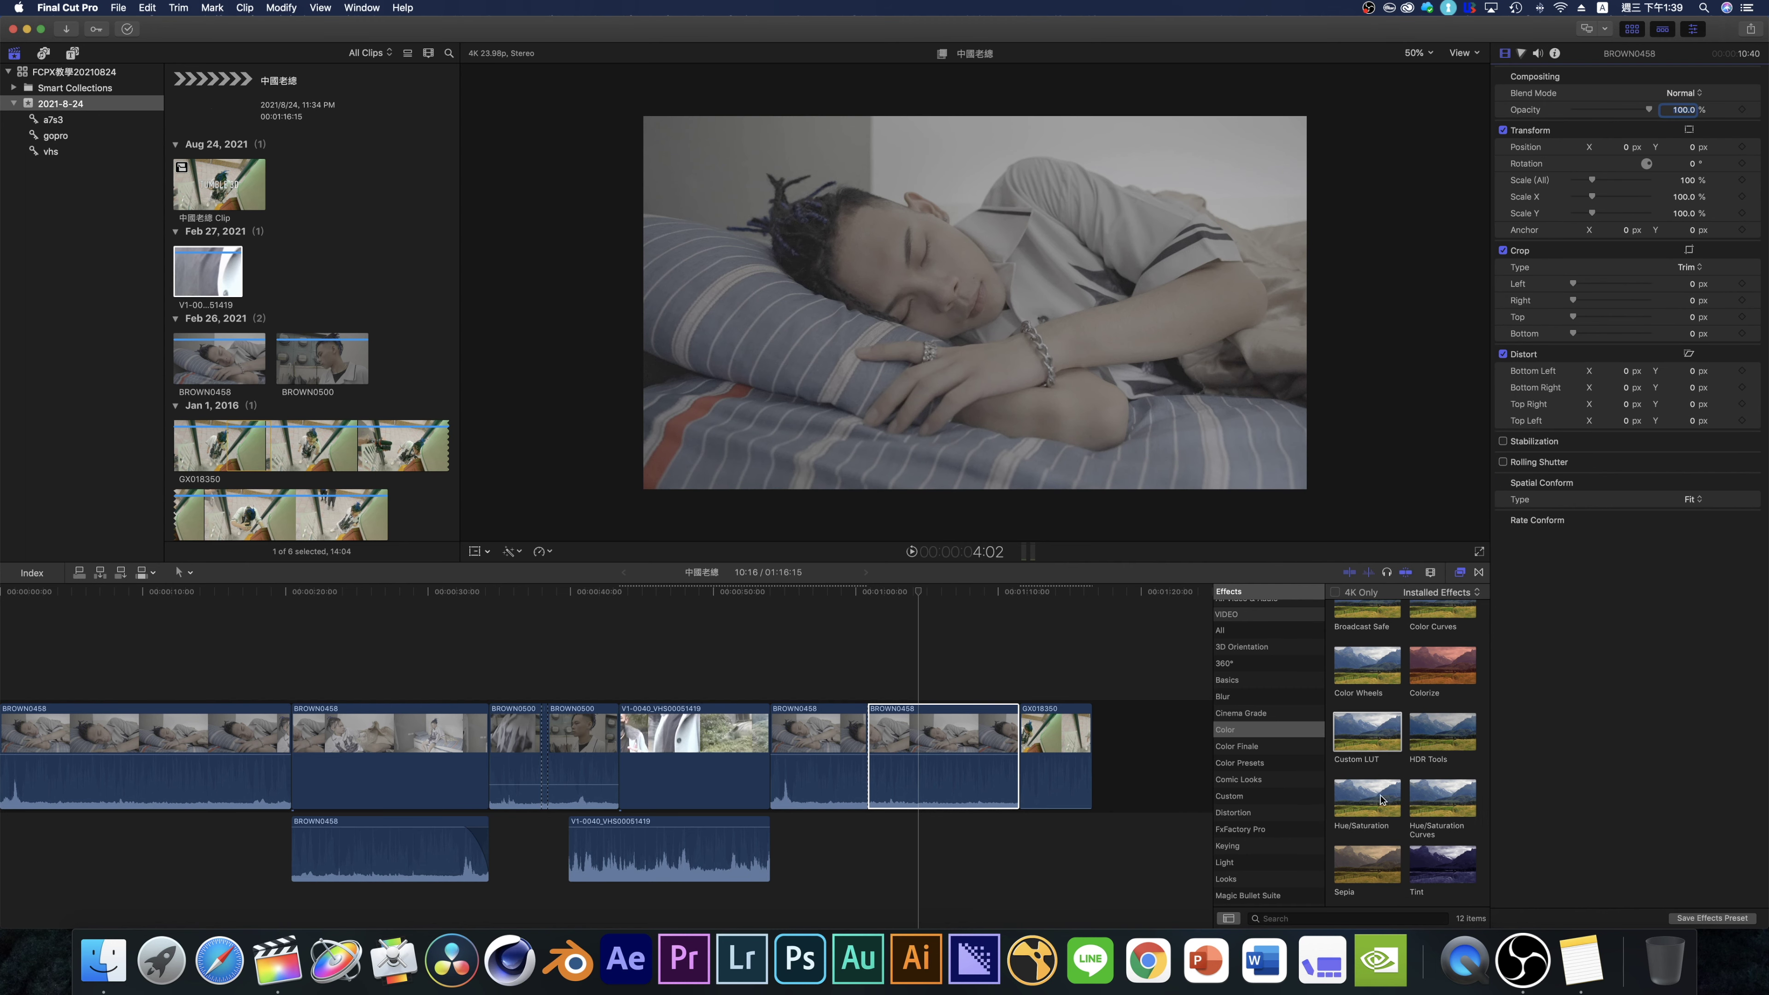
{"action": "left_click", "coordinate": [1240, 763]}
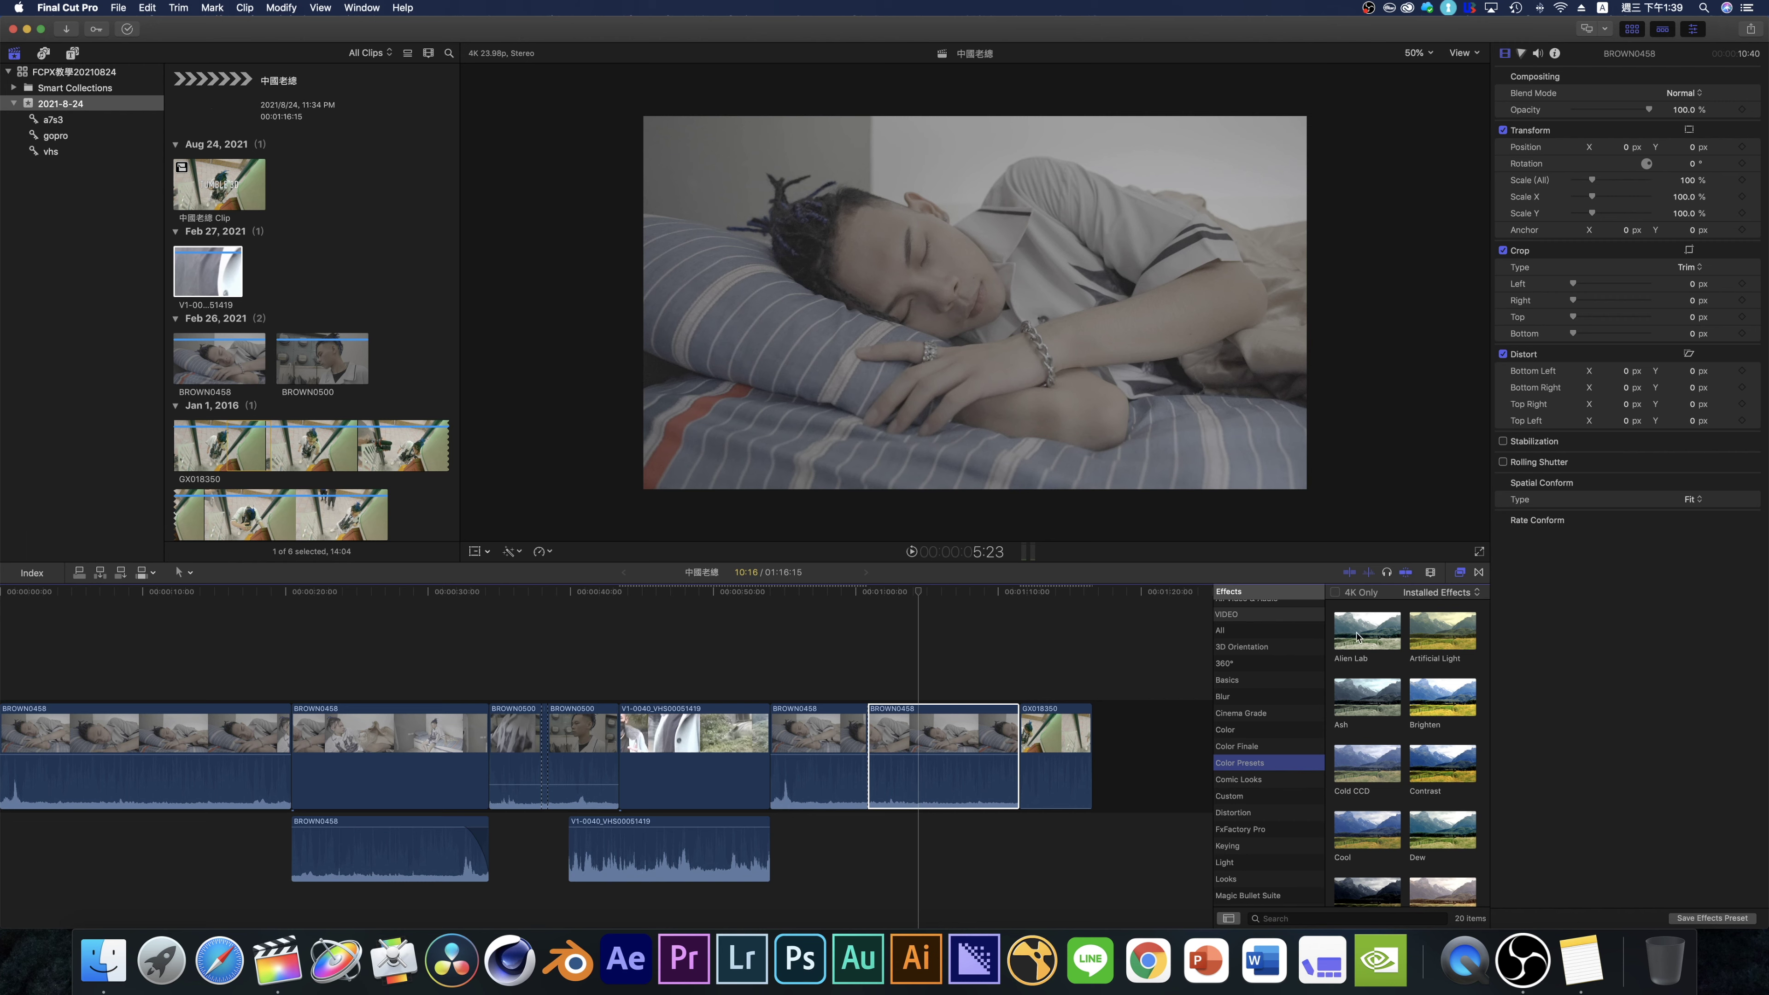
{"action": "scroll", "coordinate": [1451, 672], "scroll_direction": "down", "scroll_amount": 5}
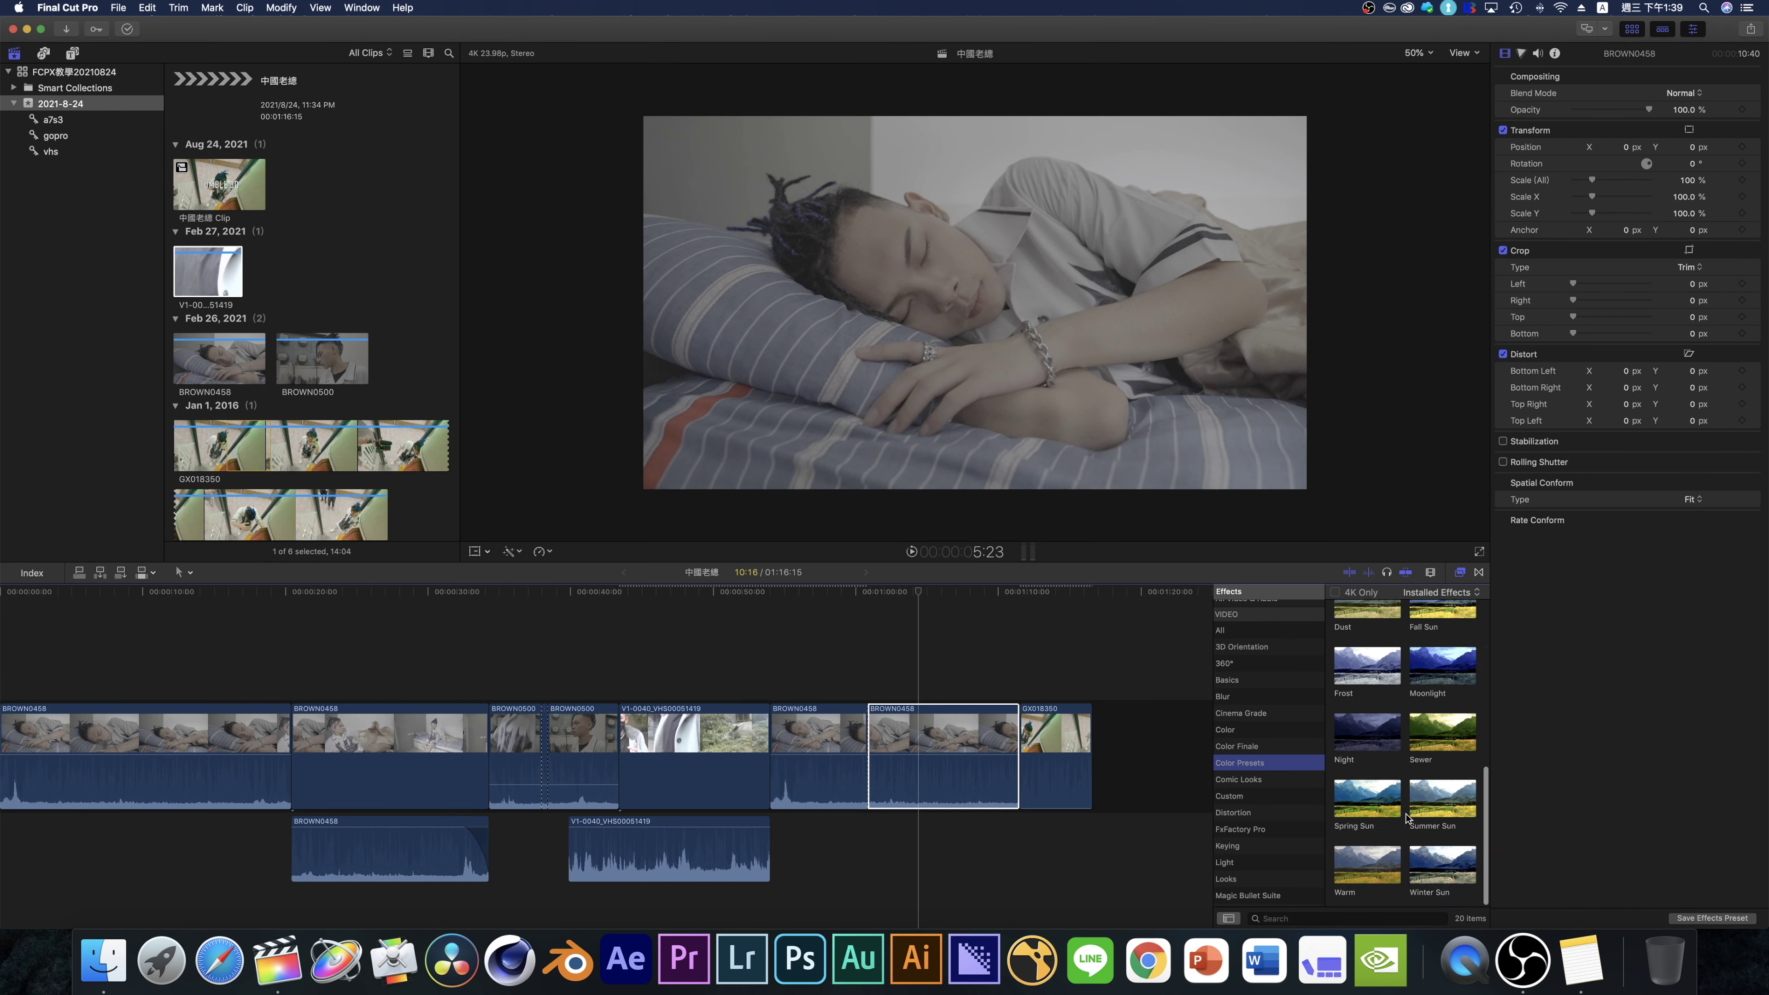
{"action": "left_click", "coordinate": [1317, 779]}
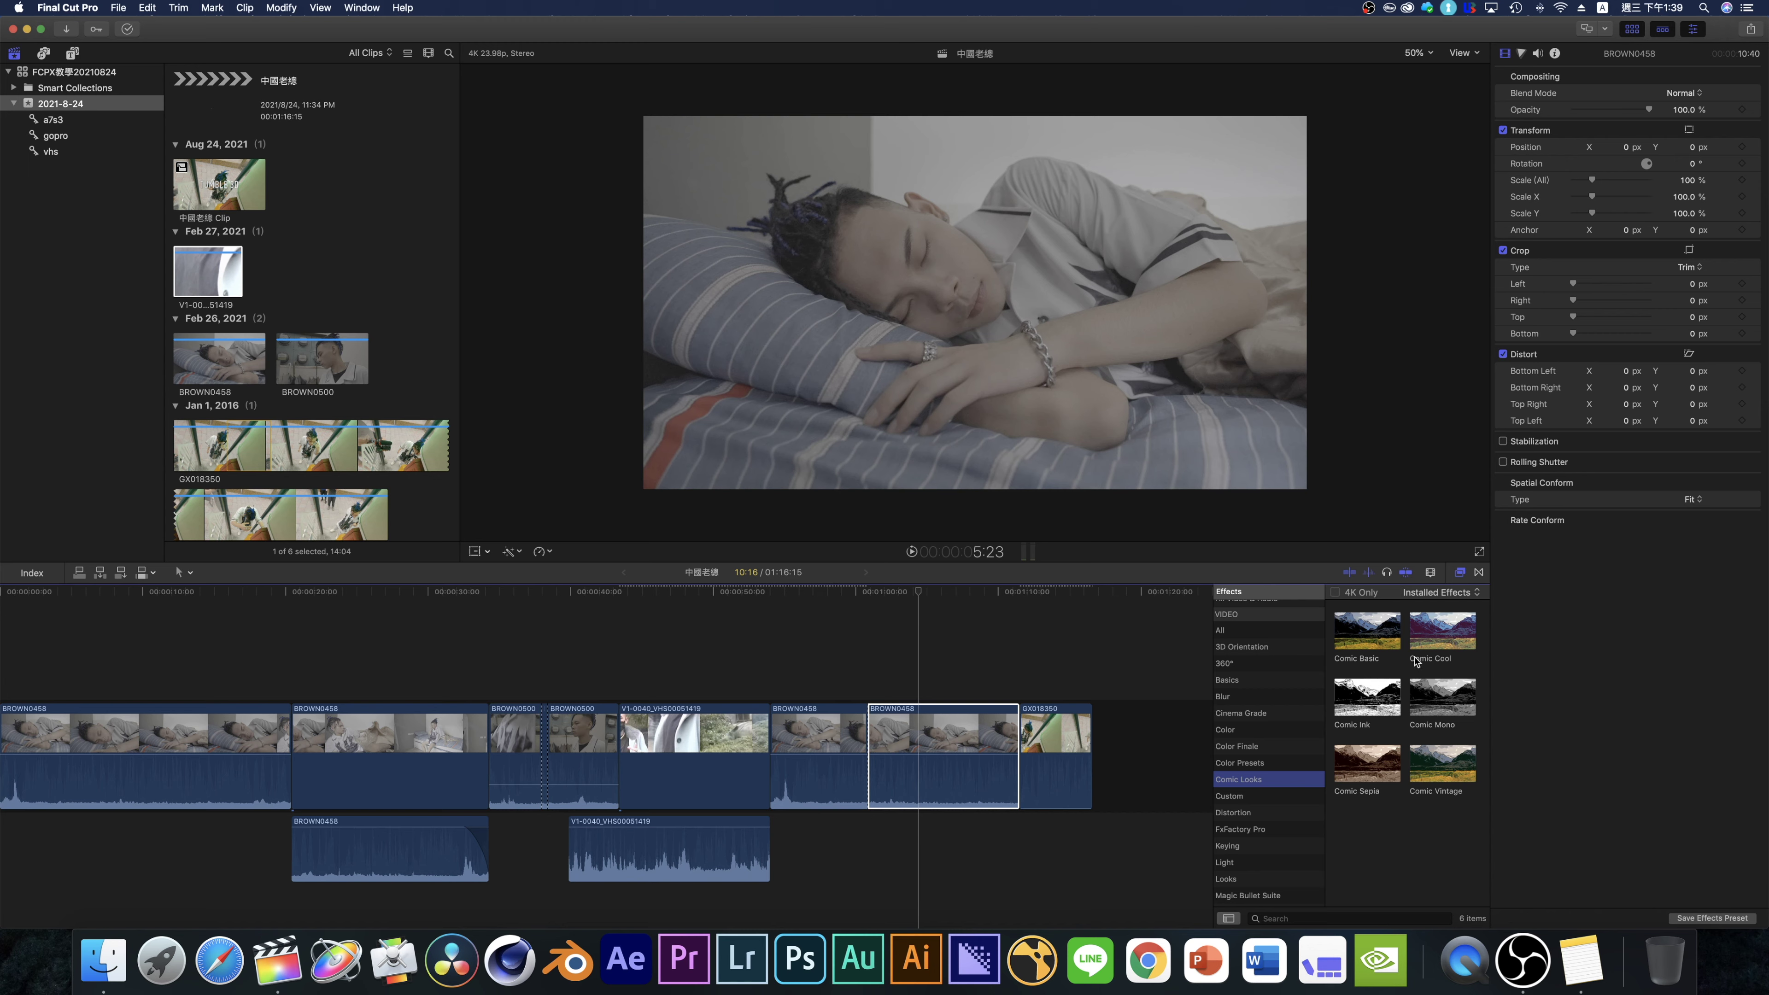
{"action": "left_click", "coordinate": [1247, 813]}
{"action": "scroll", "coordinate": [1250, 836], "scroll_direction": "down", "scroll_amount": 1}
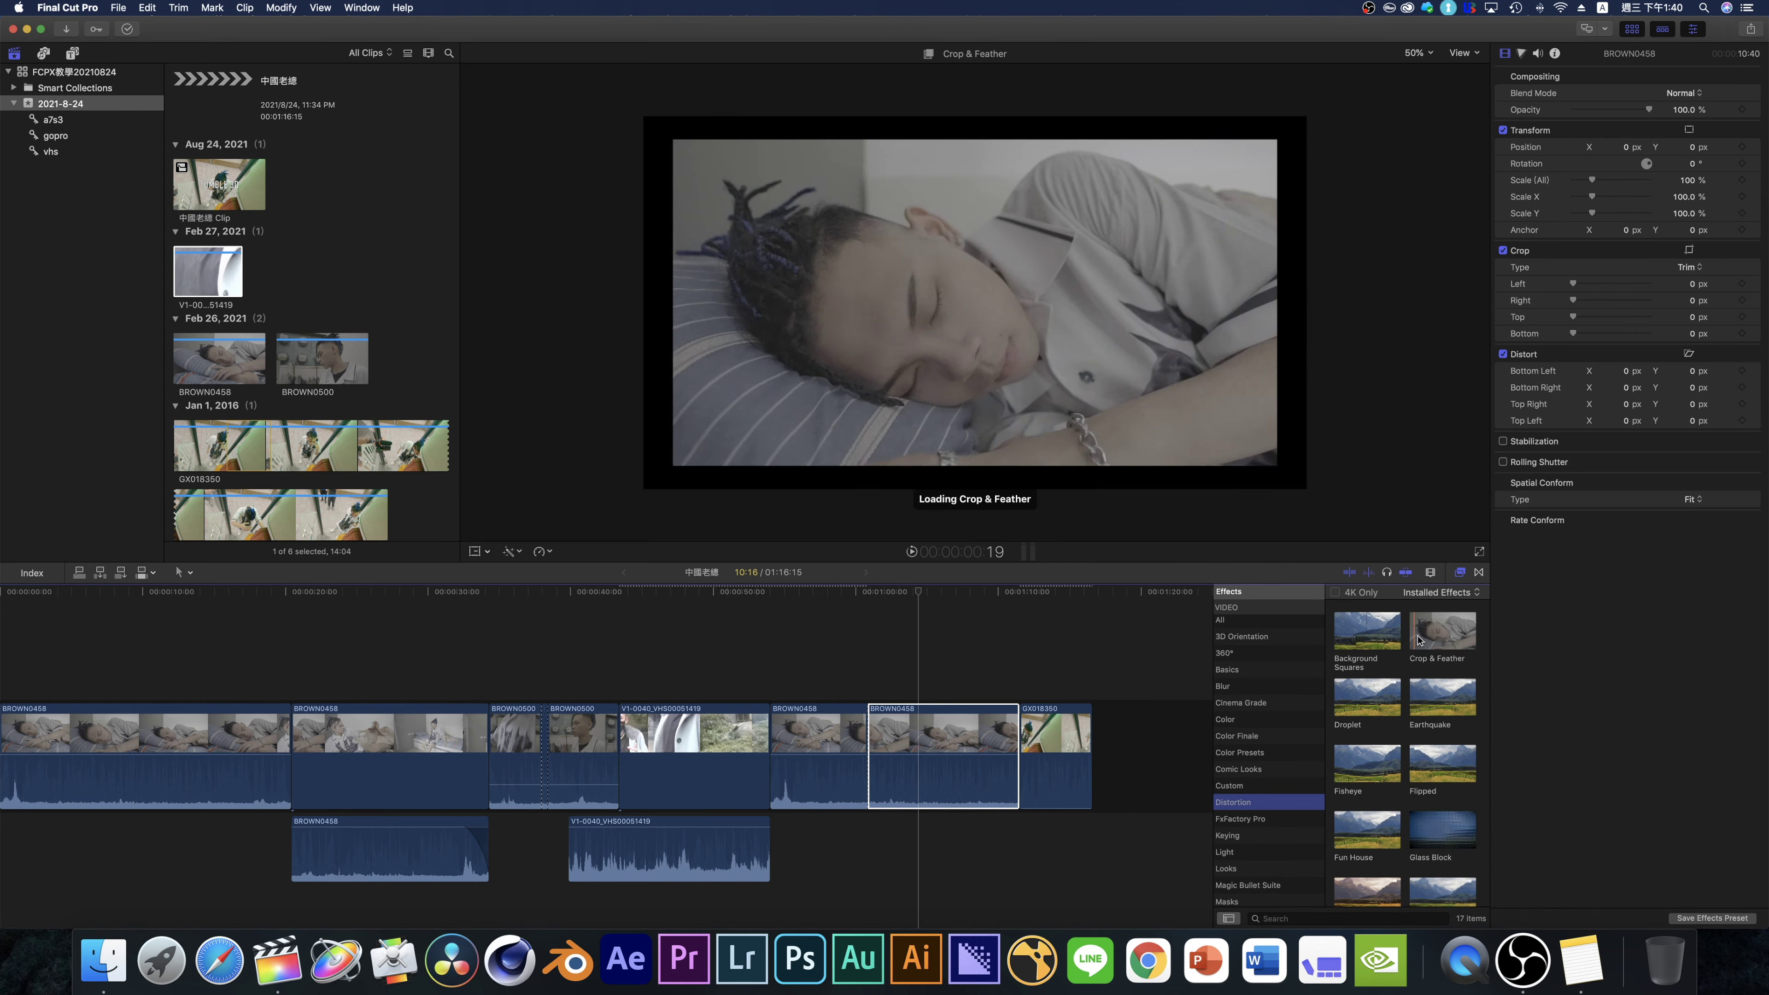
{"action": "scroll", "coordinate": [1386, 697], "scroll_direction": "down", "scroll_amount": 1}
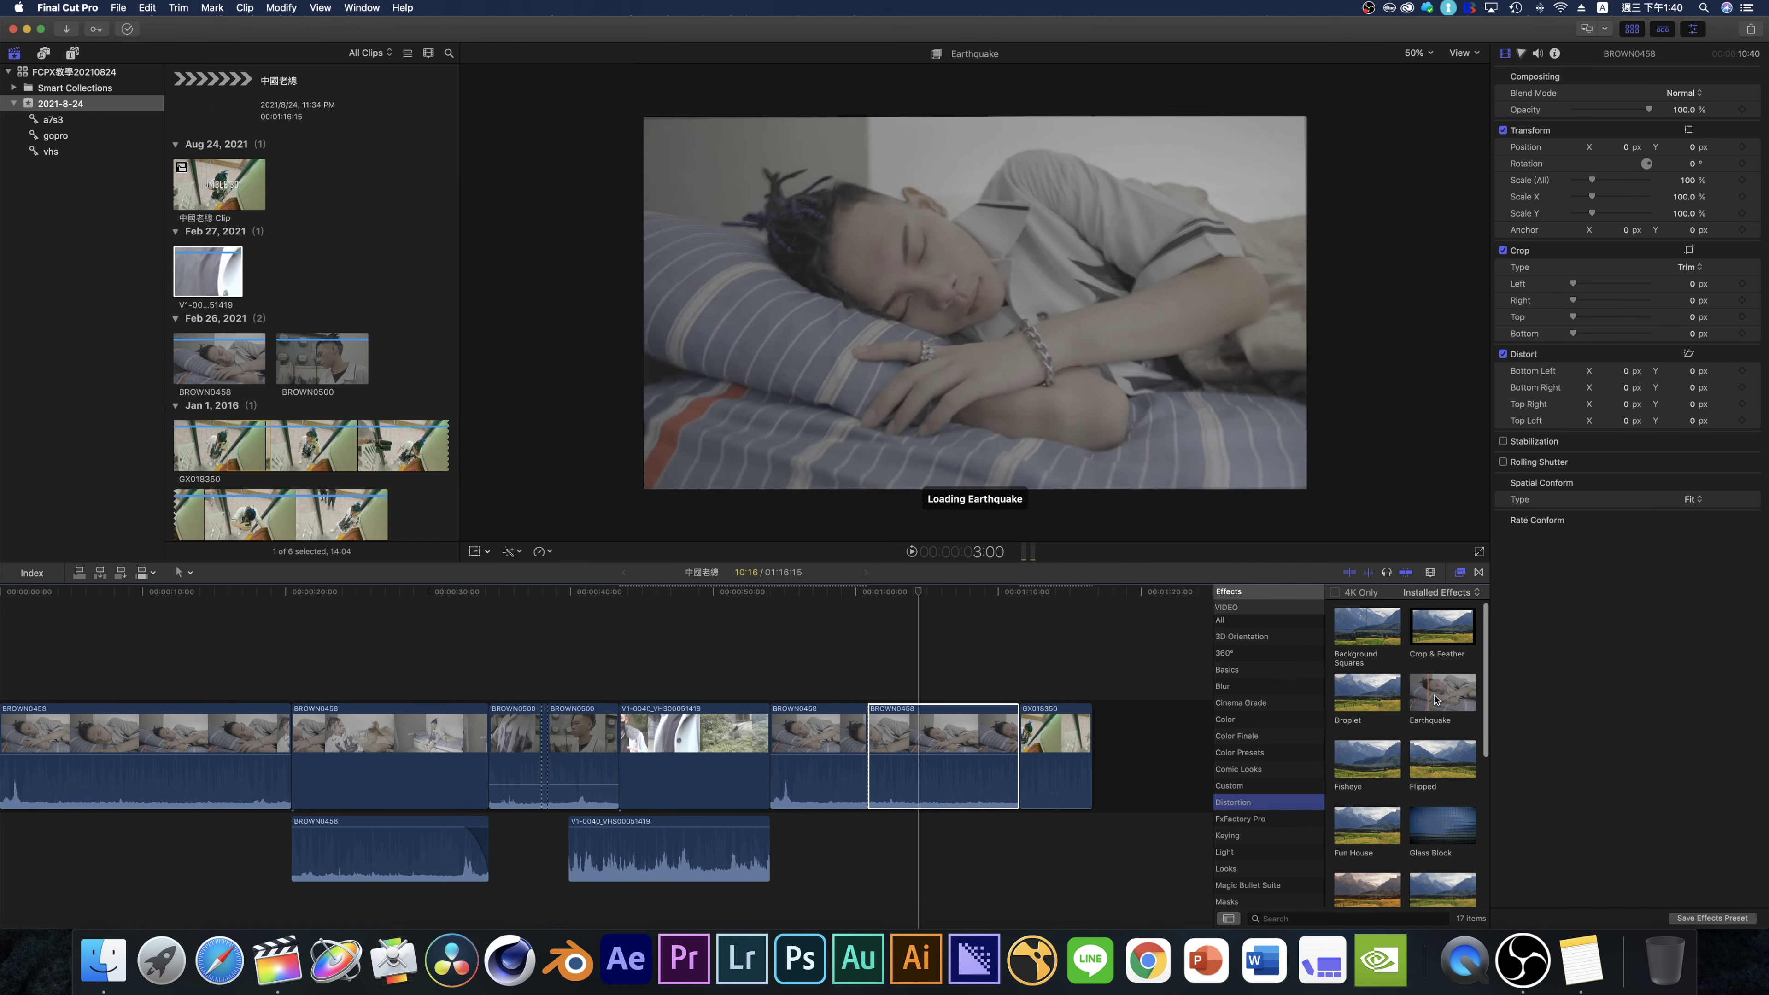
- Preview more Distortion effects on the clip, including Heat, Mirror, Insect Eye and Trails
{"action": "scroll", "coordinate": [1428, 767], "scroll_direction": "down", "scroll_amount": 5}
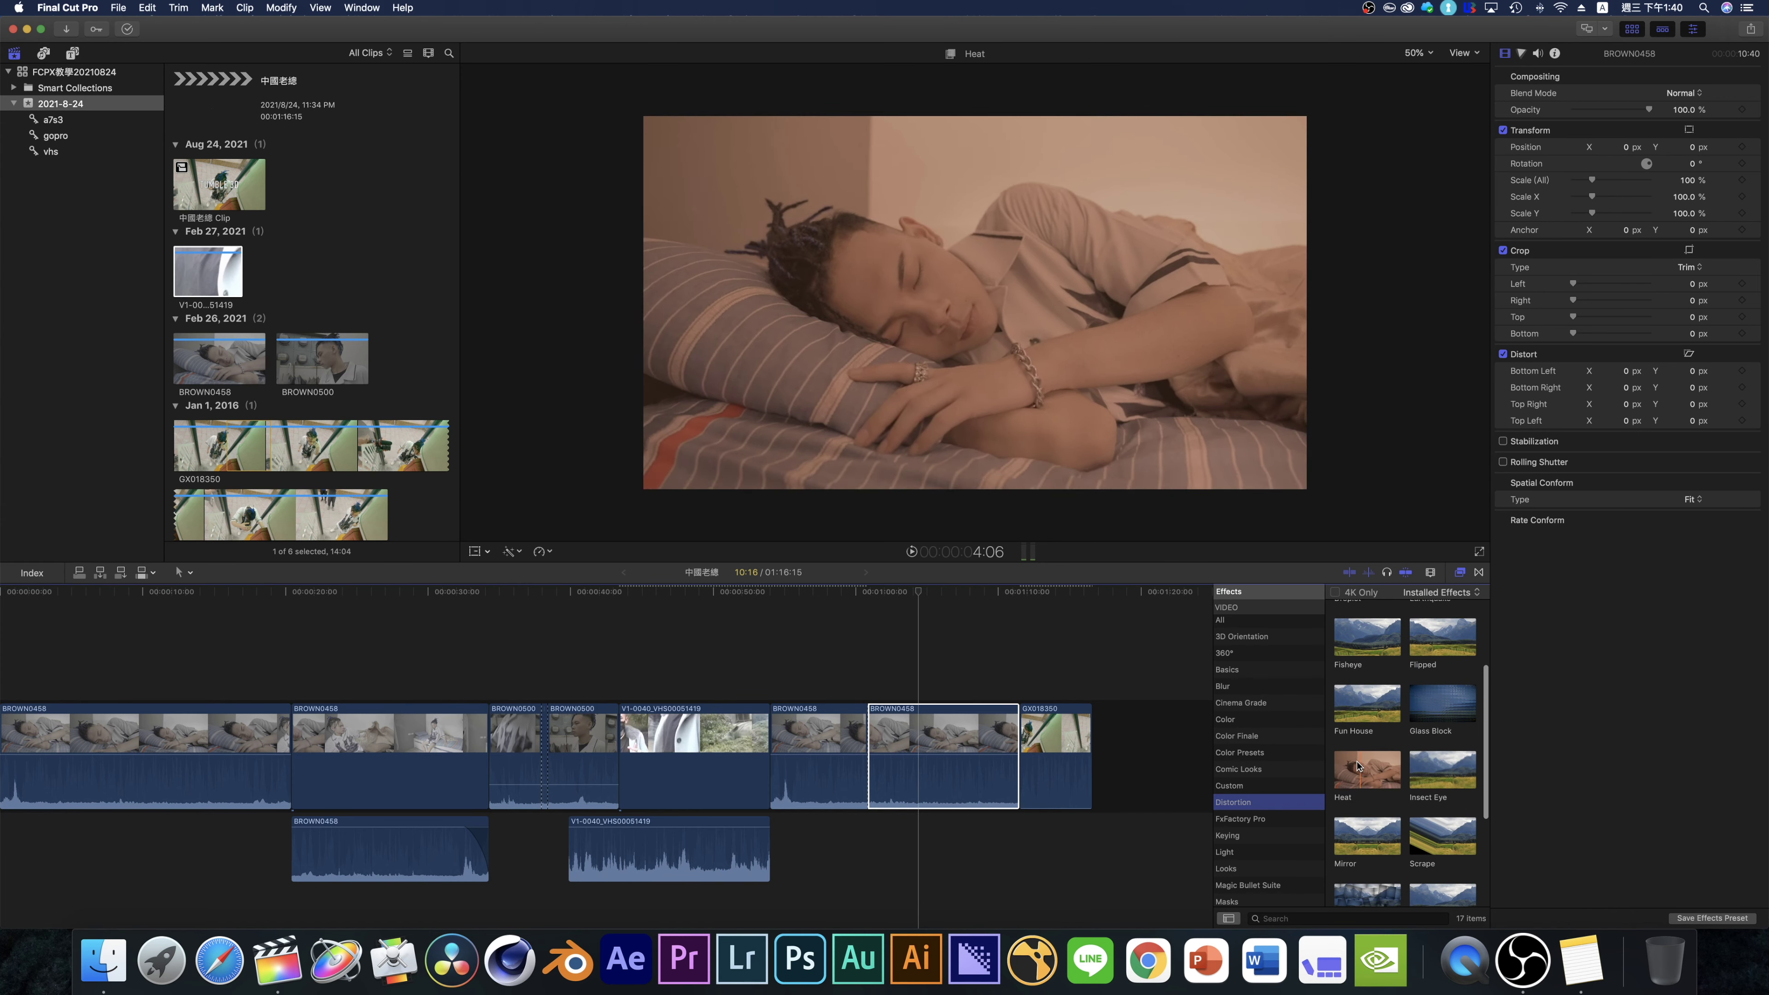
{"action": "scroll", "coordinate": [1365, 802], "scroll_direction": "down", "scroll_amount": 4}
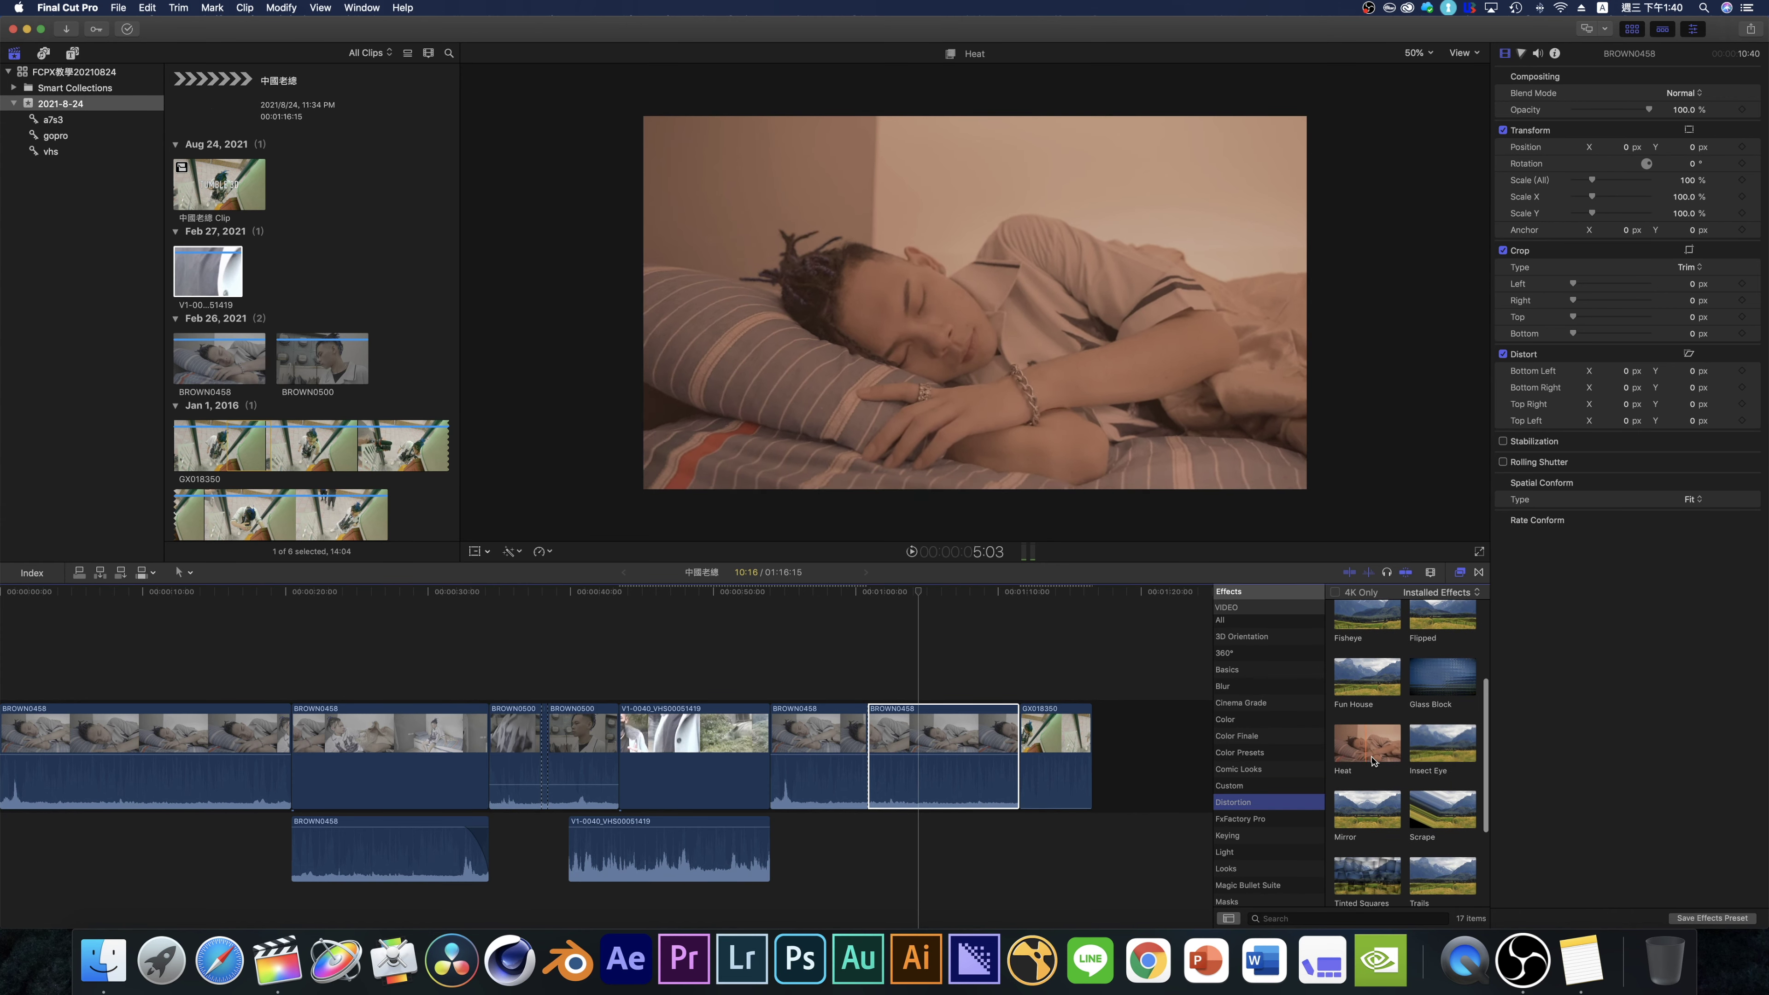
{"action": "scroll", "coordinate": [1366, 801], "scroll_direction": "down", "scroll_amount": 1}
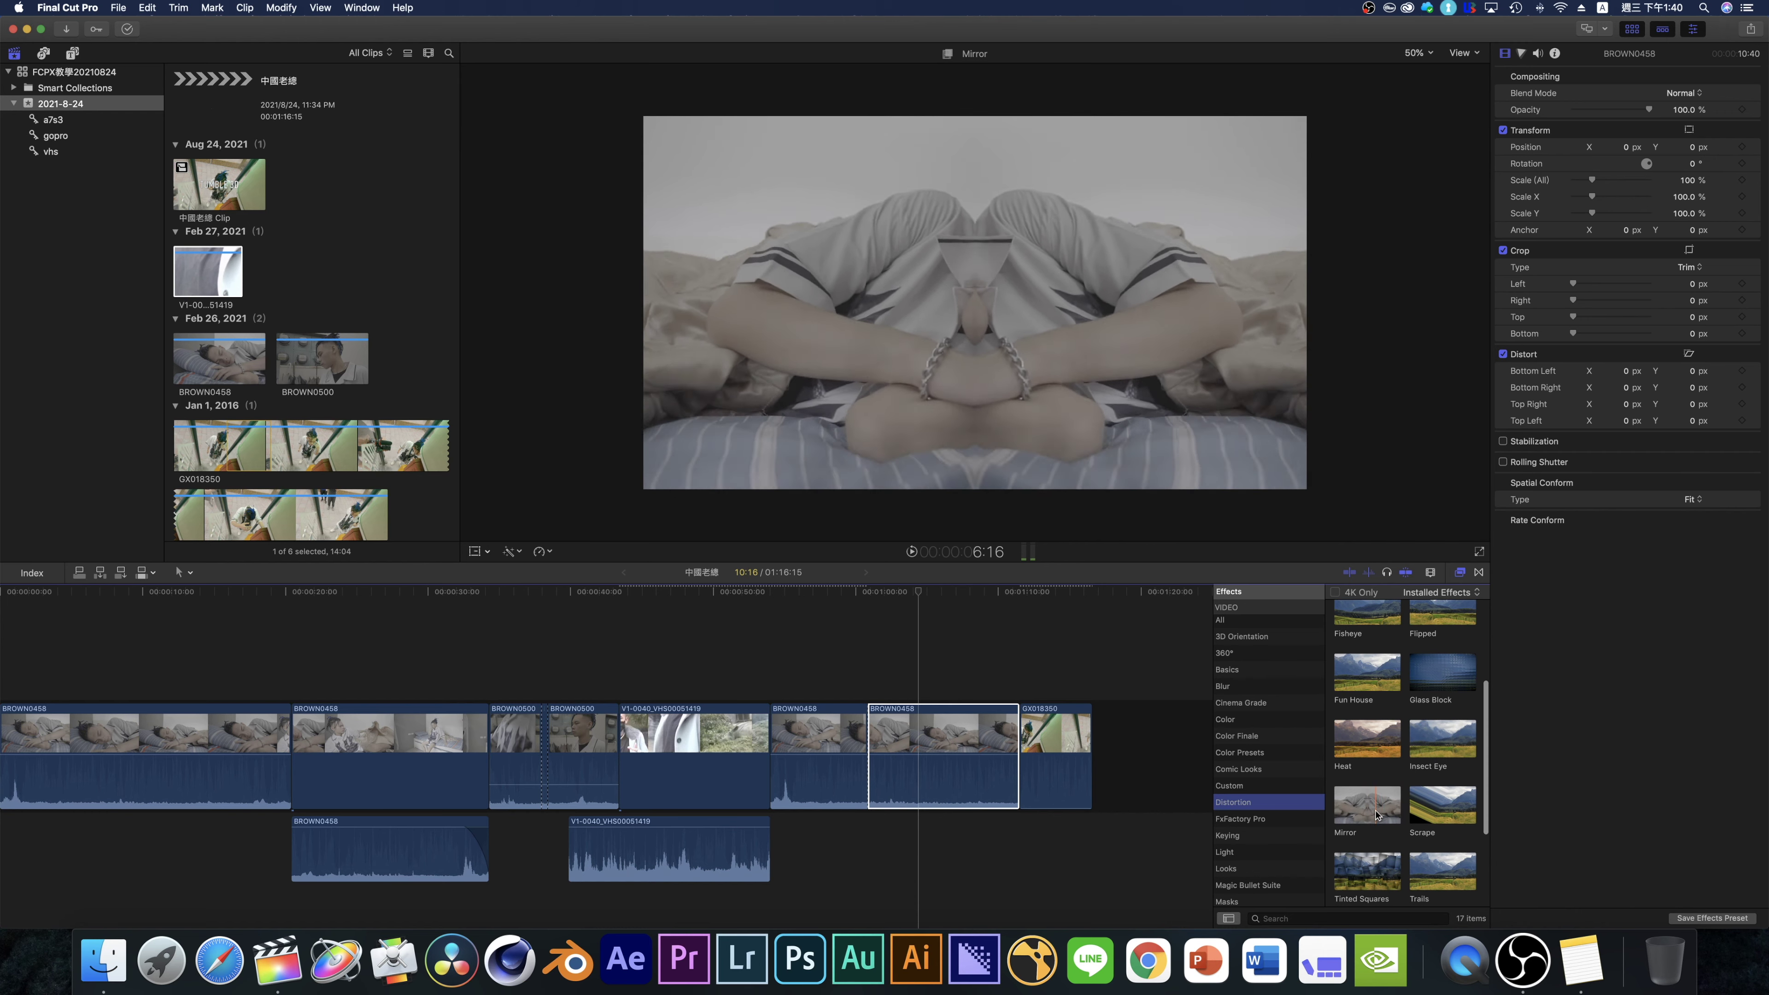
{"action": "scroll", "coordinate": [1364, 810], "scroll_direction": "down", "scroll_amount": 1}
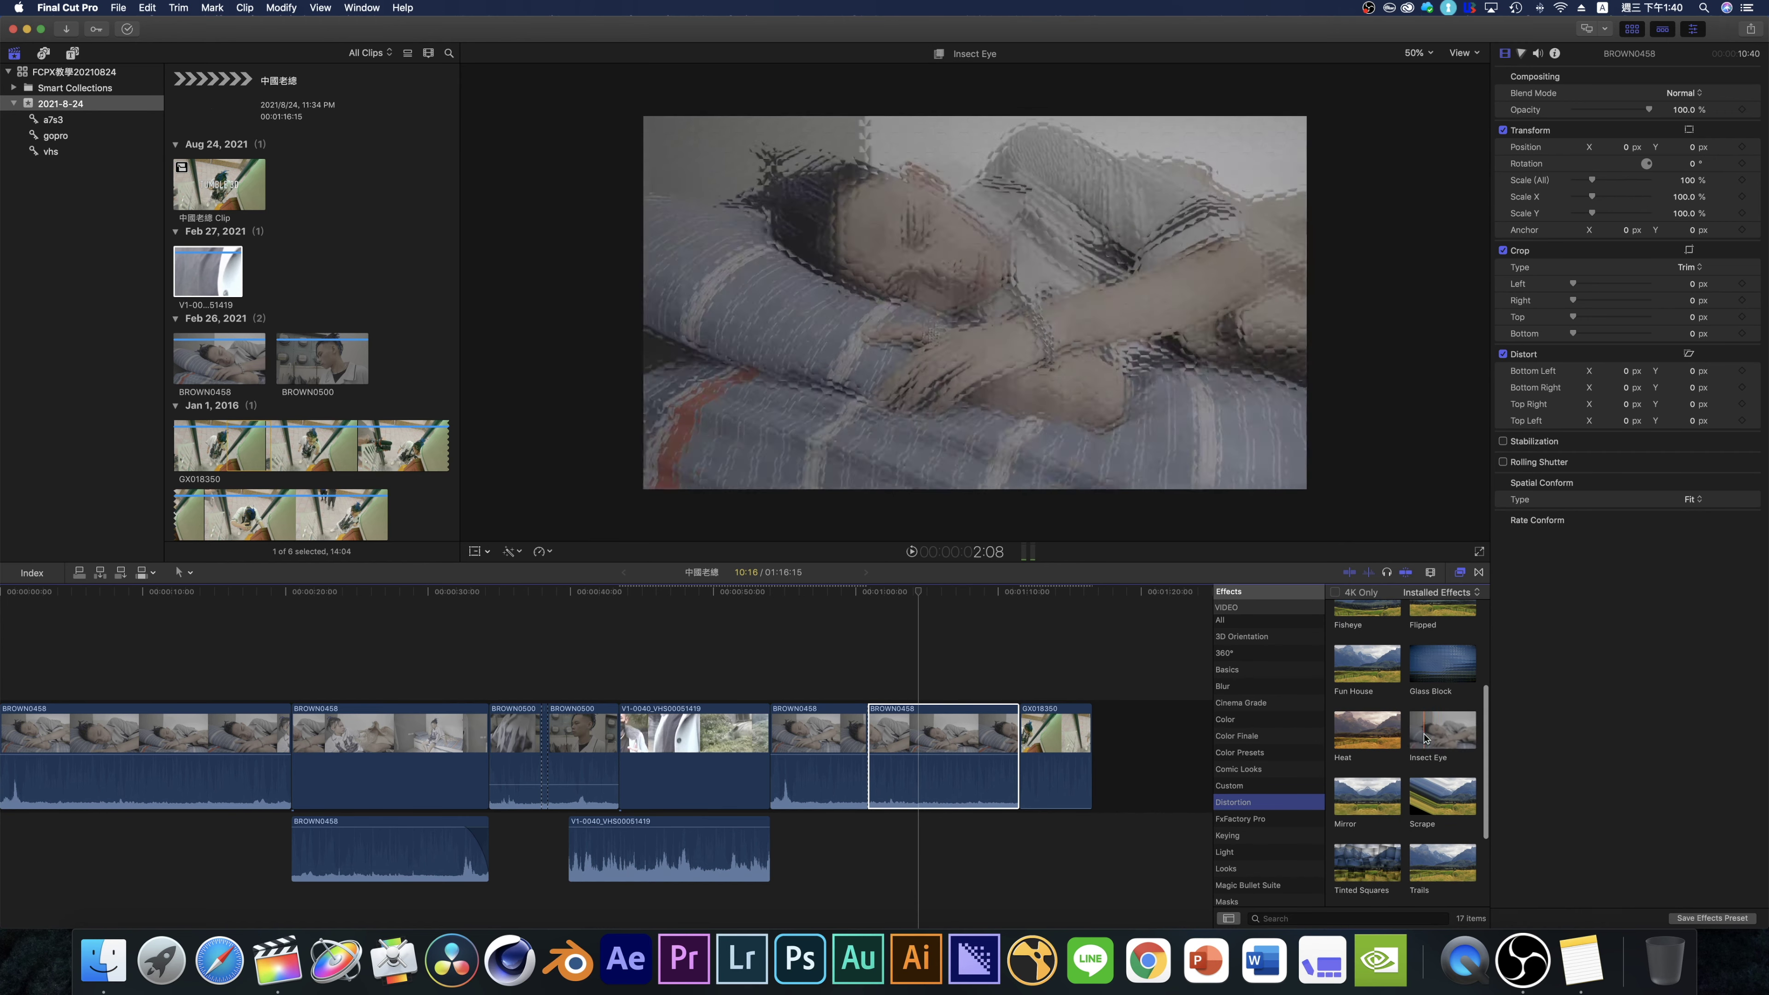
{"action": "scroll", "coordinate": [1430, 736], "scroll_direction": "down", "scroll_amount": 3}
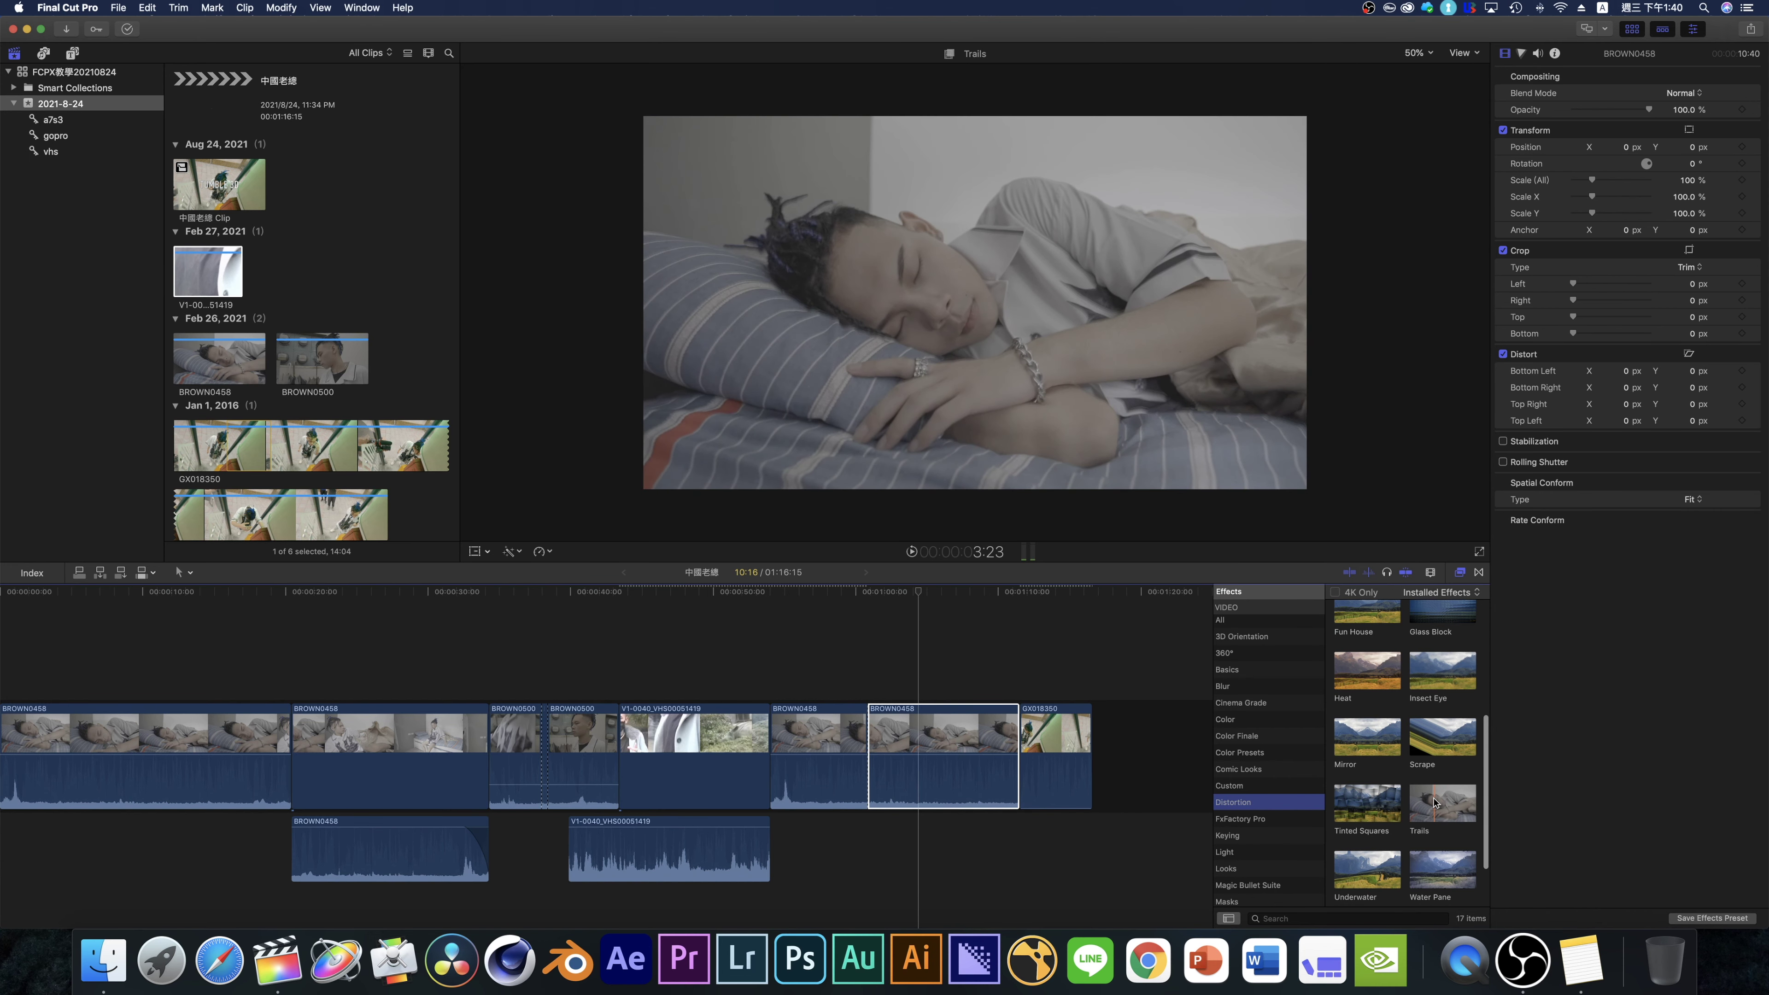
- Try the Trails effect on the last BROWN0458 clip, play it back, set its Duration to 0.67 and delete the effect
{"action": "double_click", "coordinate": [1439, 803]}
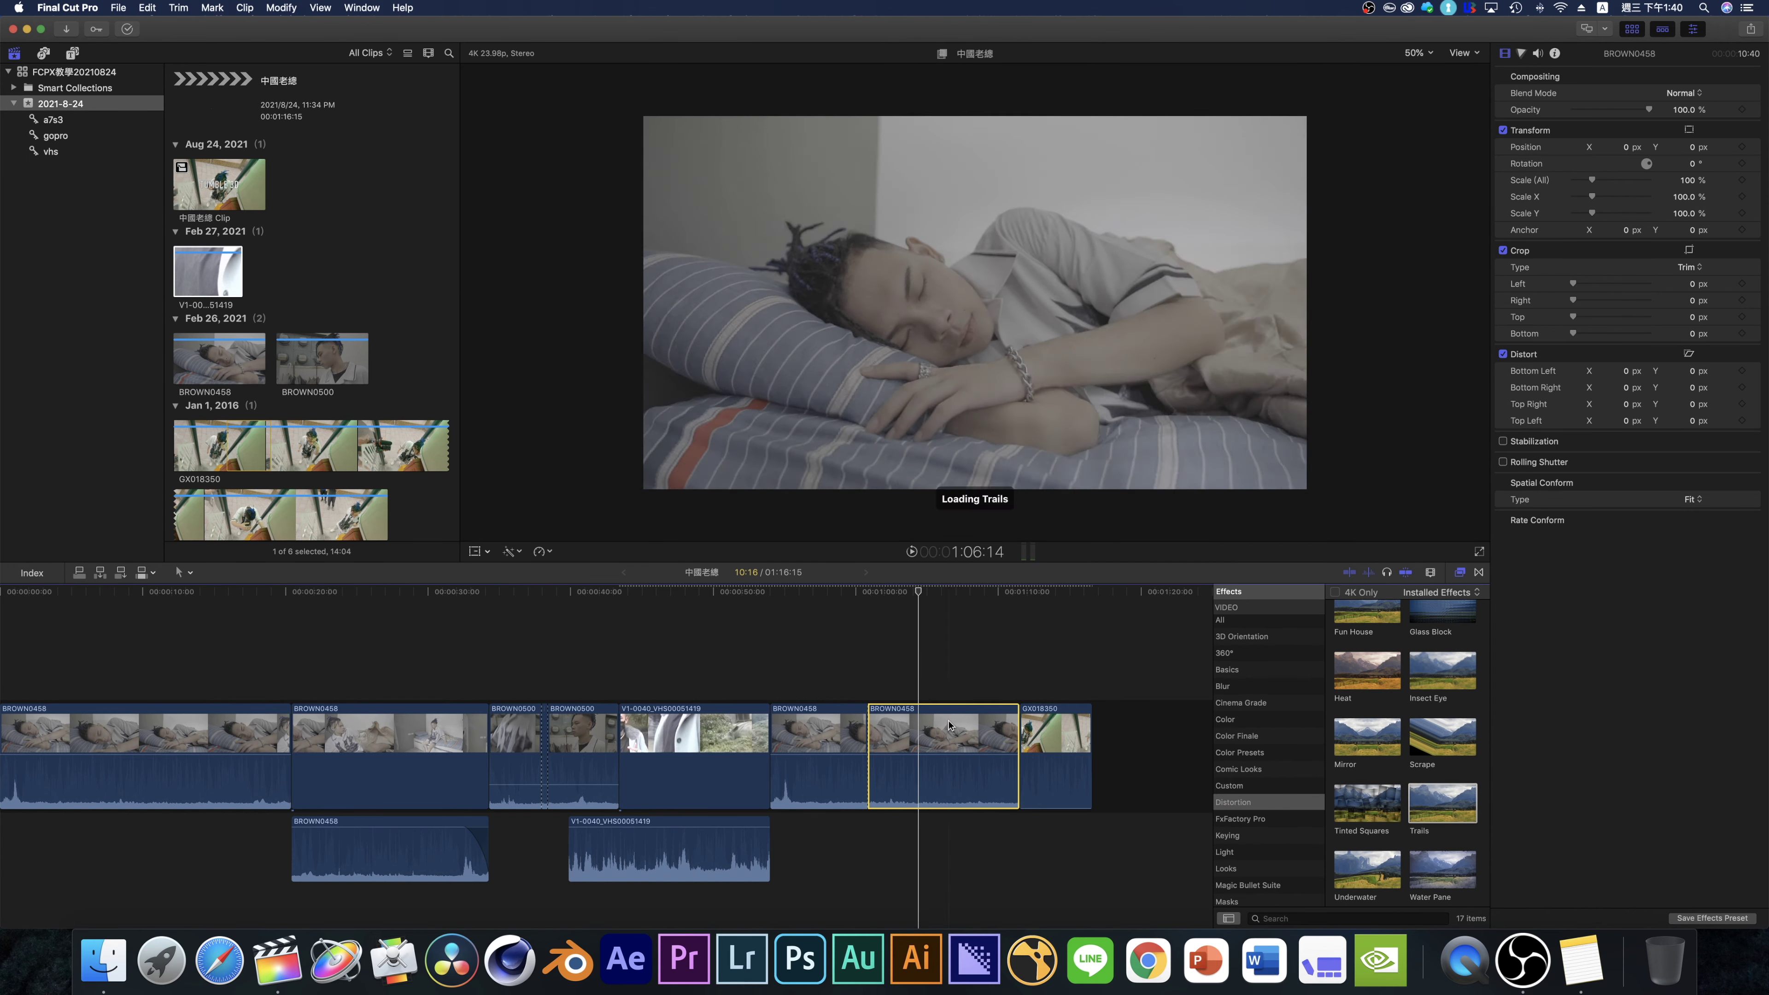
{"action": "left_click_drag", "start_coordinate": [1591, 115], "coordinate": [1590, 128]}
{"action": "left_click", "coordinate": [887, 601]}
{"action": "key", "text": "space"}
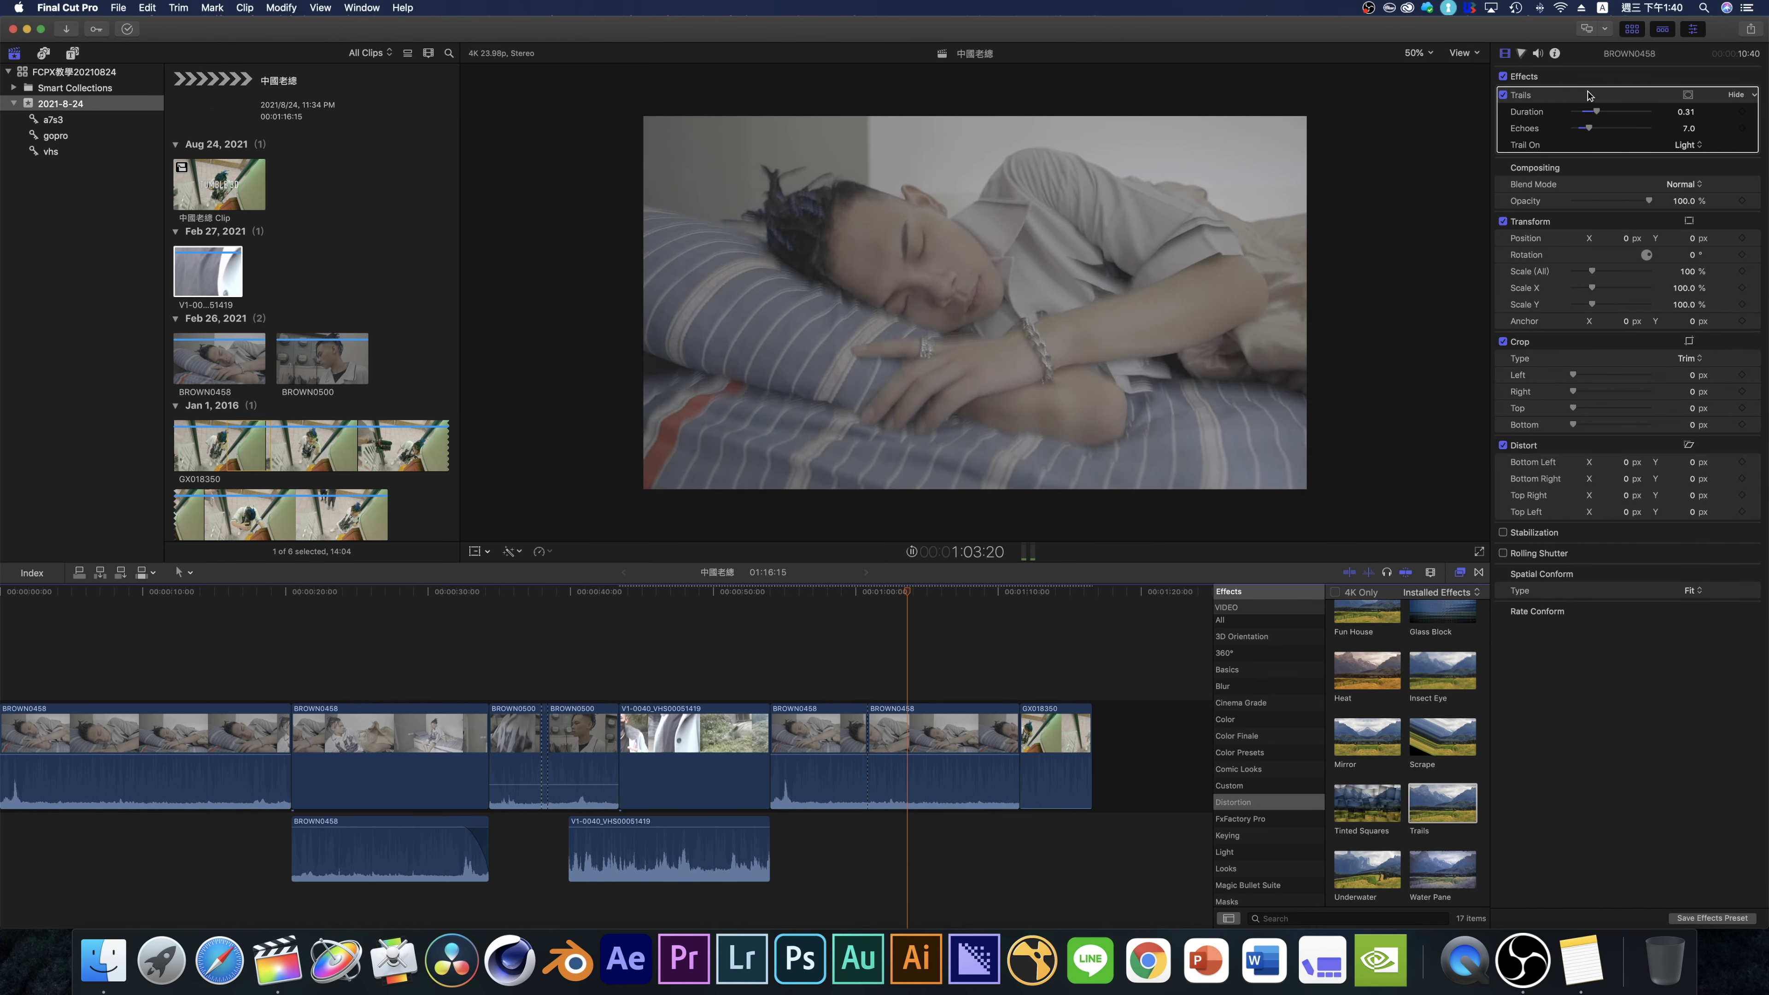
{"action": "left_click_drag", "start_coordinate": [1596, 112], "coordinate": [1624, 112]}
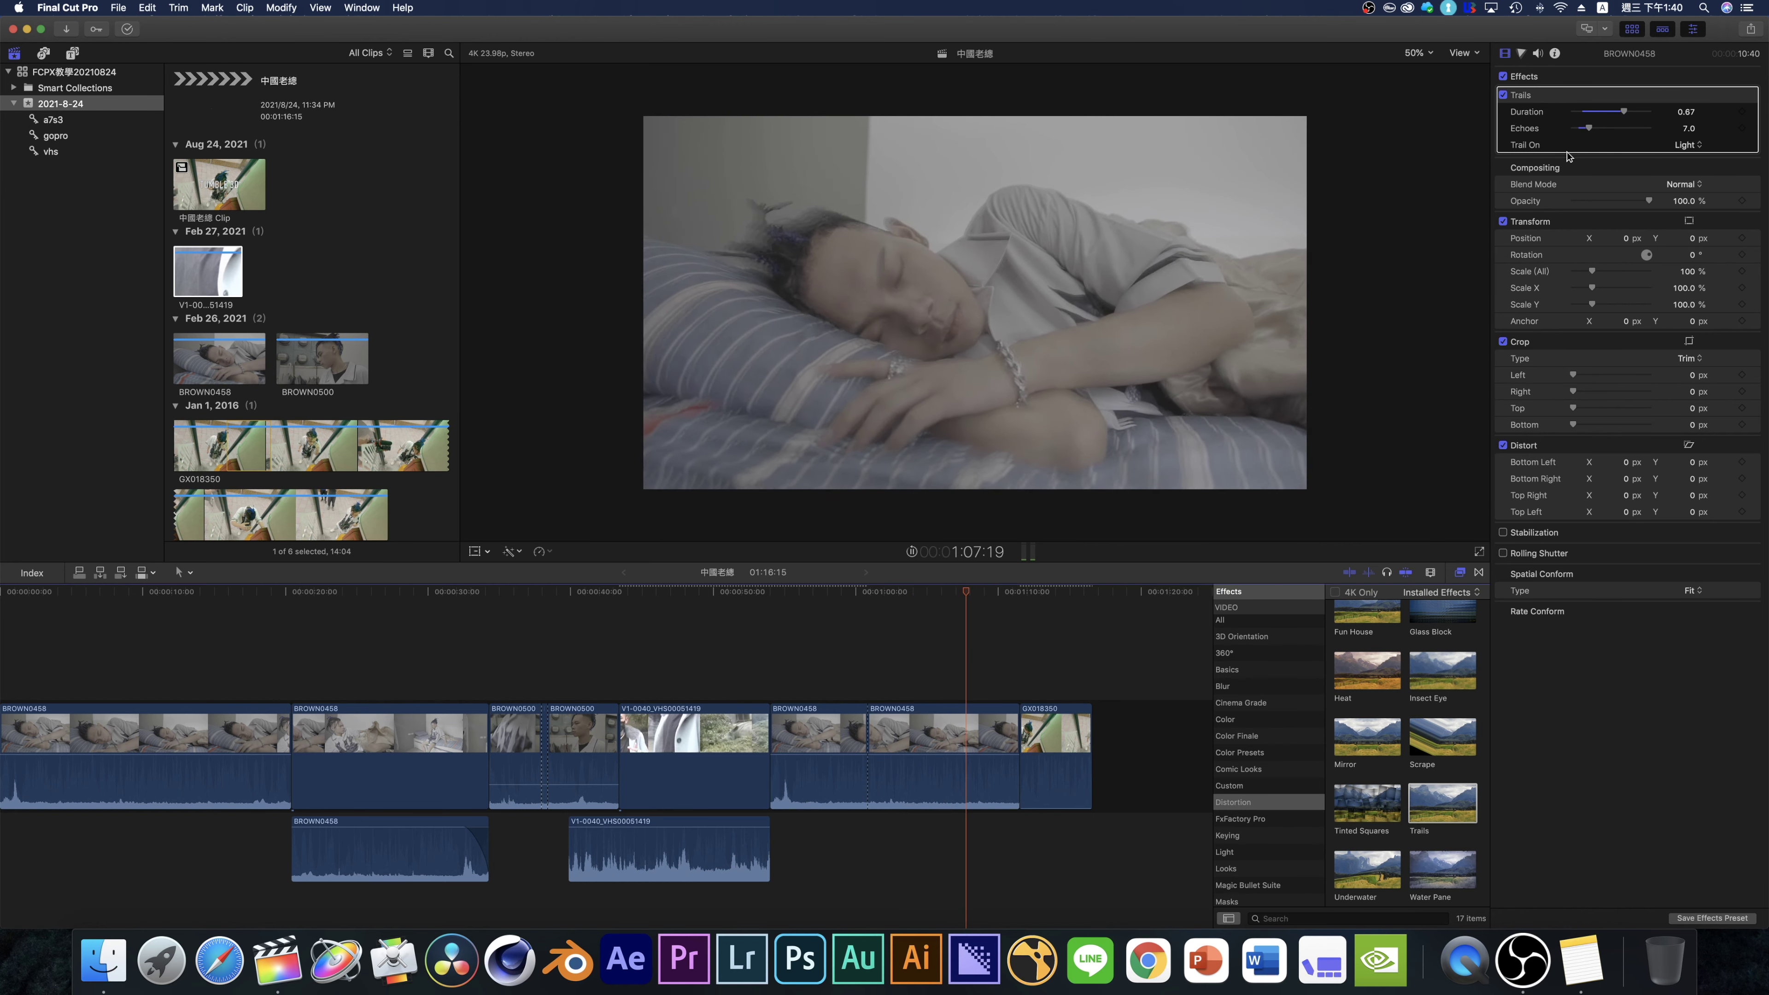
{"action": "key", "text": "Delete"}
- Preview the Underwater effect, try the Wave effect on the last BROWN0458 clip and remove it
{"action": "scroll", "coordinate": [1419, 753], "scroll_direction": "down", "scroll_amount": 1}
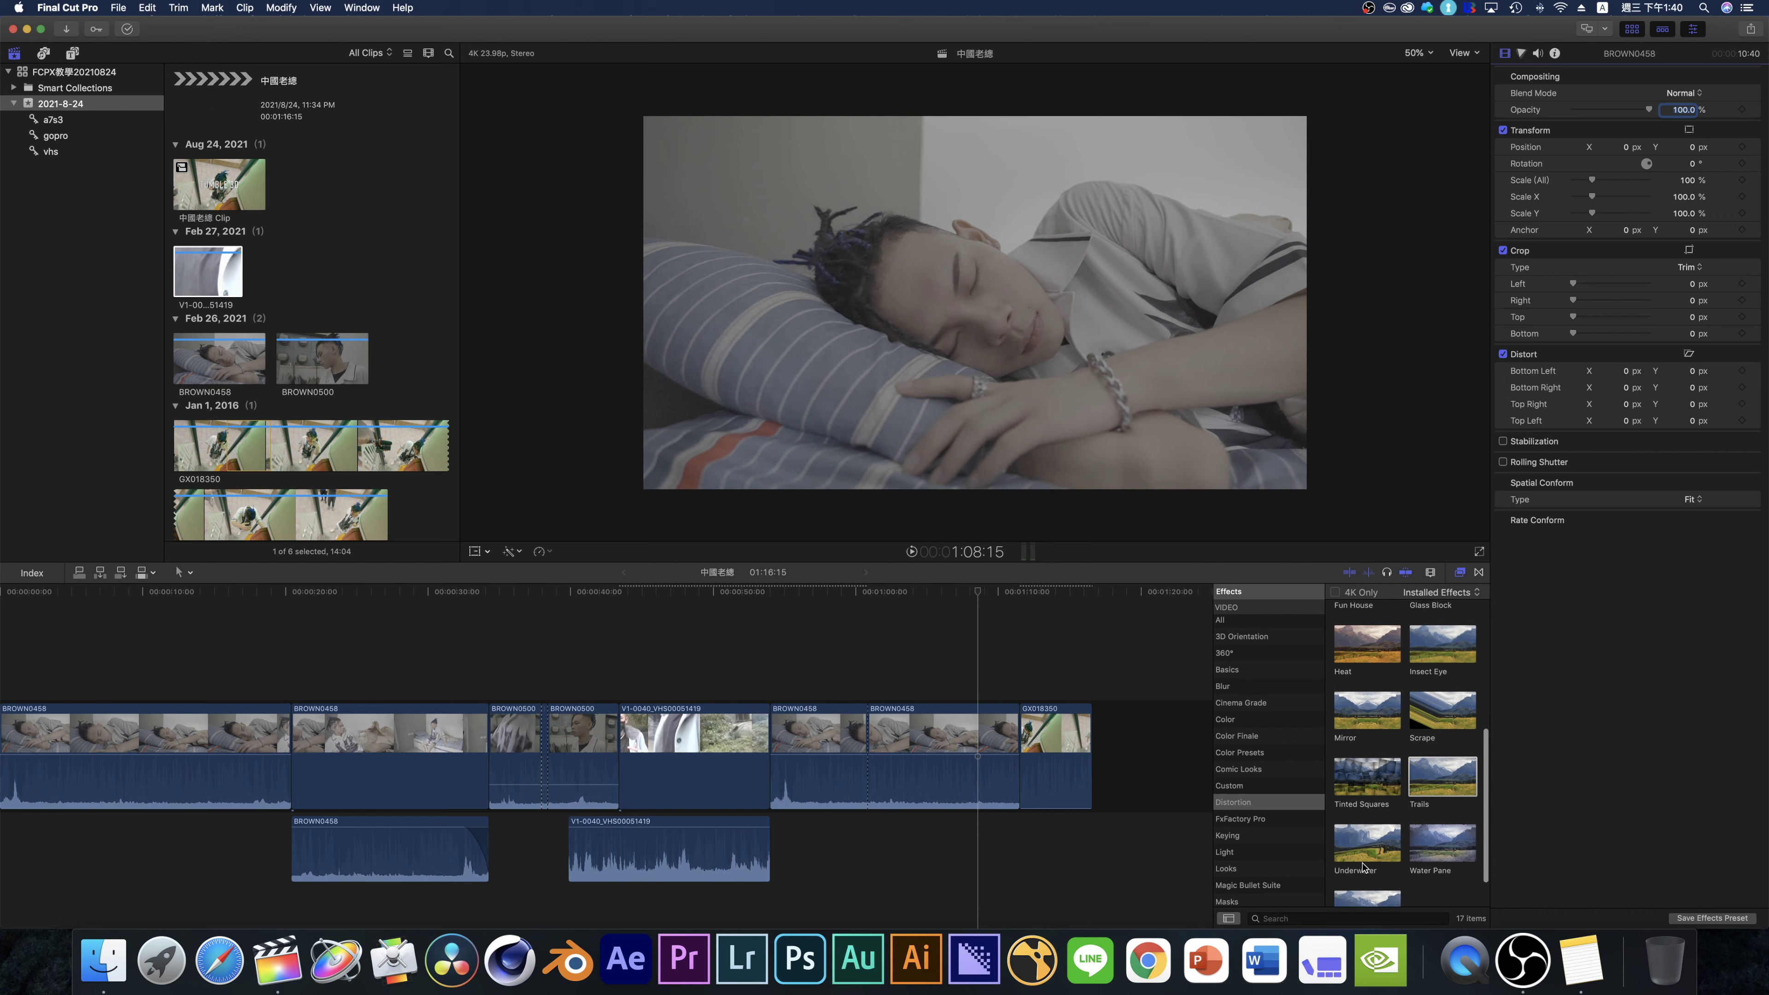
{"action": "scroll", "coordinate": [1369, 829], "scroll_direction": "down", "scroll_amount": 1}
{"action": "mouse_move", "coordinate": [1371, 826]}
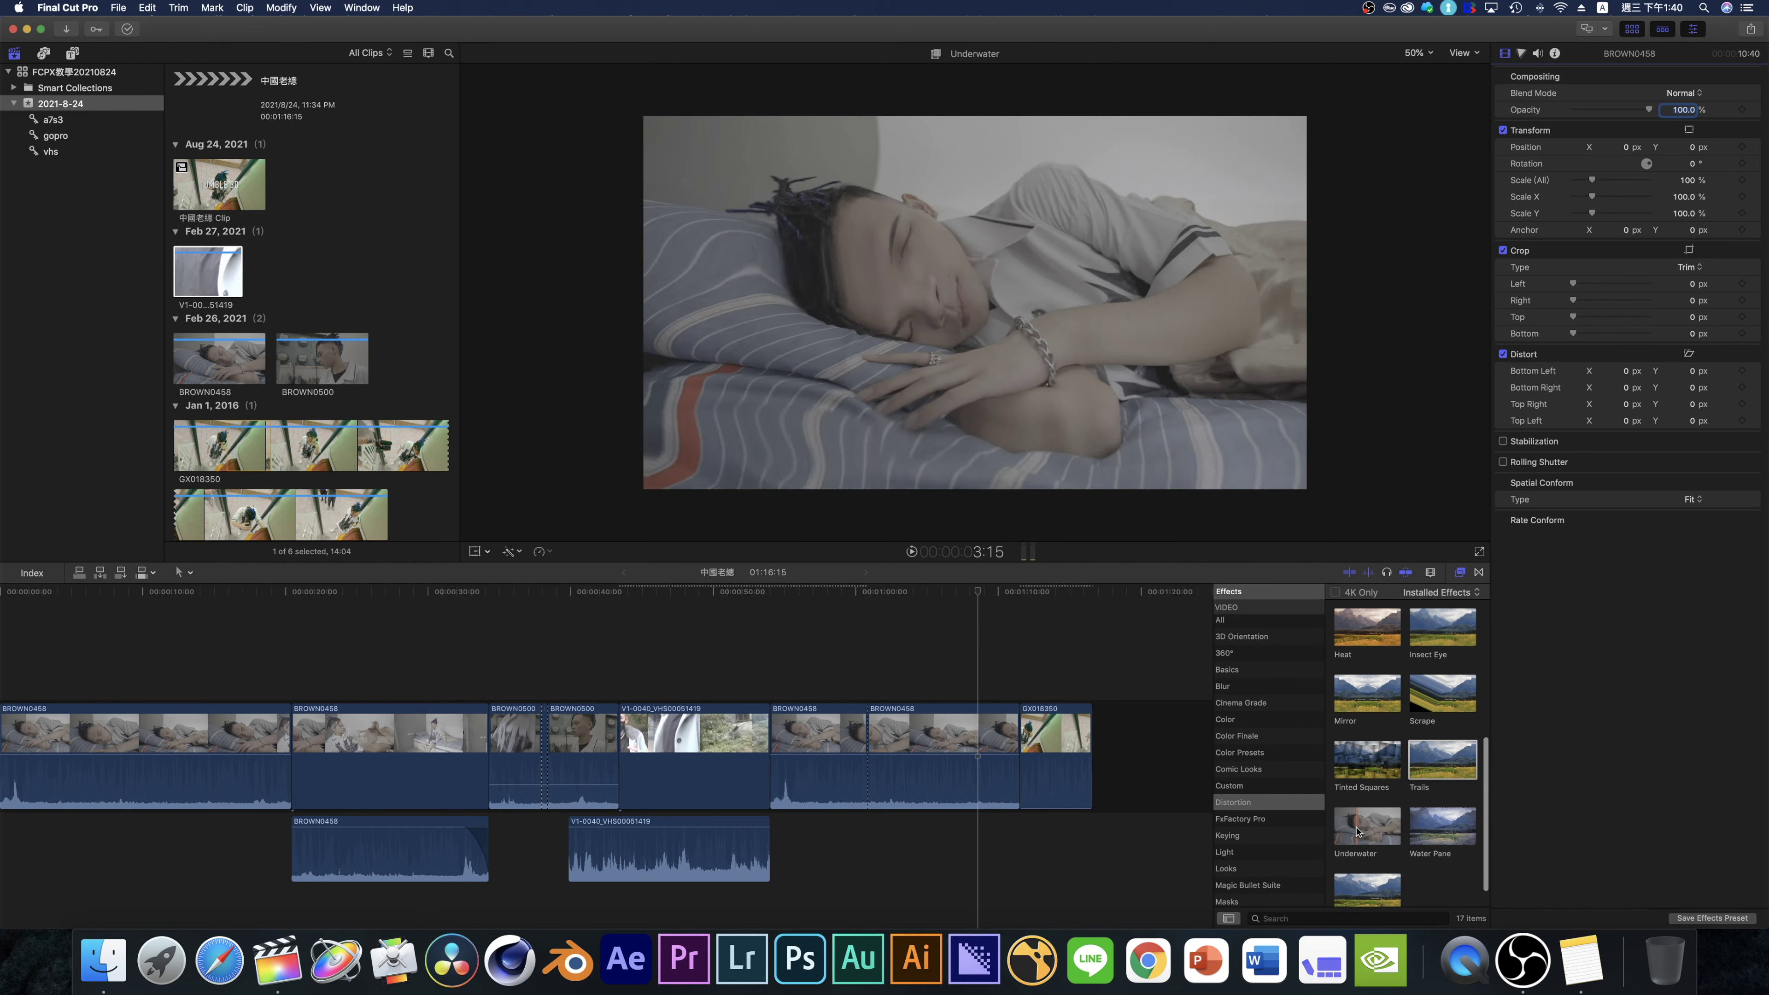
{"action": "scroll", "coordinate": [1401, 819], "scroll_direction": "down", "scroll_amount": 1}
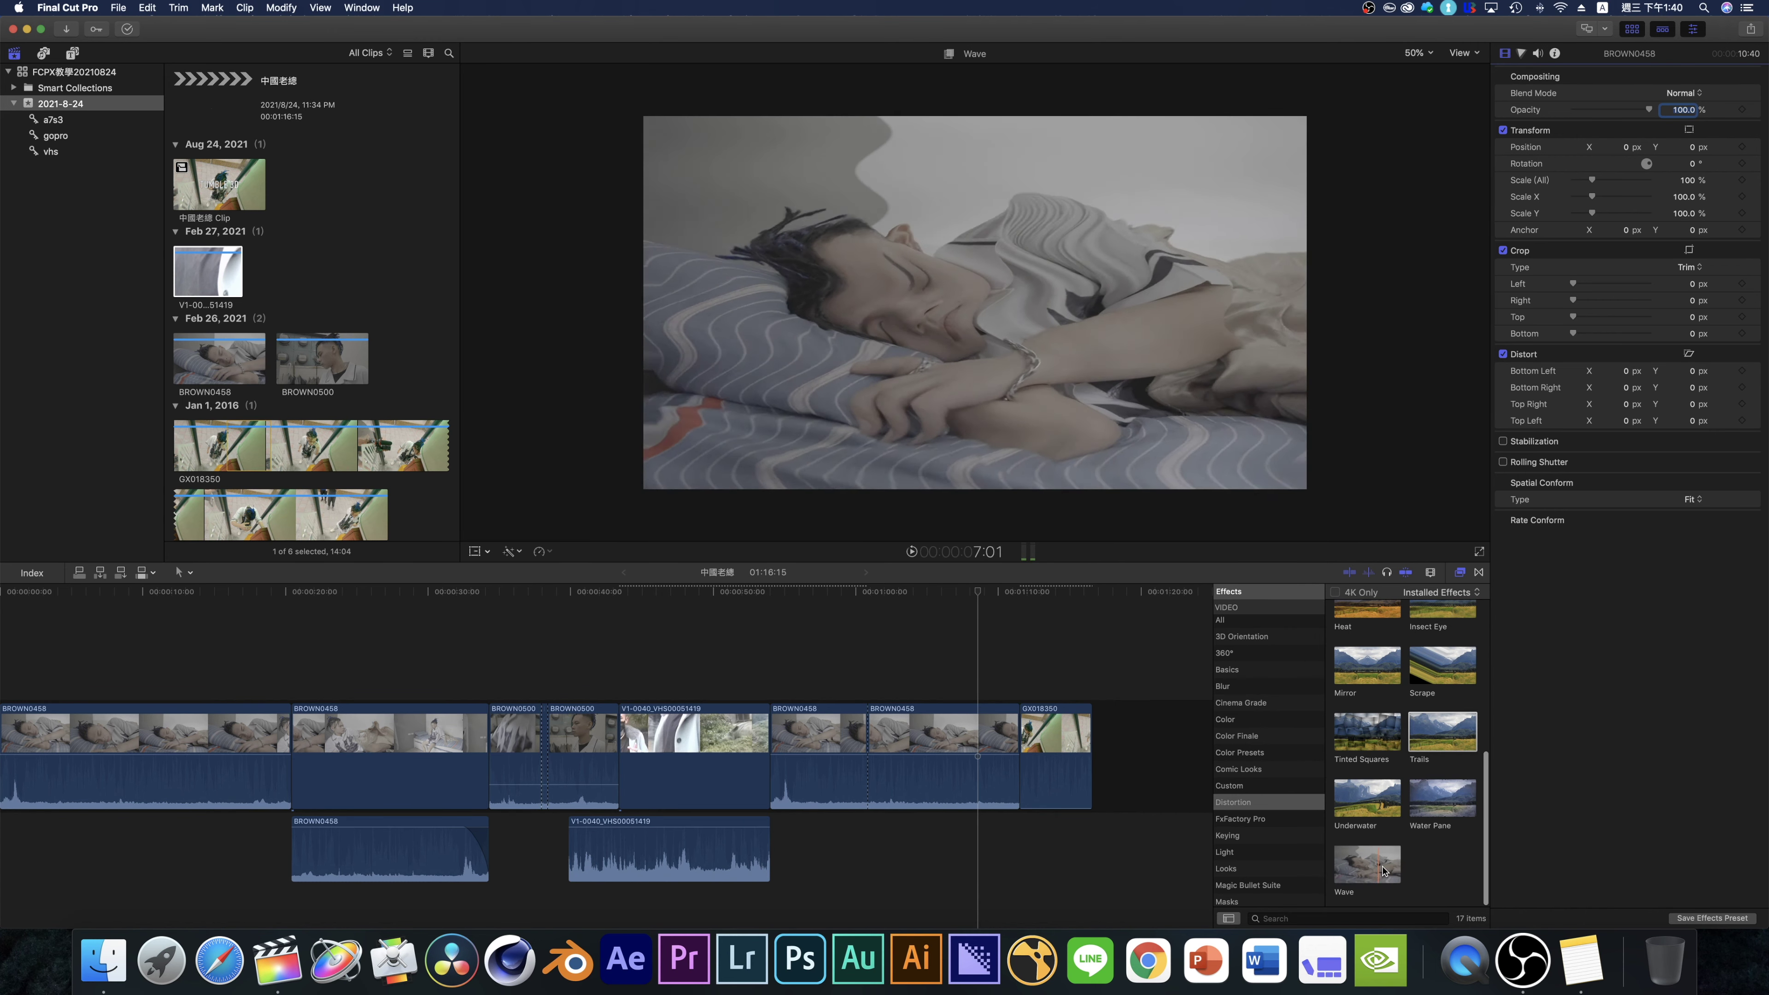
{"action": "left_click_drag", "start_coordinate": [1365, 868], "coordinate": [940, 756]}
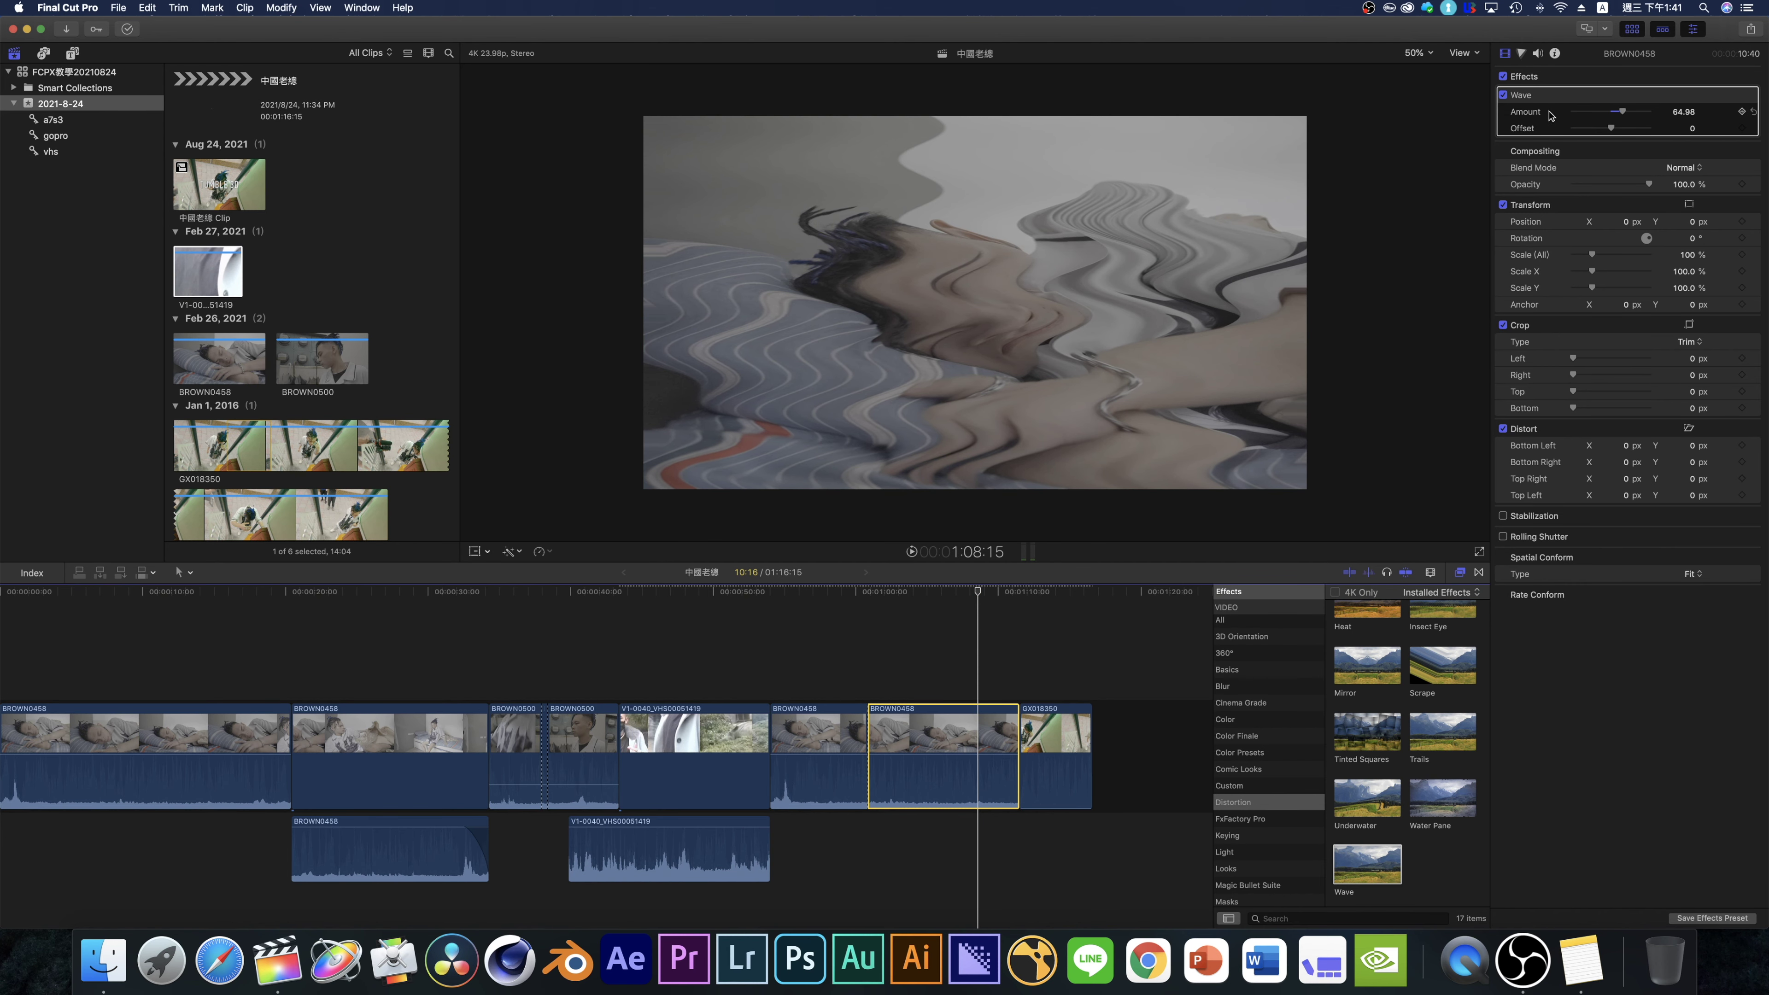
{"action": "left_click", "coordinate": [1542, 98]}
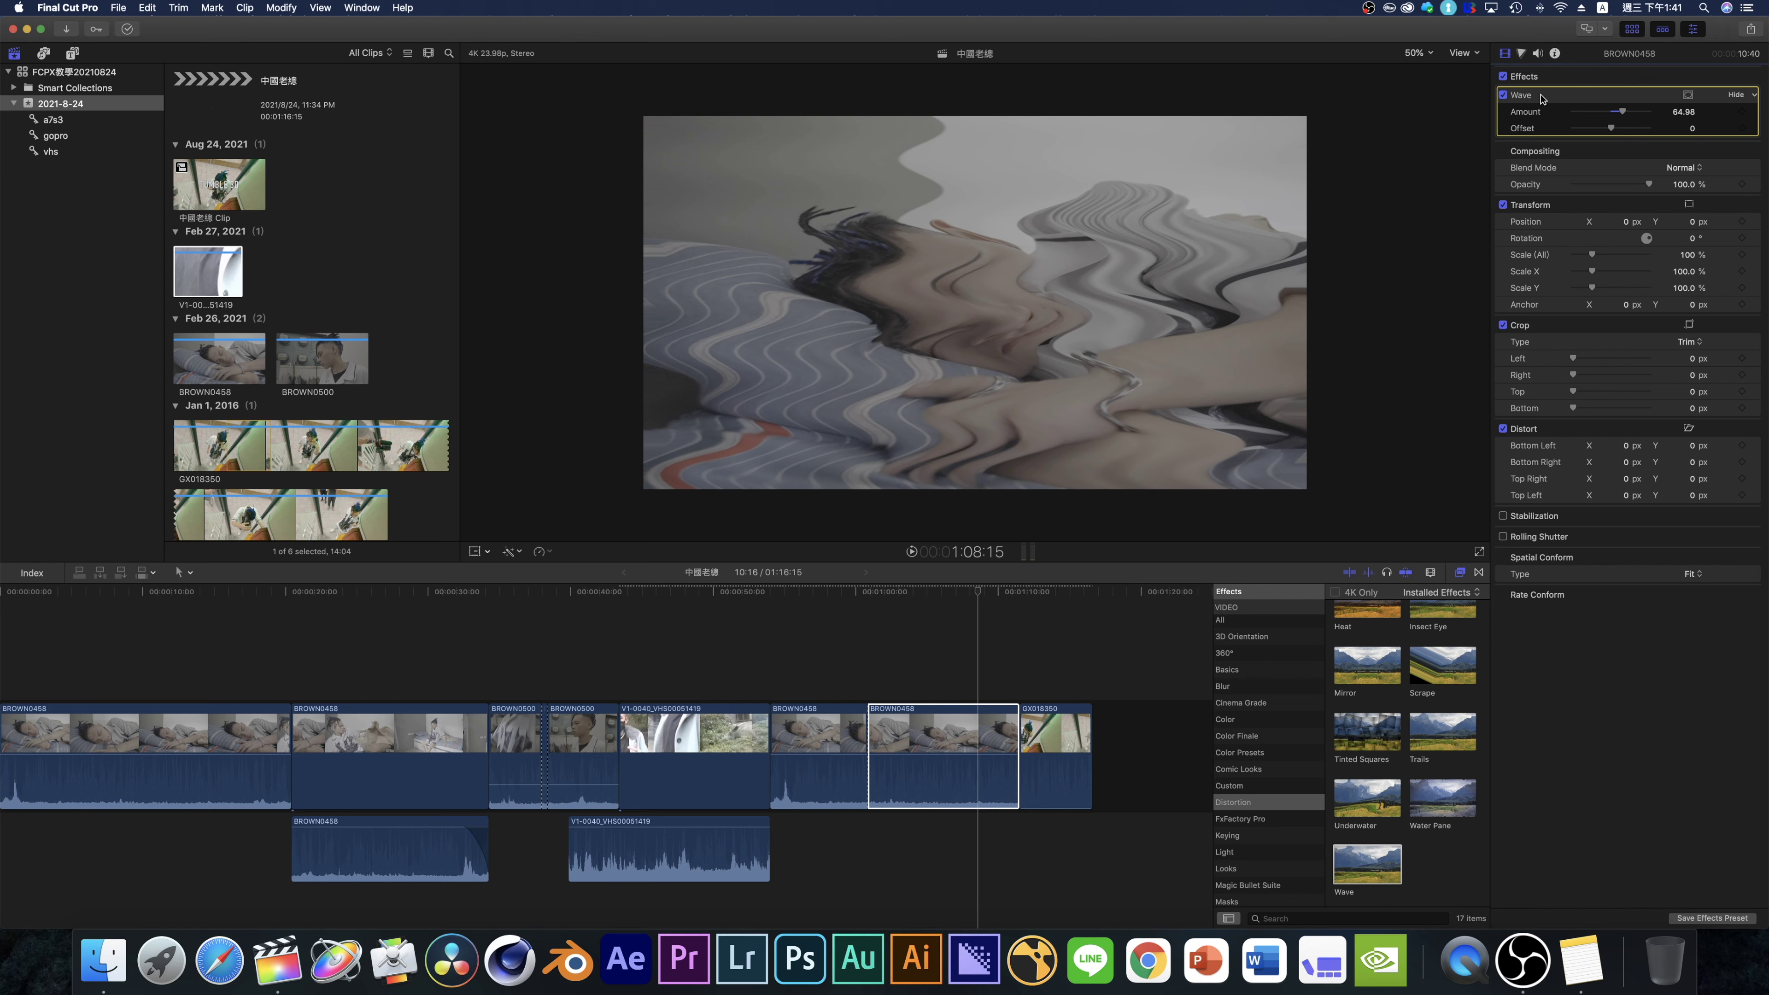
{"action": "key", "text": "Delete"}
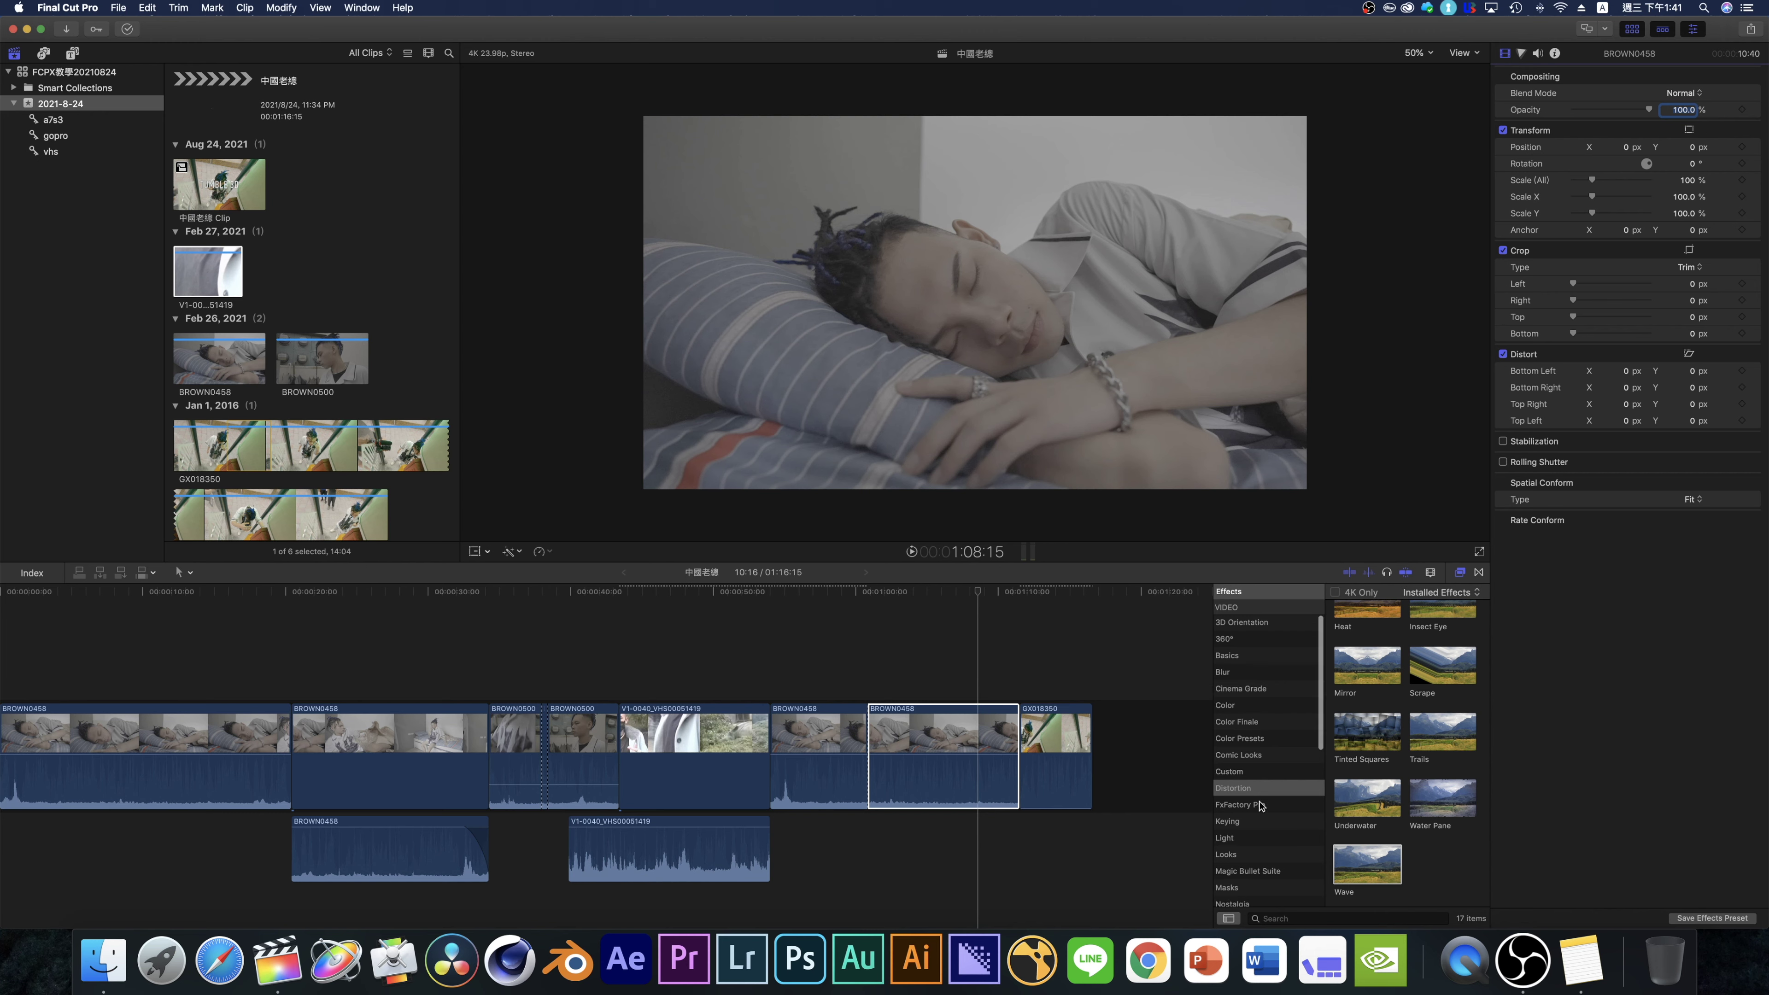
- Show the Keying effects category and preview Keyer and Luma Keyer on the clip
{"action": "scroll", "coordinate": [1252, 816], "scroll_direction": "down", "scroll_amount": 2}
{"action": "left_click", "coordinate": [1254, 798]}
{"action": "scroll", "coordinate": [1253, 807], "scroll_direction": "down", "scroll_amount": 1}
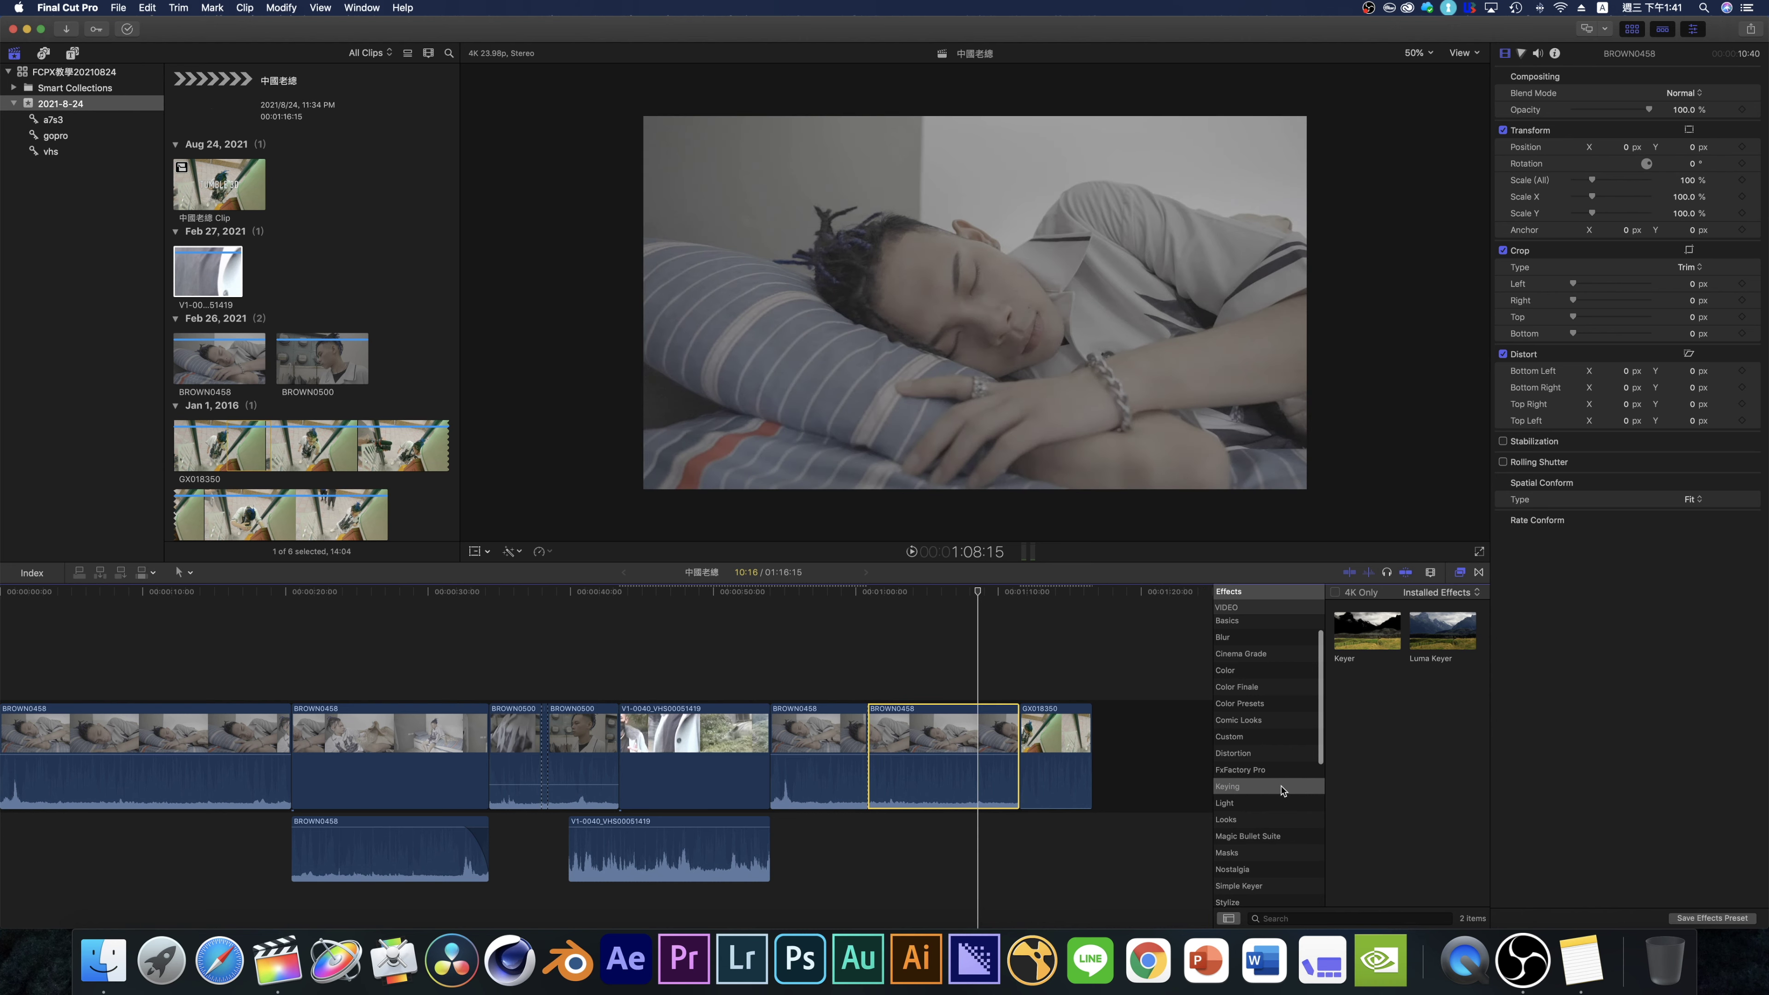
{"action": "left_click", "coordinate": [1362, 631]}
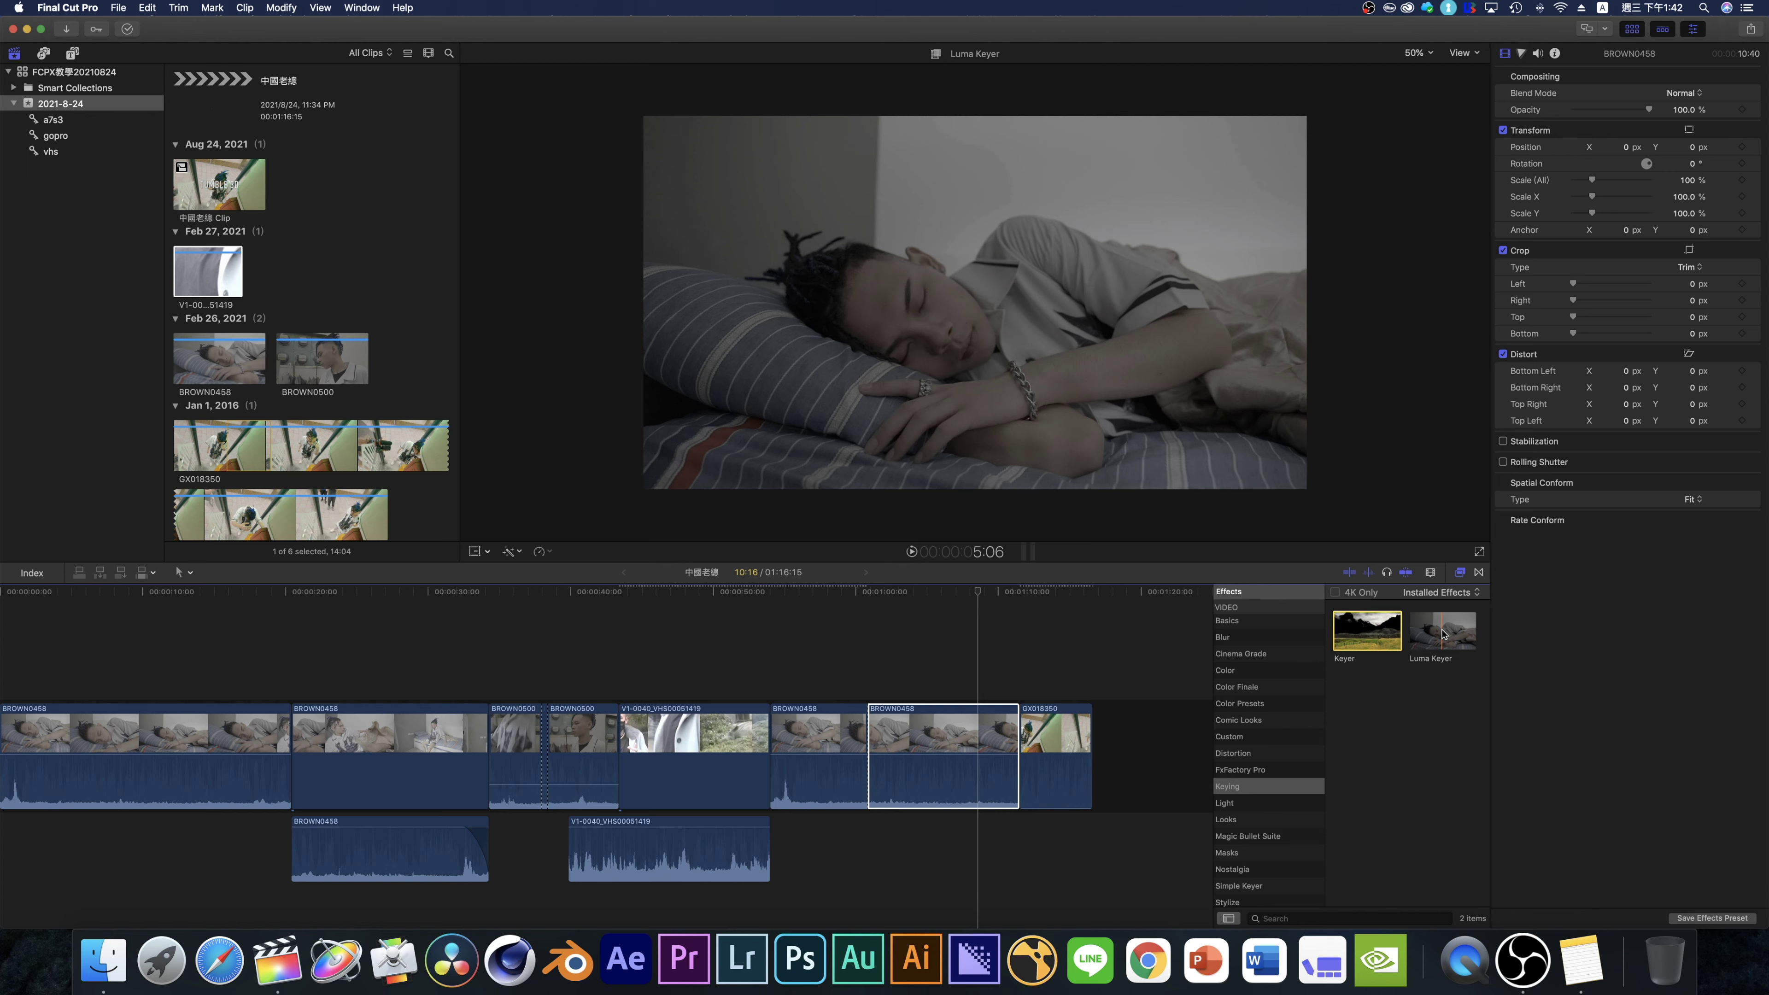
- Browse the Light effects category and preview effects such as Dazzle, Flashing and Streaks
{"action": "left_click", "coordinate": [1226, 803]}
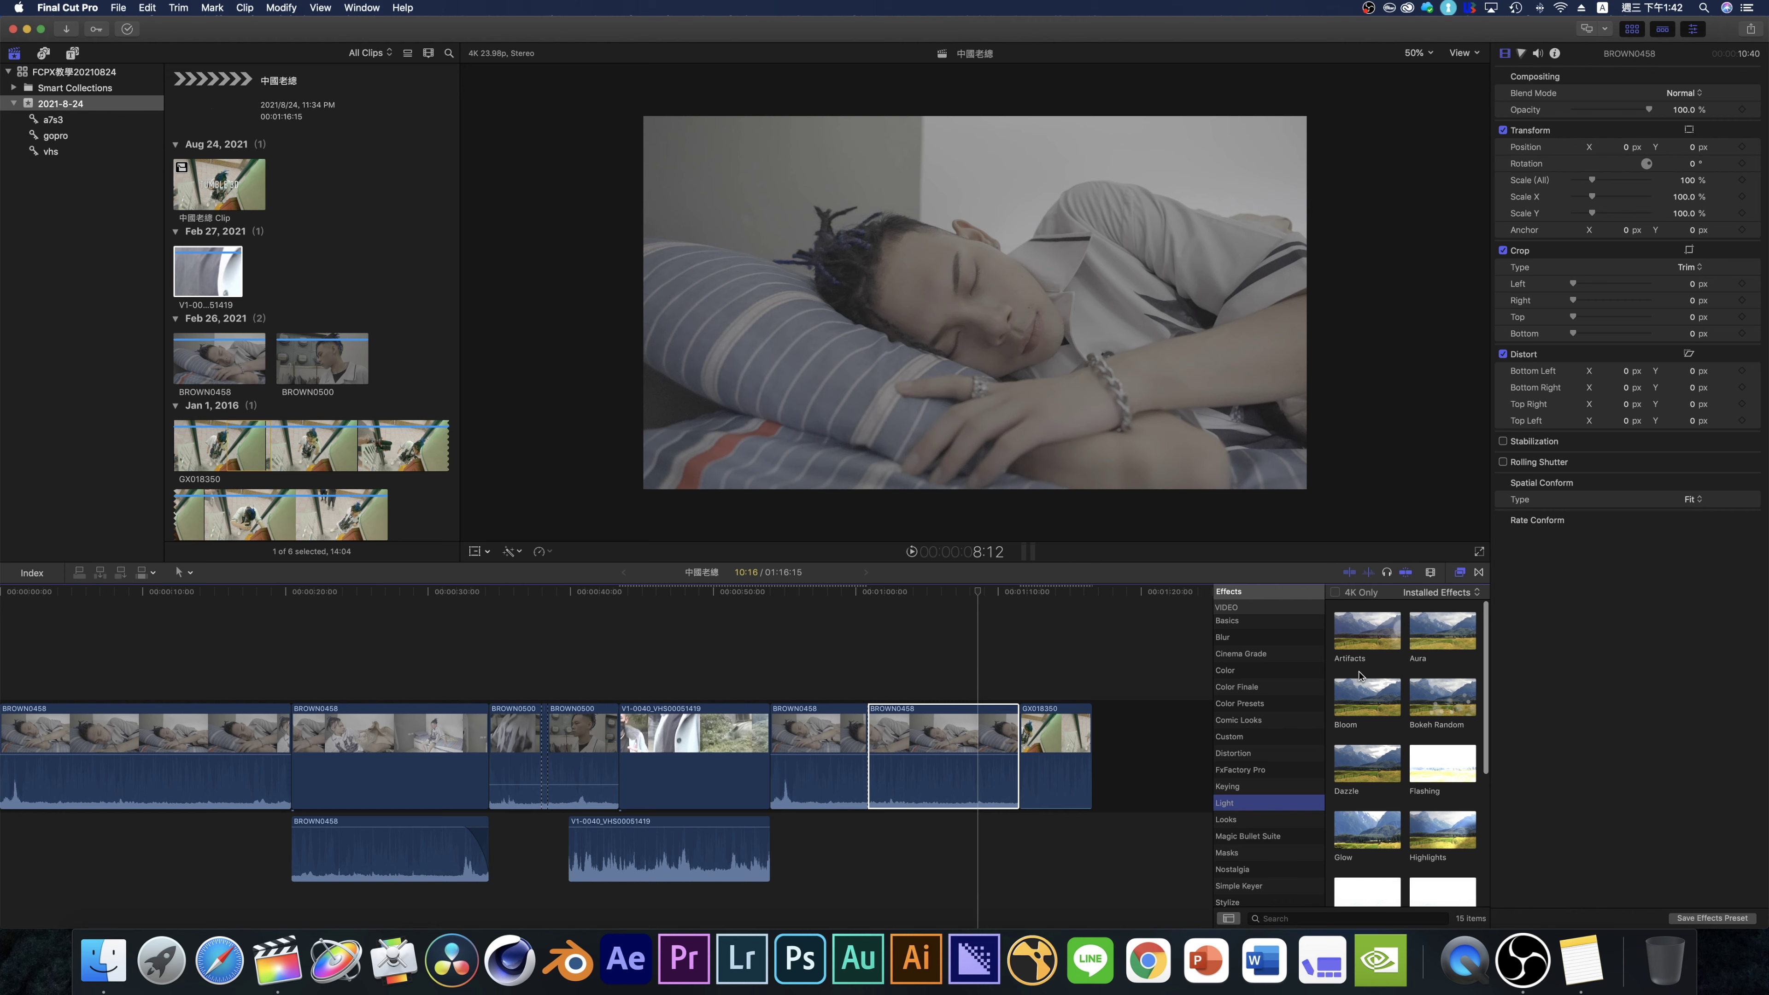
{"action": "left_click", "coordinate": [1345, 673]}
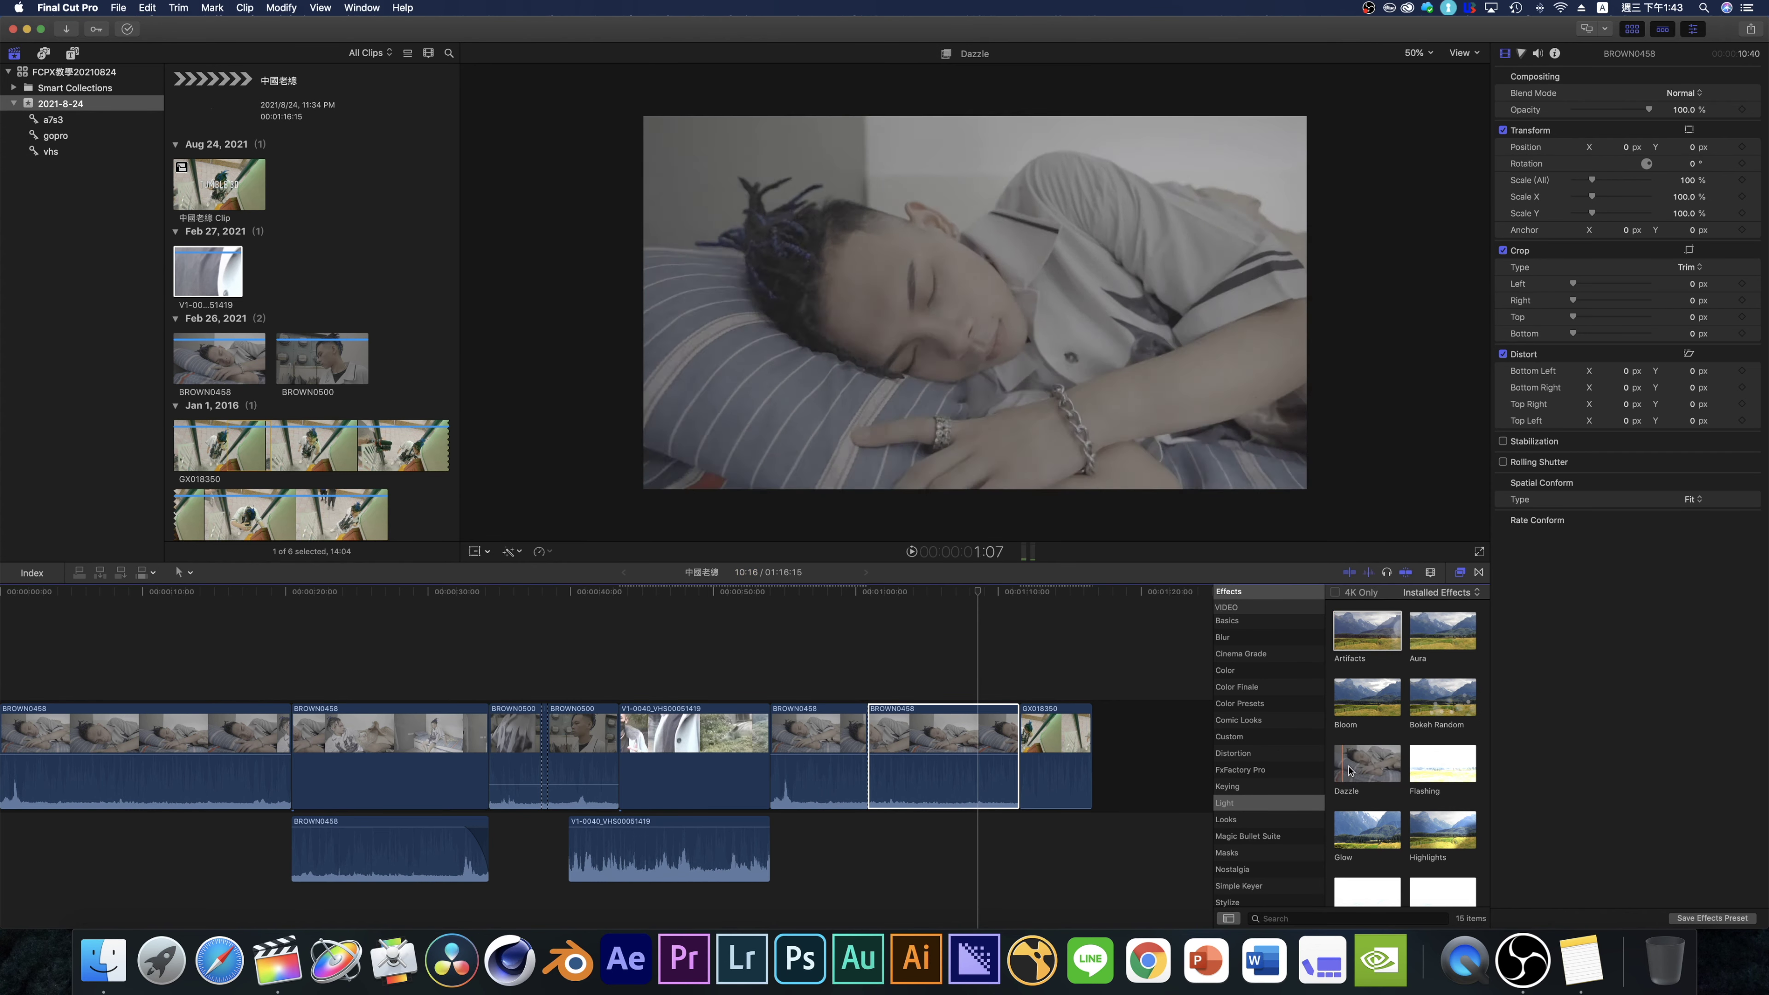
{"action": "scroll", "coordinate": [1426, 692], "scroll_direction": "down", "scroll_amount": 2}
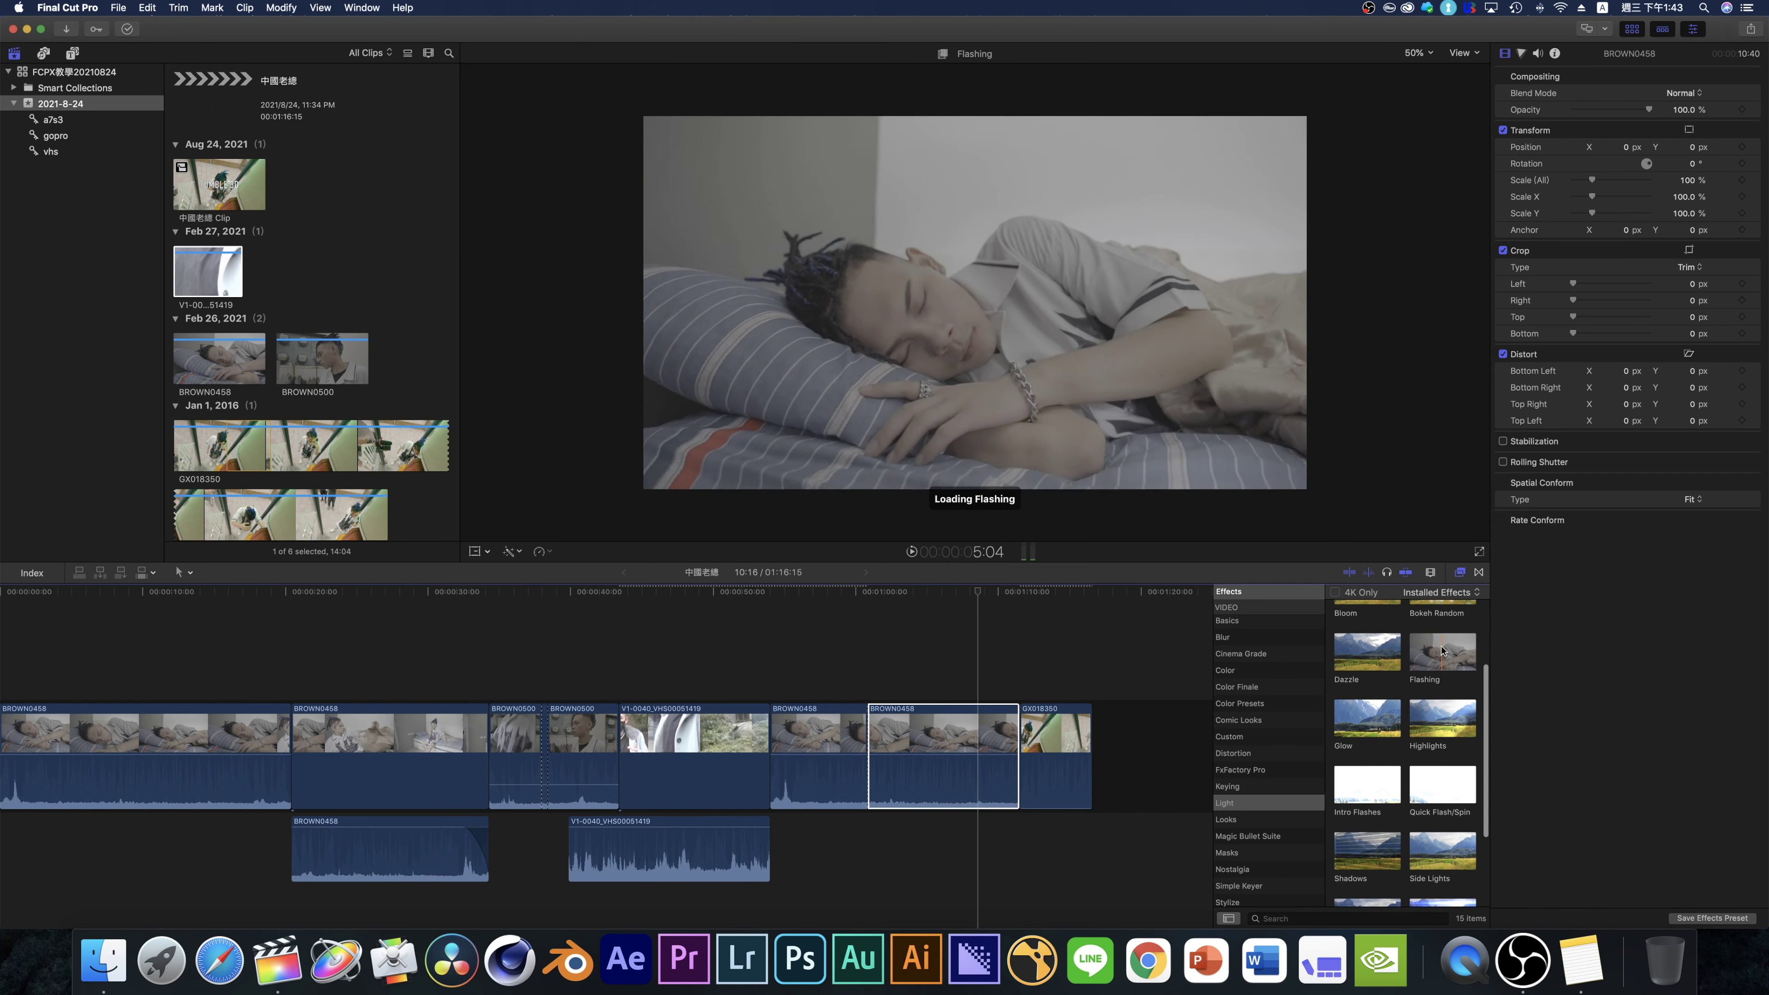
{"action": "scroll", "coordinate": [1415, 809], "scroll_direction": "down", "scroll_amount": 2}
{"action": "scroll", "coordinate": [1410, 824], "scroll_direction": "down", "scroll_amount": 1}
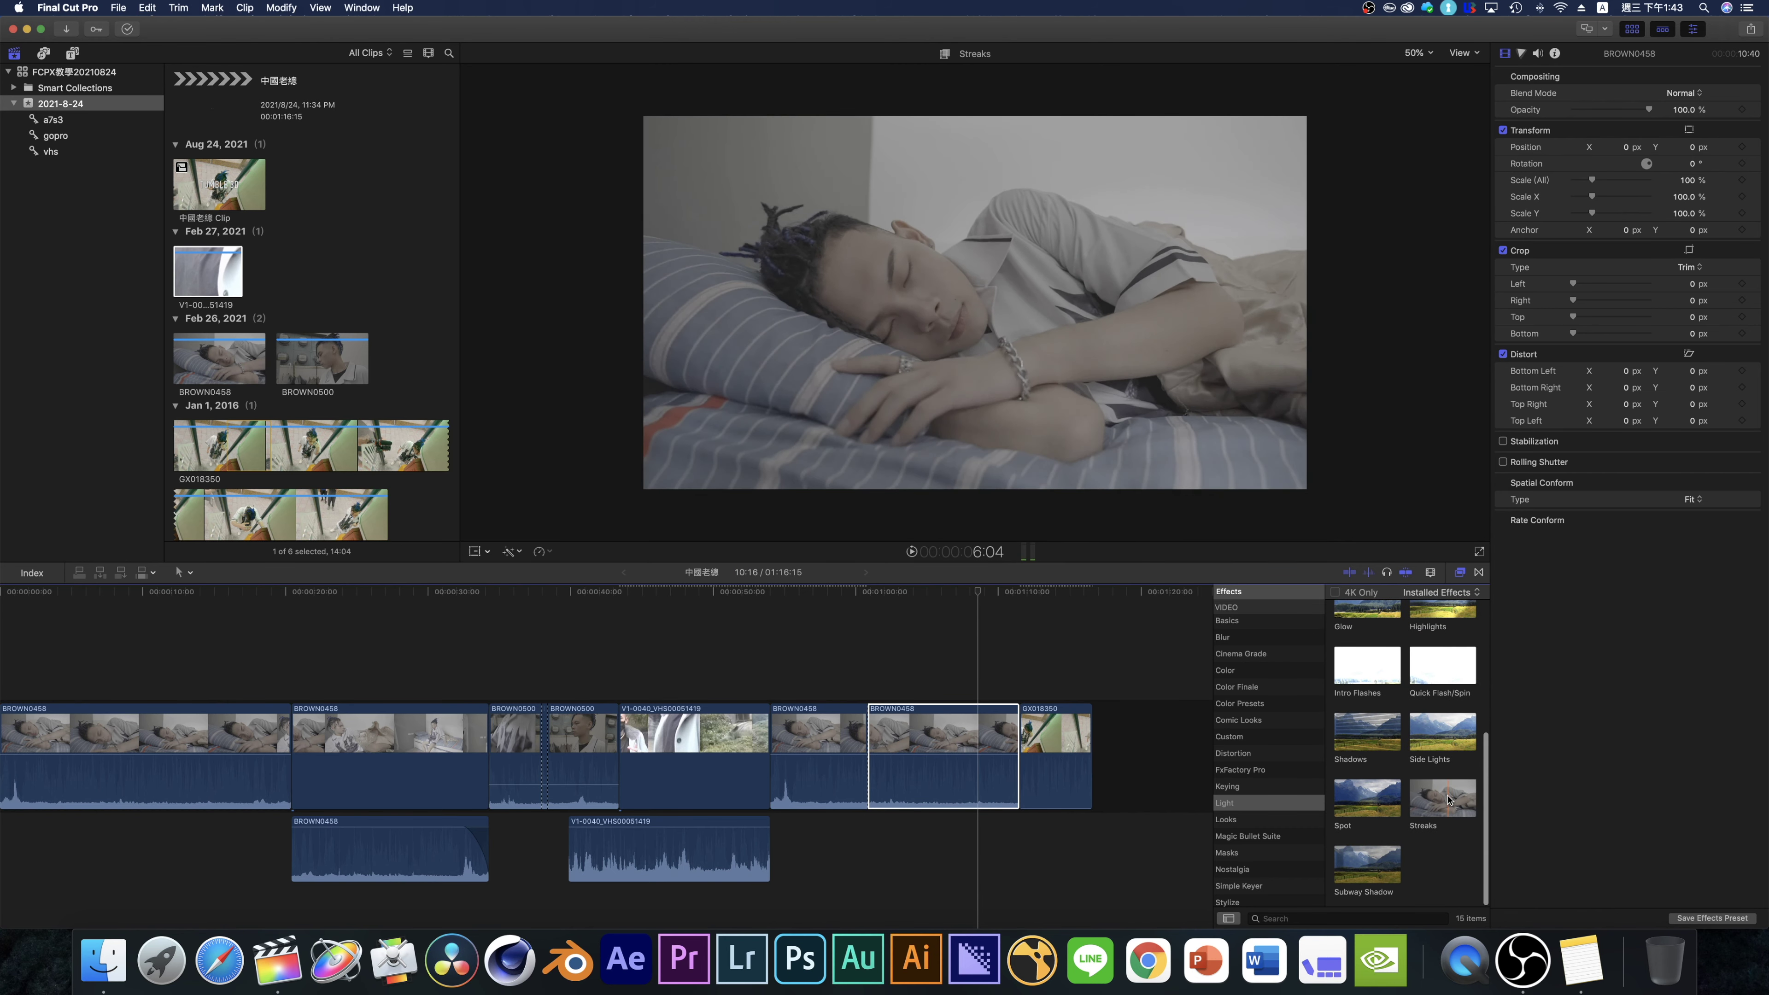
- Try the Streaks effect on the V1-0040 VHS clip with Amount 13.4 and Thickness -7.73, and delete it
{"action": "left_click", "coordinate": [648, 721]}
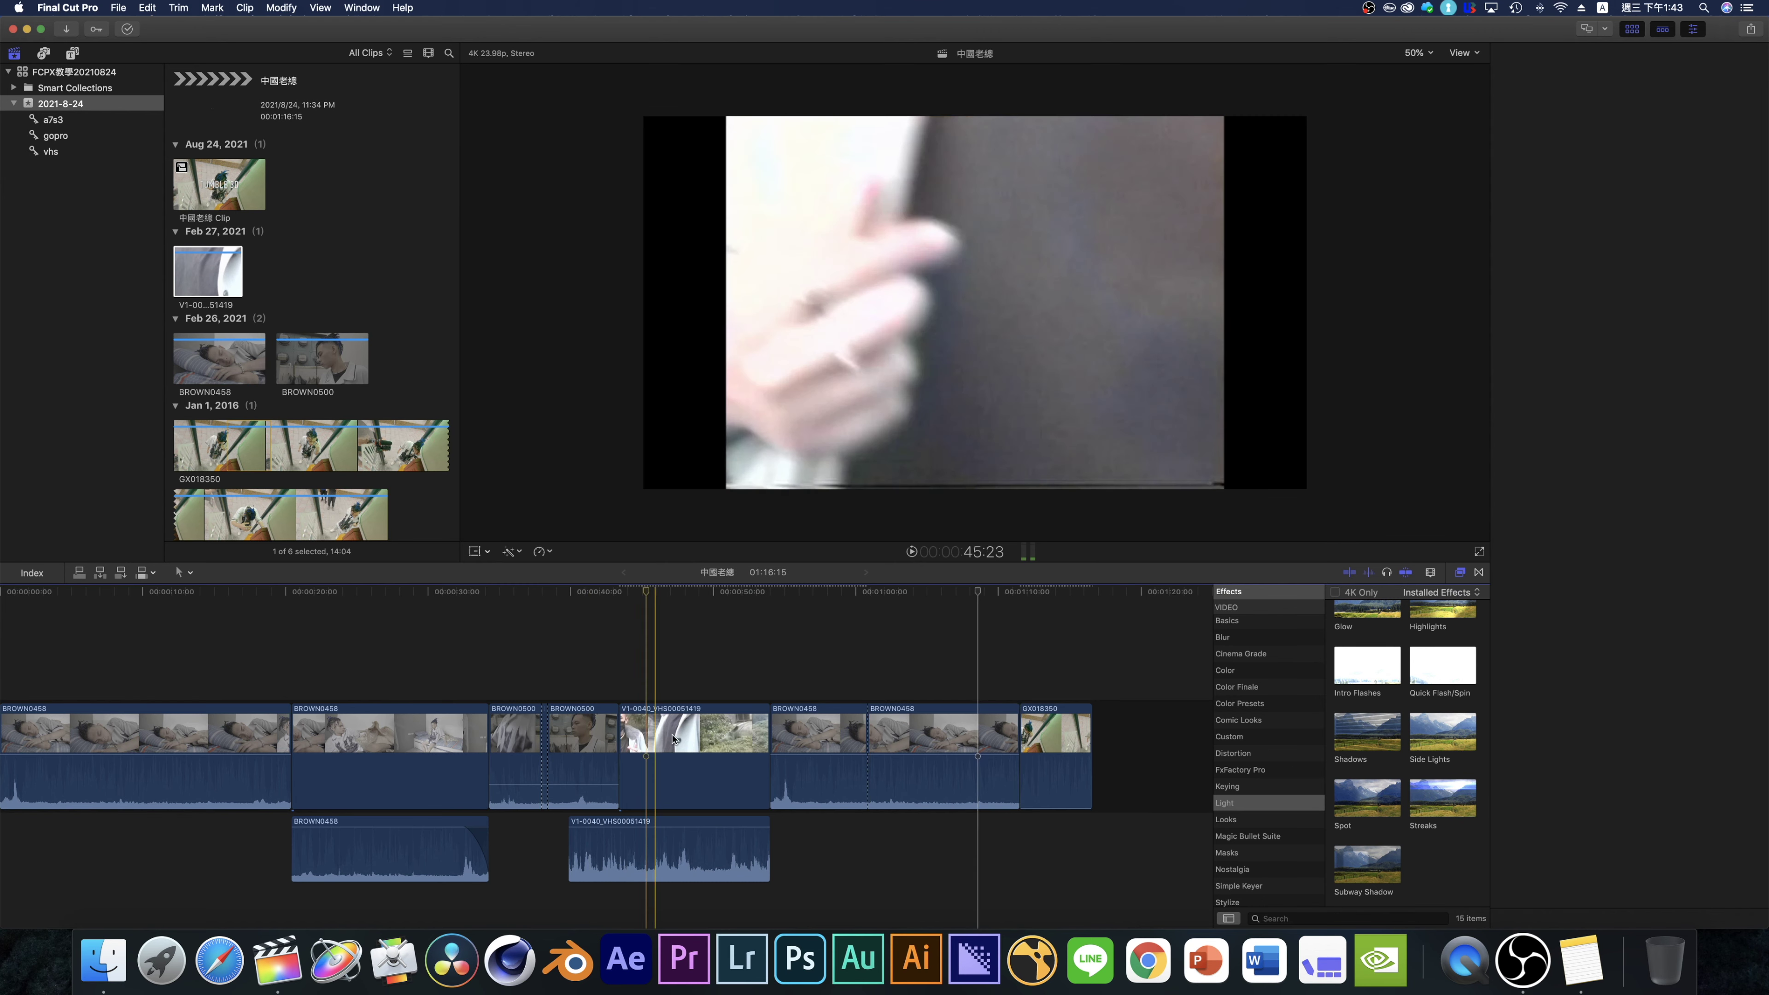
{"action": "double_click", "coordinate": [1423, 800]}
{"action": "left_click_drag", "start_coordinate": [1627, 113], "coordinate": [1584, 115]}
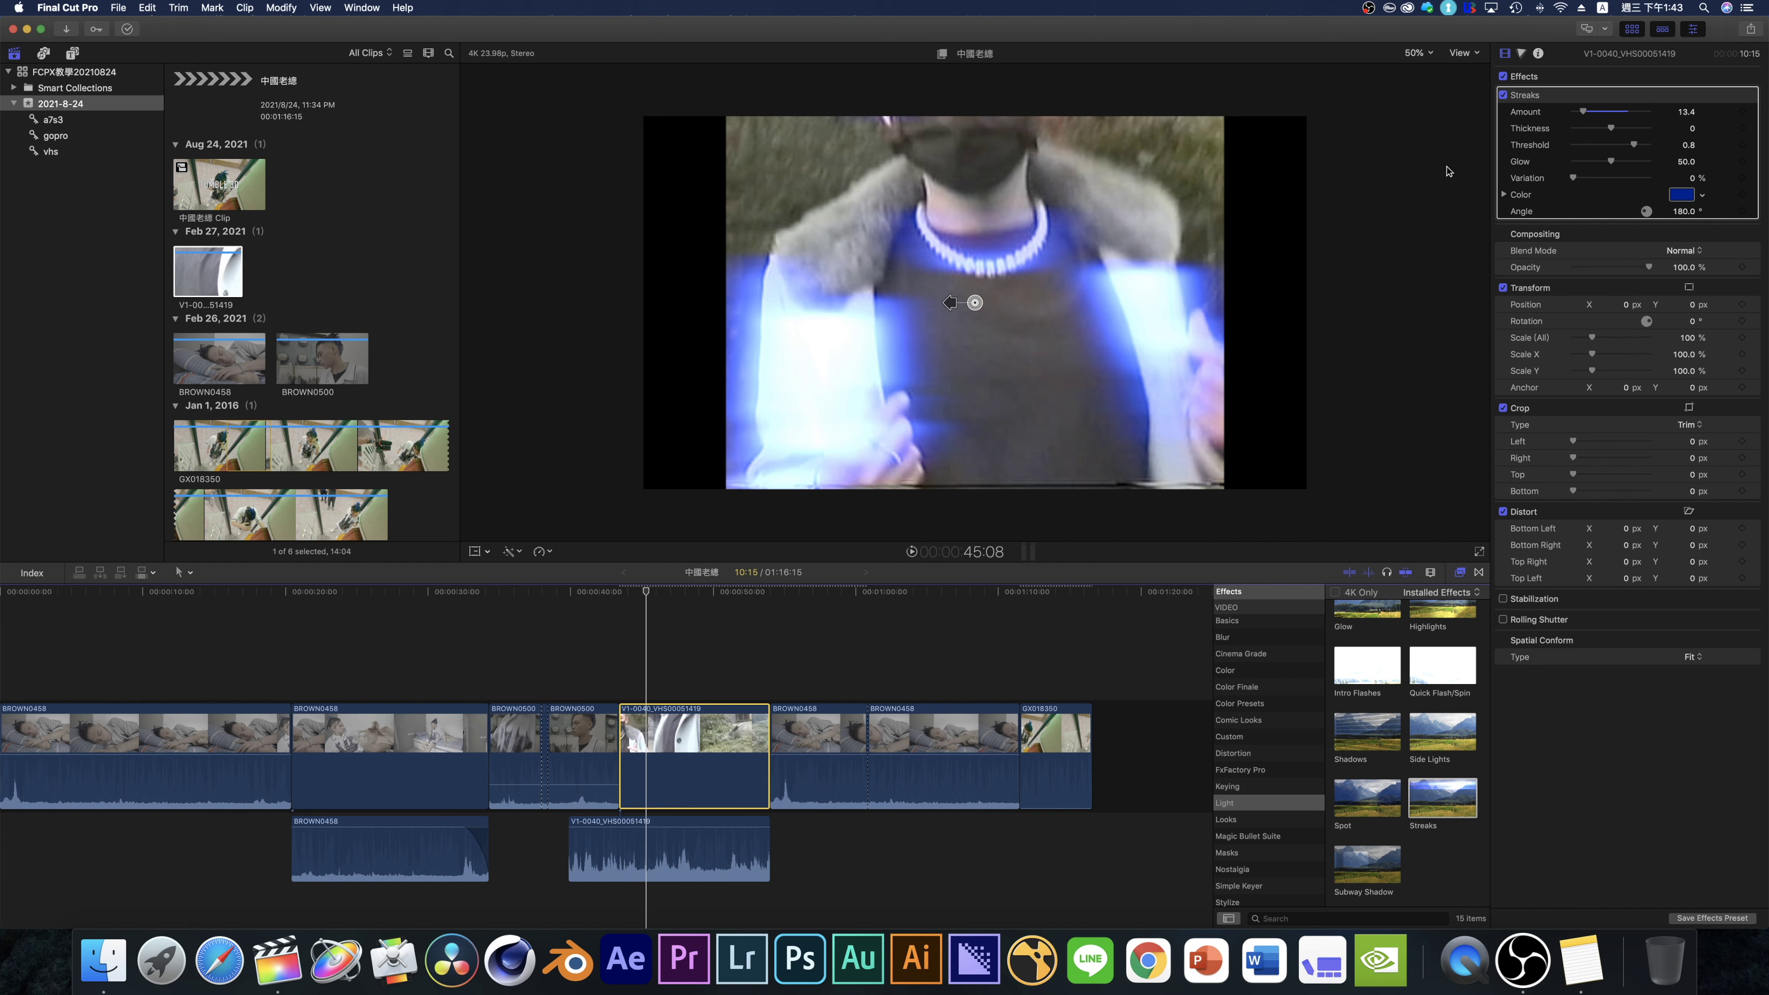
{"action": "left_click_drag", "start_coordinate": [1600, 131], "coordinate": [1583, 131]}
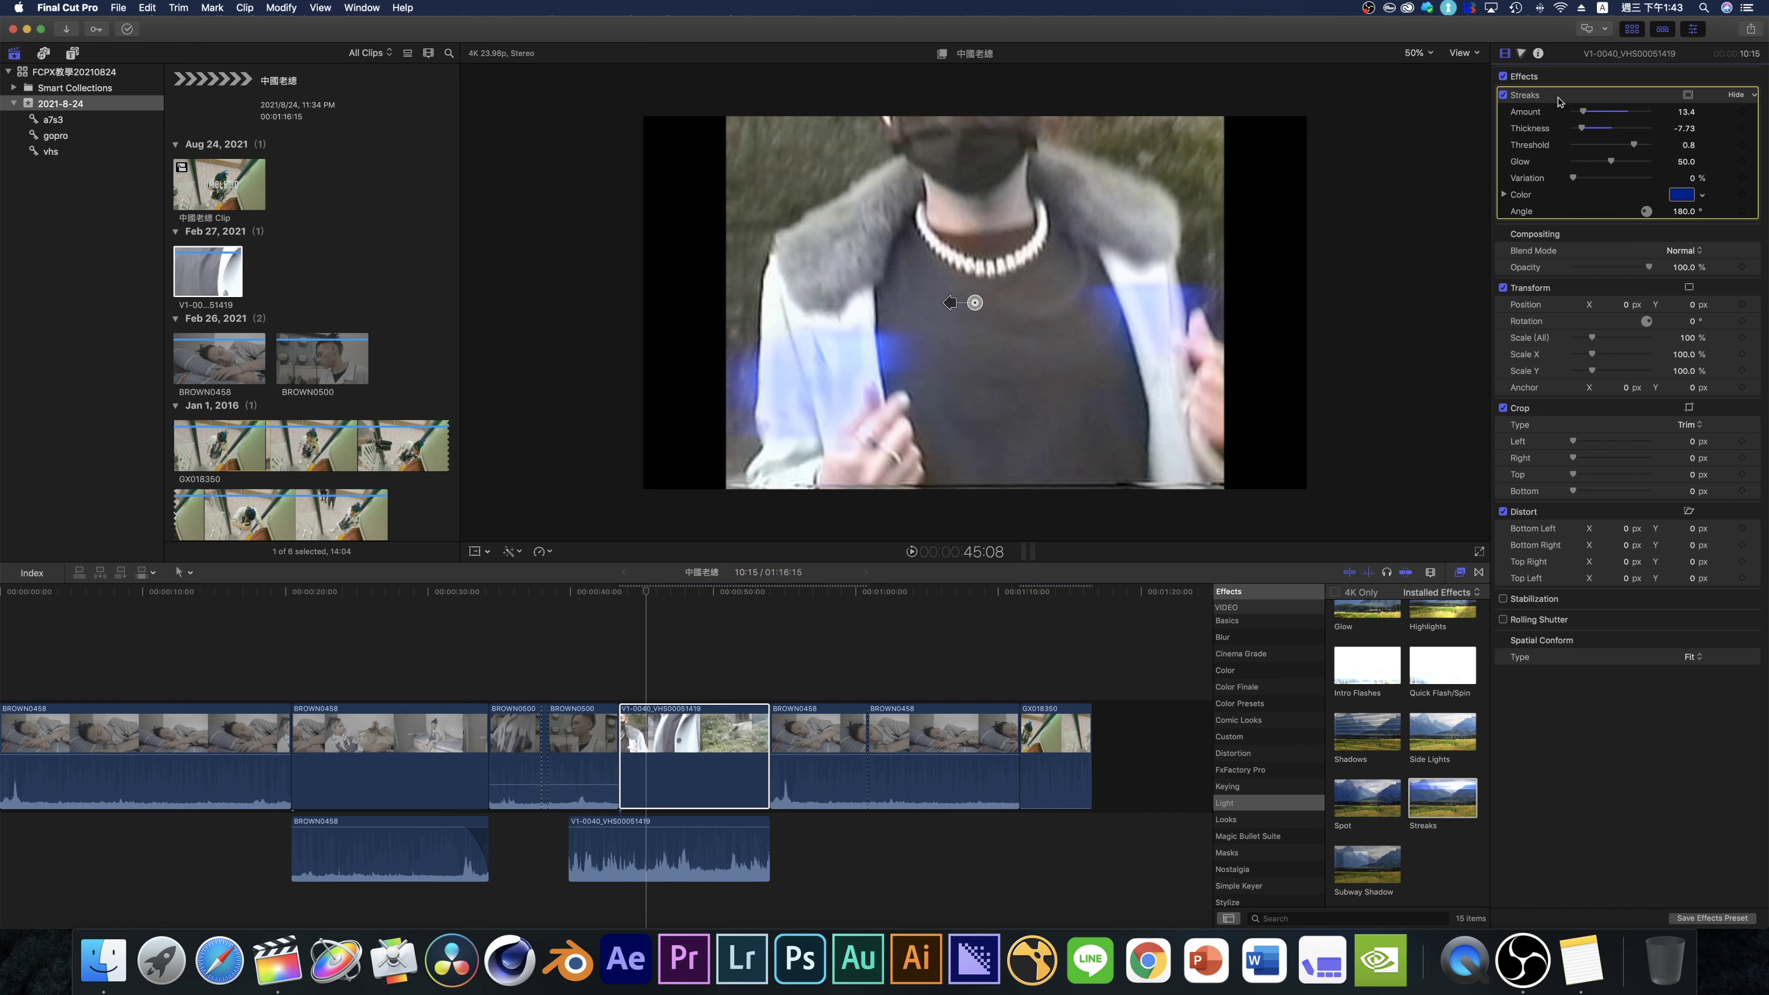
{"action": "key", "text": "Delete"}
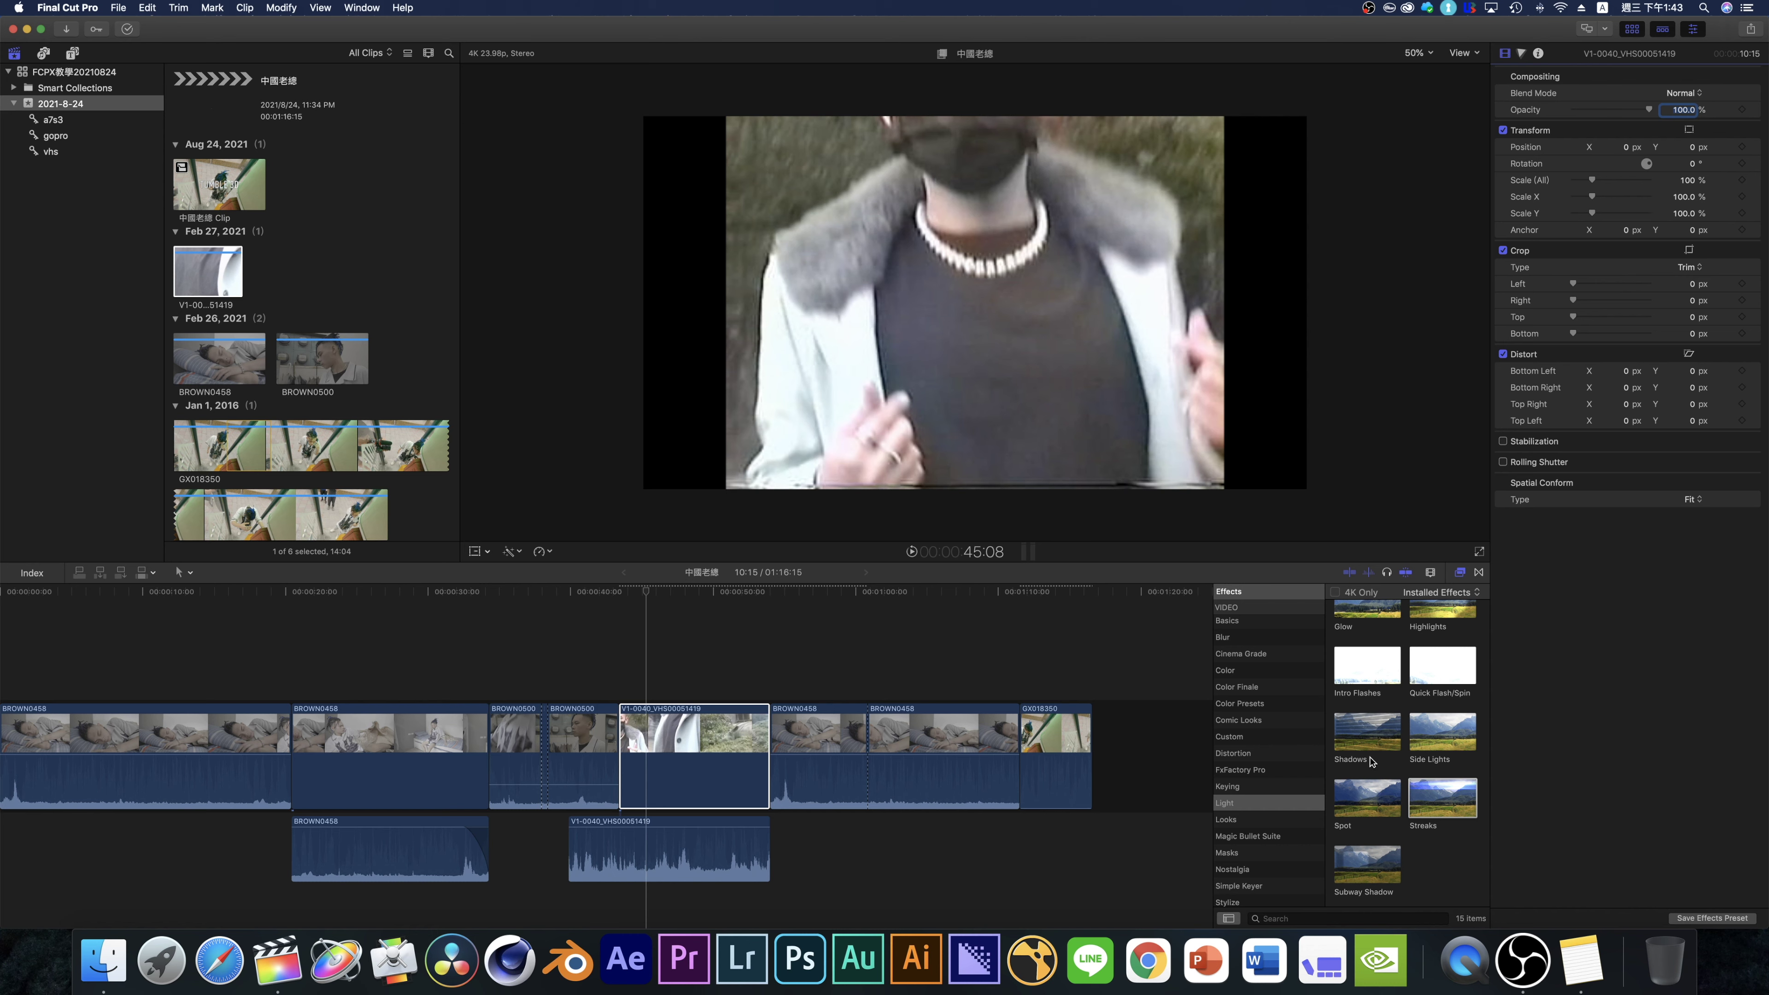
- Browse the Looks effects category and preview Teal & Orange, Night Vision and Memory on the VHS clip
{"action": "key", "text": "Down"}
{"action": "scroll", "coordinate": [1353, 843], "scroll_direction": "down", "scroll_amount": 5}
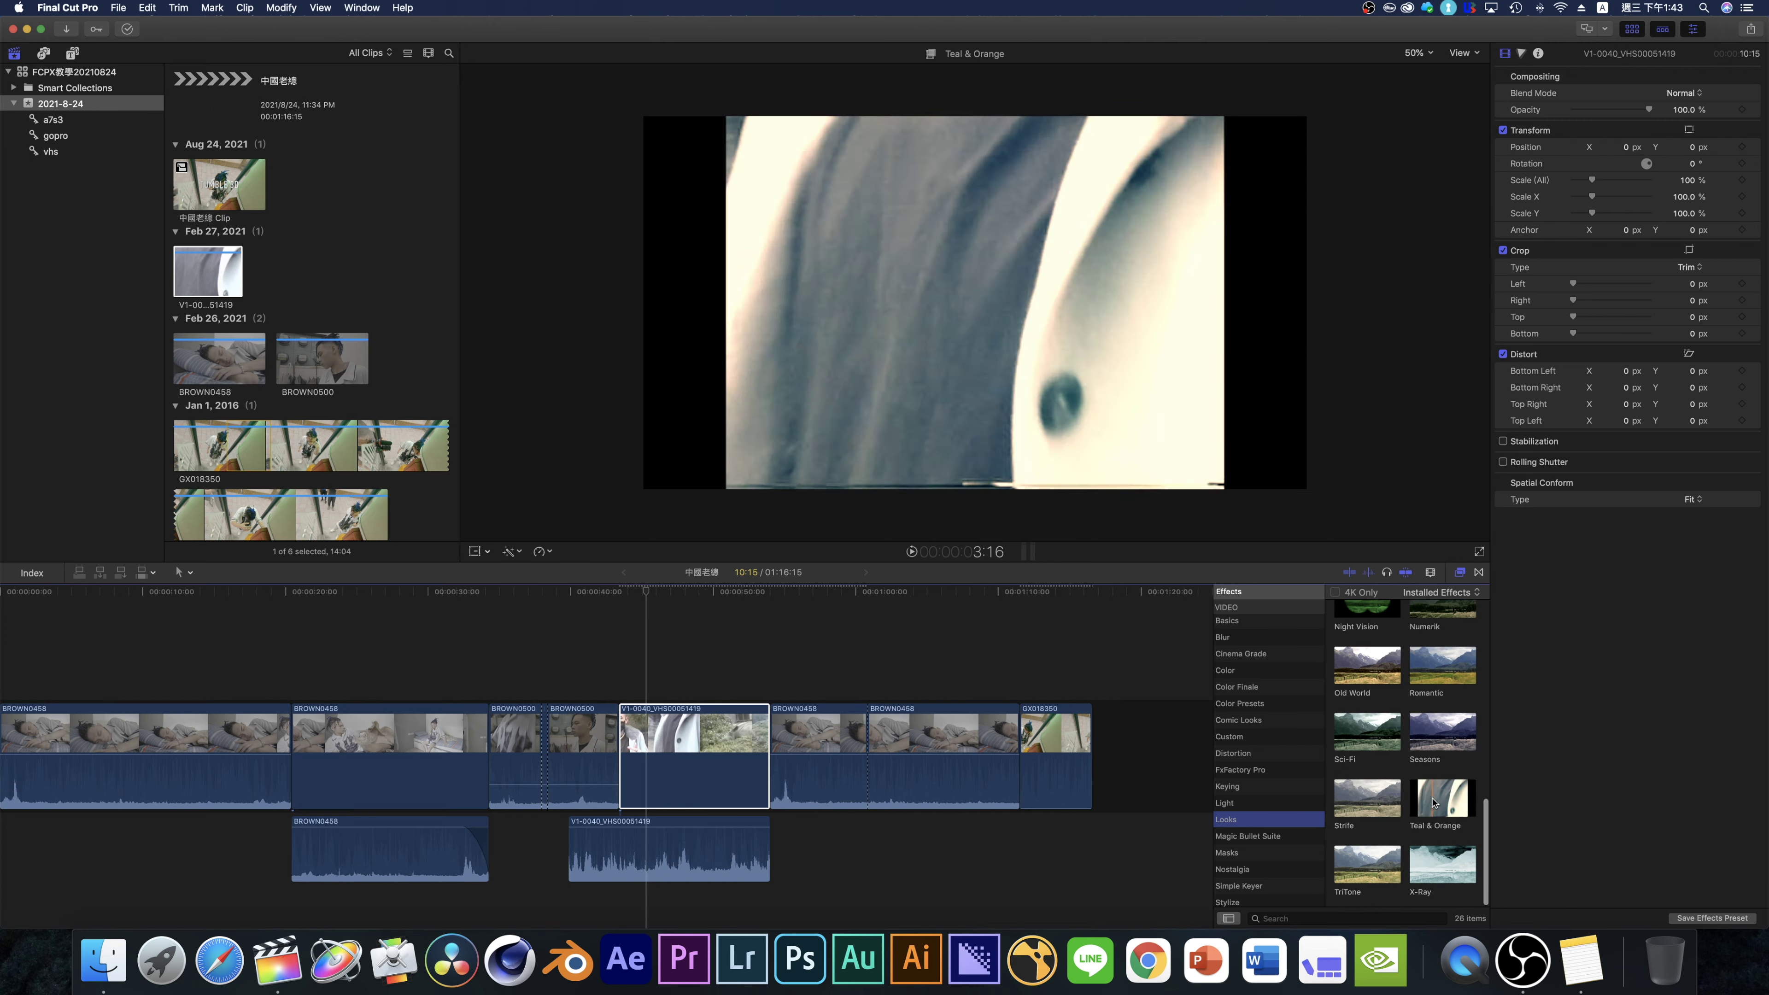
{"action": "scroll", "coordinate": [1439, 867], "scroll_direction": "up", "scroll_amount": 1}
{"action": "scroll", "coordinate": [1438, 867], "scroll_direction": "up", "scroll_amount": 5}
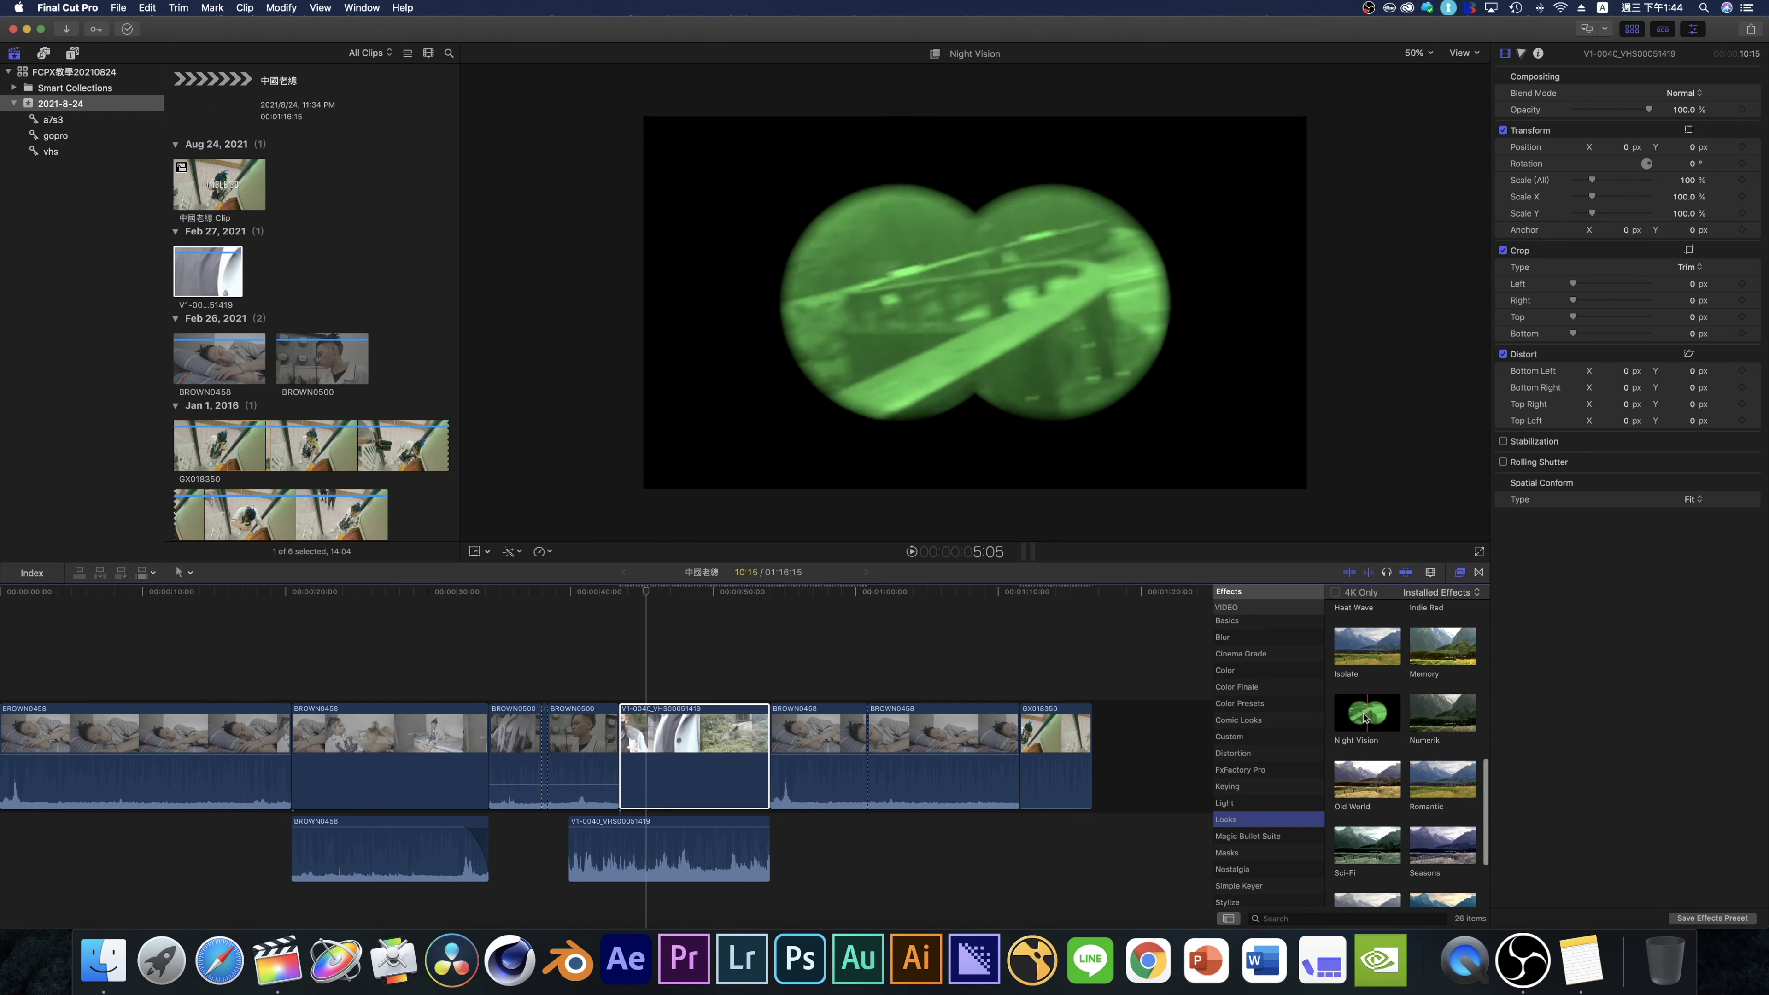
{"action": "scroll", "coordinate": [1401, 707], "scroll_direction": "up", "scroll_amount": 3}
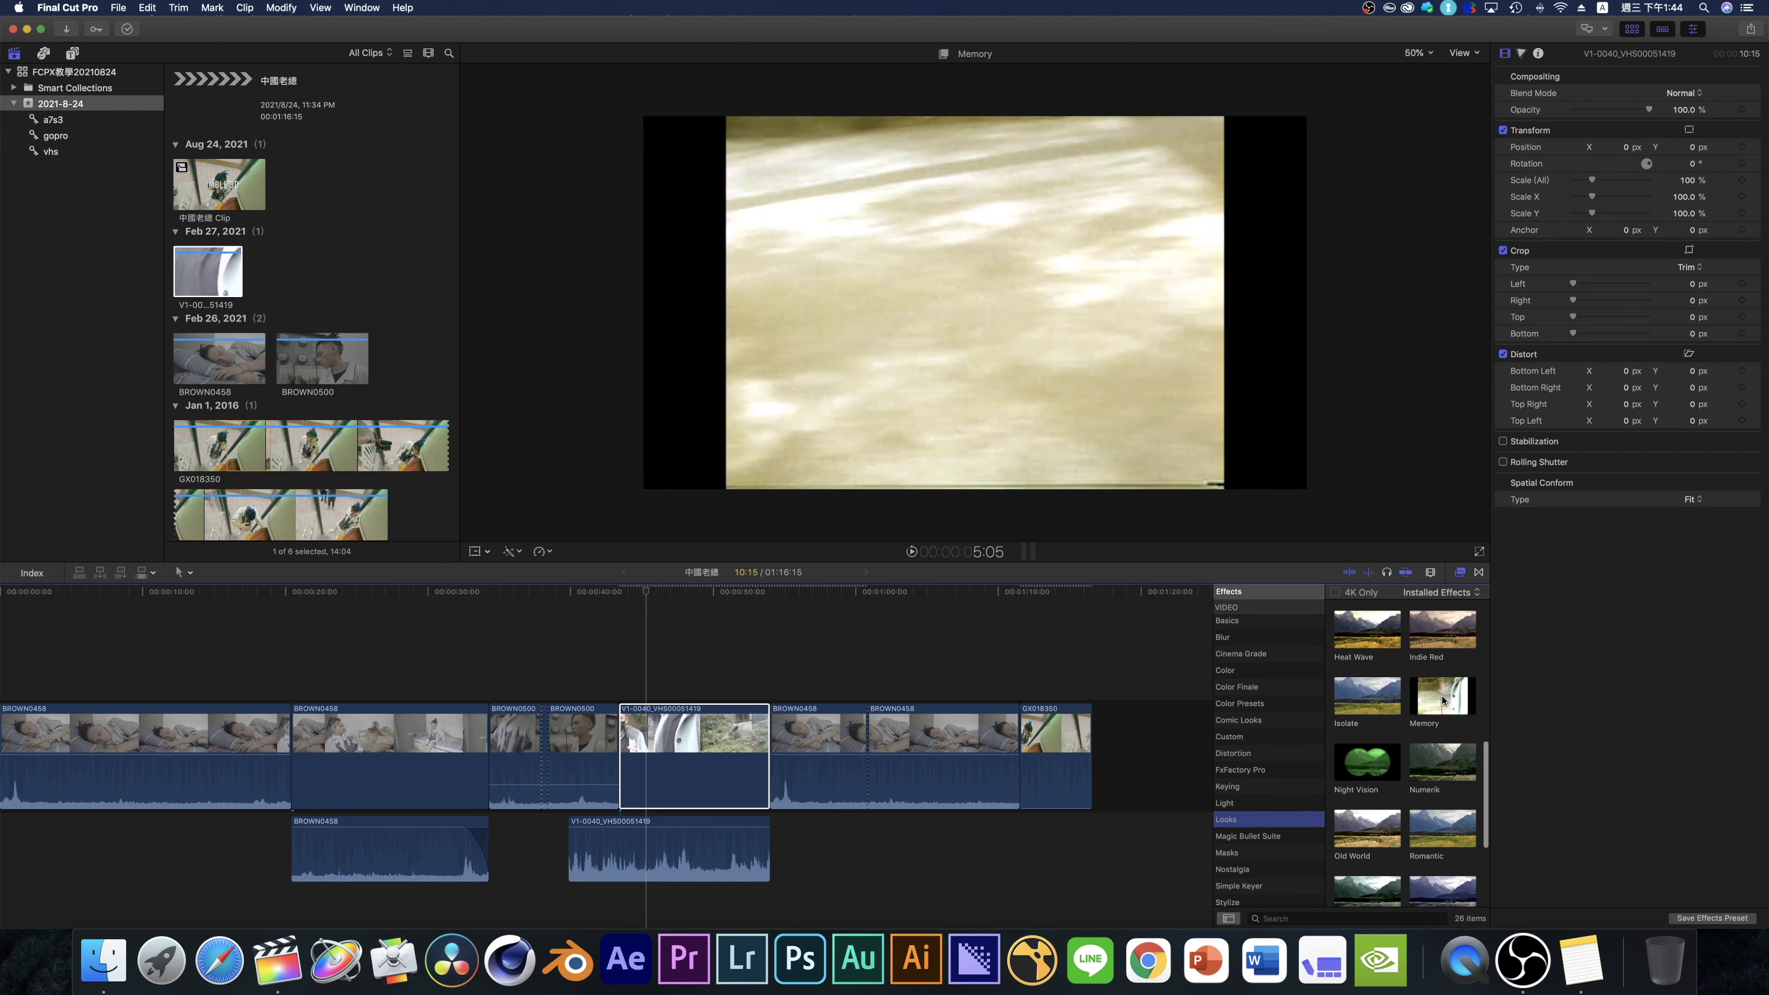
{"action": "scroll", "coordinate": [1435, 704], "scroll_direction": "up", "scroll_amount": 2}
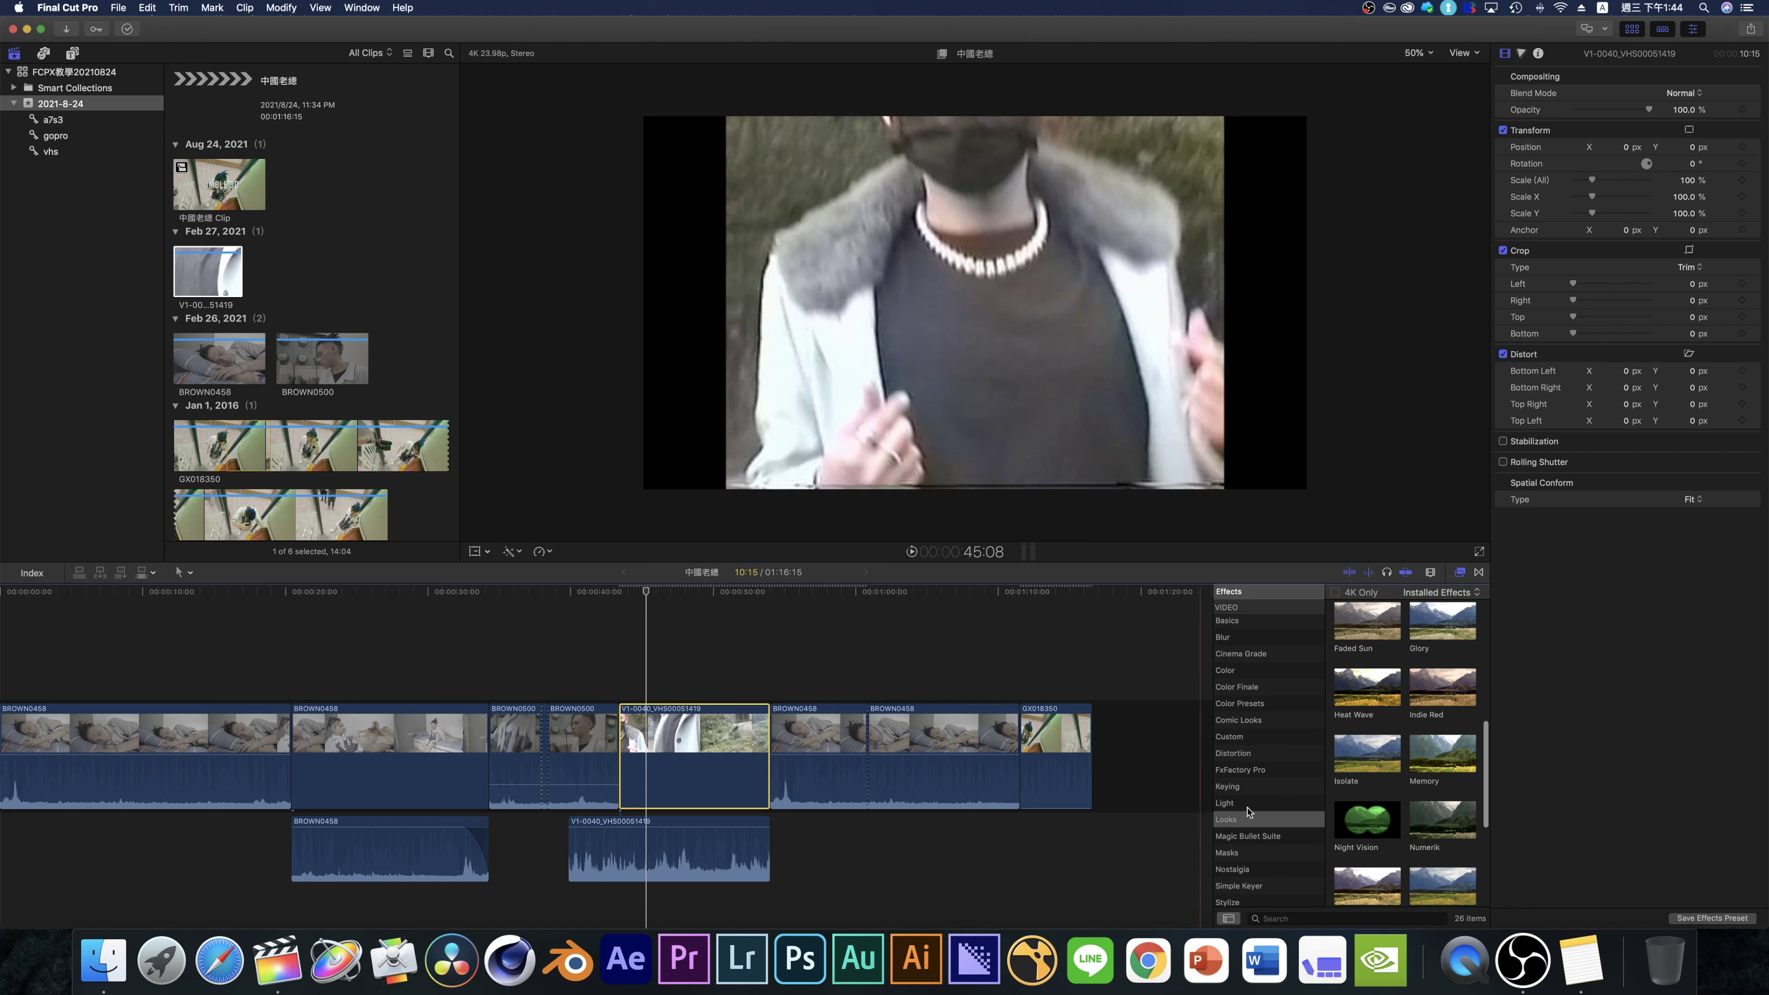
- Apply the Vignette Mask effect from the Masks category to the VHS clip, with Size 0.78 and Falloff 0.67
{"action": "left_click", "coordinate": [1251, 851]}
{"action": "scroll", "coordinate": [1253, 836], "scroll_direction": "down", "scroll_amount": 2}
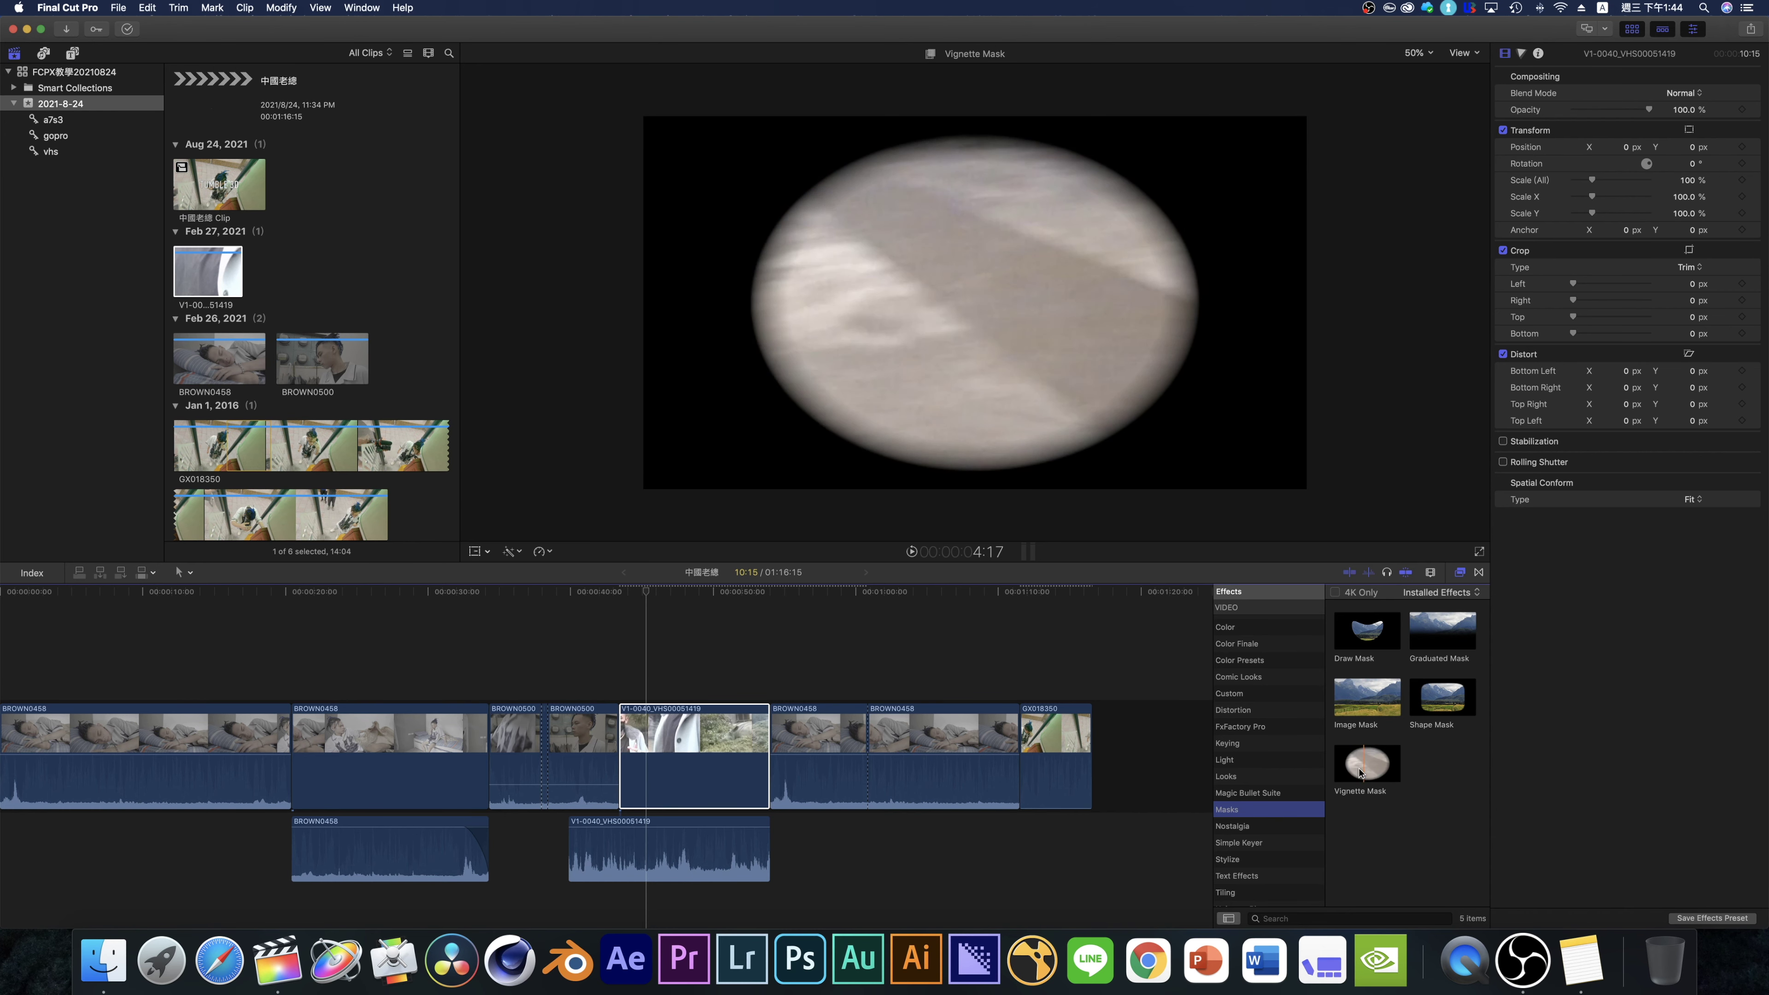
{"action": "double_click", "coordinate": [1369, 767]}
{"action": "left_click_drag", "start_coordinate": [1196, 271], "coordinate": [1166, 449]}
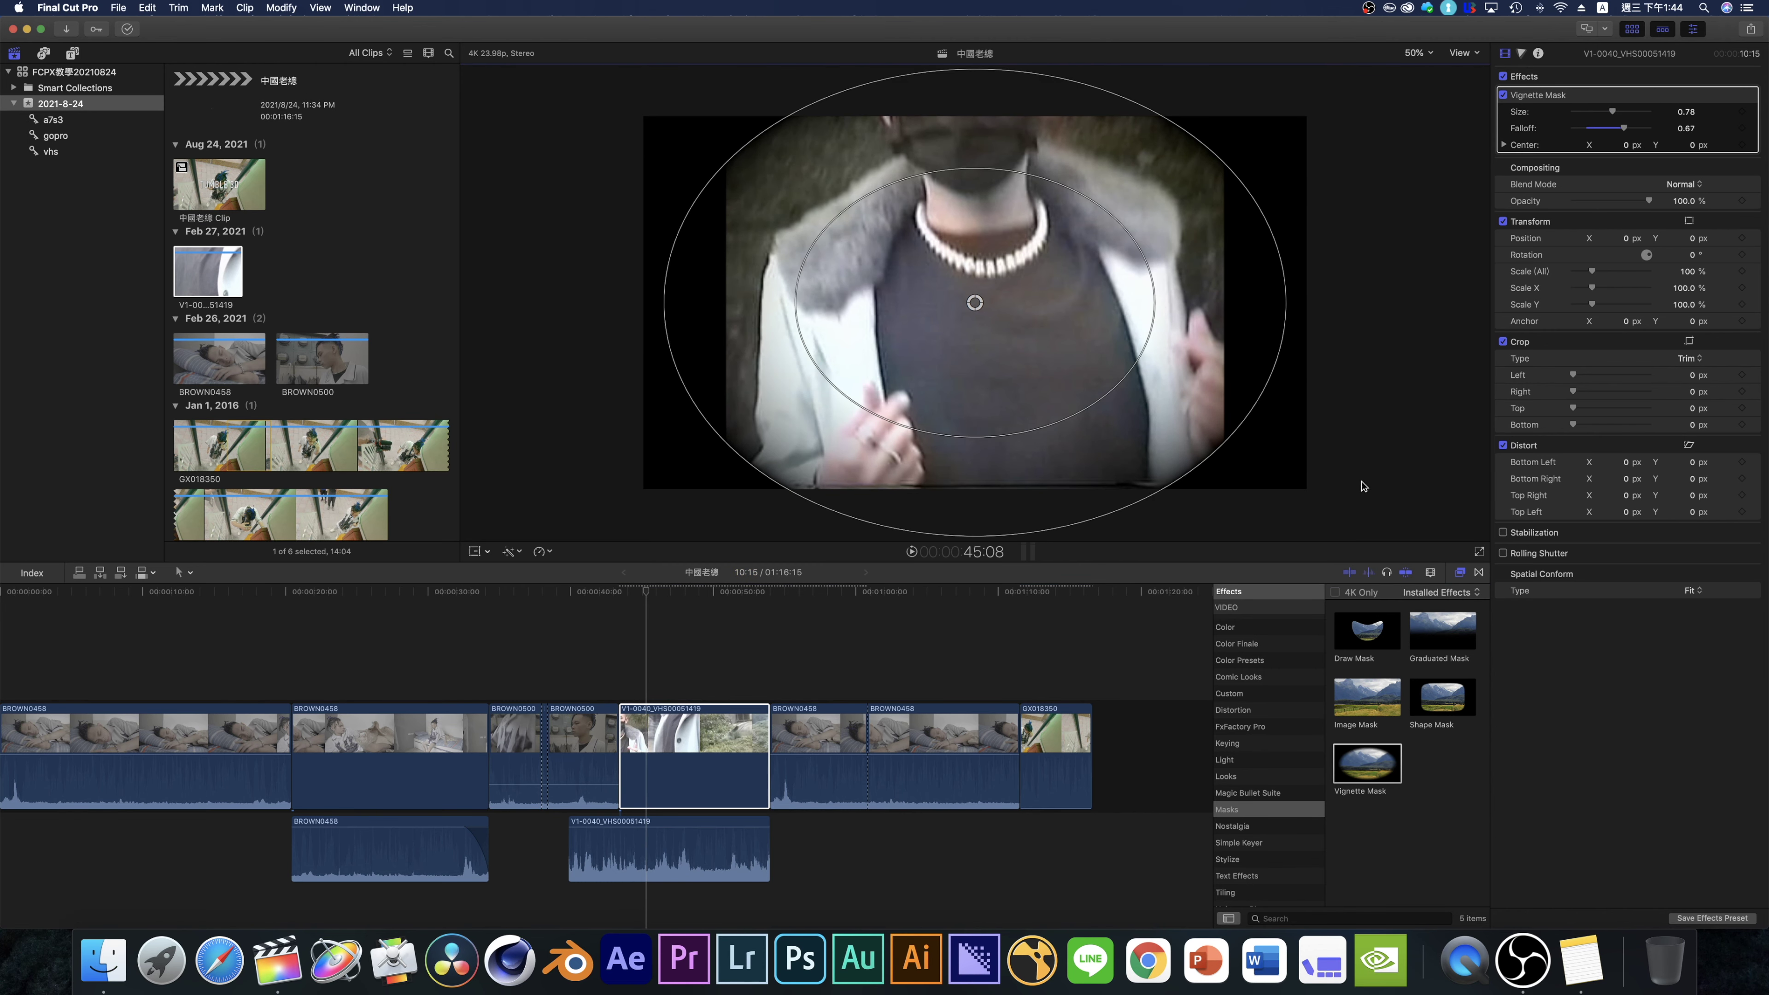
- Browse the Nostalgia and Stylize effect categories and preview Security, Add Noise, Aged Paper and Camcorder on the VHS clip
{"action": "left_click", "coordinate": [1269, 827]}
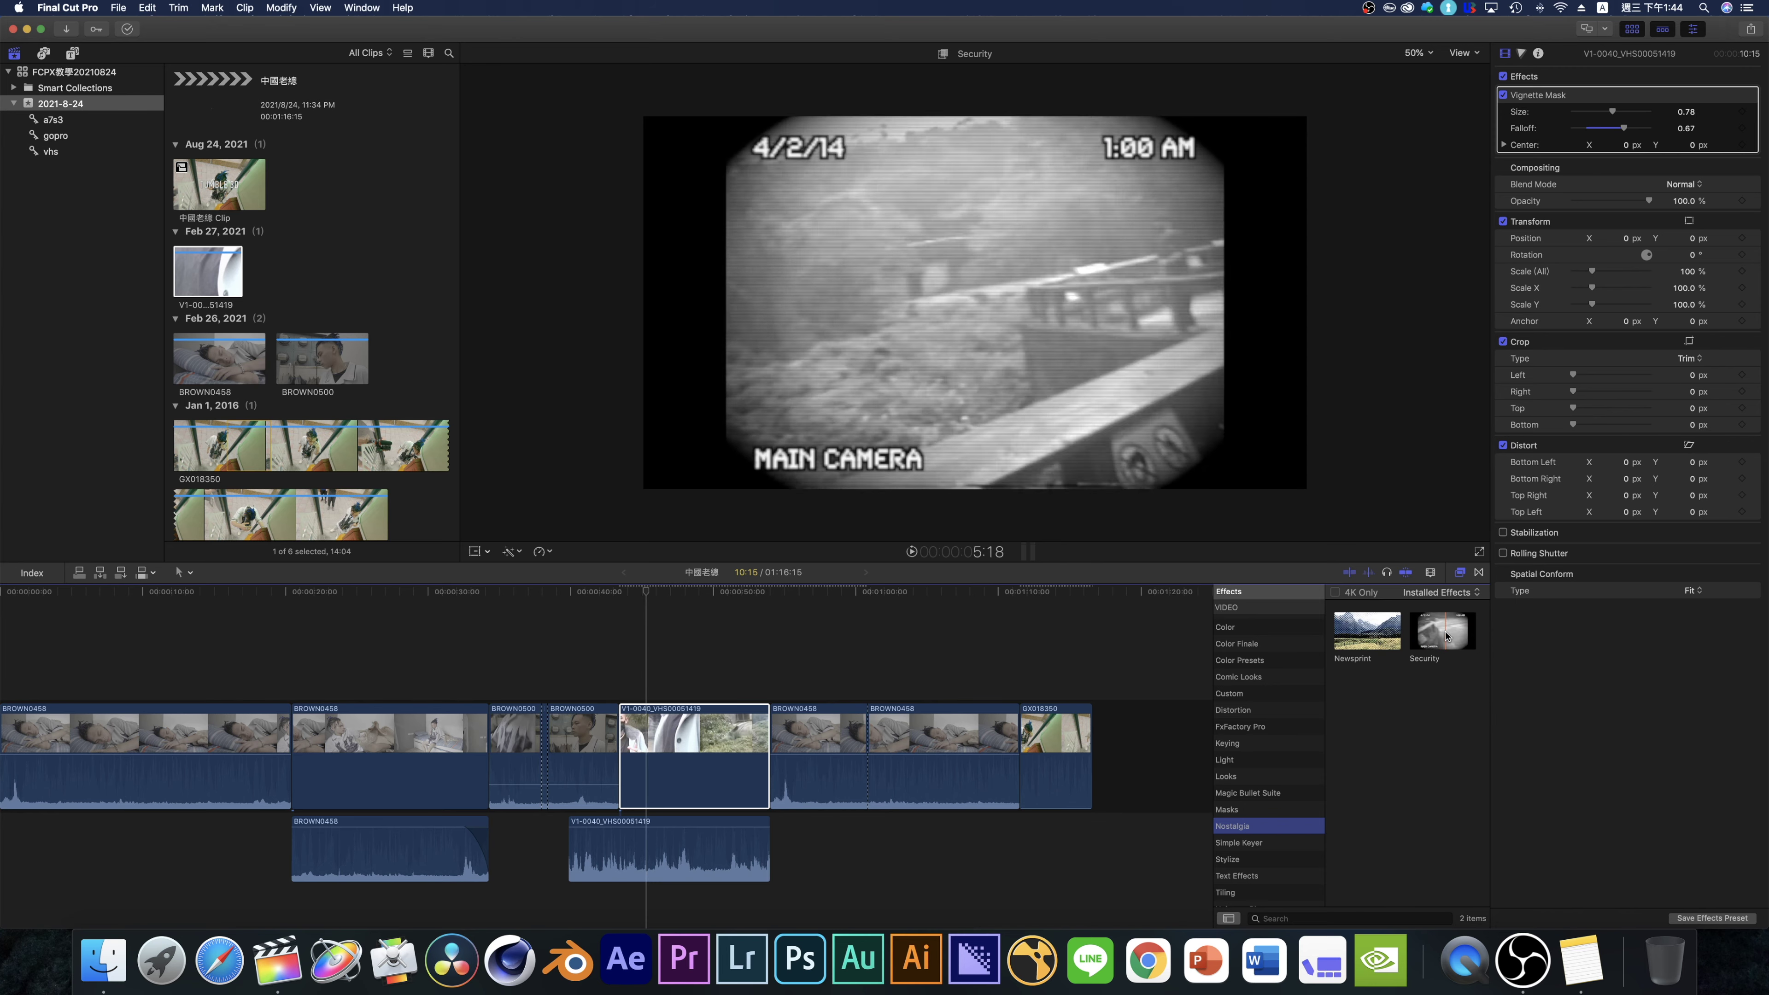
{"action": "key", "text": "Down"}
{"action": "key", "text": "Down"}
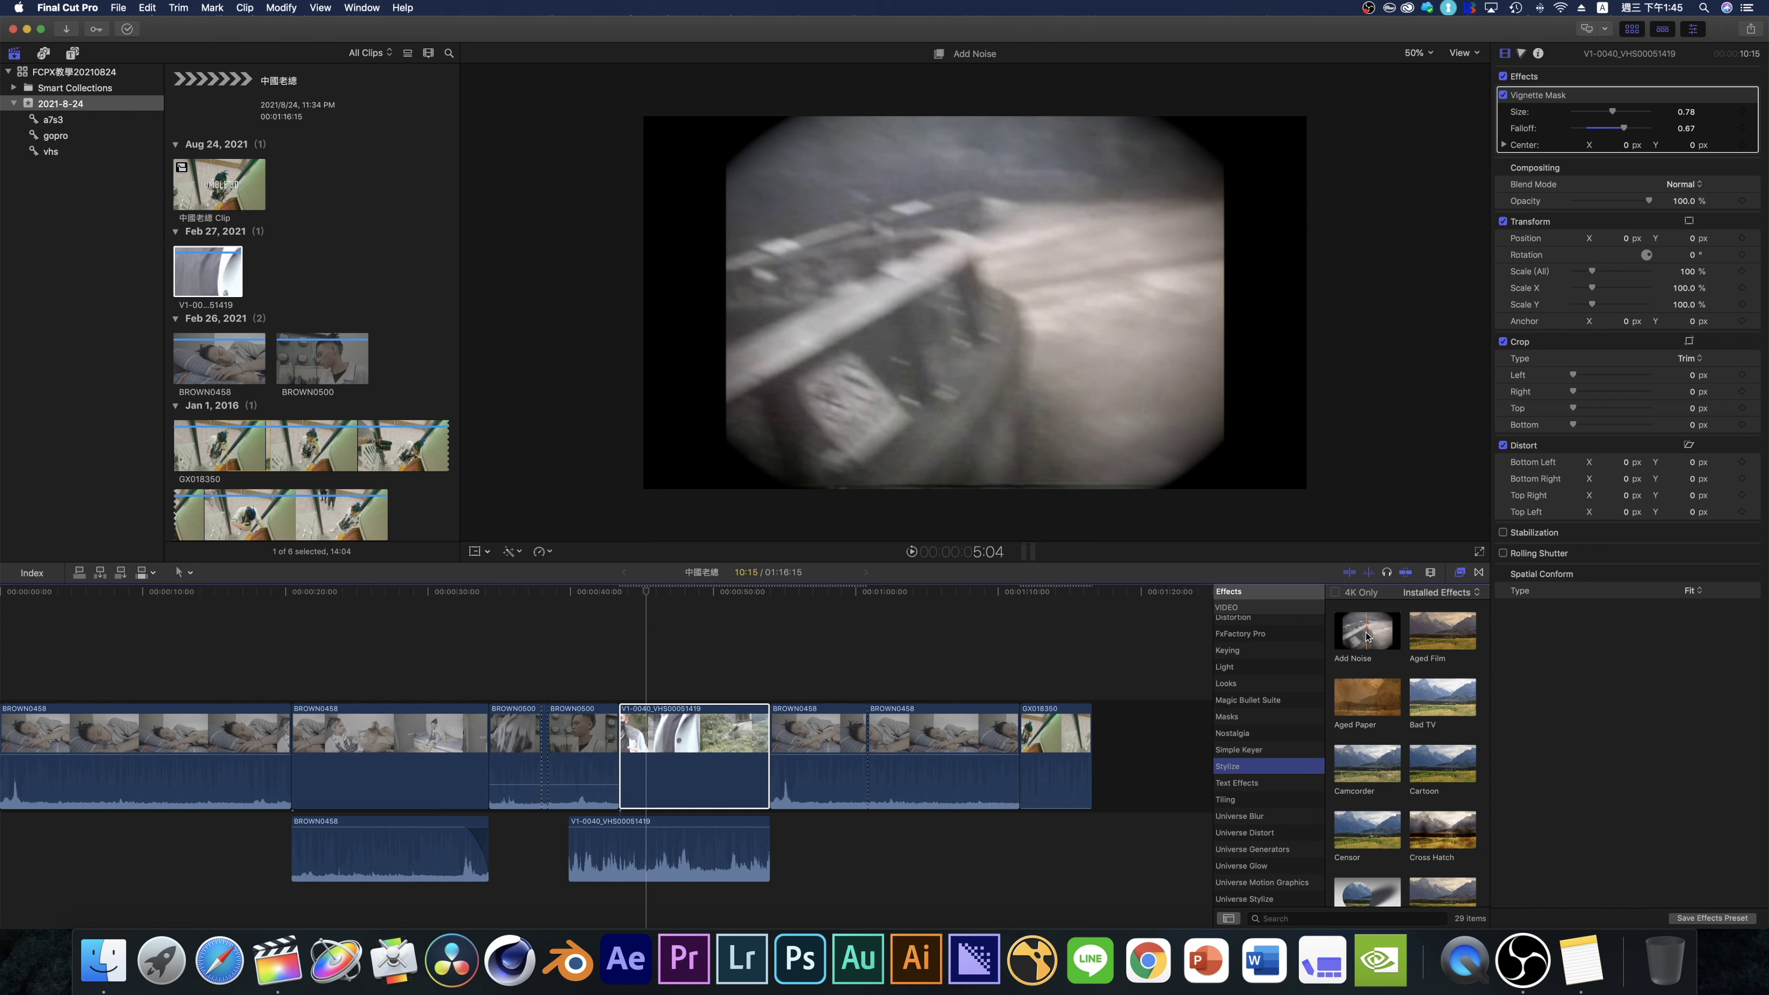
{"action": "scroll", "coordinate": [1401, 627], "scroll_direction": "down", "scroll_amount": 1}
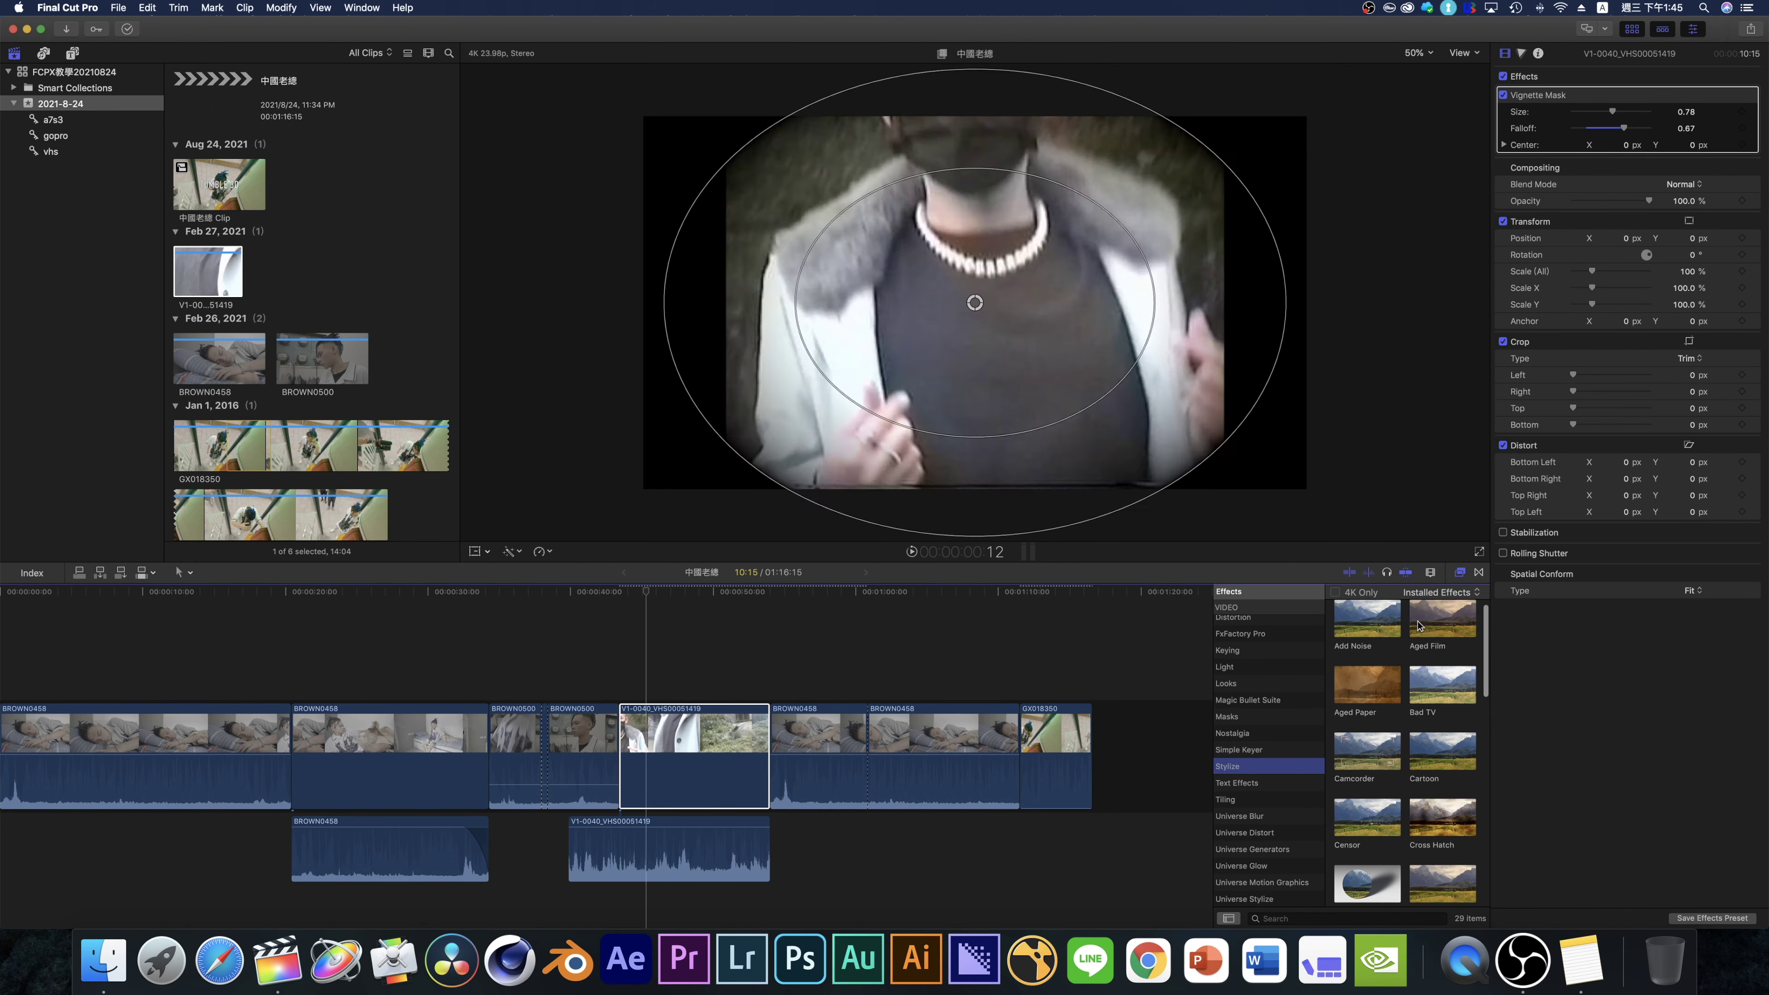
{"action": "scroll", "coordinate": [1437, 676], "scroll_direction": "down", "scroll_amount": 1}
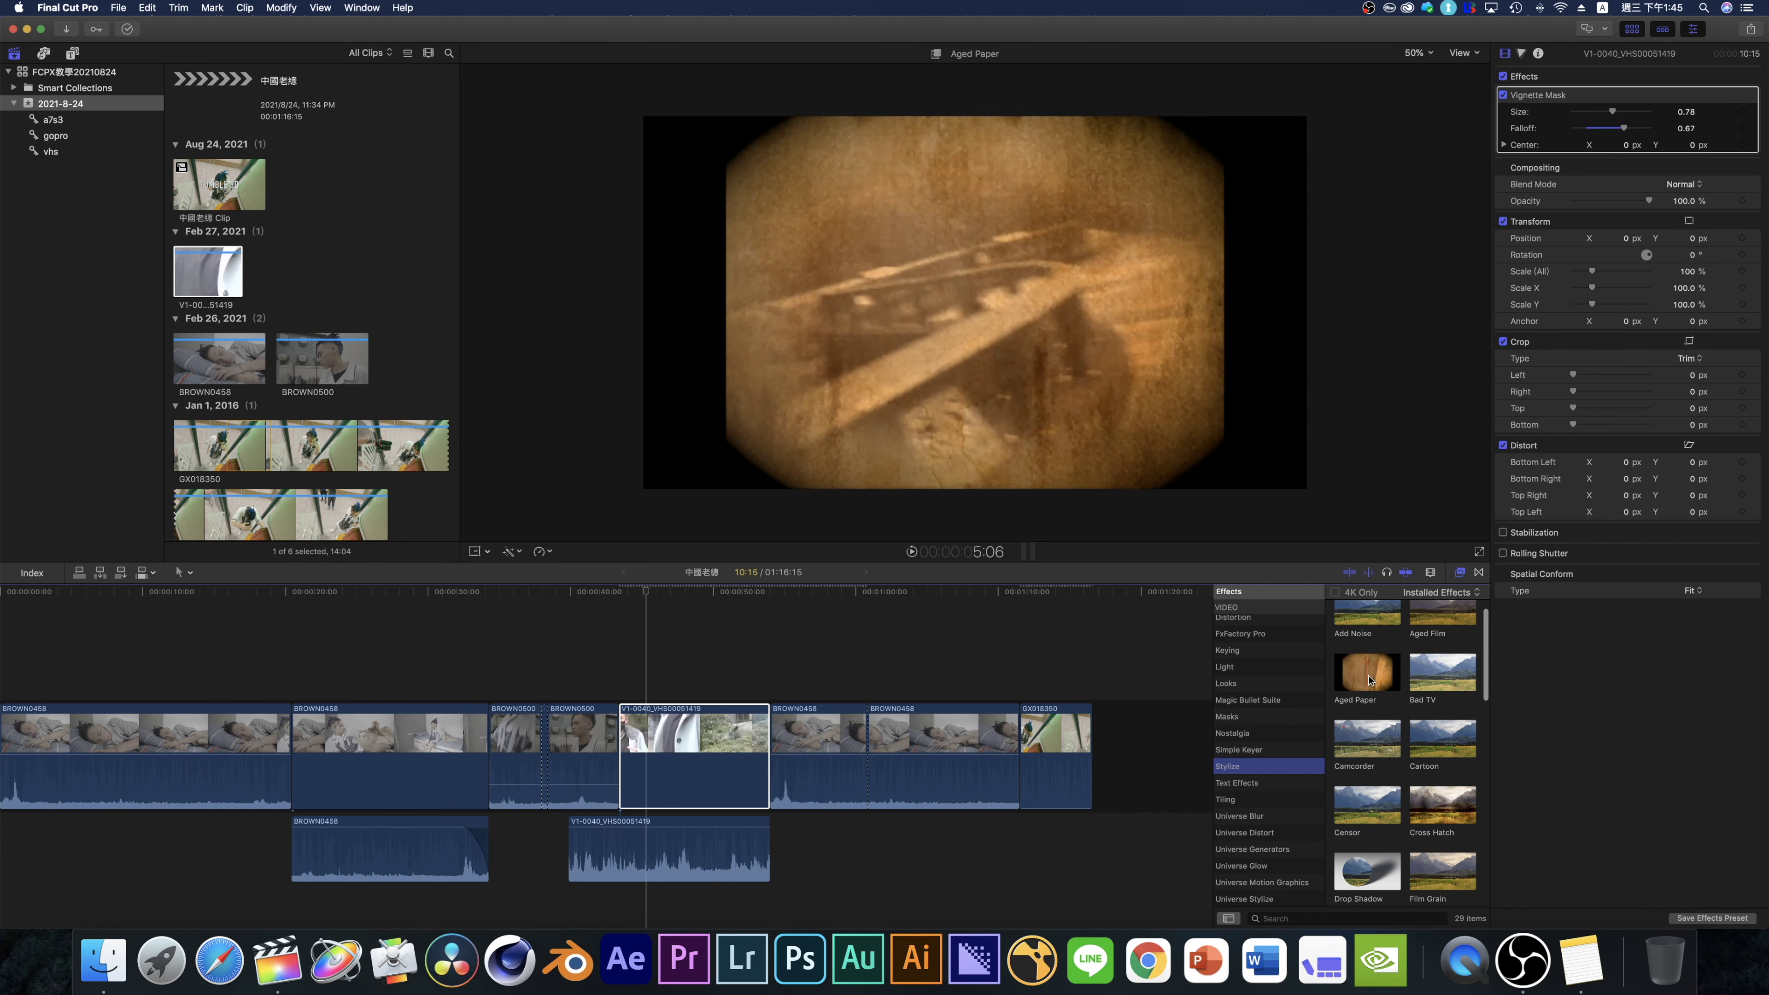
{"action": "scroll", "coordinate": [1362, 690], "scroll_direction": "down", "scroll_amount": 3}
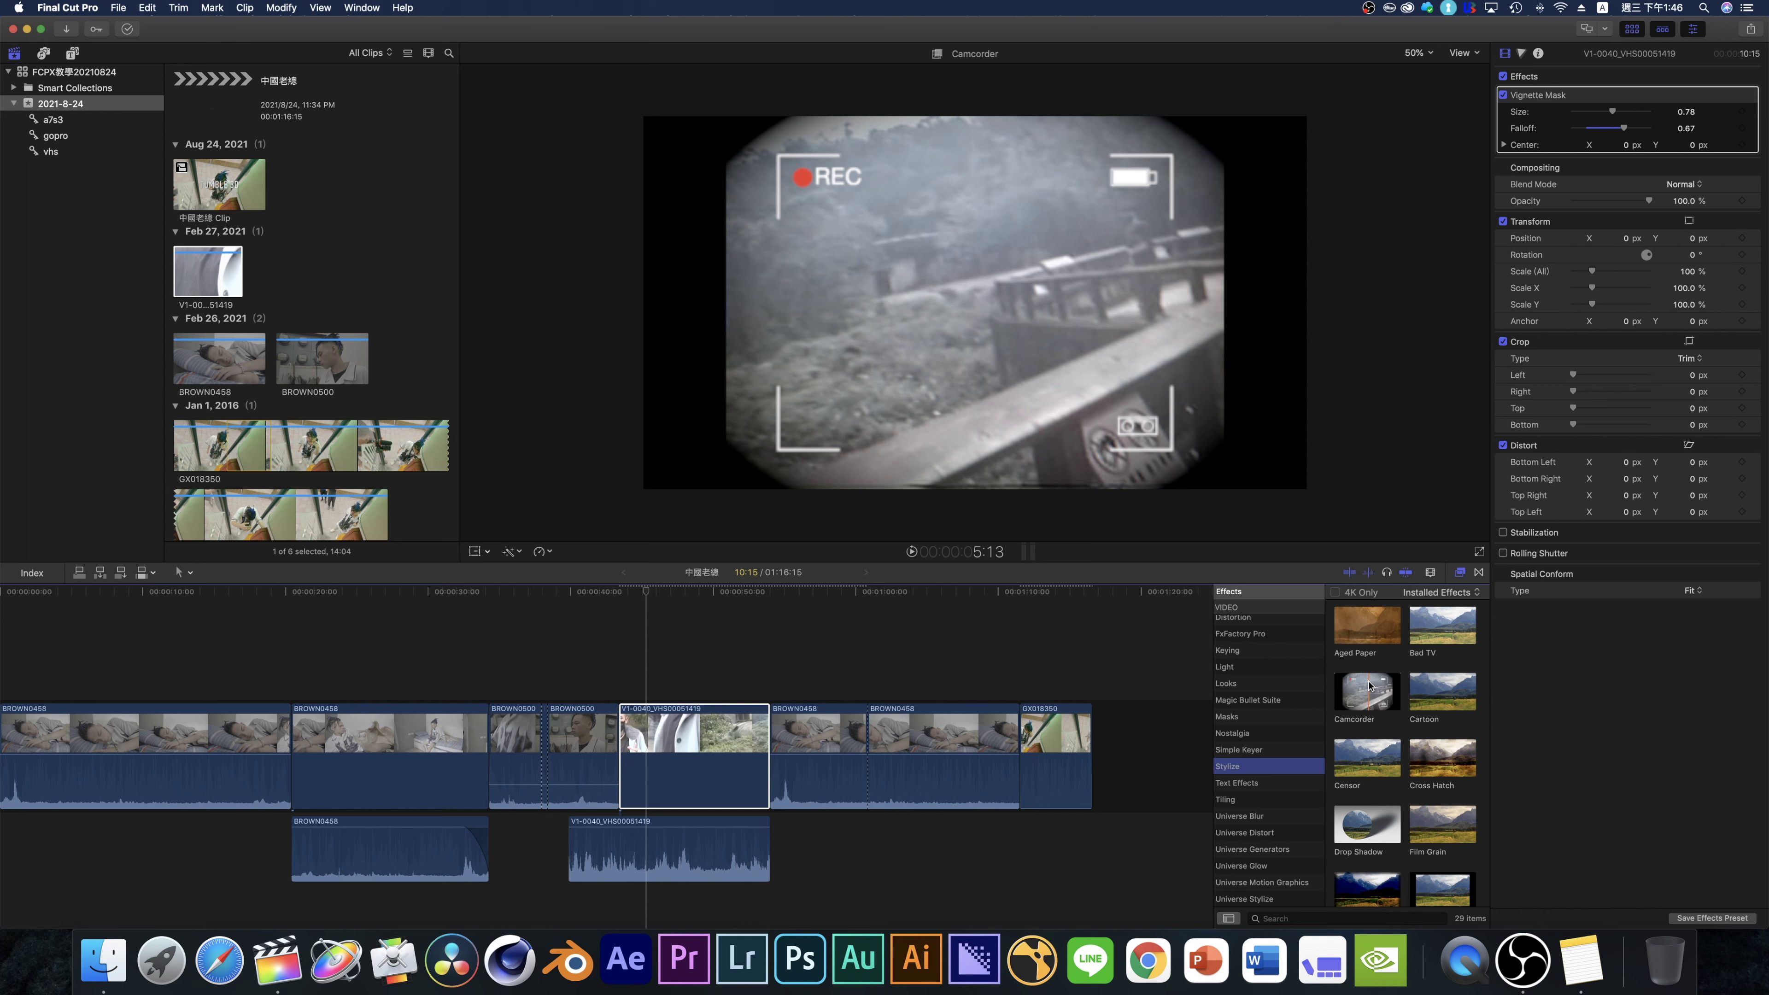
- Preview Stylize effects such as Cartoon, Film Grain, Raindrops, SLR and Vignette on the VHS clip
{"action": "scroll", "coordinate": [1414, 718], "scroll_direction": "down", "scroll_amount": 2}
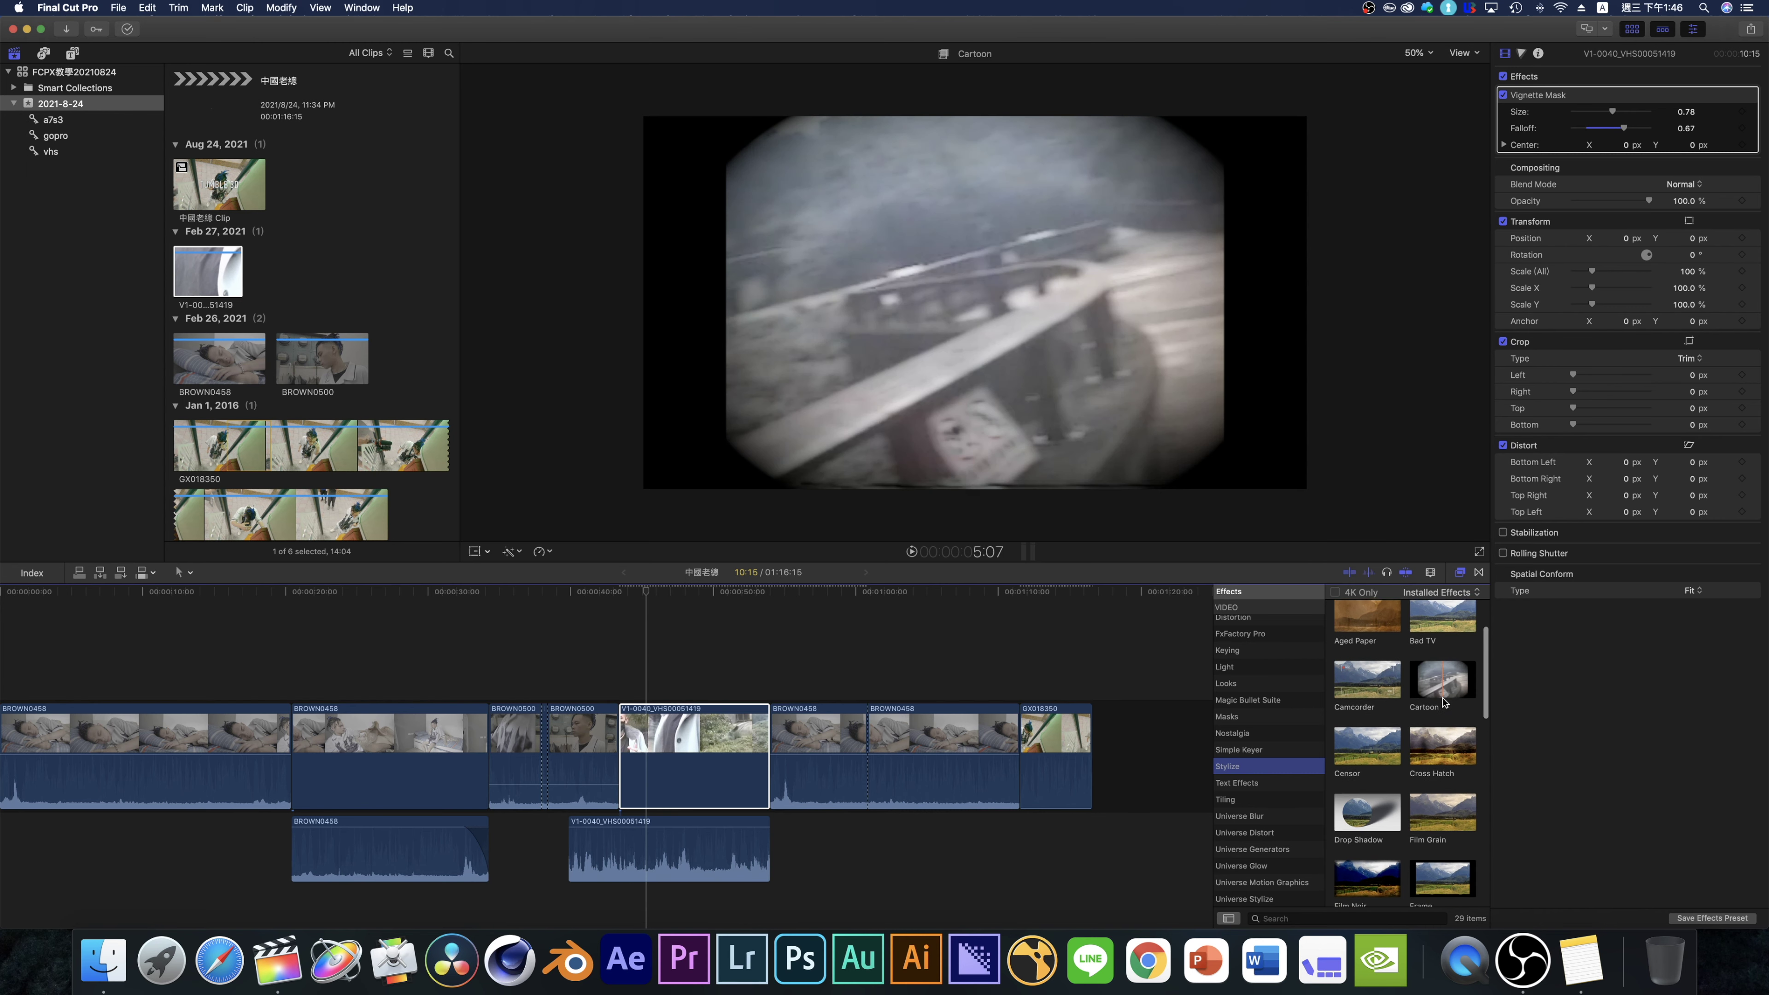
{"action": "scroll", "coordinate": [1427, 729], "scroll_direction": "down", "scroll_amount": 4}
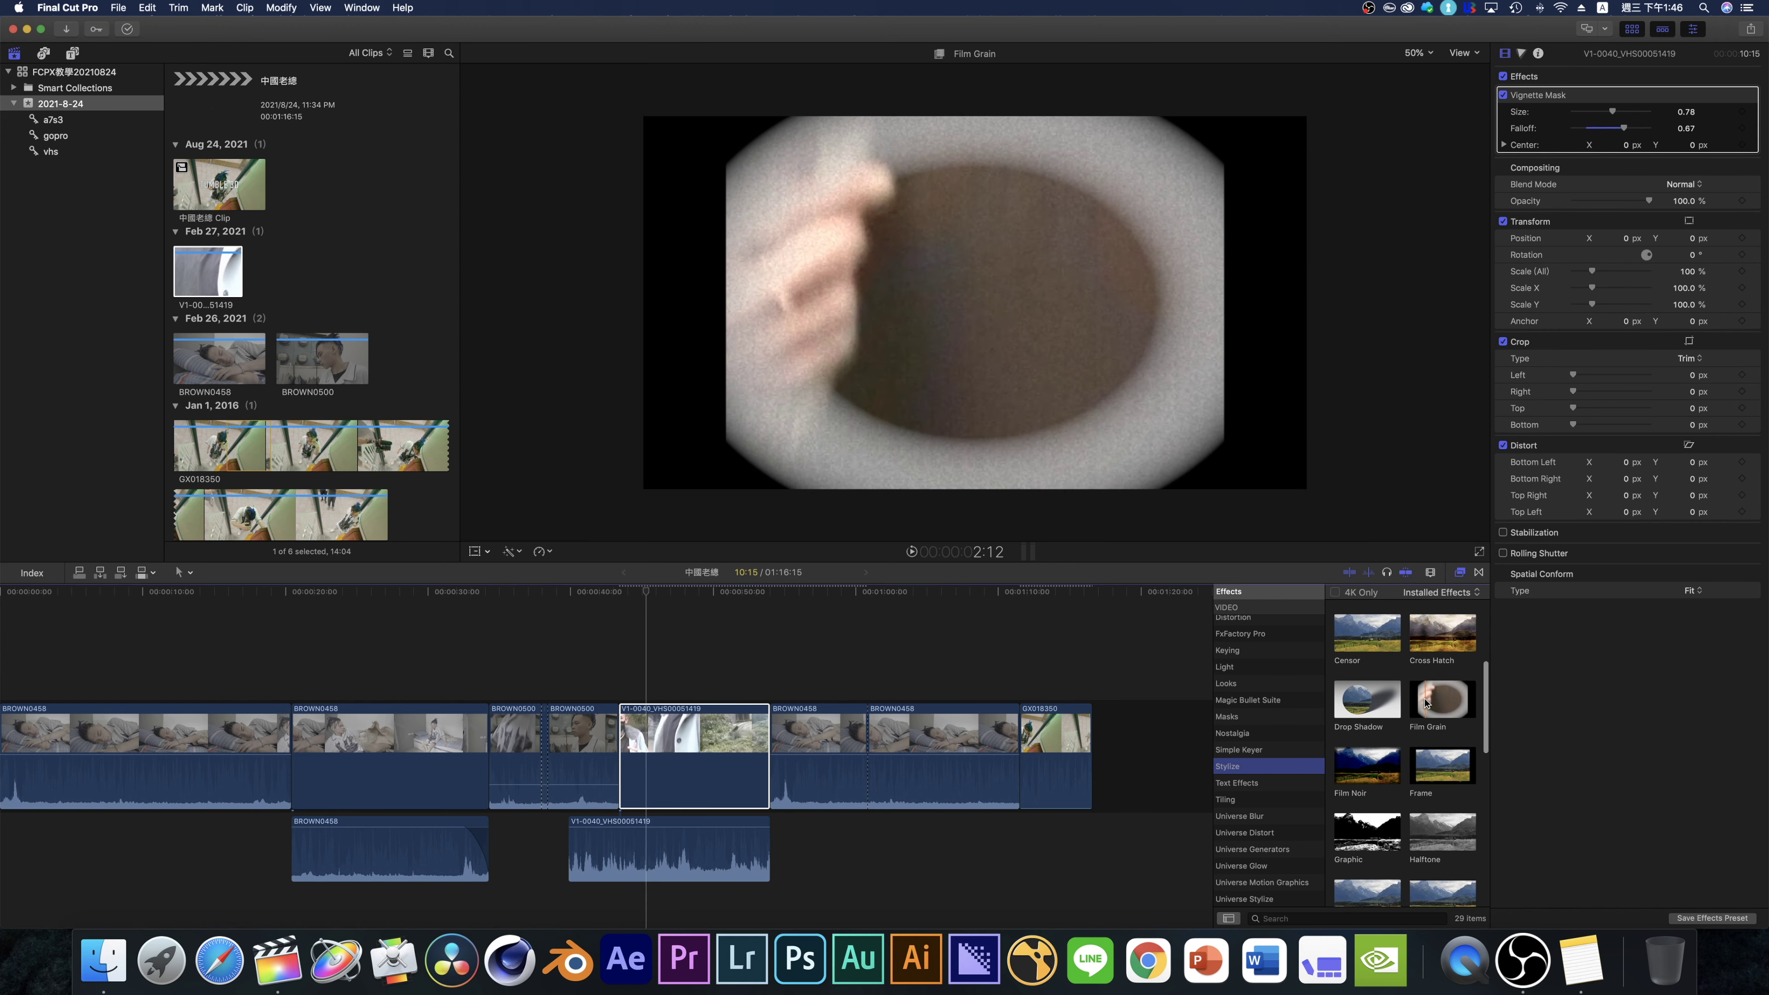
{"action": "scroll", "coordinate": [1436, 706], "scroll_direction": "up", "scroll_amount": 1}
{"action": "scroll", "coordinate": [1436, 706], "scroll_direction": "up", "scroll_amount": 6}
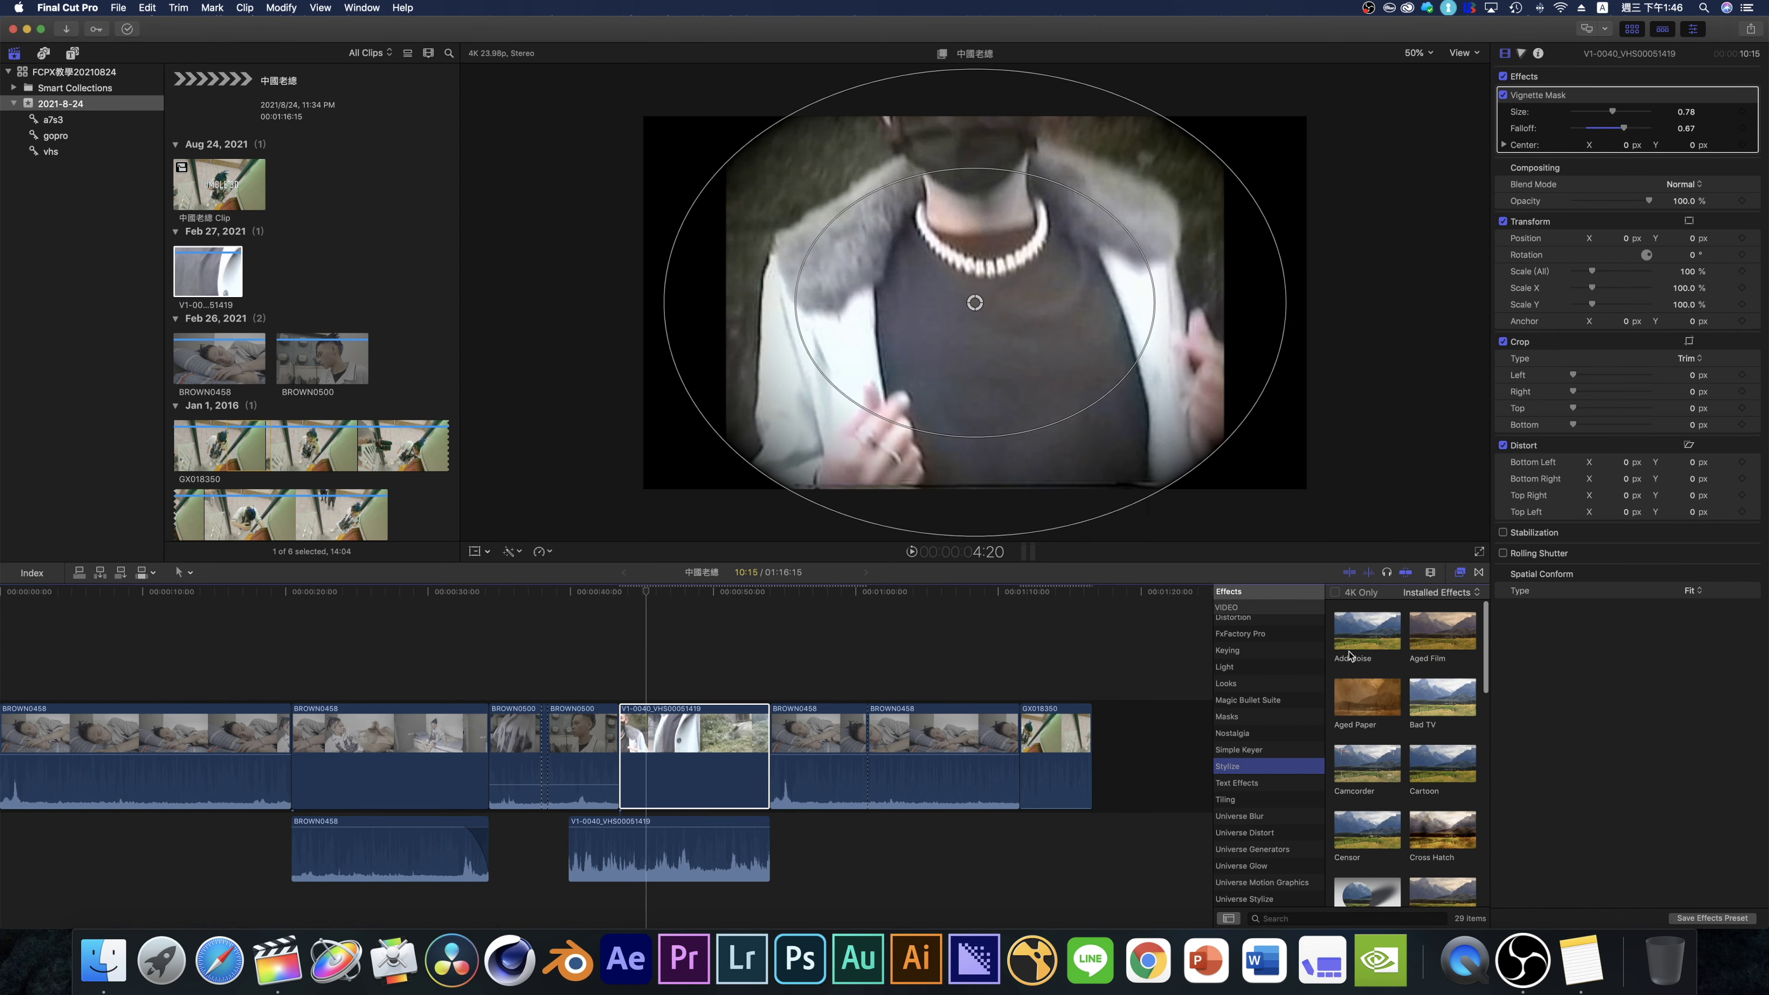
{"action": "scroll", "coordinate": [1428, 697], "scroll_direction": "down", "scroll_amount": 6}
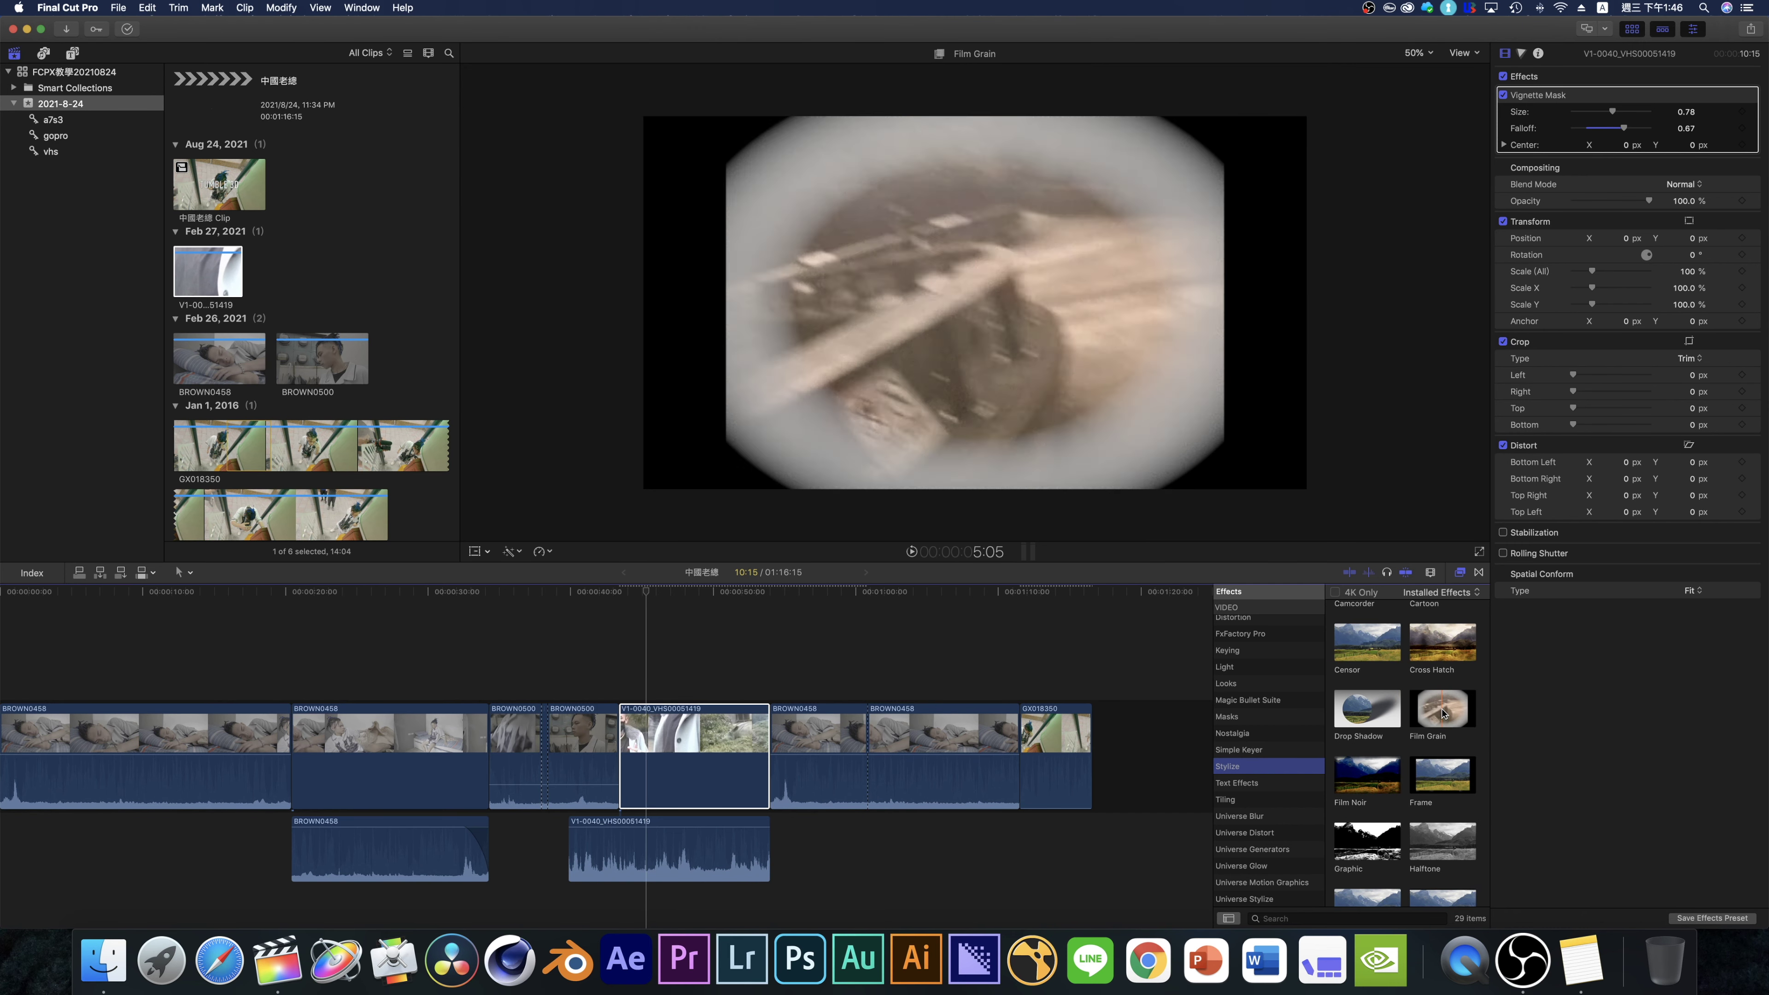
{"action": "scroll", "coordinate": [1393, 849], "scroll_direction": "down", "scroll_amount": 5}
{"action": "scroll", "coordinate": [1393, 850], "scroll_direction": "down", "scroll_amount": 6}
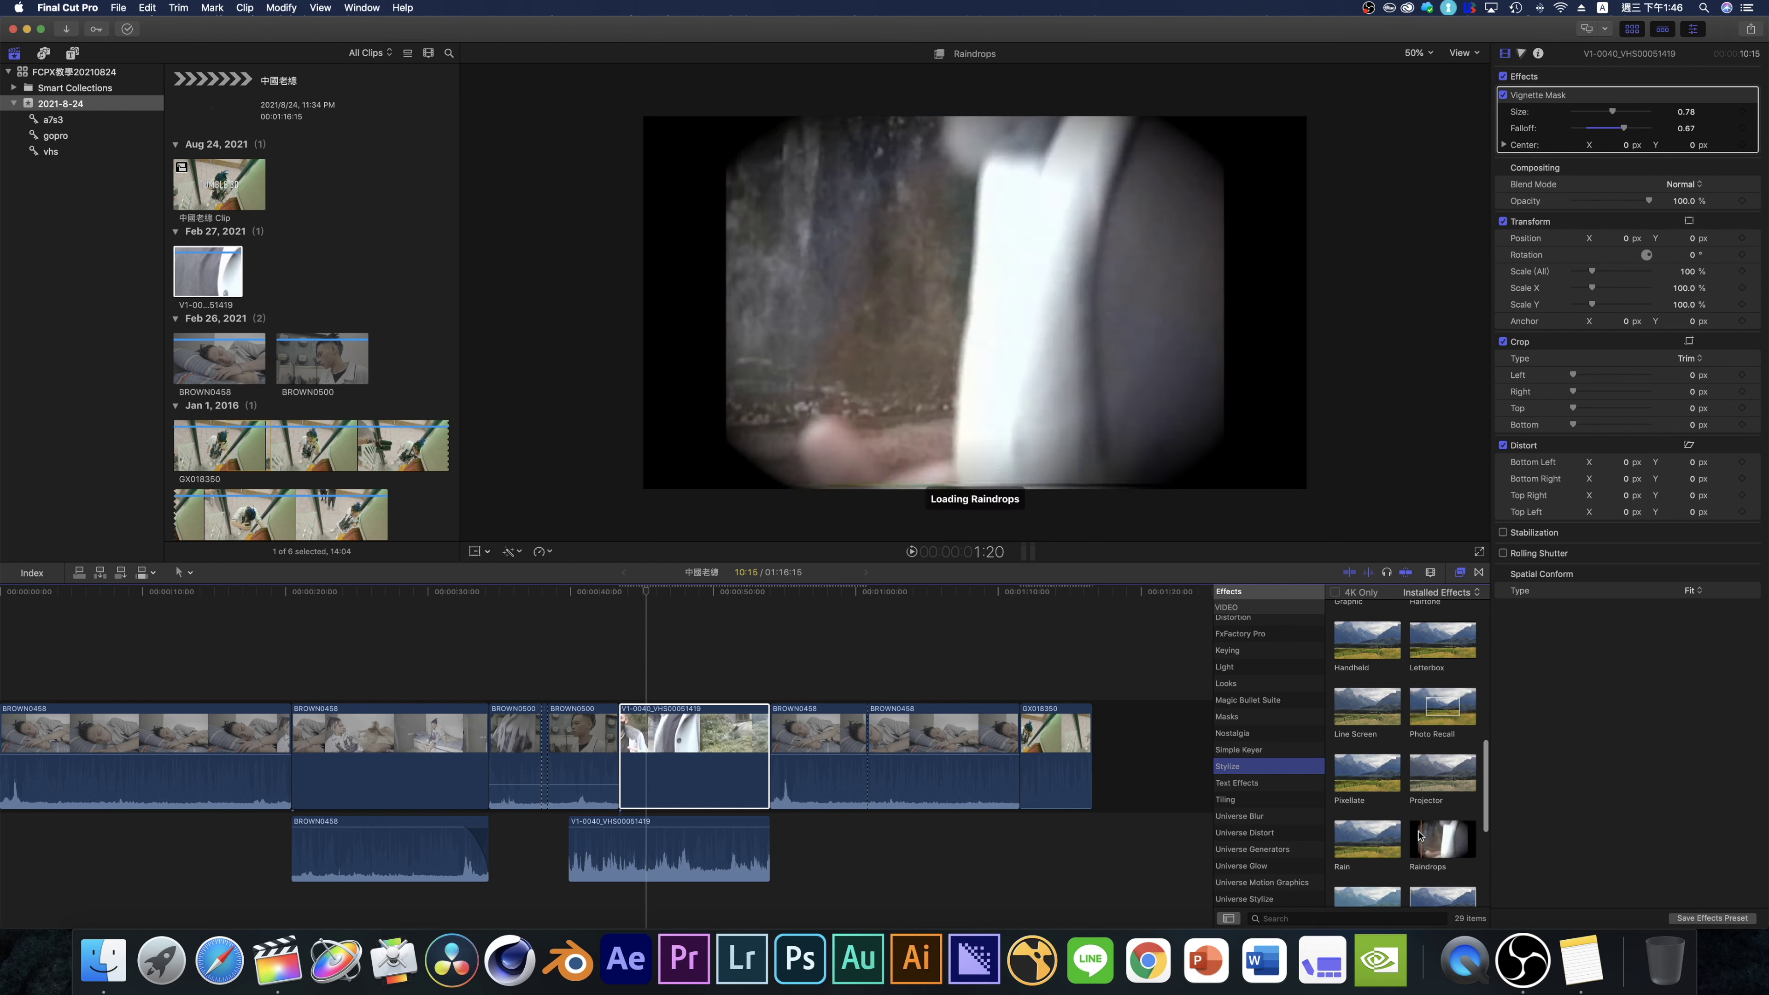
{"action": "scroll", "coordinate": [1396, 859], "scroll_direction": "down", "scroll_amount": 3}
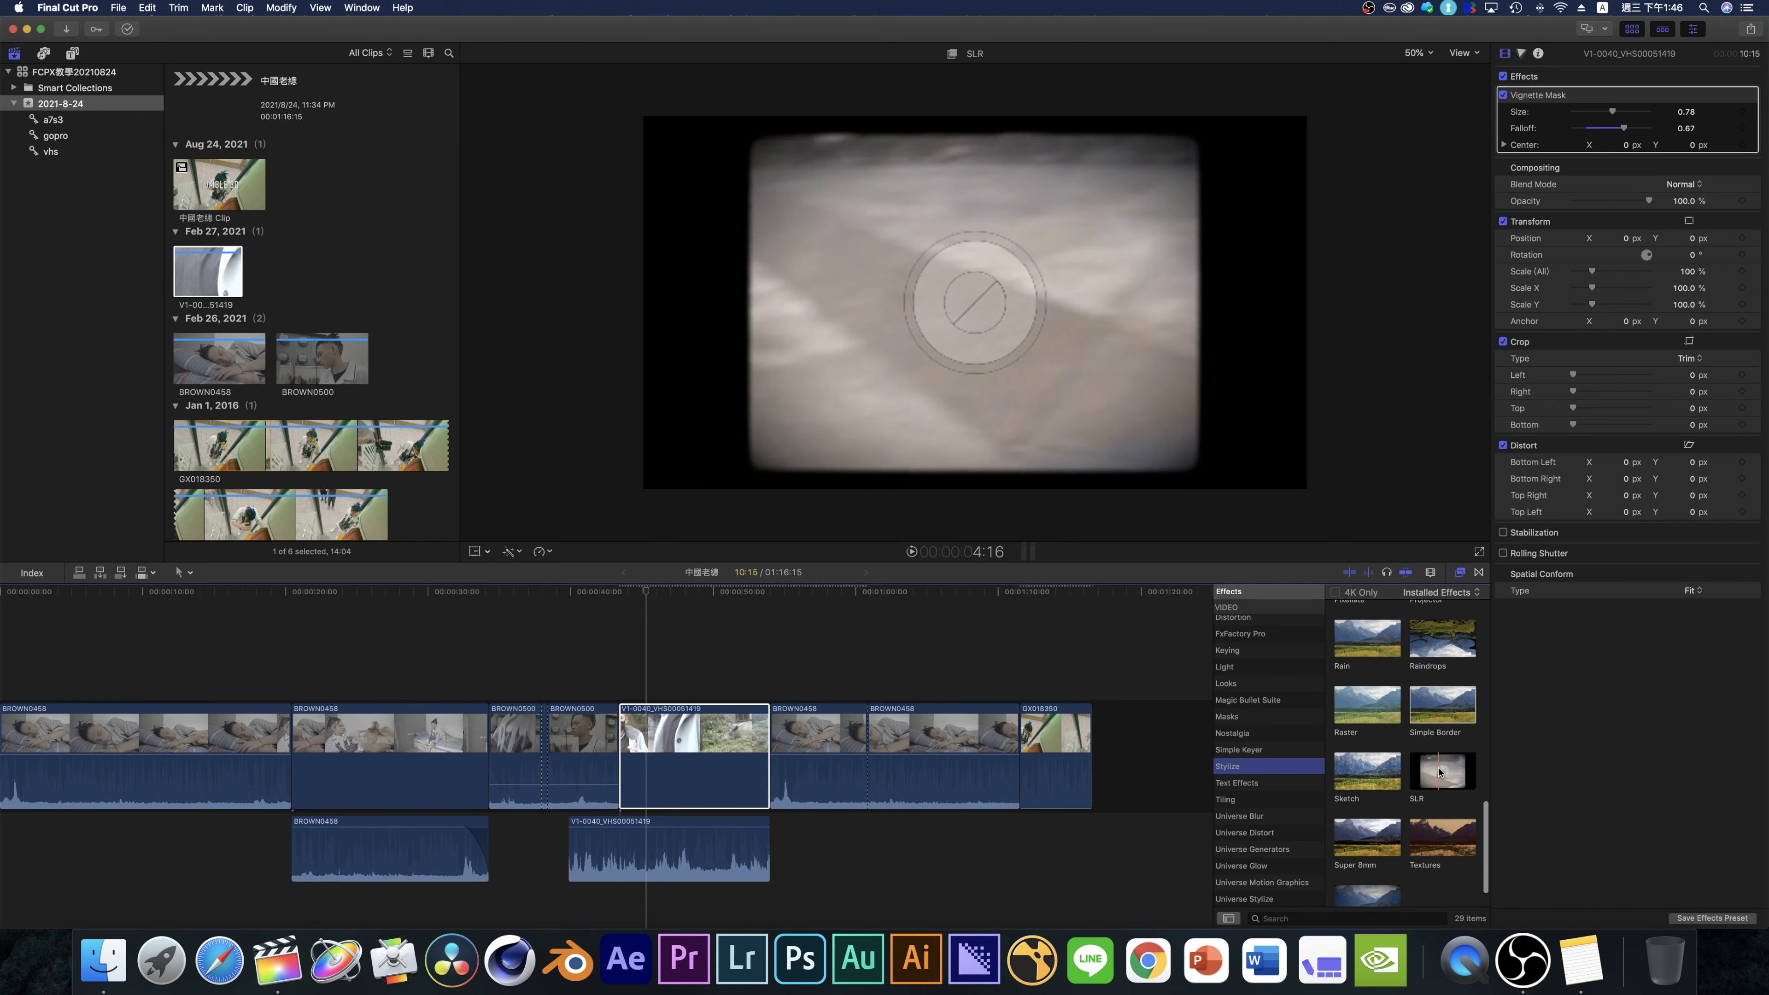
{"action": "scroll", "coordinate": [1435, 774], "scroll_direction": "down", "scroll_amount": 1}
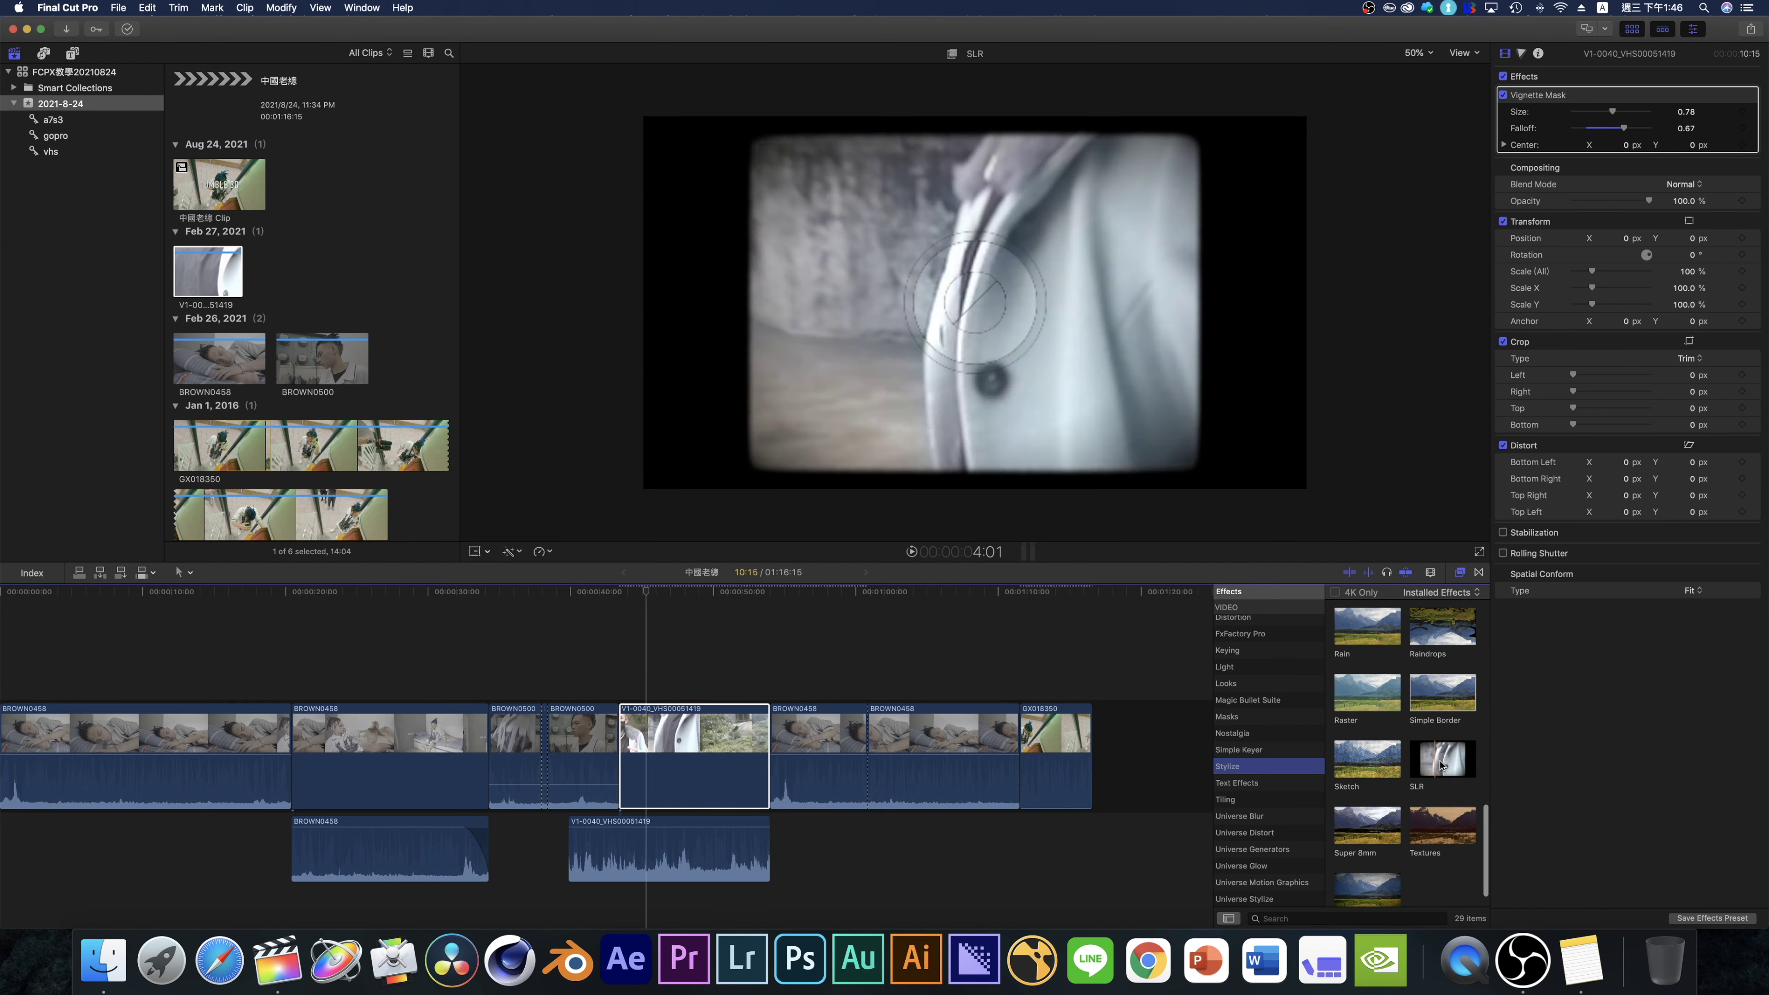
{"action": "scroll", "coordinate": [1431, 774], "scroll_direction": "down", "scroll_amount": 1}
{"action": "scroll", "coordinate": [1429, 774], "scroll_direction": "down", "scroll_amount": 1}
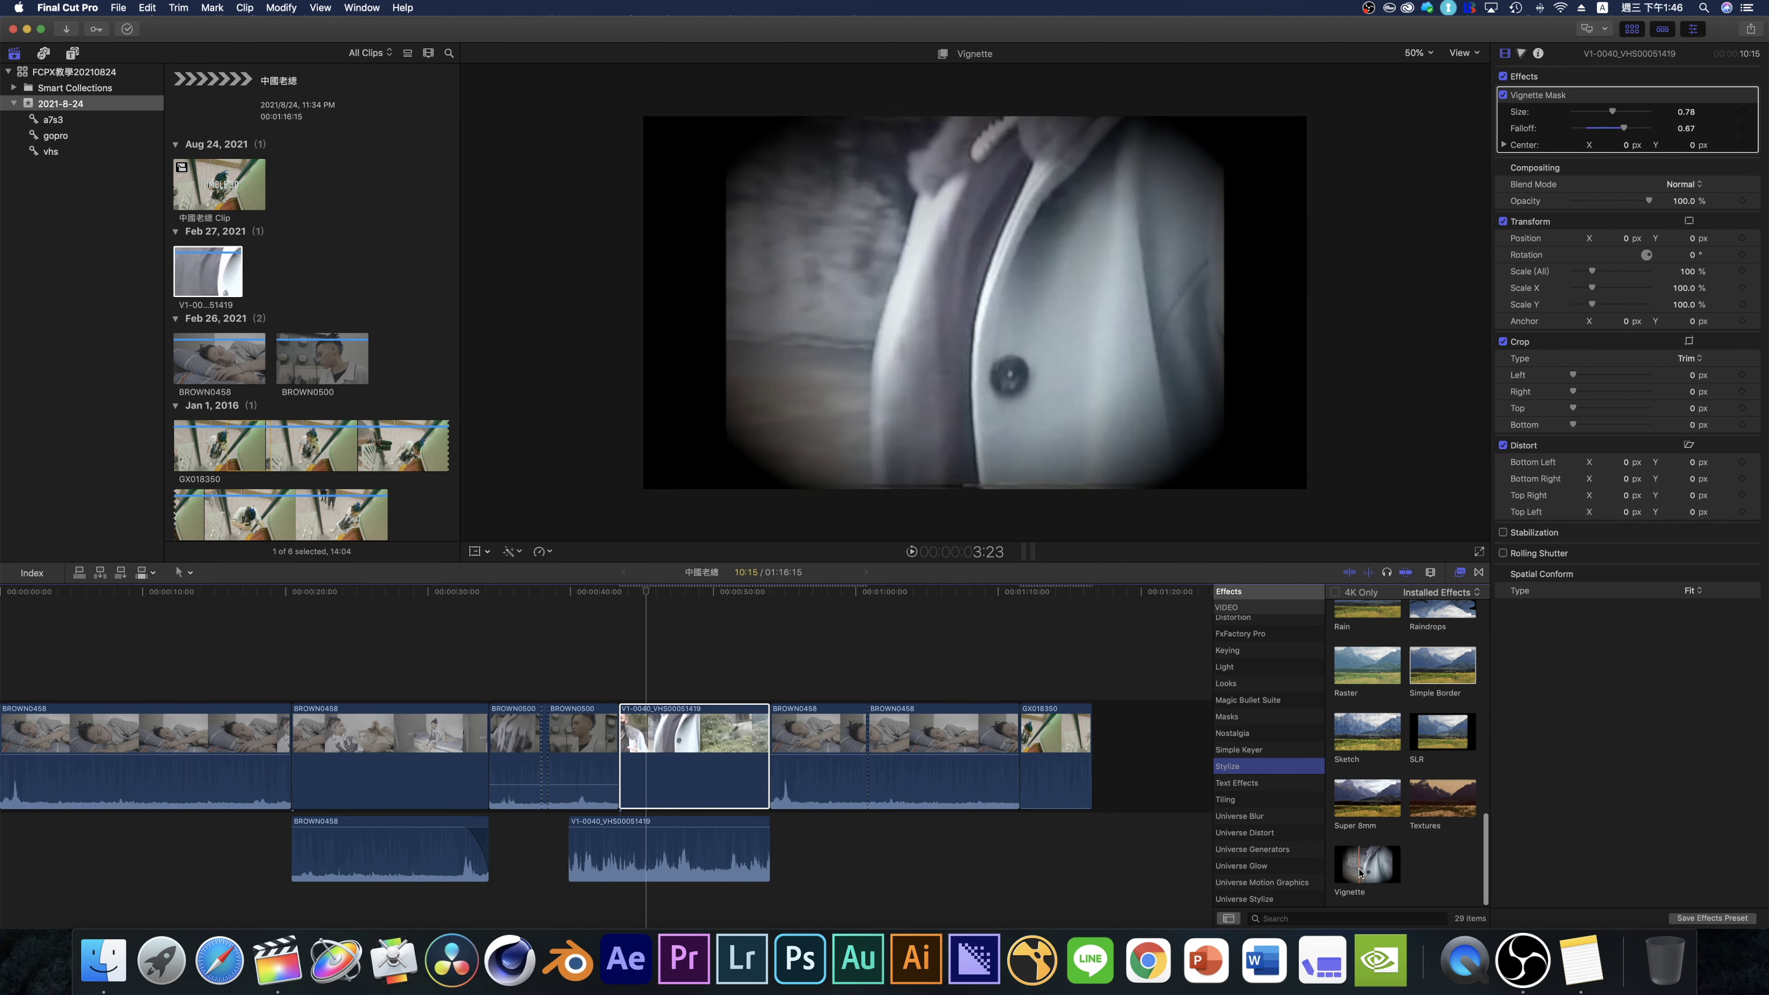
- Try the Kaleidotile effect from the Tiling category on the VHS clip with Width 1427 and Height 440, and preview Perspective Tile
{"action": "left_click", "coordinate": [1233, 784]}
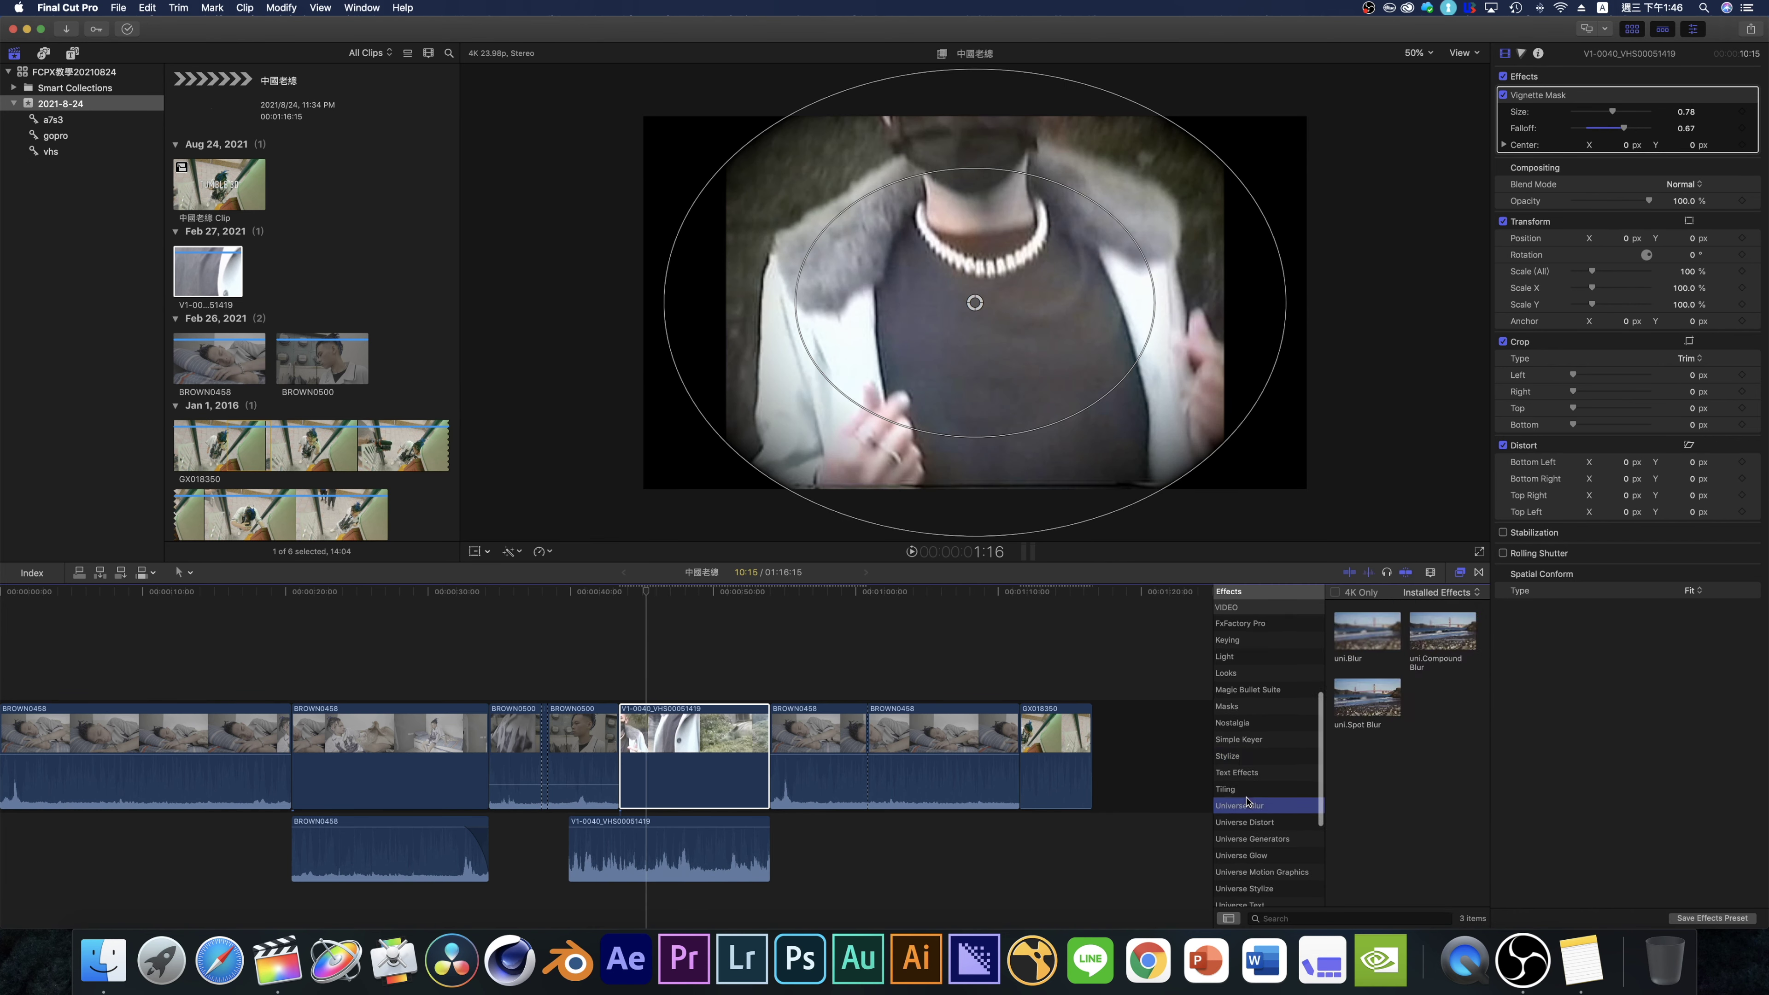
{"action": "left_click", "coordinate": [1229, 790]}
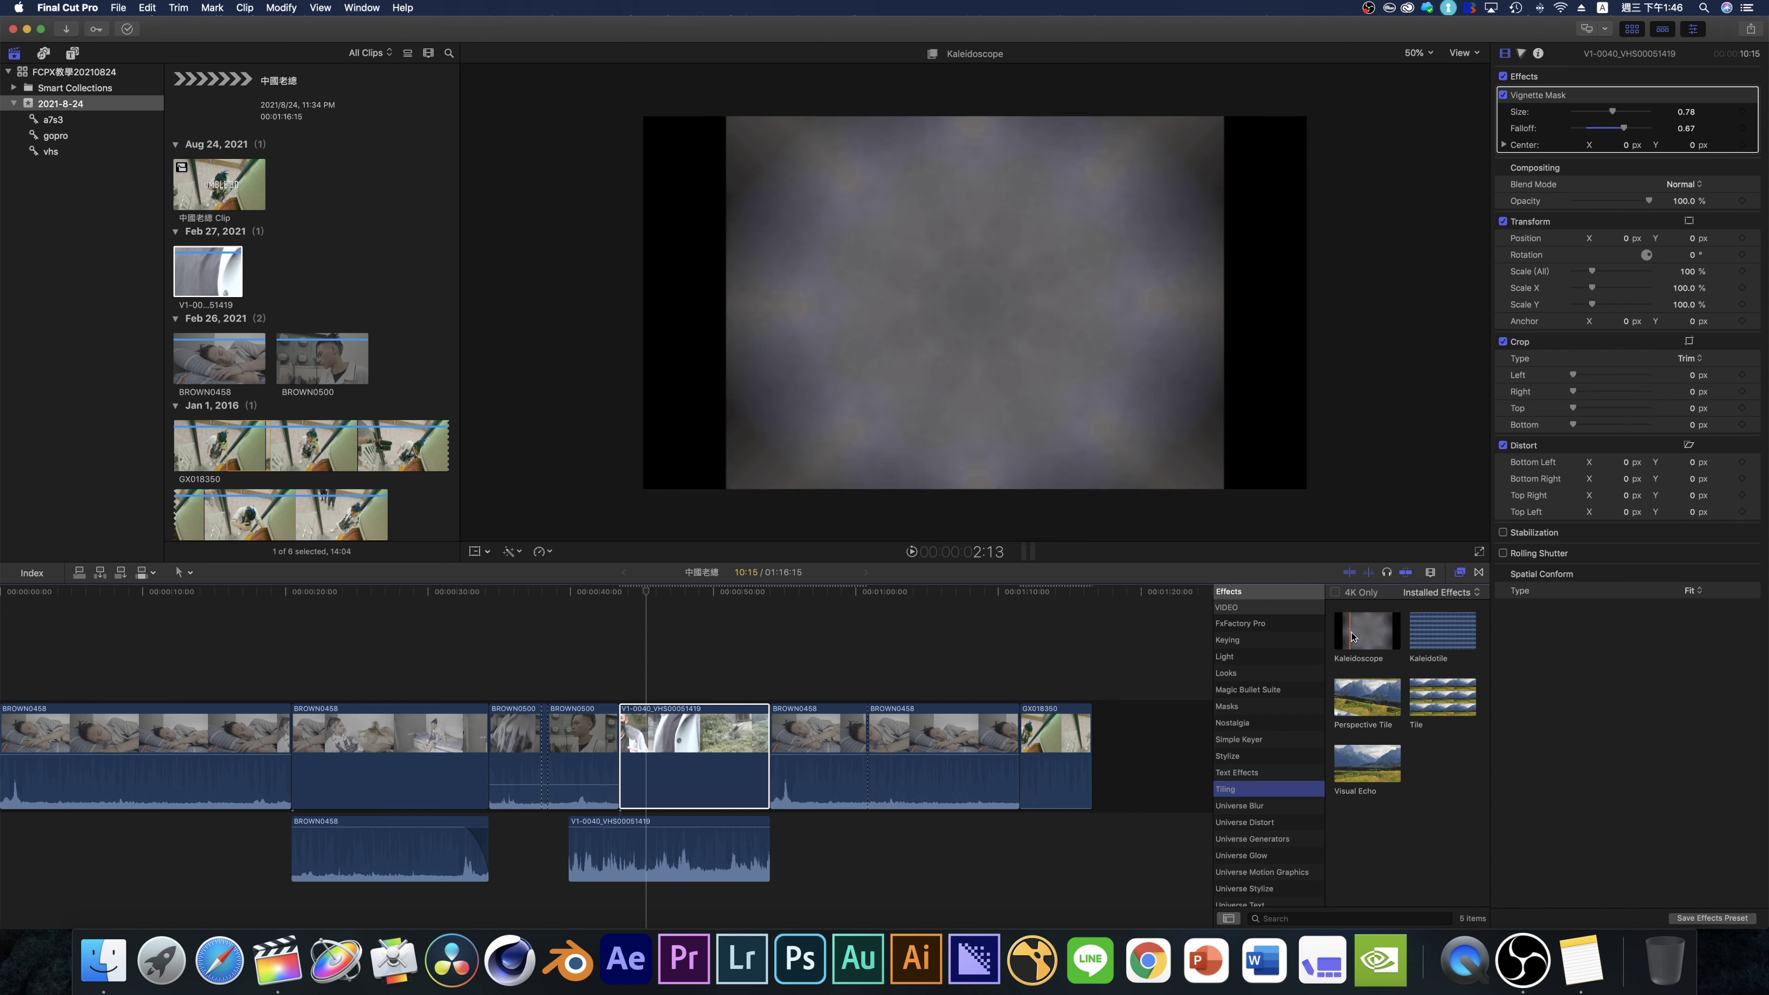
{"action": "double_click", "coordinate": [1440, 640]}
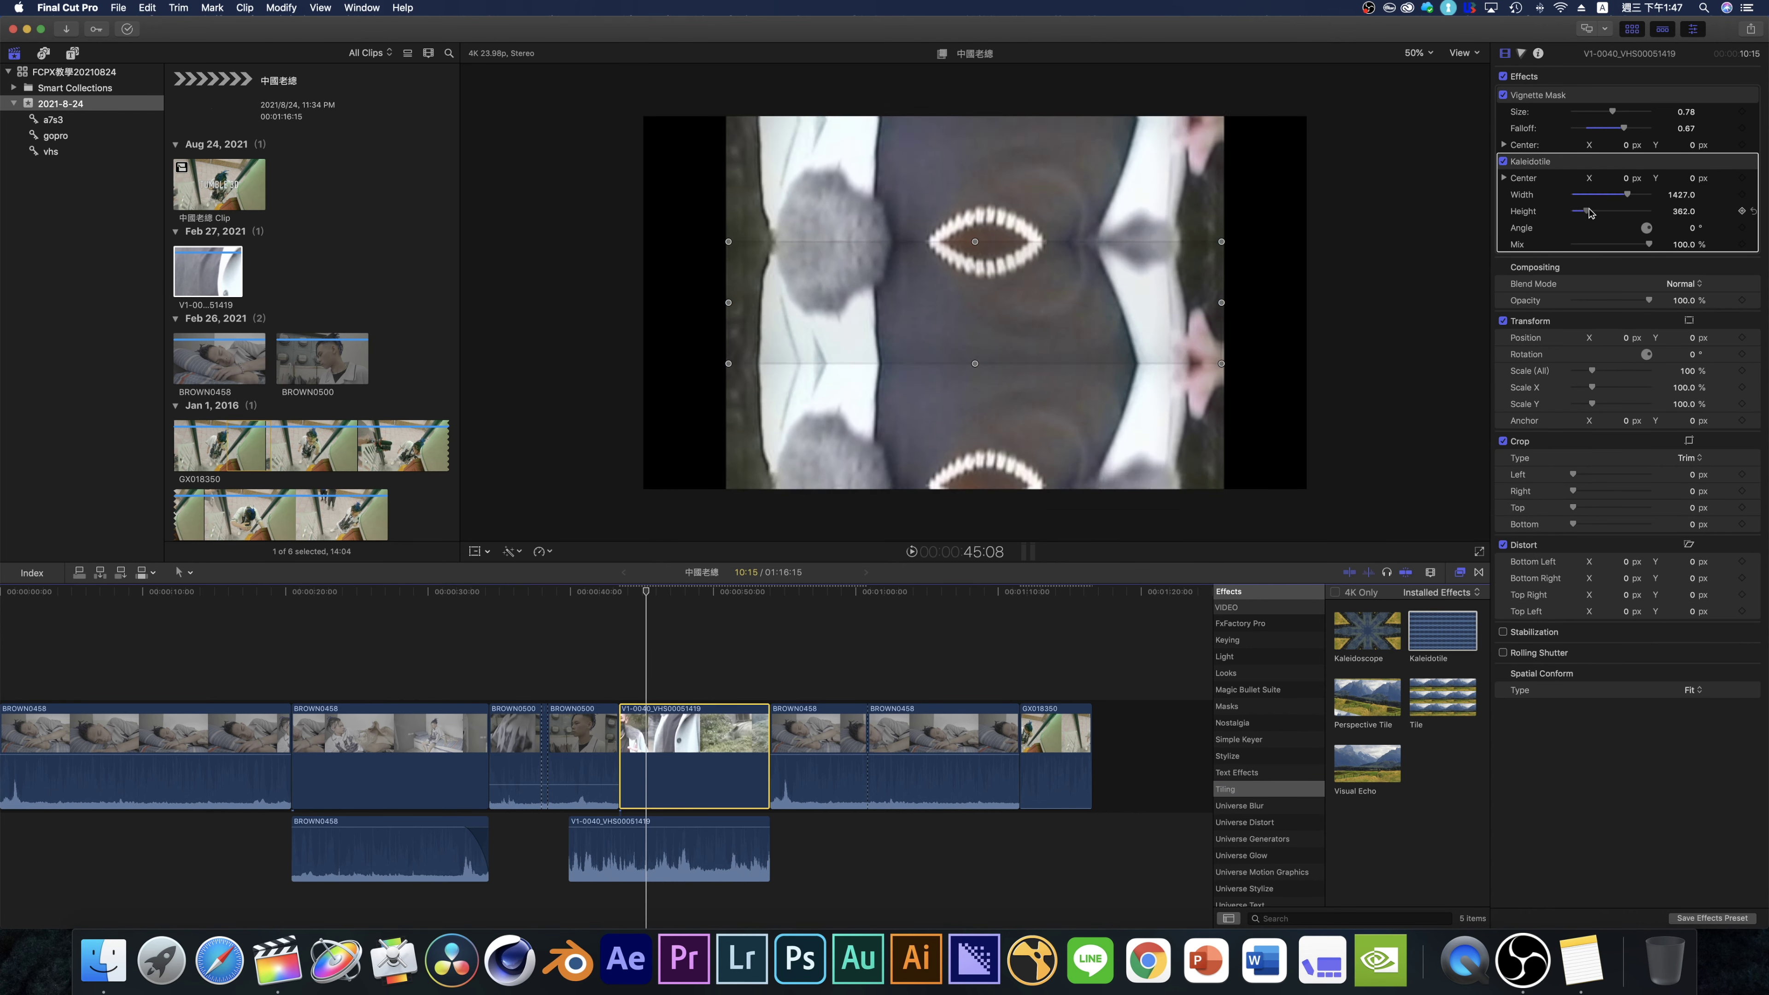
{"action": "left_click_drag", "start_coordinate": [1590, 211], "coordinate": [1594, 211]}
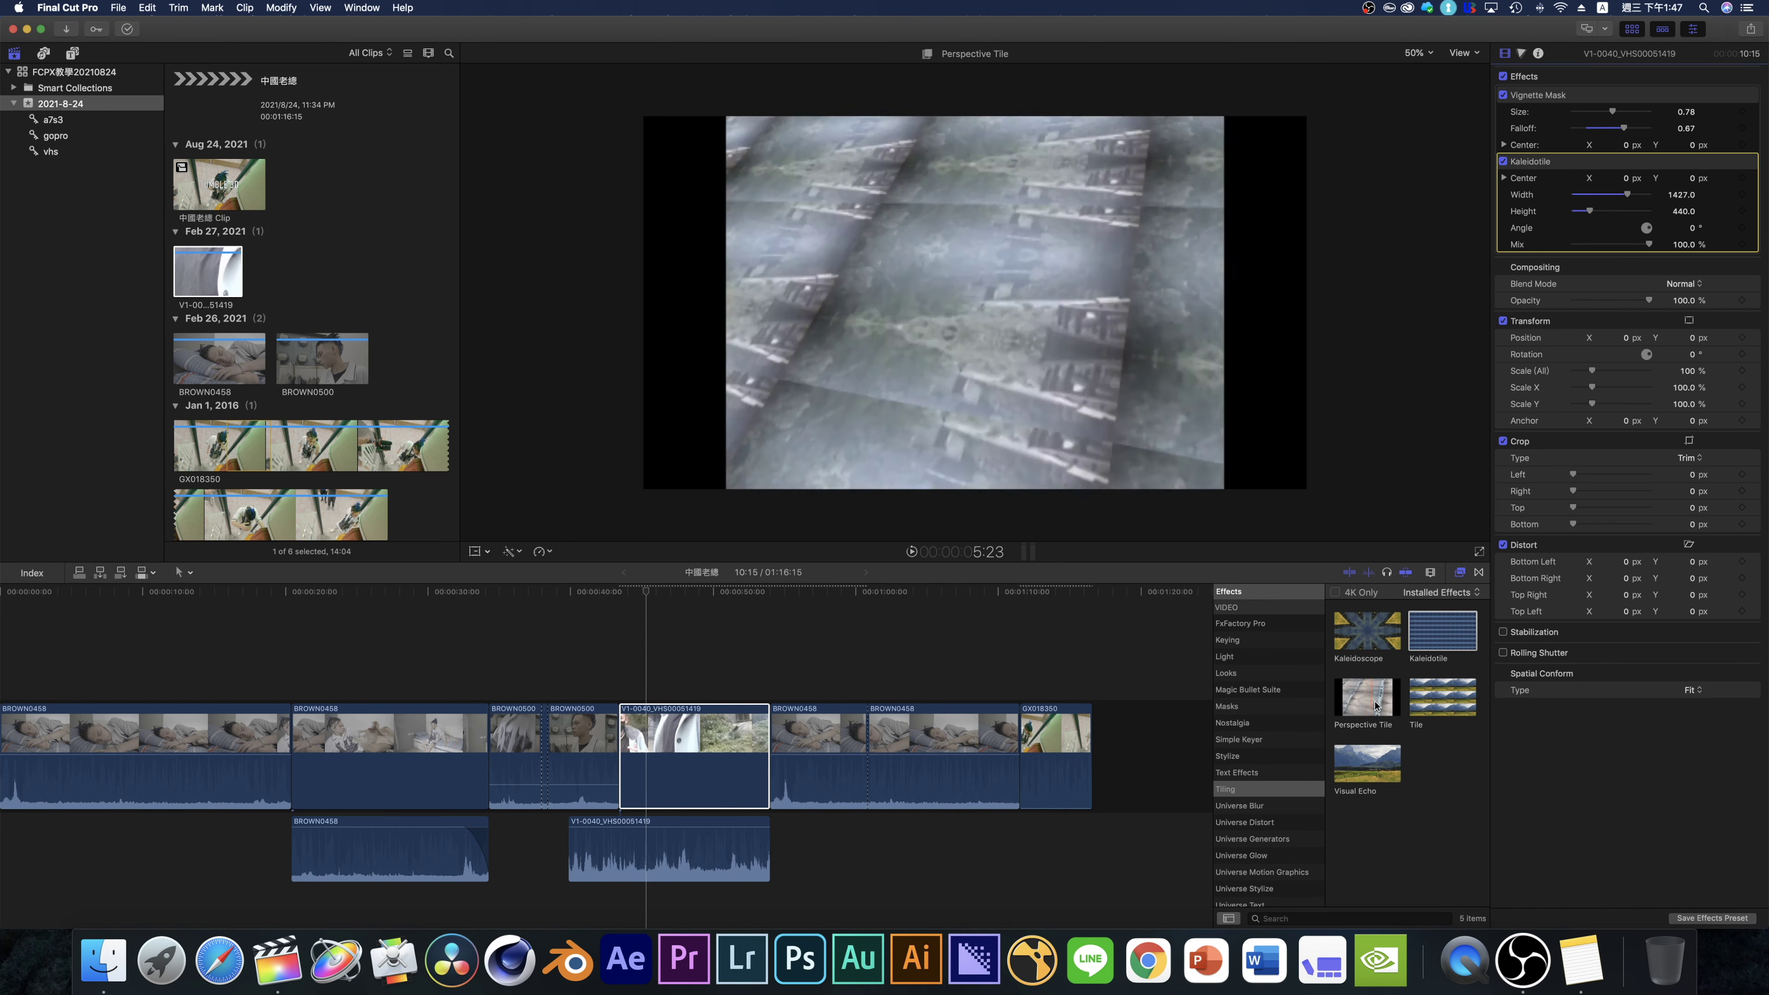
{"action": "left_click", "coordinate": [1352, 698]}
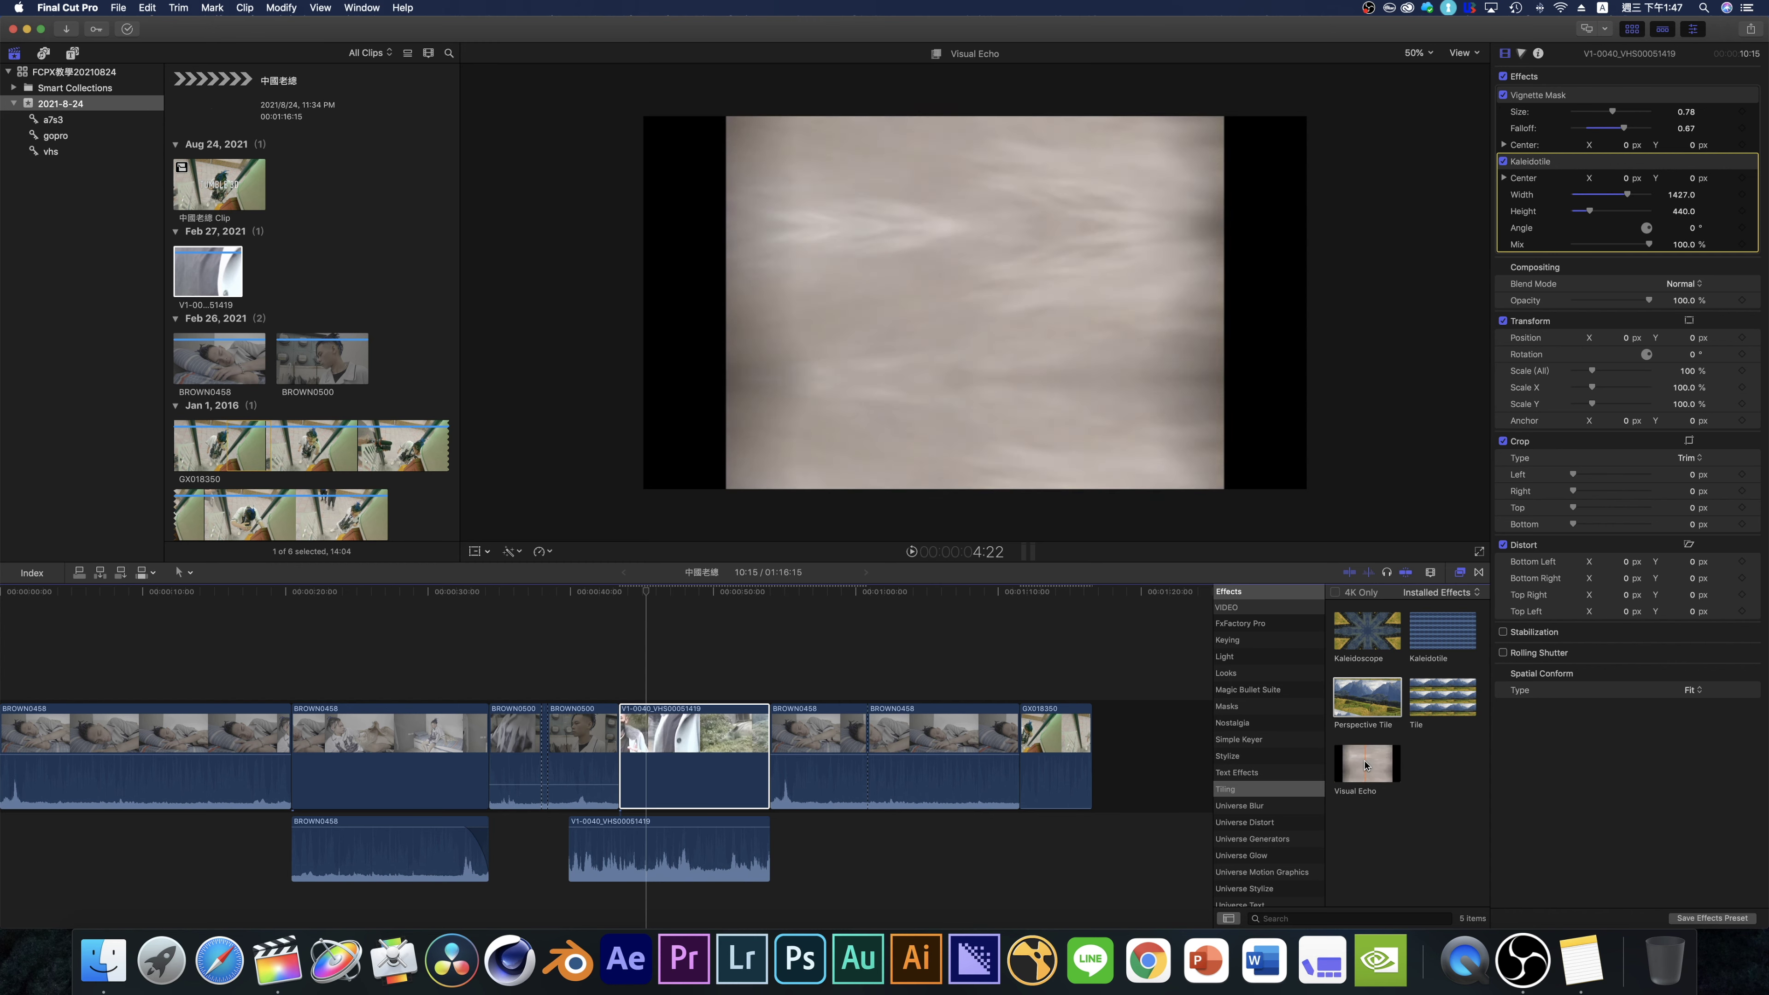
- Apply the Visual Echo effect to the VHS clip in place of its other effects, and move the playhead to 48:04
{"action": "double_click", "coordinate": [1365, 765]}
{"action": "left_click_drag", "start_coordinate": [645, 592], "coordinate": [686, 592]}
- Browse the audio effect categories Echo, Distortion, EQ and Modulation
{"action": "scroll", "coordinate": [1279, 826], "scroll_direction": "down", "scroll_amount": 3}
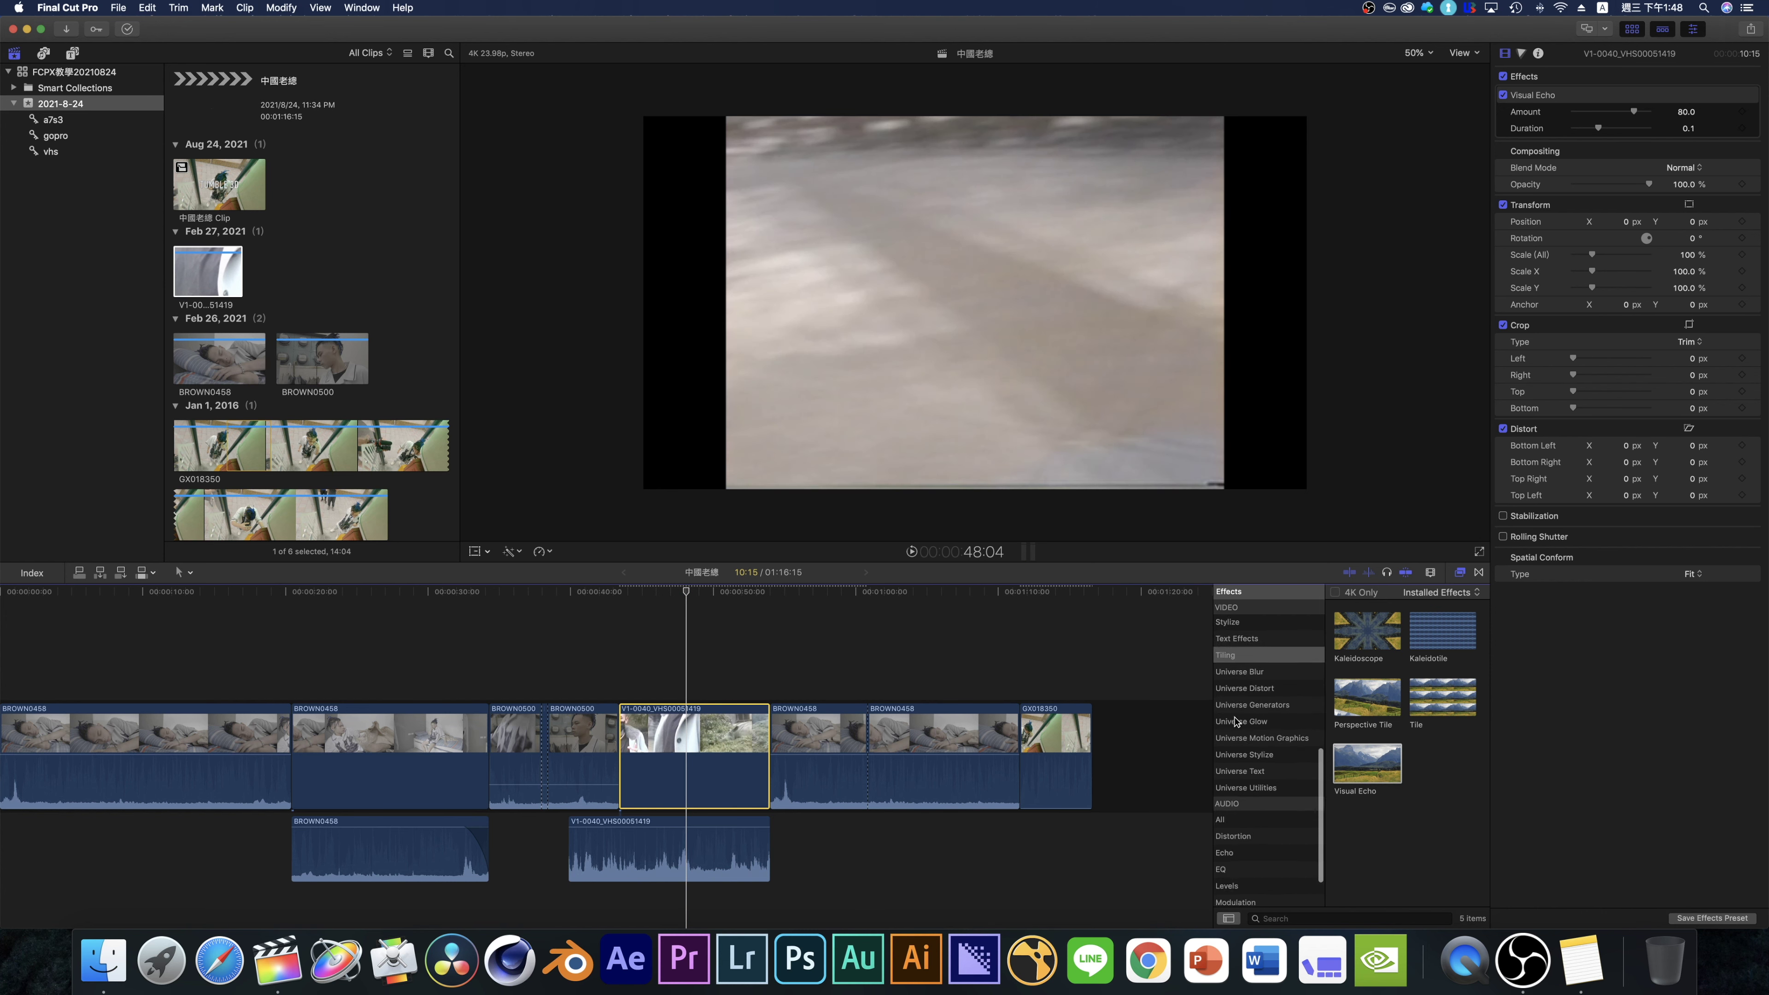
{"action": "scroll", "coordinate": [1236, 723], "scroll_direction": "down", "scroll_amount": 1}
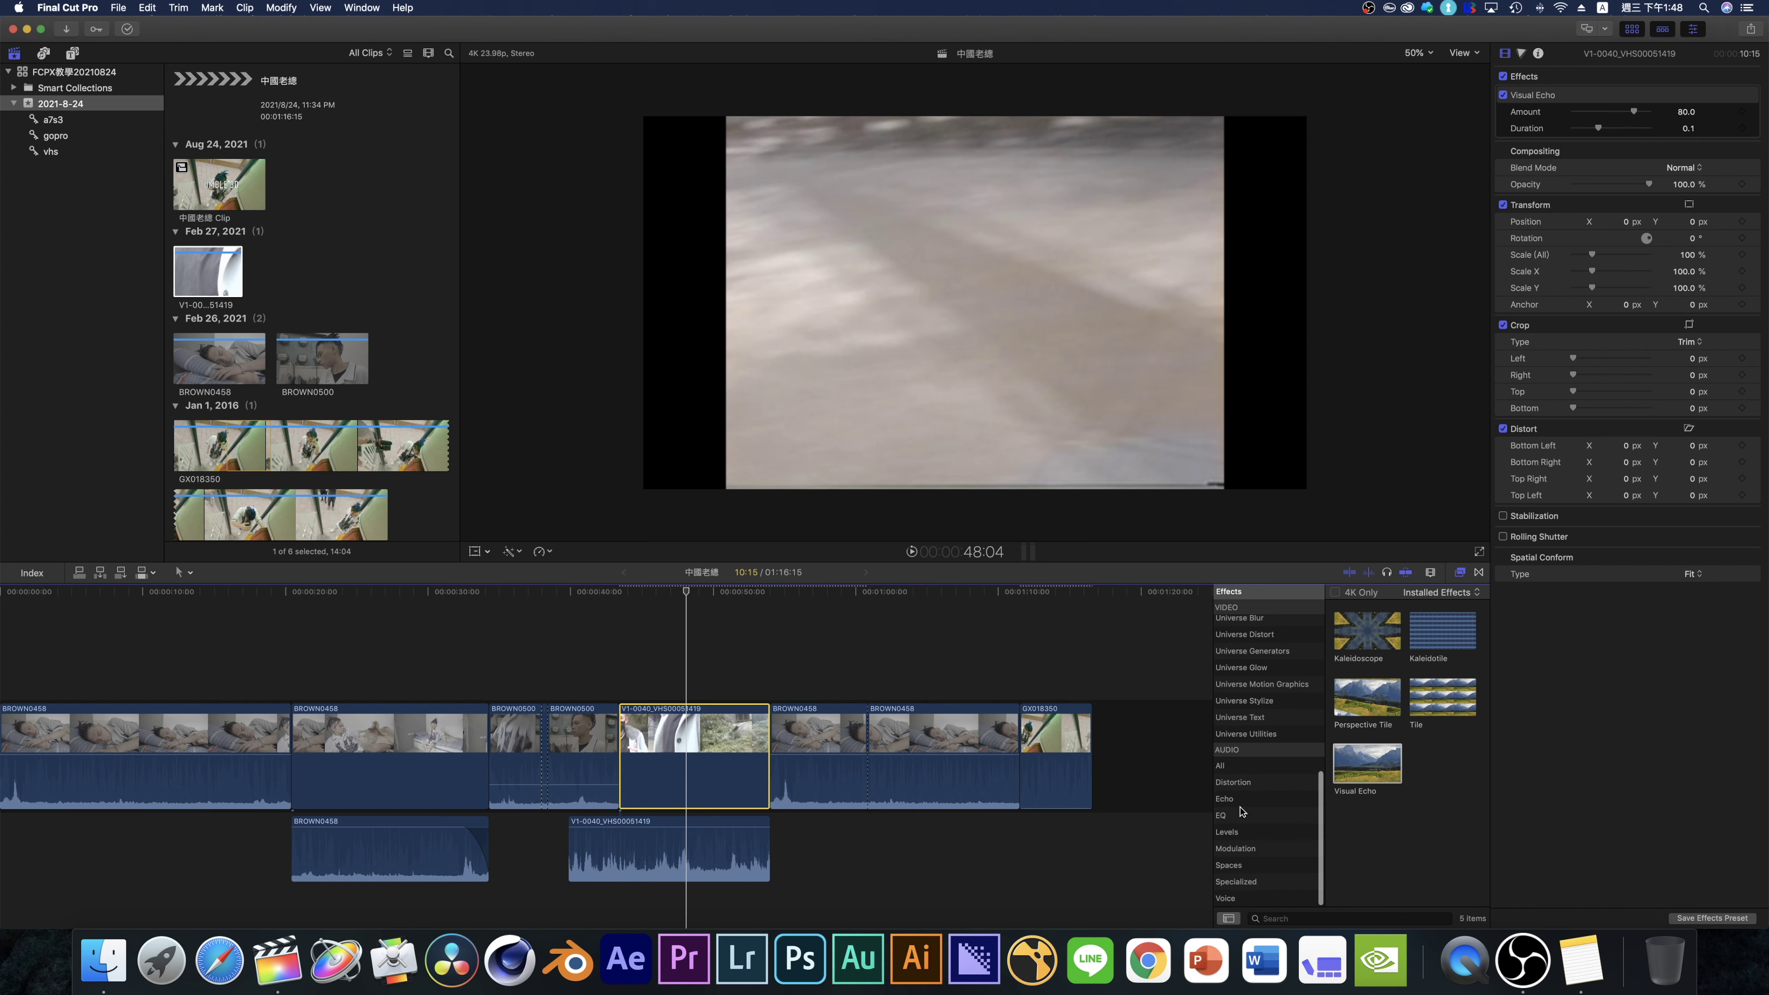
{"action": "left_click", "coordinate": [1248, 792]}
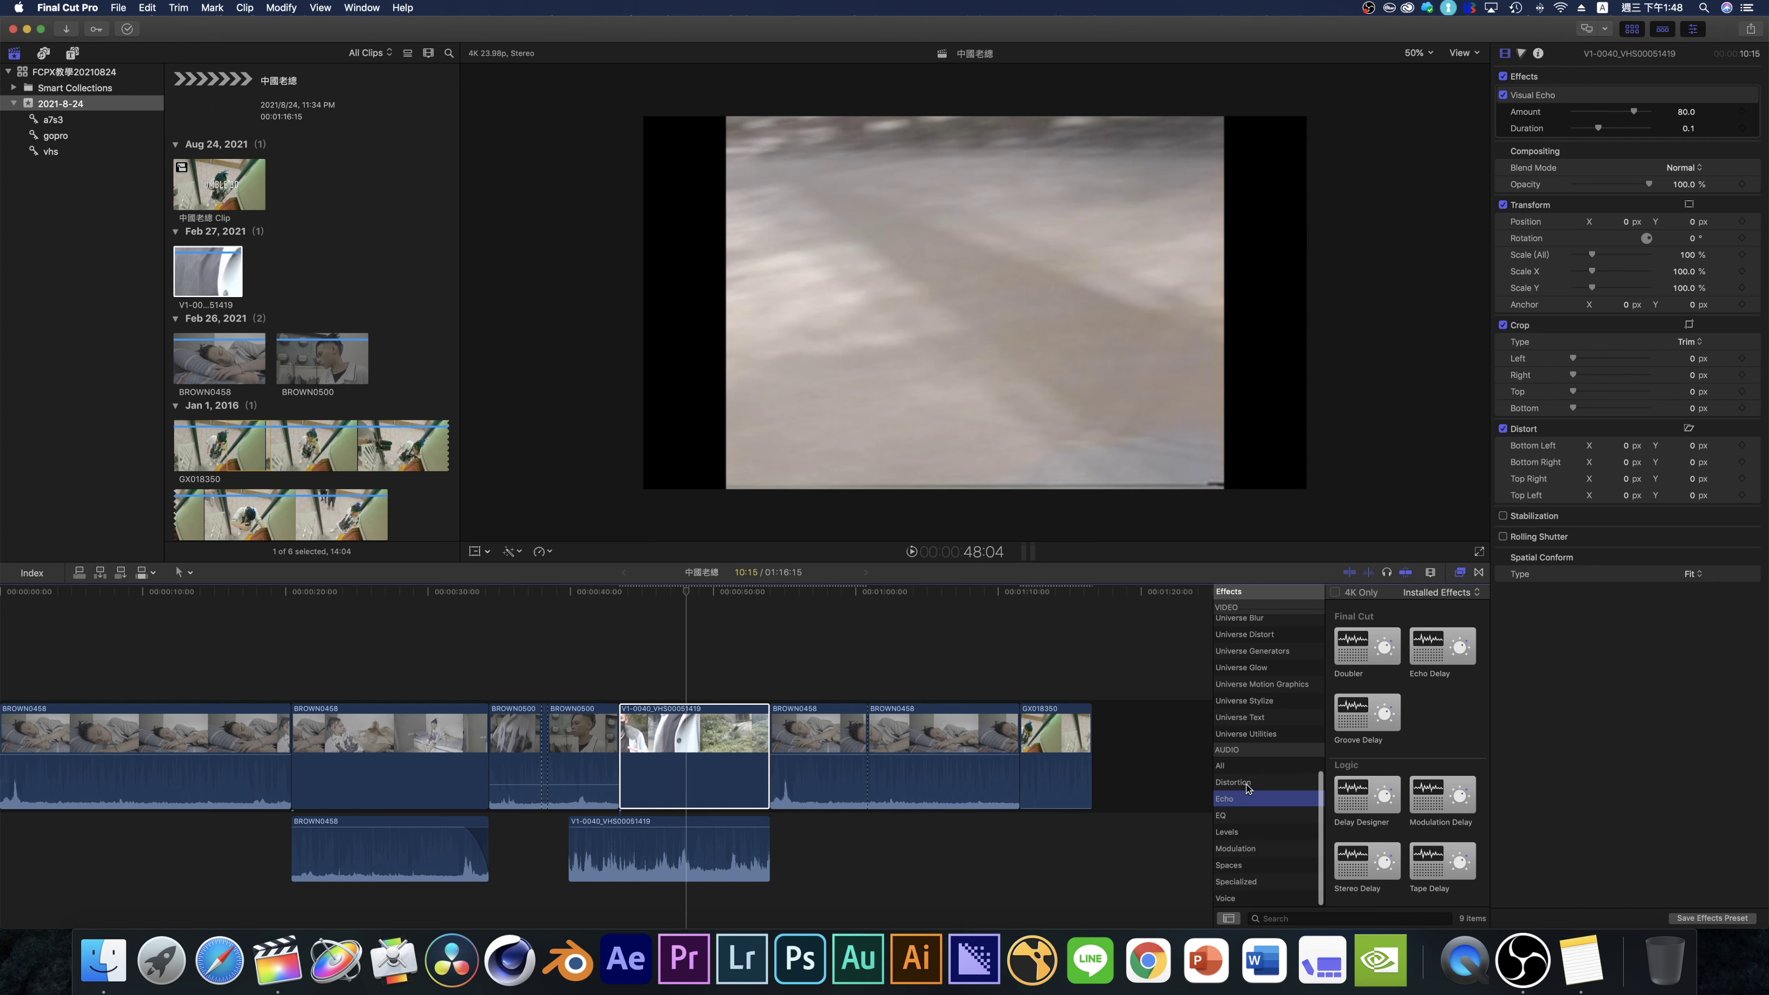
{"action": "left_click", "coordinate": [1247, 784]}
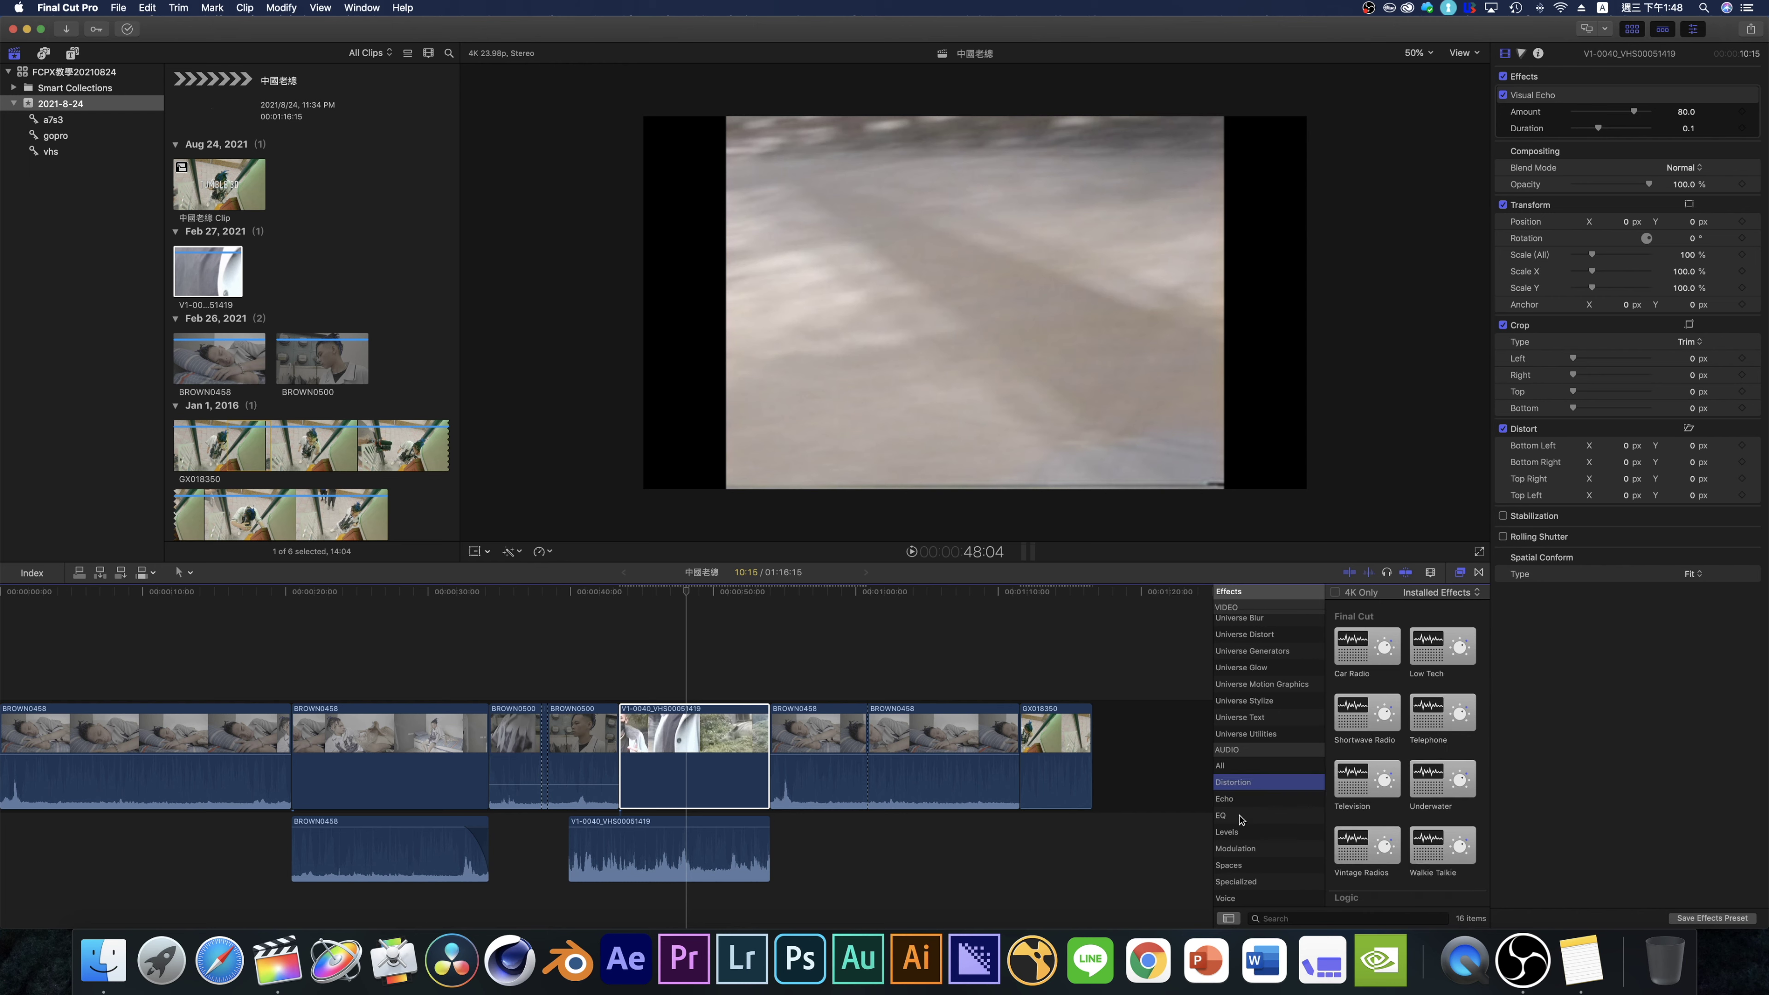
{"action": "left_click", "coordinate": [1241, 817]}
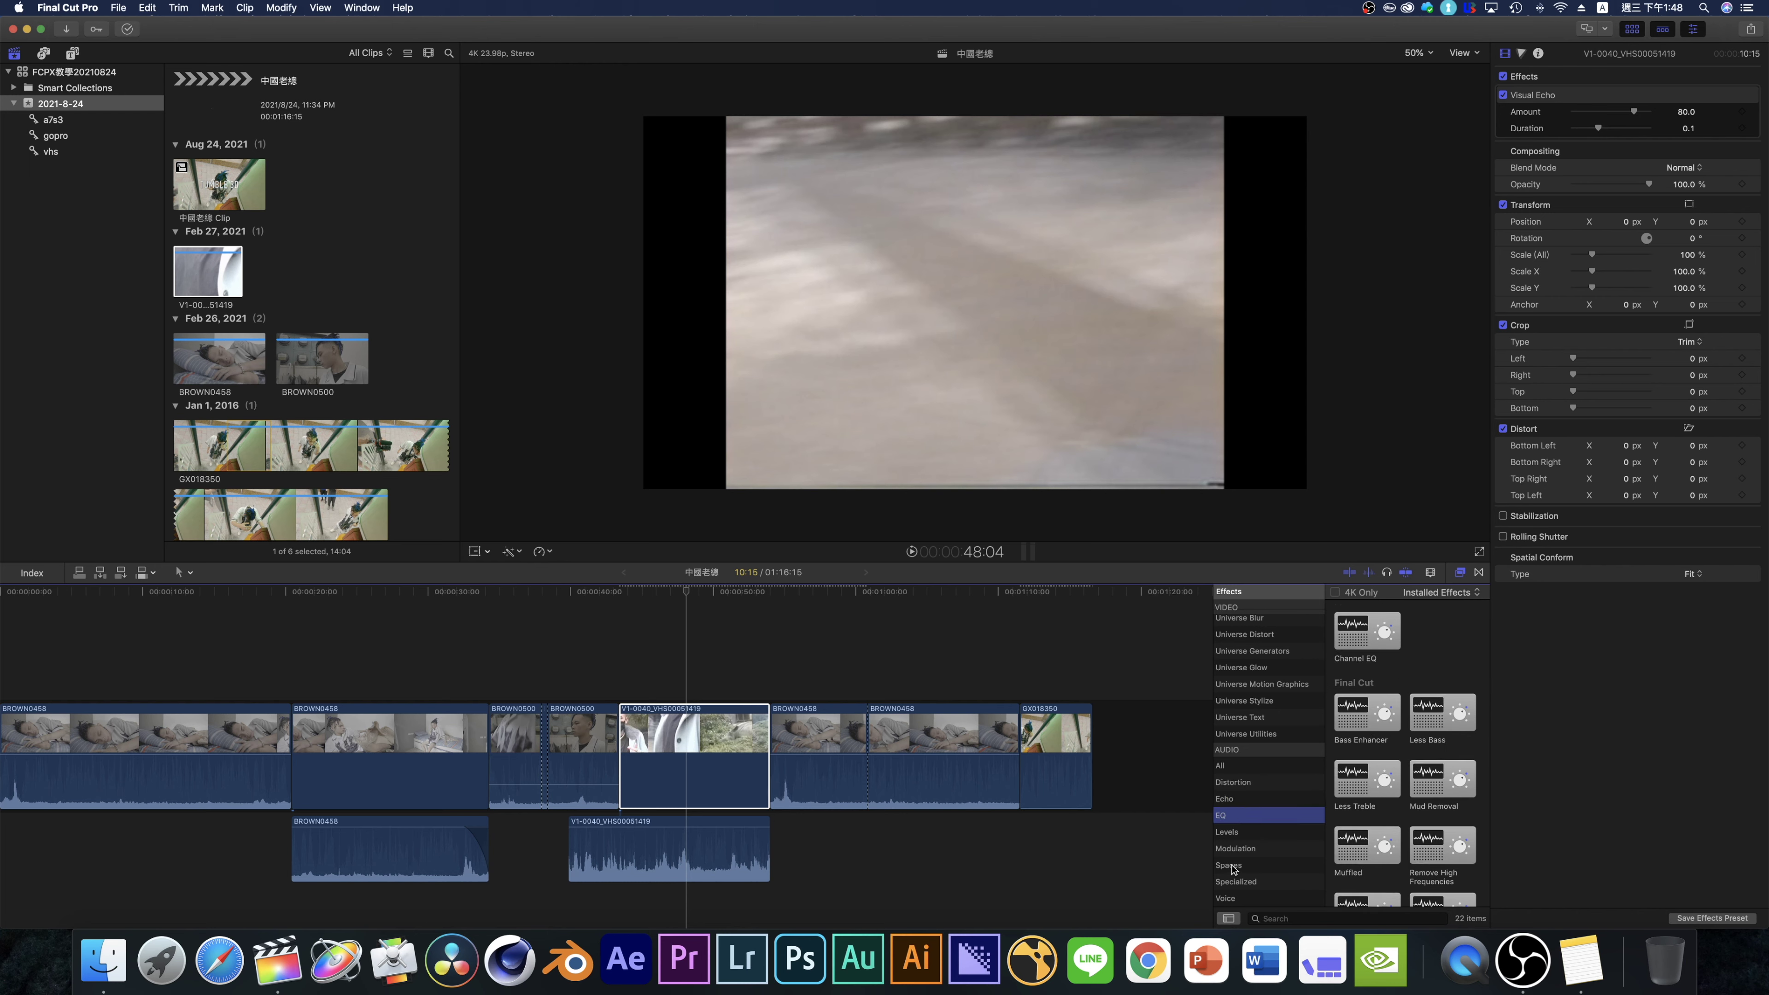
{"action": "left_click", "coordinate": [1245, 848]}
- Browse the Spaces and Voice audio effect categories, previewing Large Room on the VHS clip
{"action": "left_click", "coordinate": [1254, 867]}
{"action": "scroll", "coordinate": [1363, 841], "scroll_direction": "up", "scroll_amount": 2}
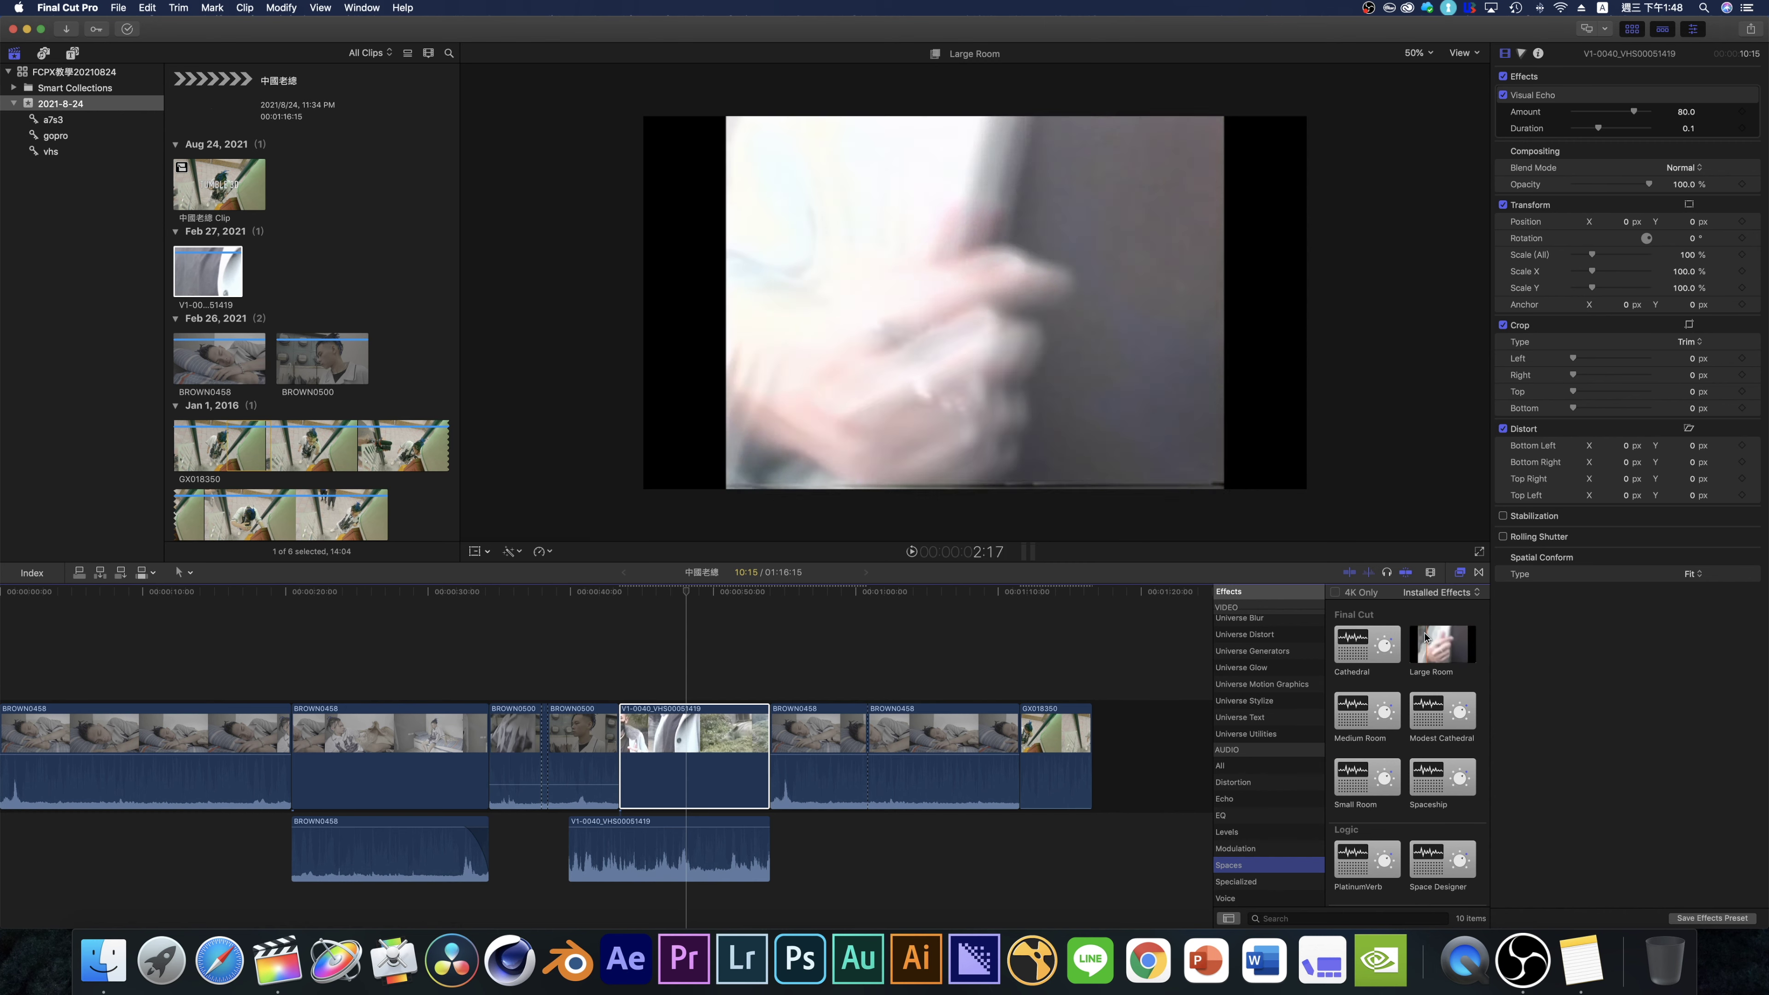
{"action": "scroll", "coordinate": [1409, 747], "scroll_direction": "down", "scroll_amount": 1}
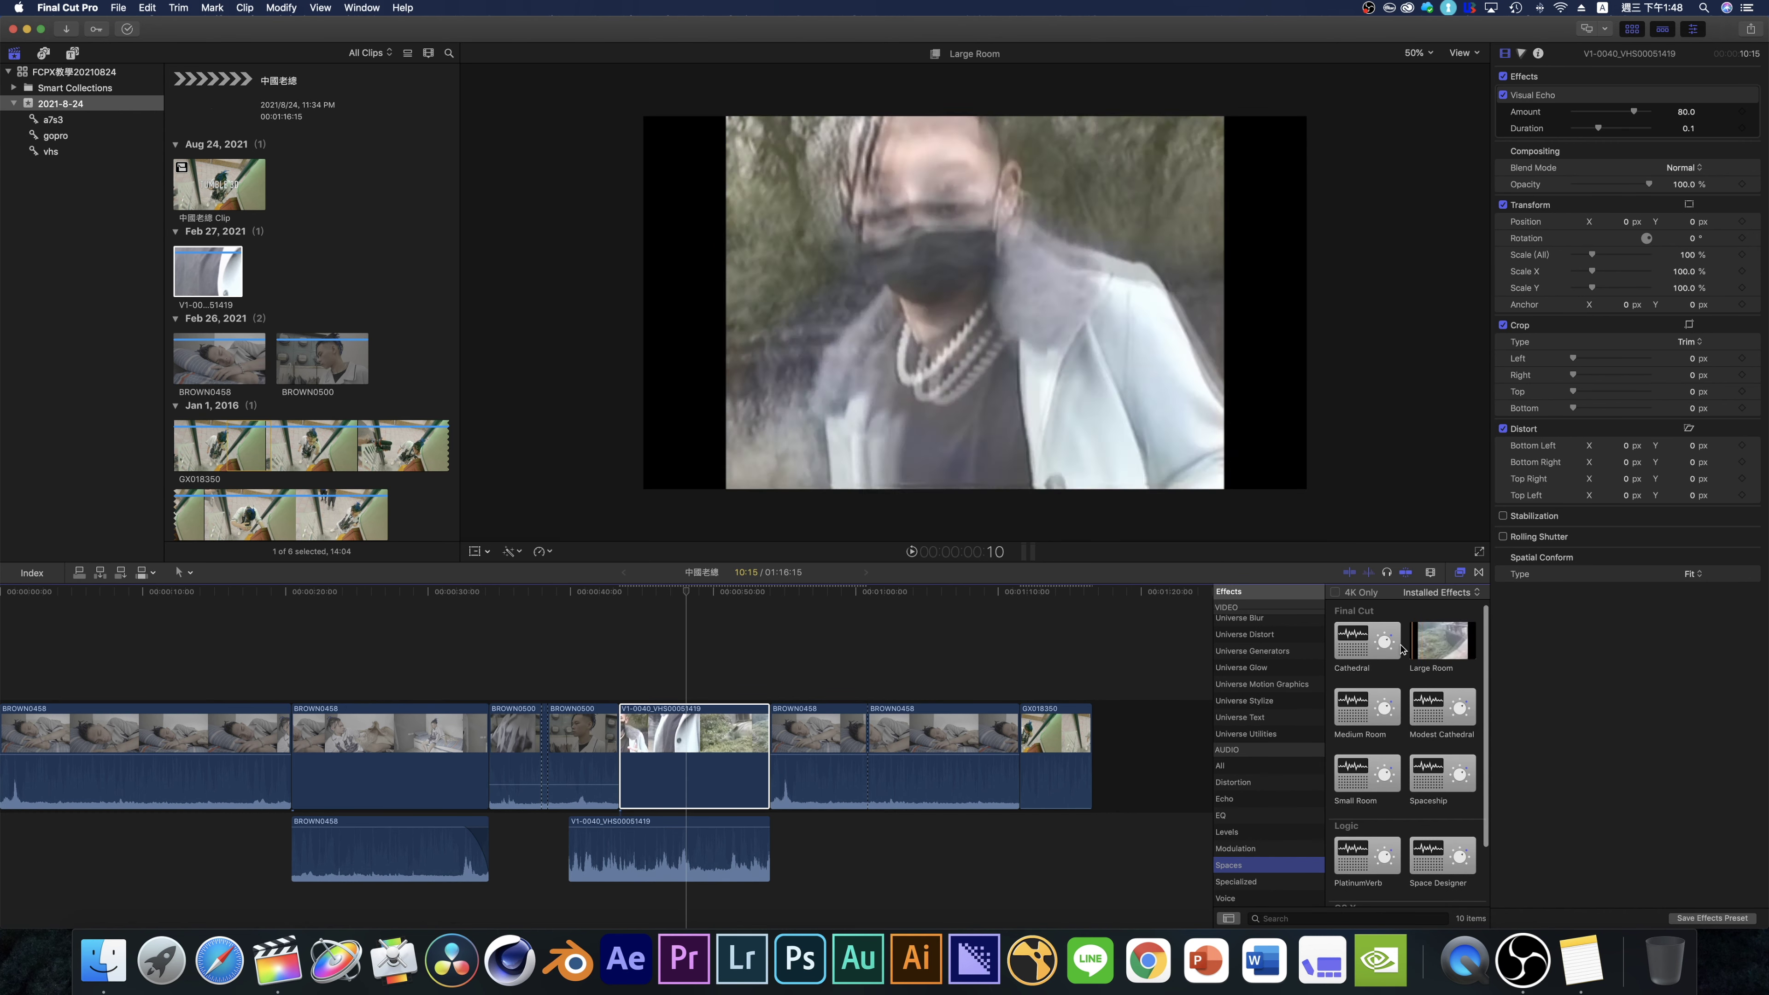
{"action": "scroll", "coordinate": [1428, 704], "scroll_direction": "down", "scroll_amount": 3}
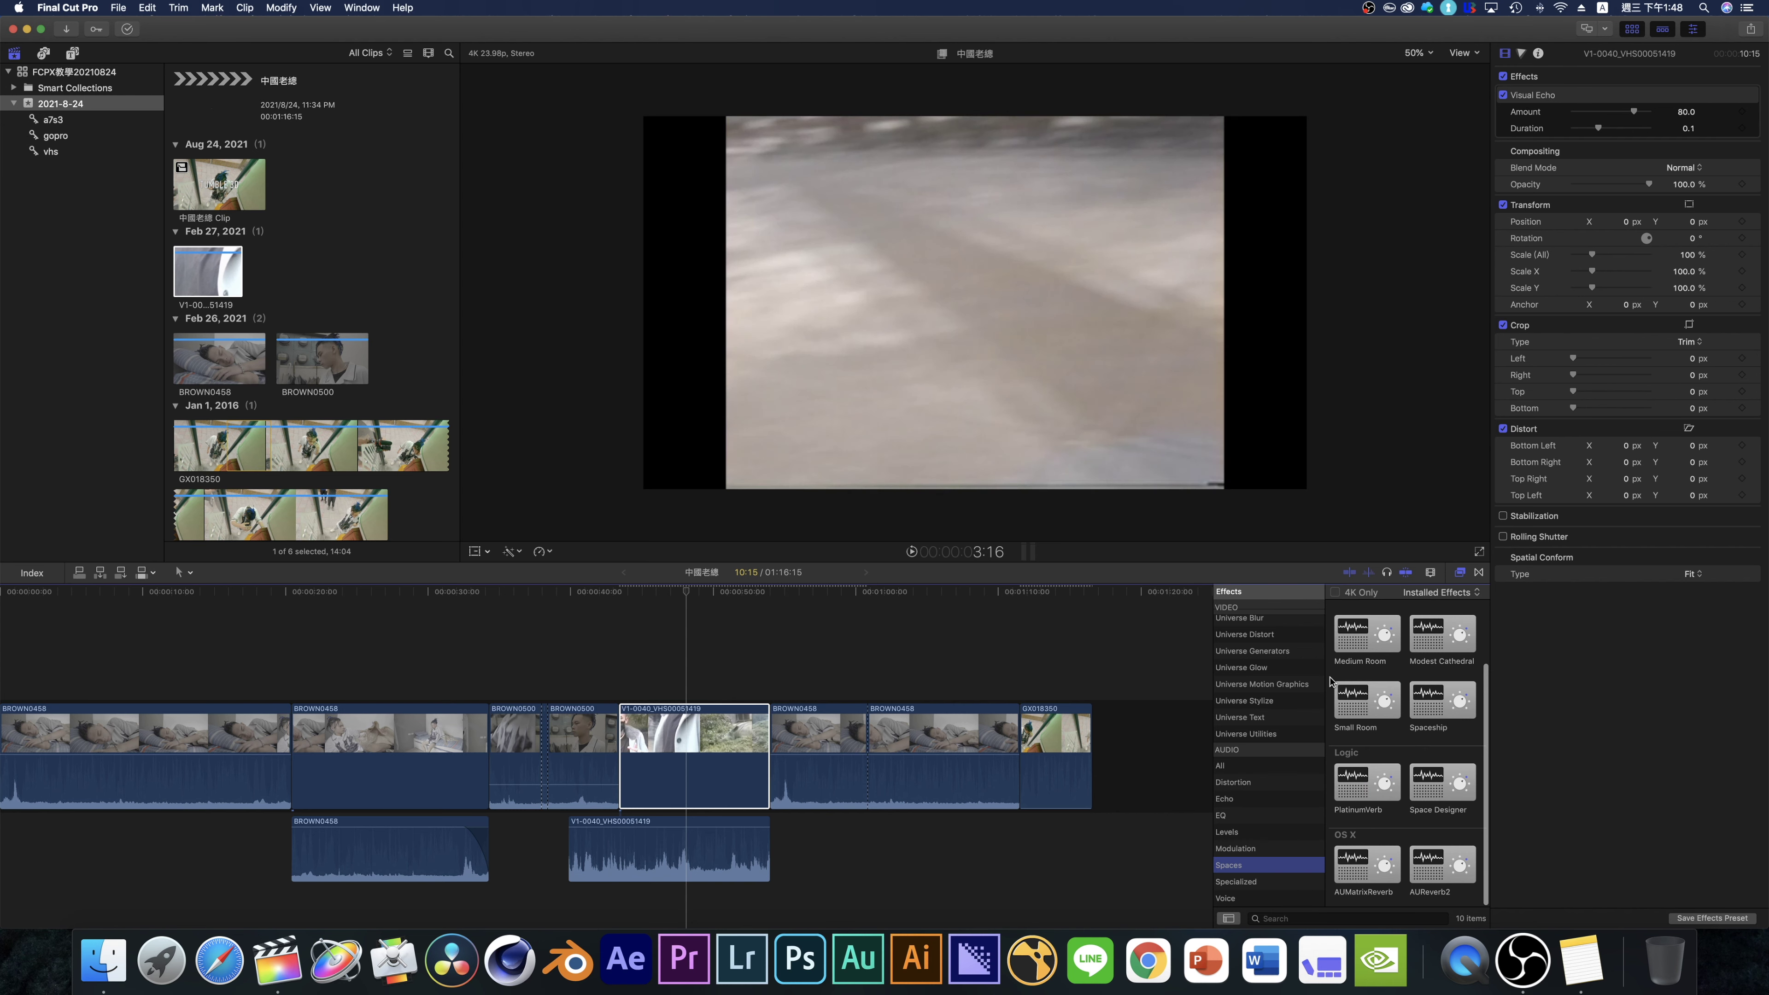
{"action": "left_click", "coordinate": [1235, 898]}
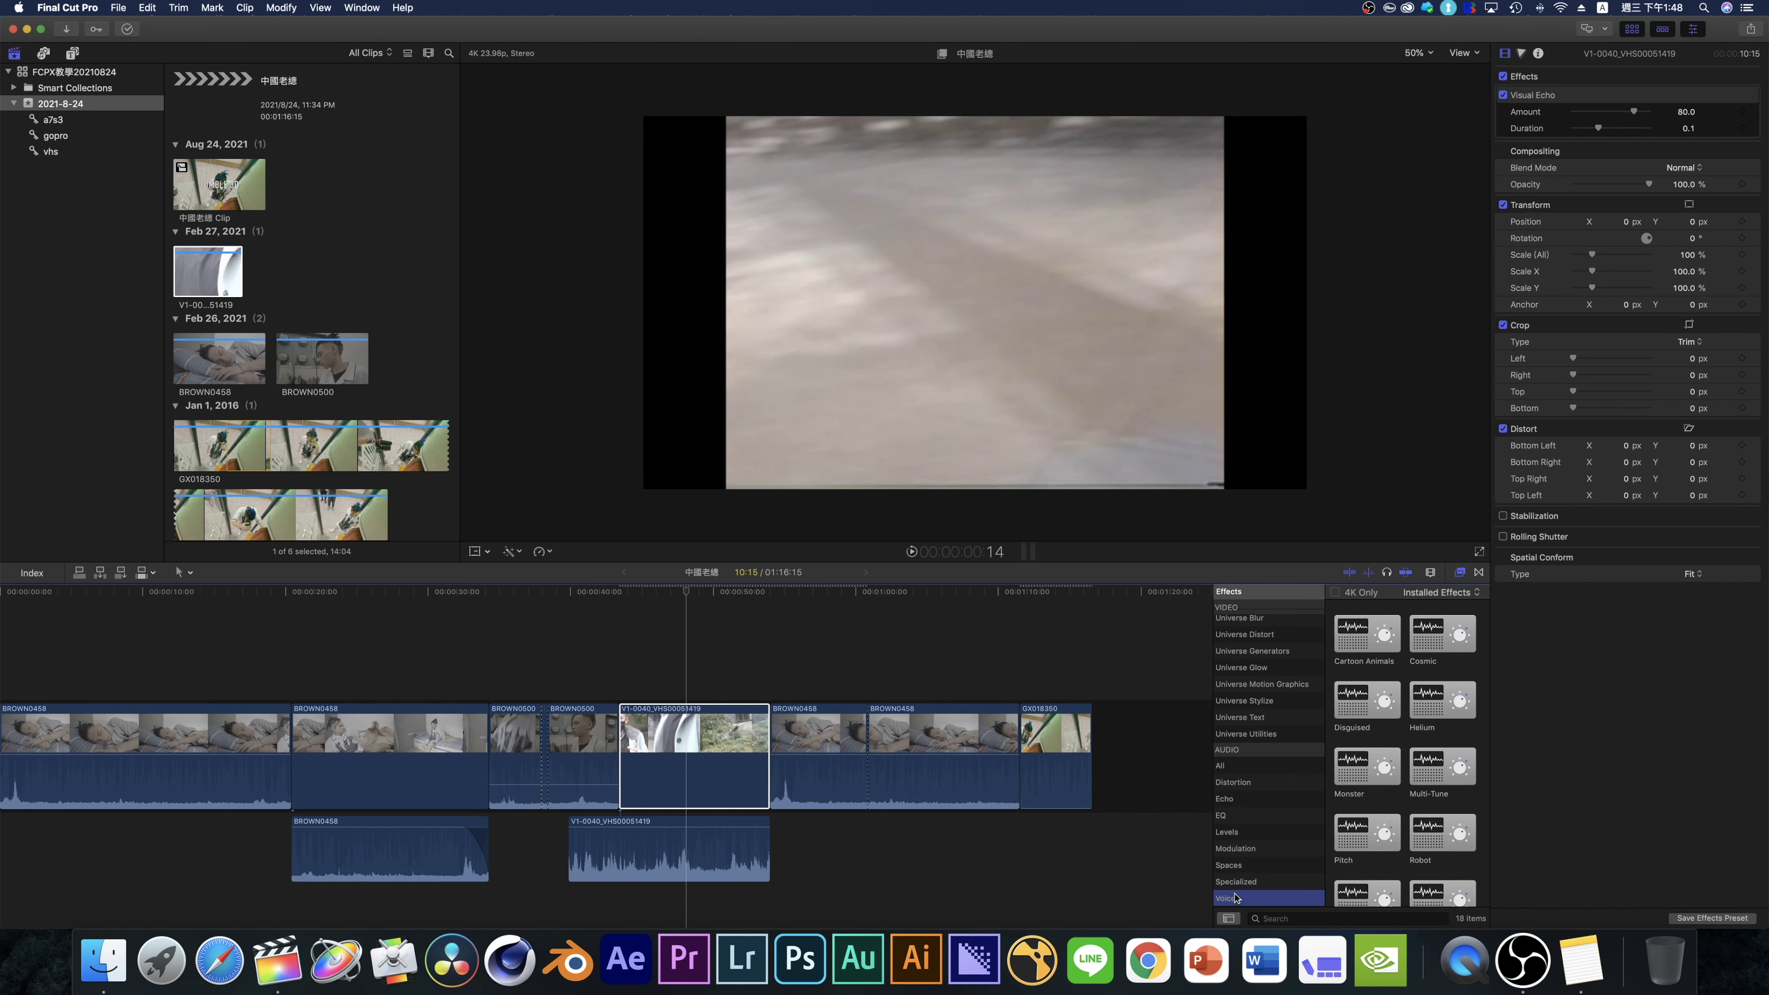
{"action": "scroll", "coordinate": [1393, 781], "scroll_direction": "down", "scroll_amount": 1}
{"action": "scroll", "coordinate": [1433, 796], "scroll_direction": "up", "scroll_amount": 3}
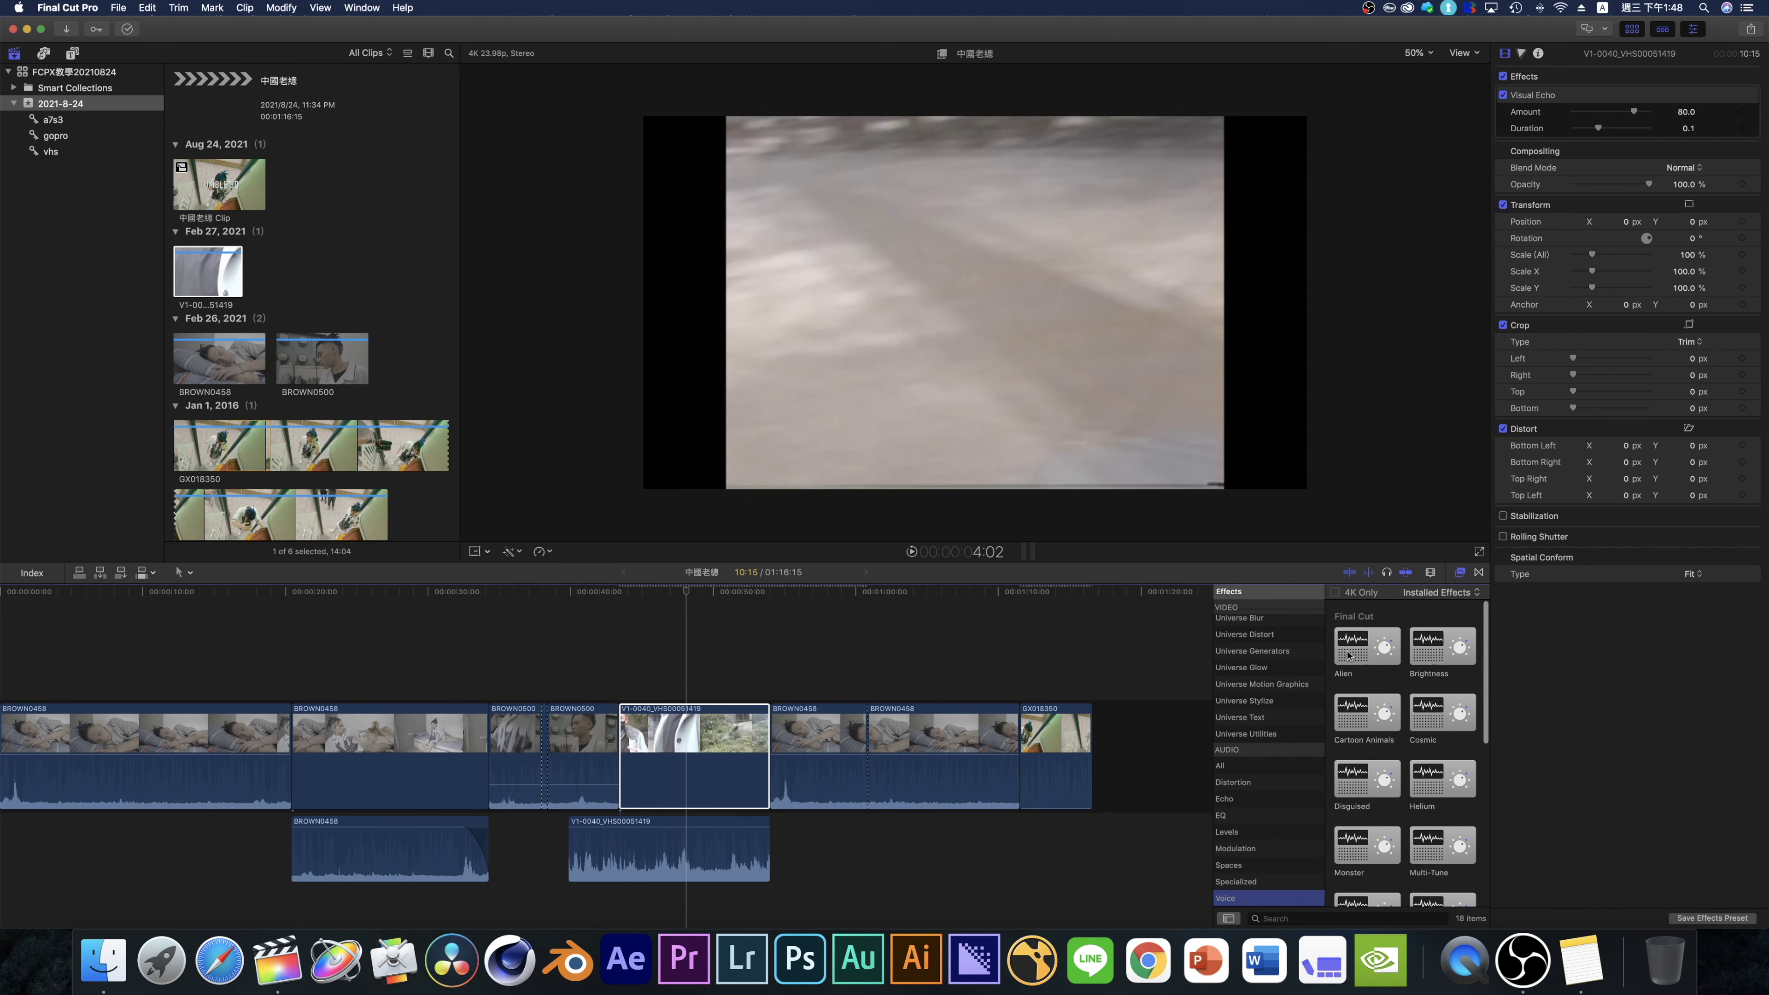
- Switch from the Effects browser to the Transitions browser, toggling it closed and open to demonstrate it
{"action": "left_click", "coordinate": [1213, 552]}
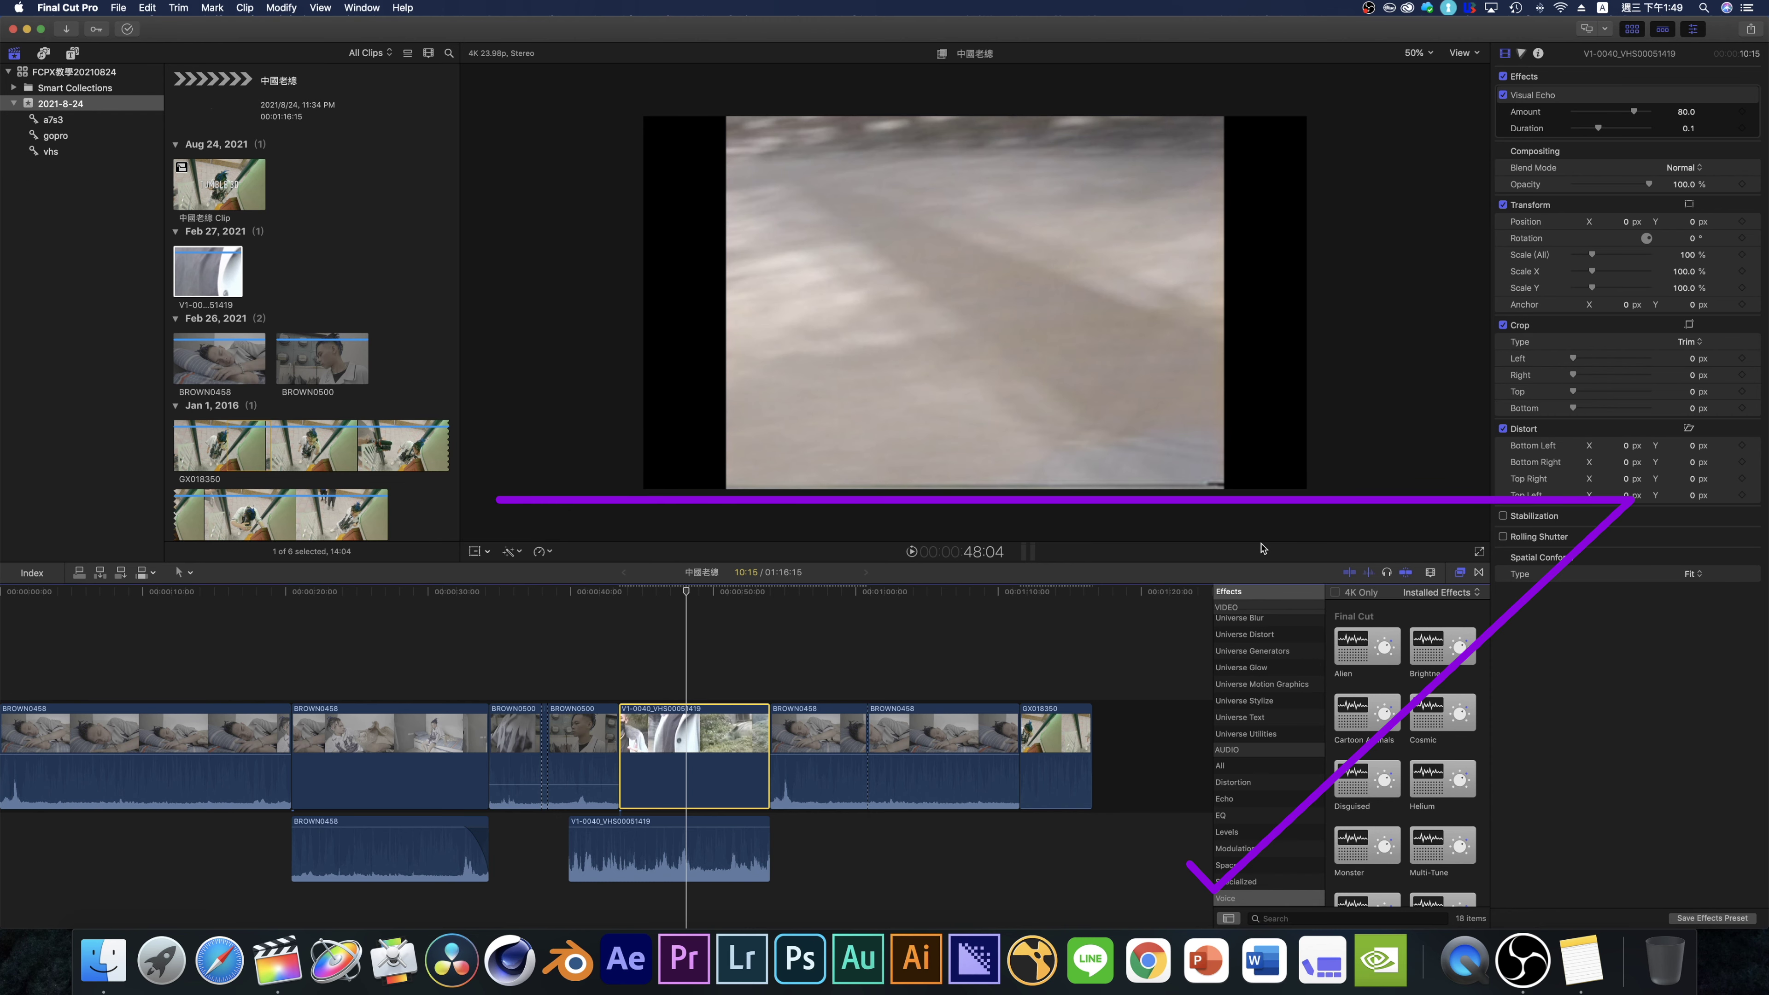
{"action": "key", "text": "ctrl+super+5"}
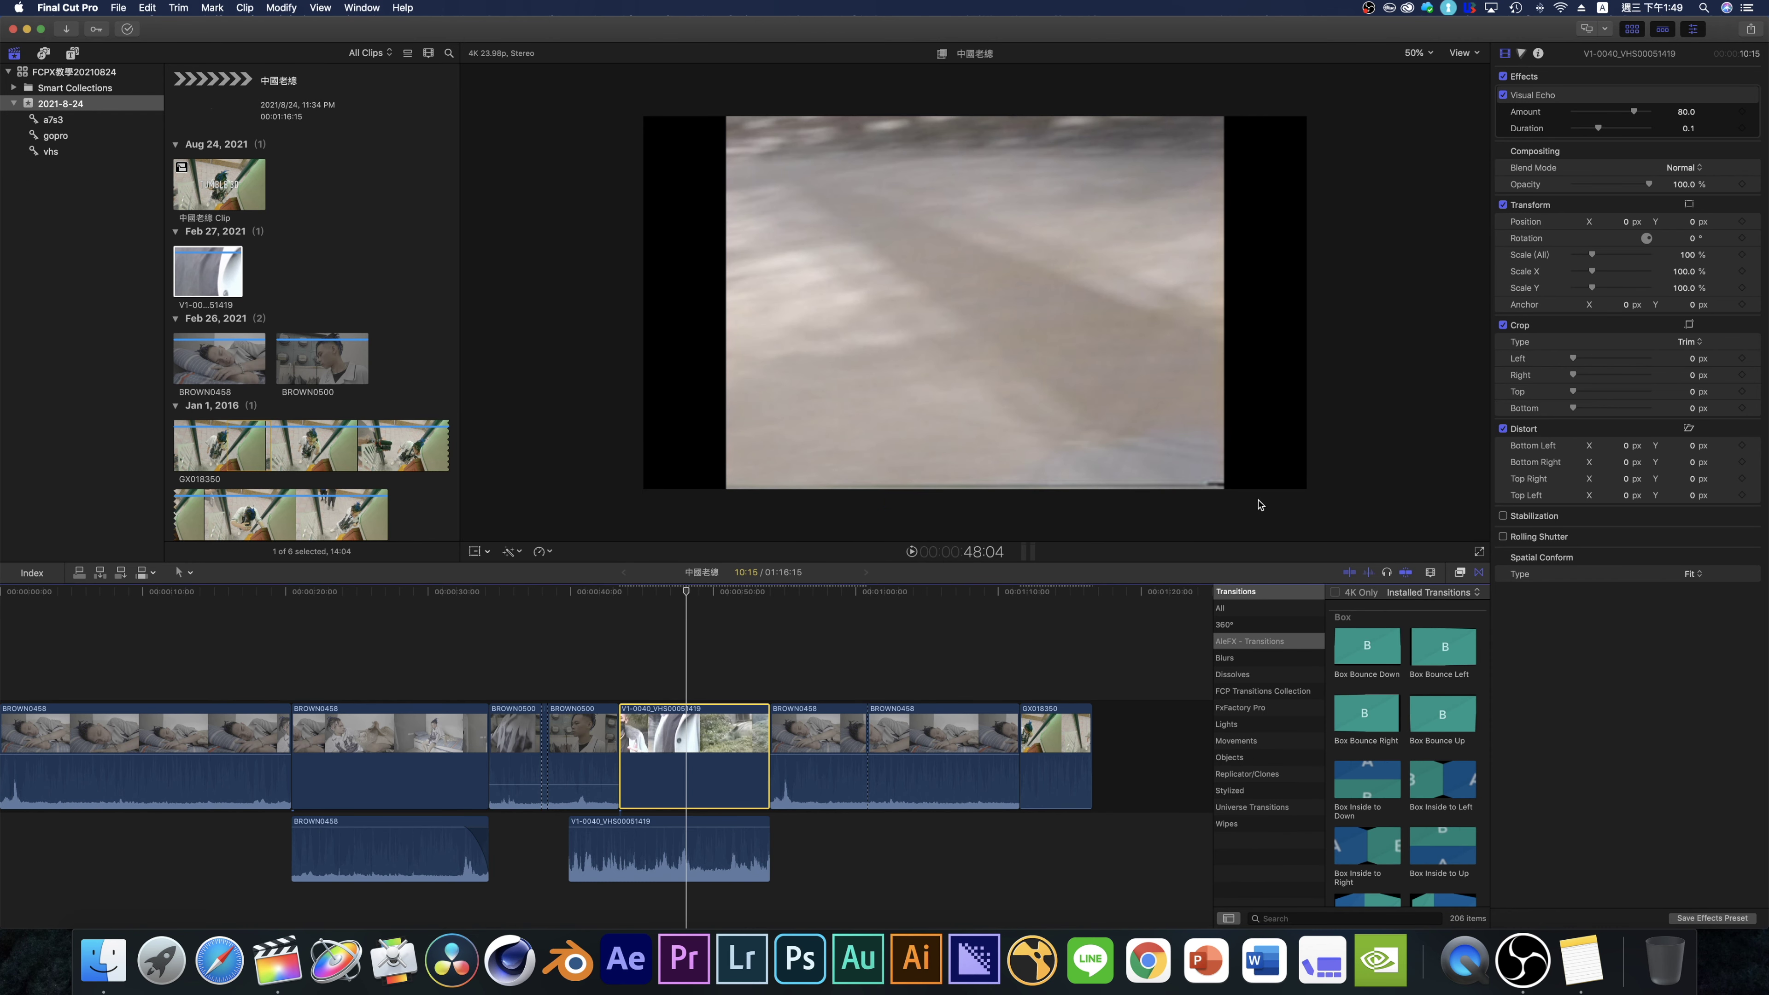
{"action": "key", "text": "ctrl+super+5"}
{"action": "key", "text": "ctrl+super+5"}
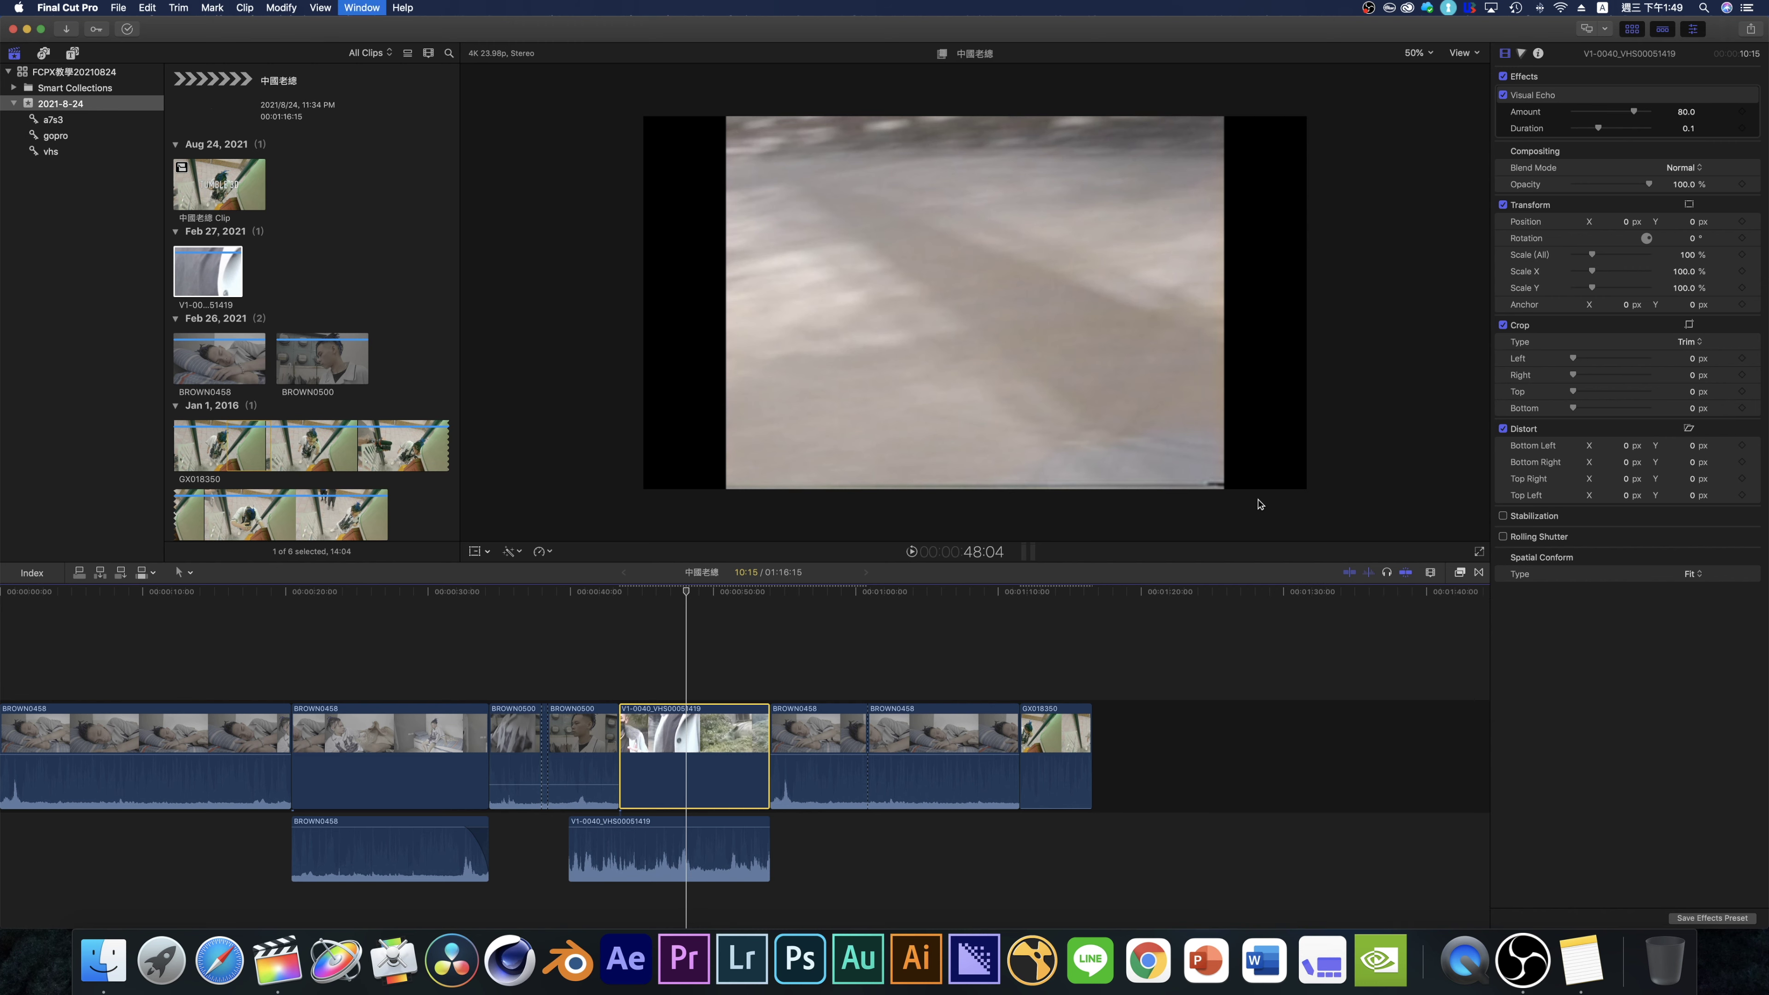
{"action": "key", "text": "ctrl+super+5"}
{"action": "key", "text": "ctrl+super+5"}
{"action": "key", "text": "ctrl+super+5"}
{"action": "key", "text": "ctrl+super+5"}
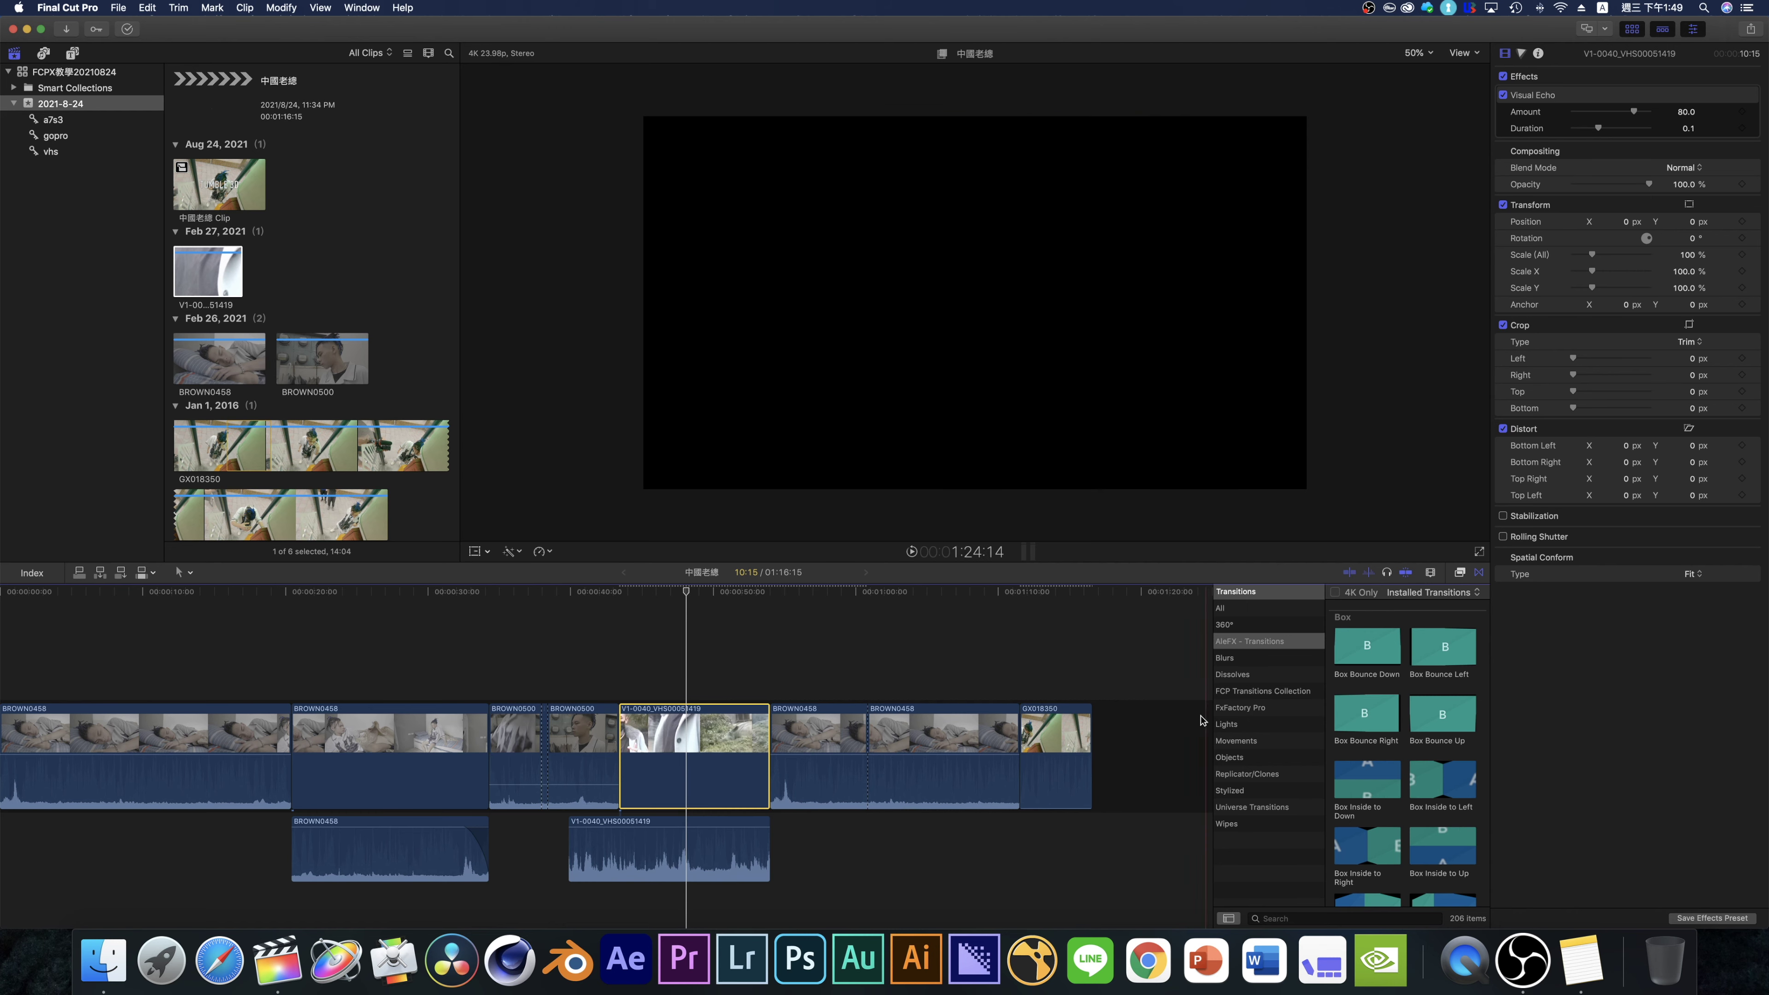
- Show the Blurs transitions and trim the clips at the cut before GX018350, shortening the last BROWN0458 clip to 7:22
{"action": "left_click", "coordinate": [1246, 660]}
{"action": "left_click_drag", "start_coordinate": [1020, 740], "coordinate": [970, 742]}
{"action": "left_click", "coordinate": [927, 739]}
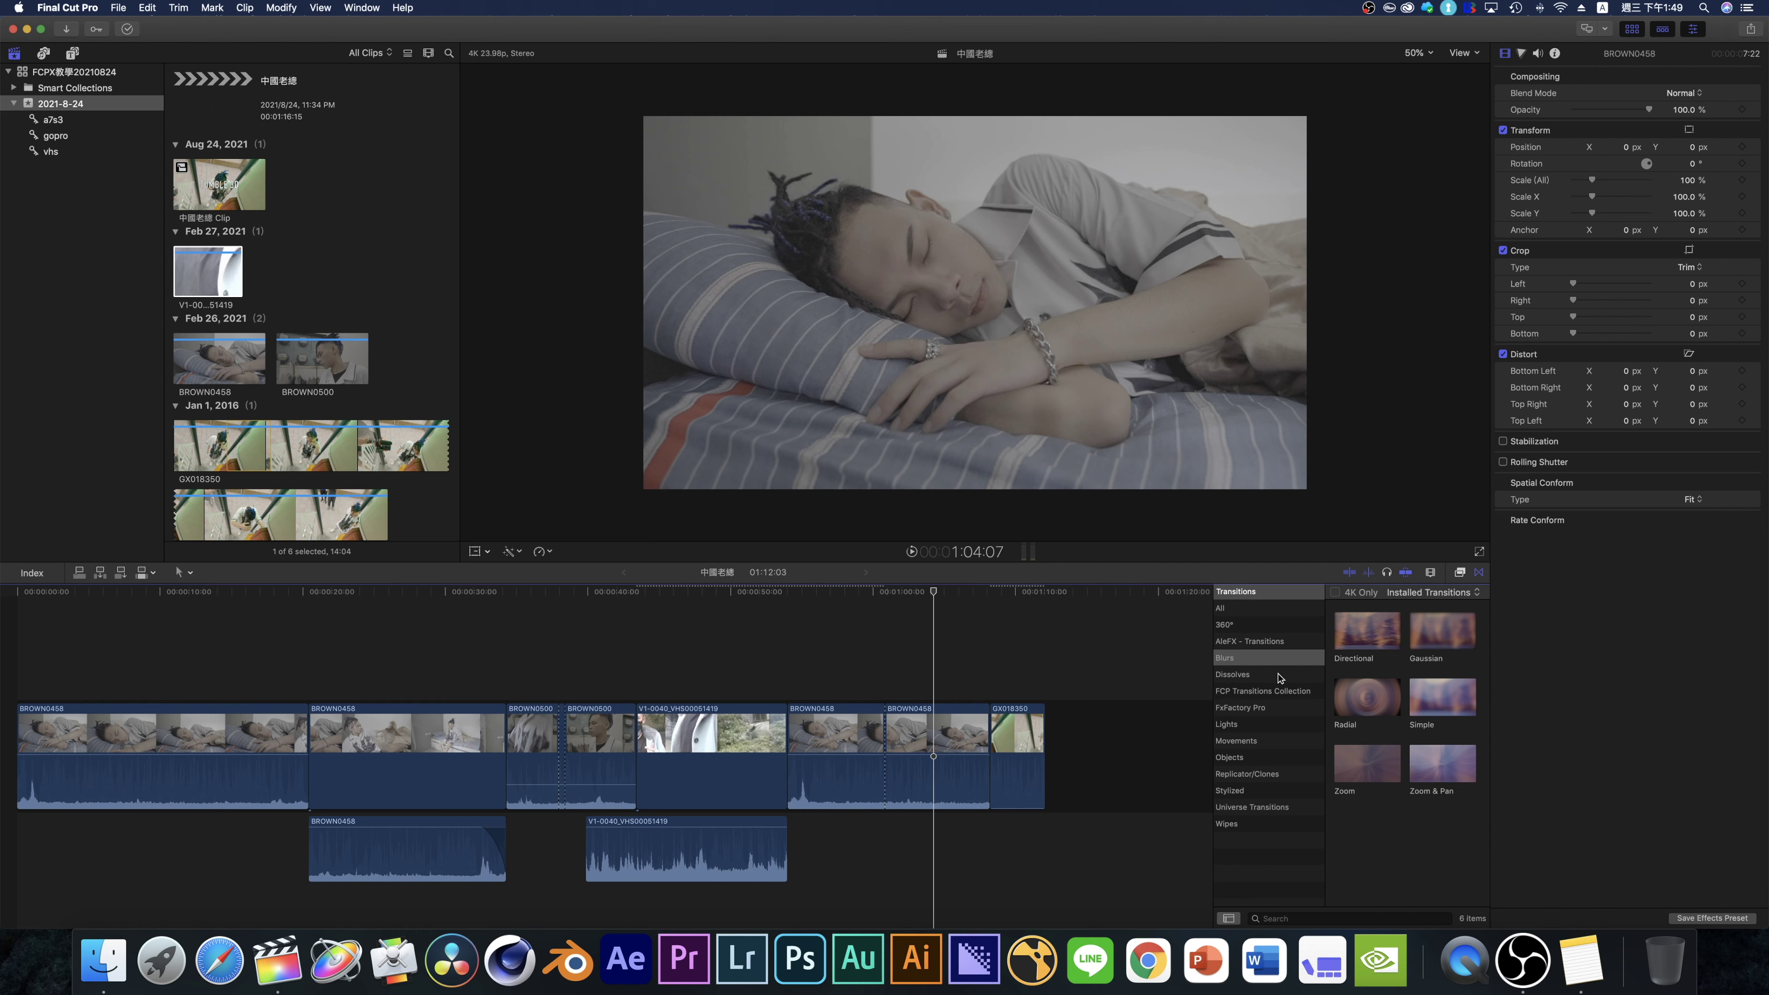
- Browse transition categories including Blurs, Stylized, Dissolves and Lights, and select Lens Flare for preview
{"action": "left_click", "coordinate": [1247, 661]}
{"action": "left_click", "coordinate": [1273, 663]}
{"action": "left_click", "coordinate": [1236, 792]}
{"action": "left_click", "coordinate": [1226, 658]}
{"action": "key", "text": "Down"}
{"action": "key", "text": "Down"}
{"action": "key", "text": "Down"}
{"action": "key", "text": "Down"}
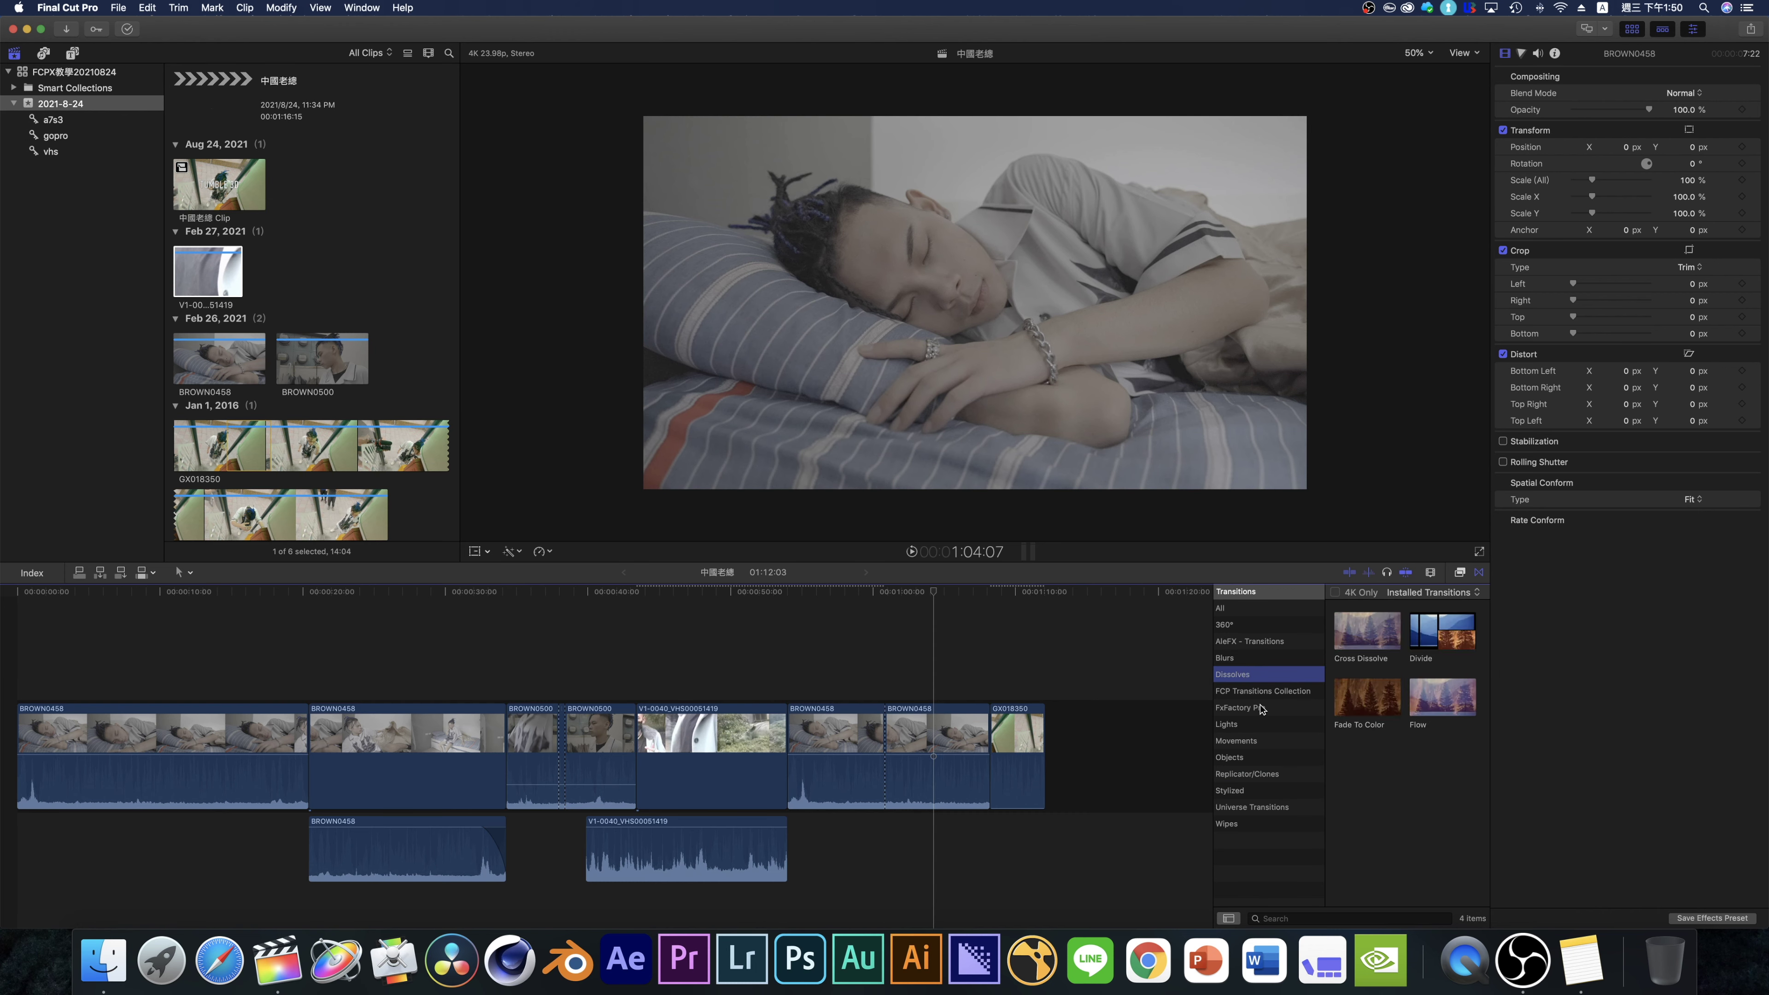
{"action": "left_click", "coordinate": [1337, 699]}
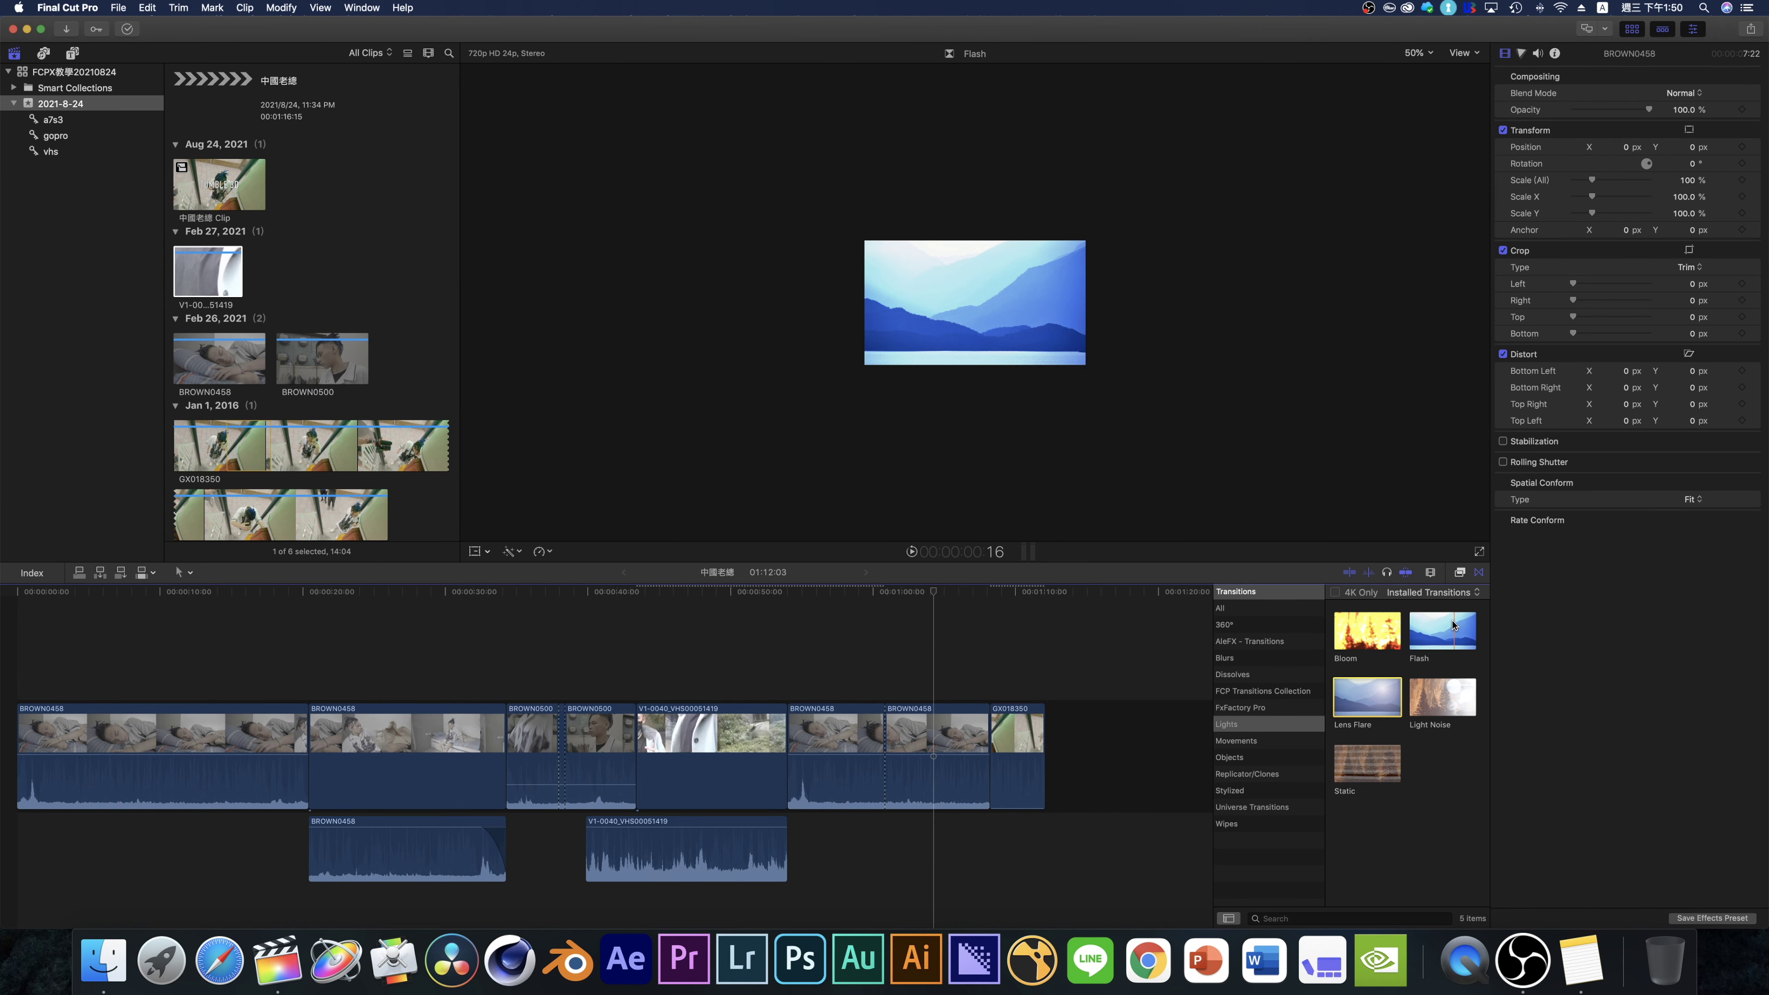
- Add the Flash transition from the Lights category between the last BROWN0458 clip and the GX018350 clip
{"action": "mouse_move", "coordinate": [1439, 624]}
{"action": "left_mouse_down"}
{"action": "mouse_move", "coordinate": [869, 770]}
{"action": "mouse_move", "coordinate": [987, 759]}
{"action": "left_mouse_up"}
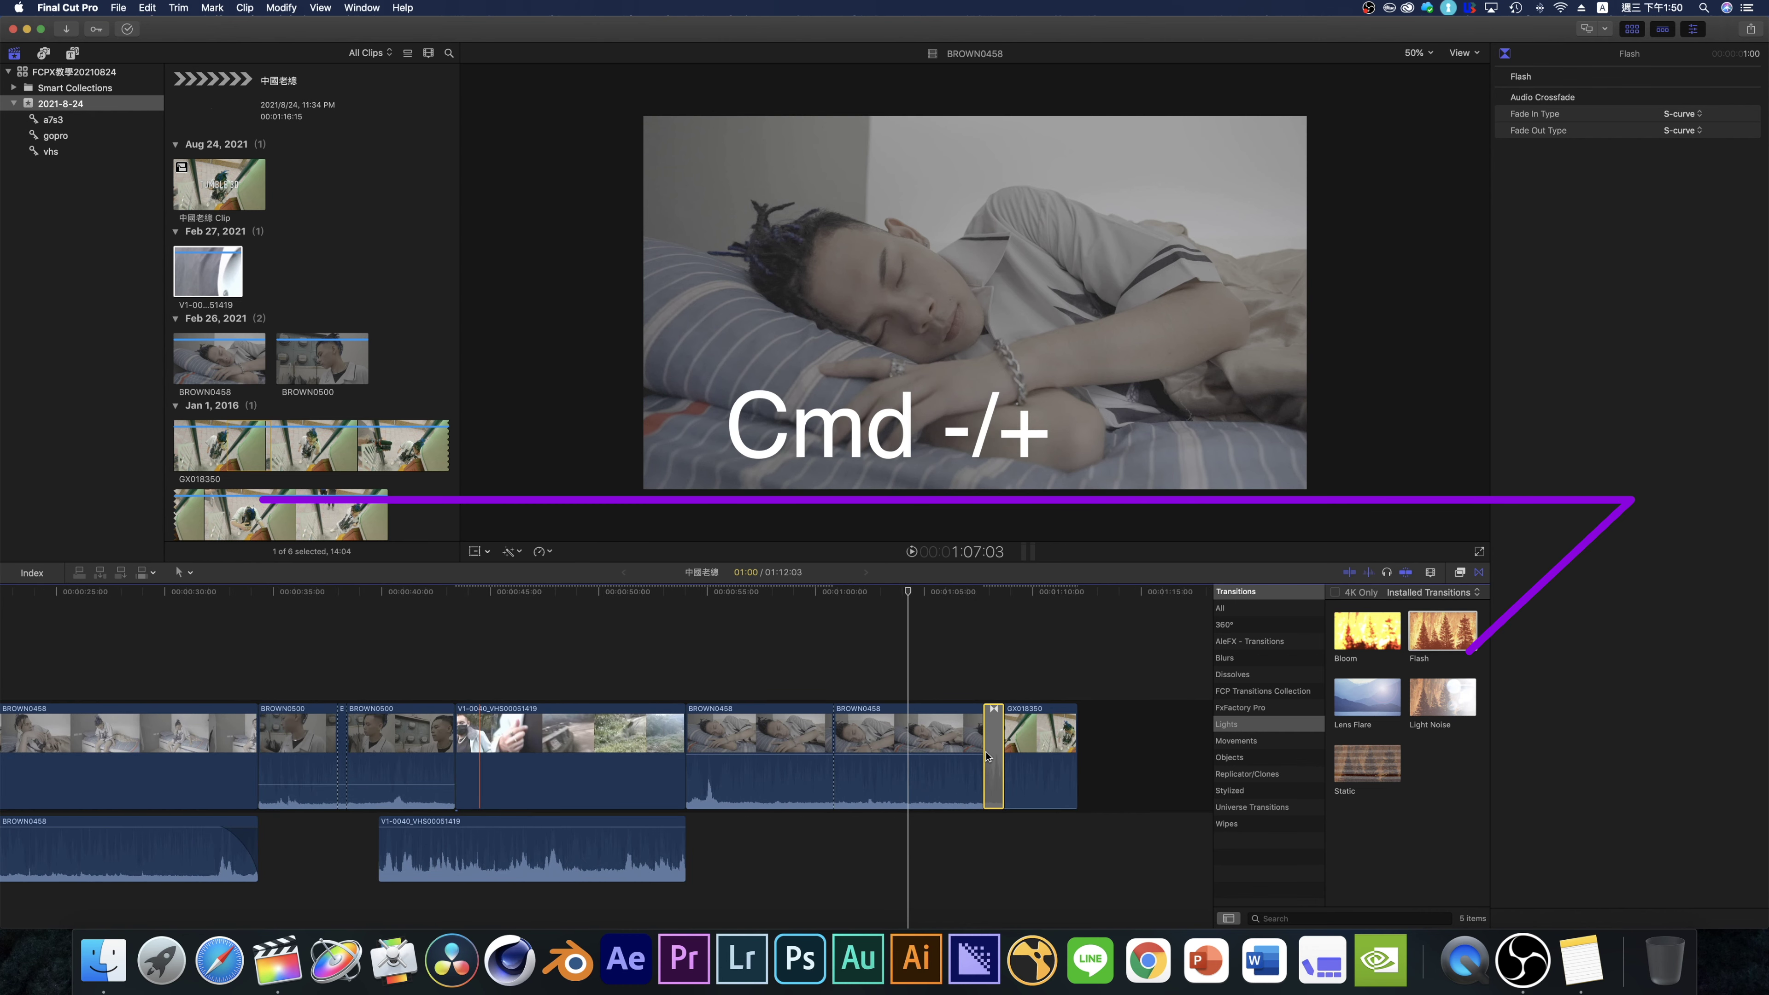
{"action": "key", "text": "super+equal"}
{"action": "key", "text": "super+equal"}
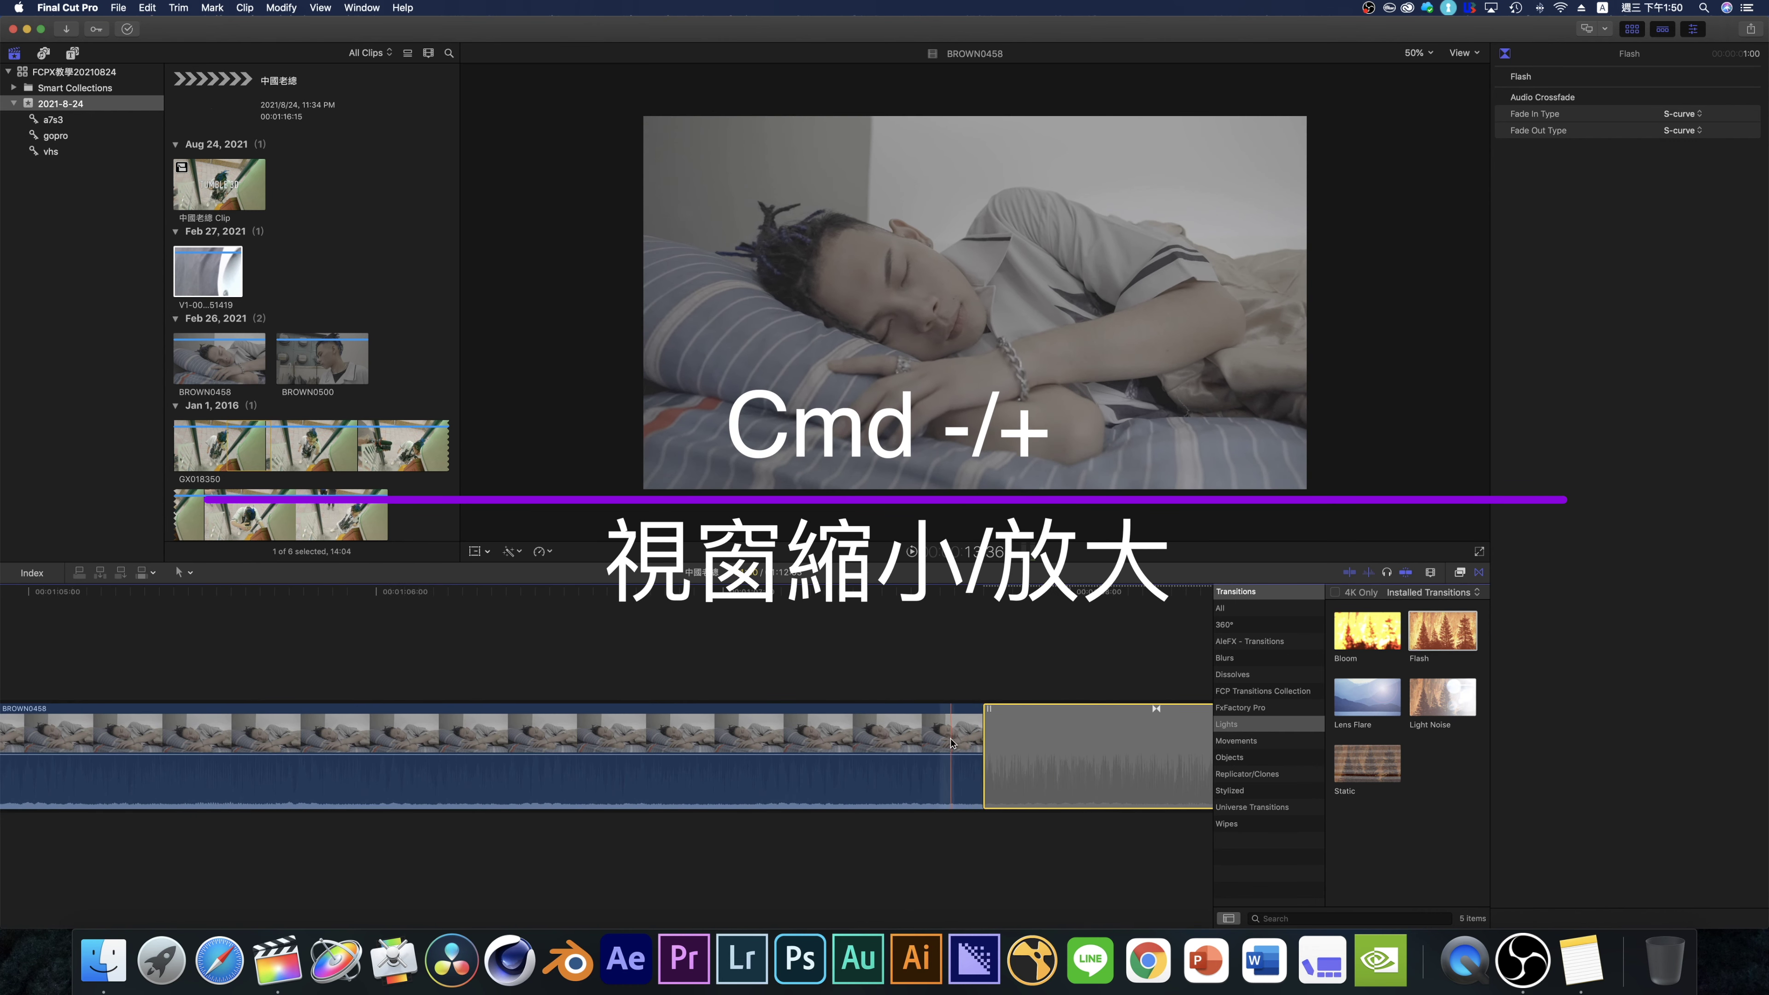
{"action": "key", "text": "super+minus"}
{"action": "key", "text": "super+minus"}
- Play the timeline through the Flash transition from shortly before it, and select the transition's starting edge
{"action": "left_click", "coordinate": [718, 594]}
{"action": "key", "text": "space"}
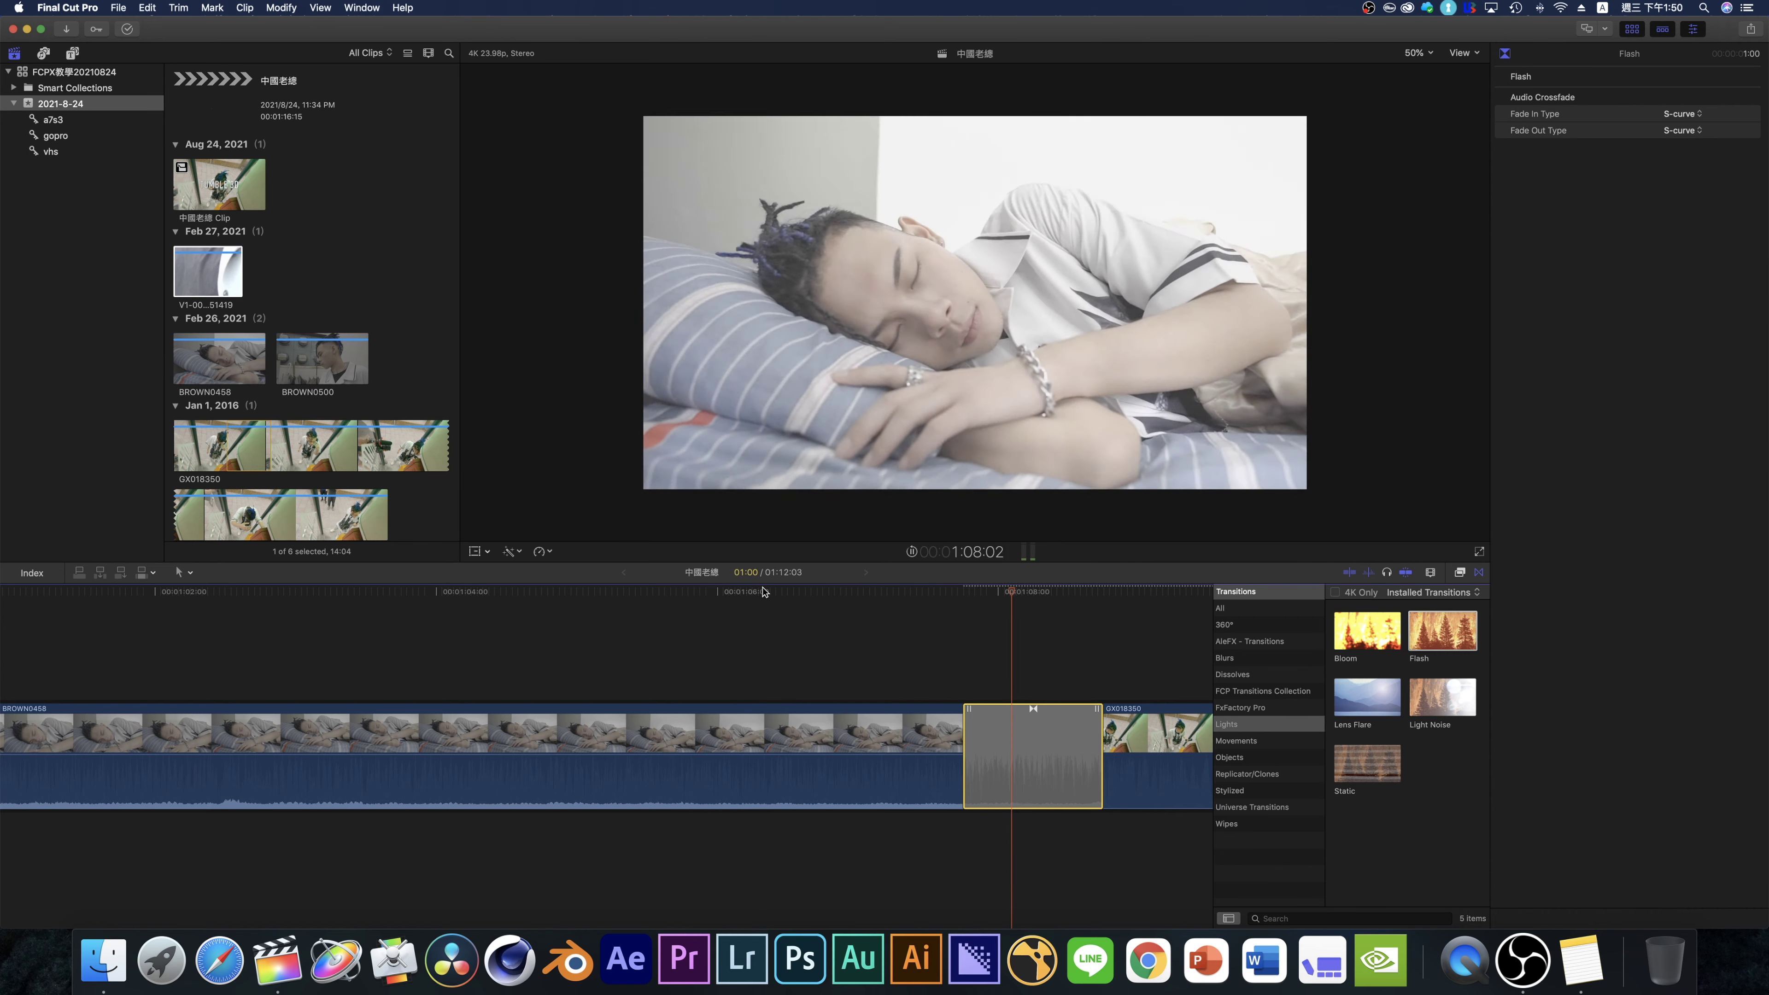
{"action": "left_click", "coordinate": [763, 592]}
{"action": "key", "text": "super+minus"}
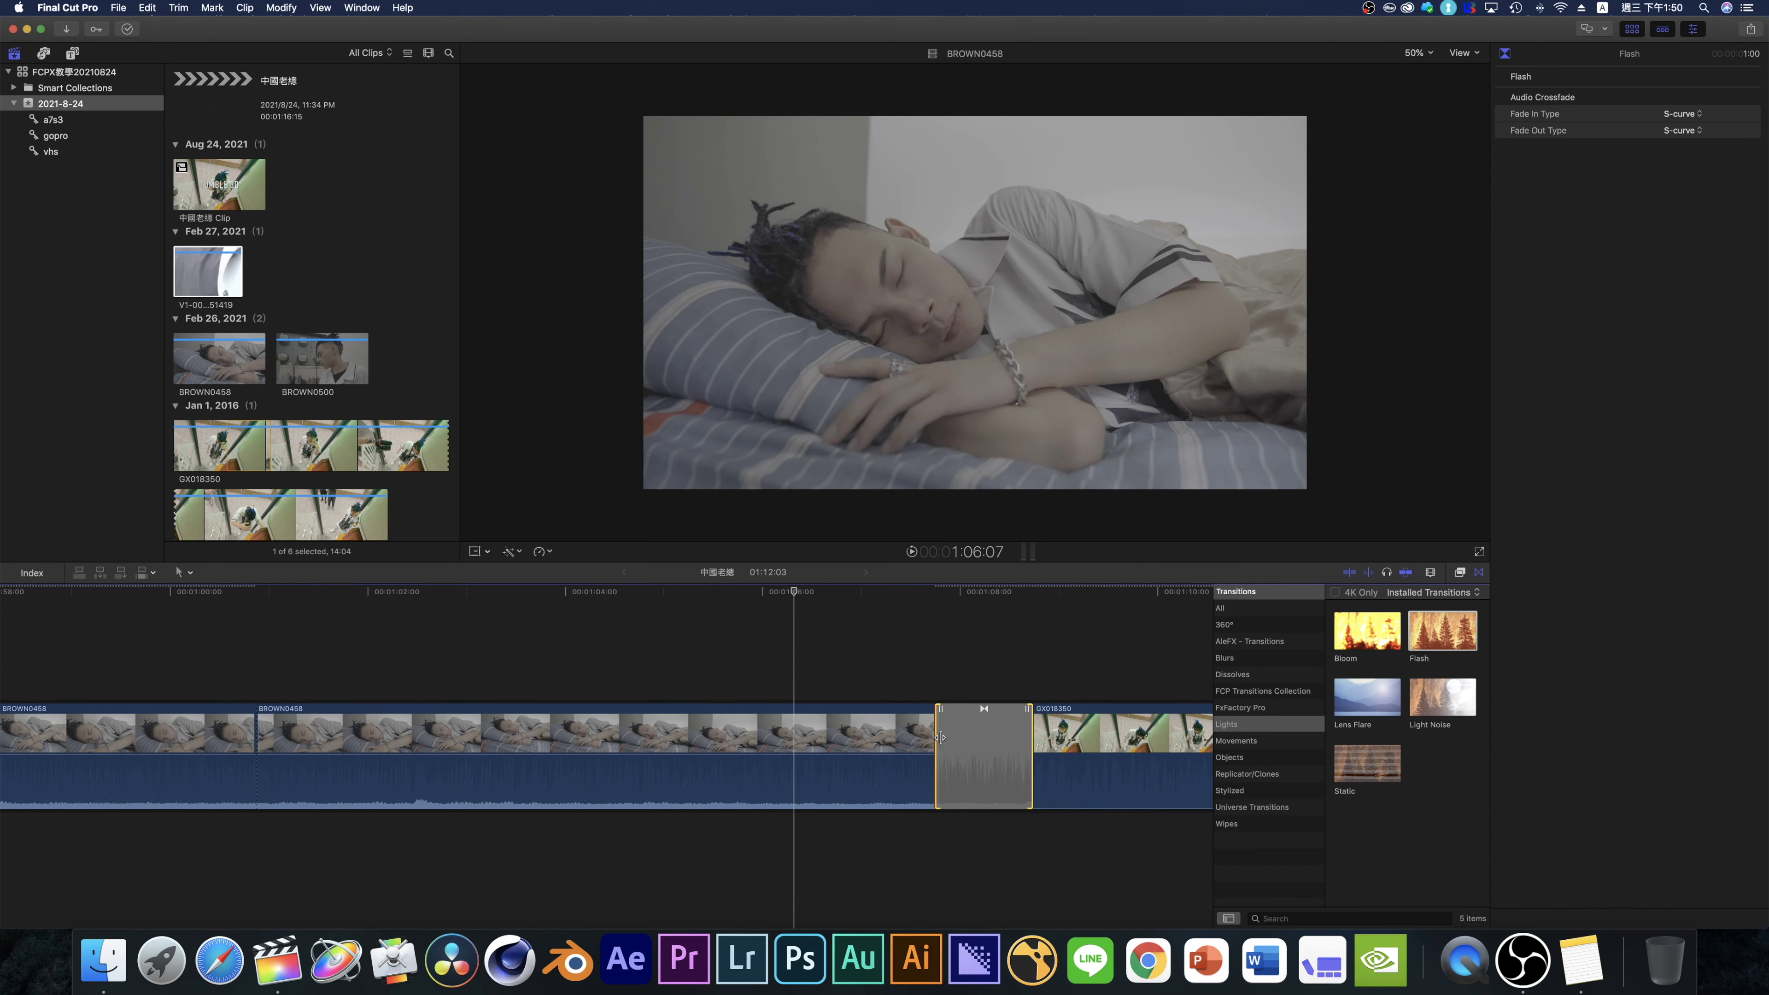
{"action": "left_click", "coordinate": [941, 737]}
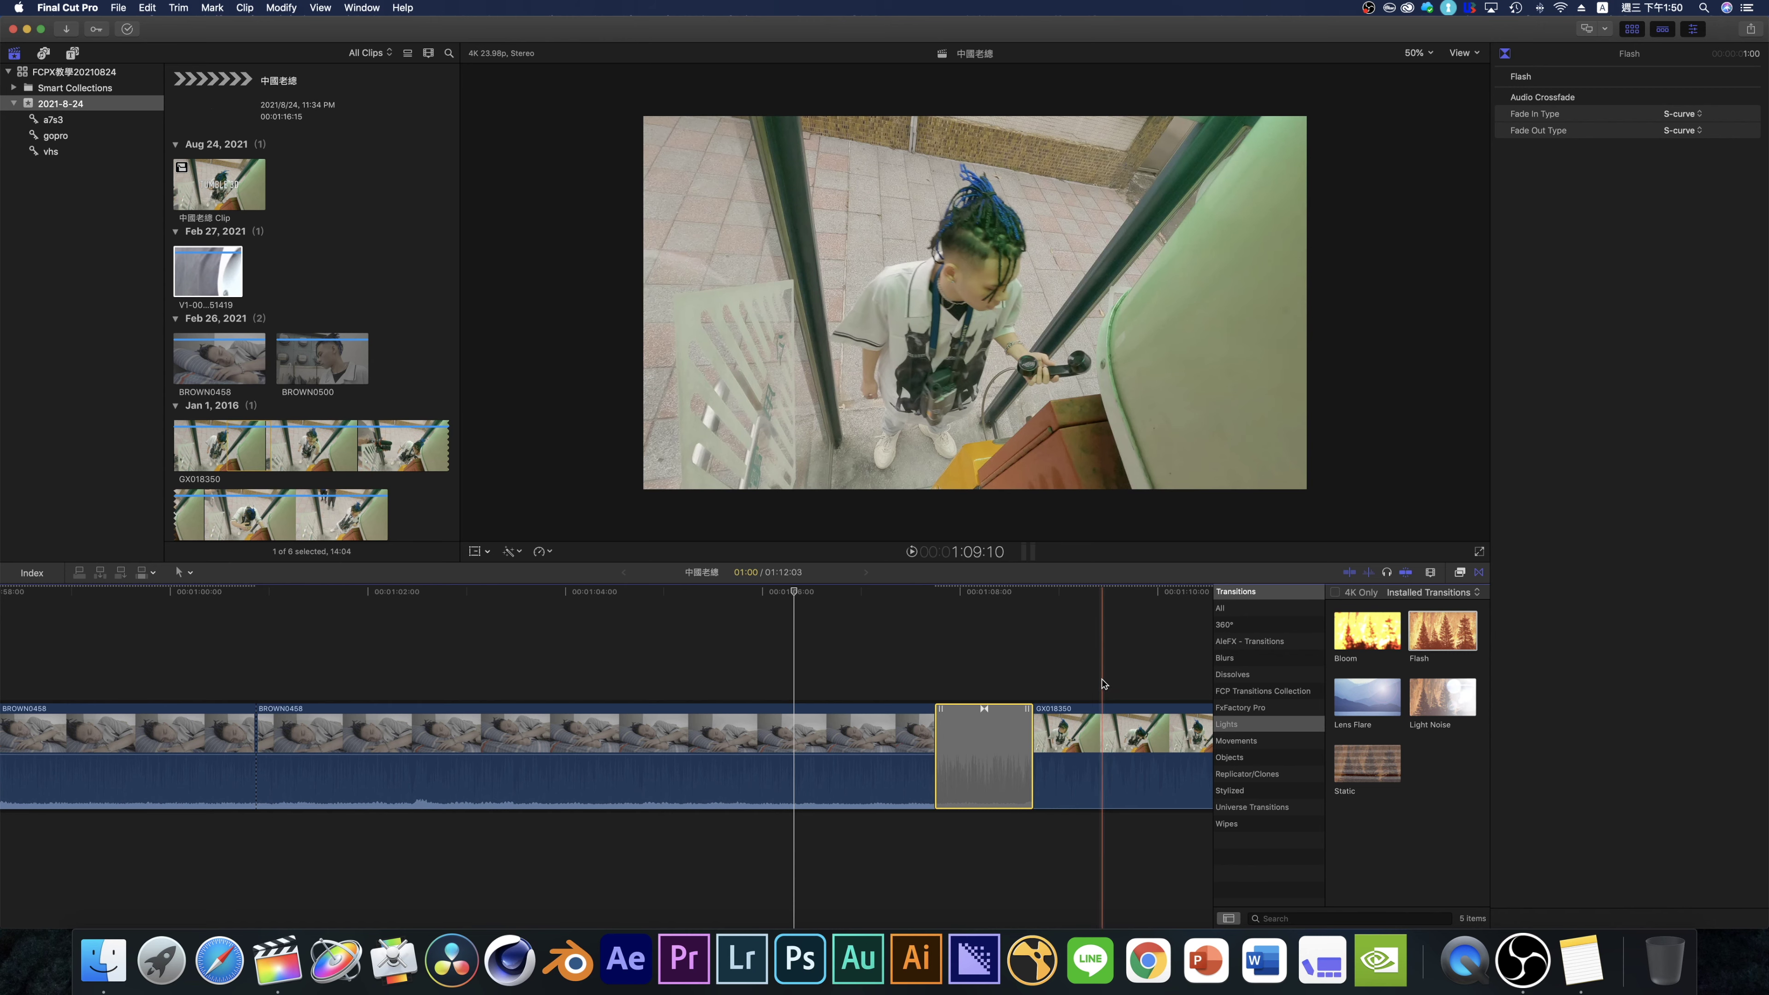
- Replace the Flash transition before GX018350 with a Cross Dissolve found by searching "cross", and play through it
{"action": "key", "text": "Delete"}
{"action": "left_click", "coordinate": [1220, 607]}
{"action": "left_click", "coordinate": [1323, 919]}
{"action": "type", "text": "cross"}
{"action": "left_click_drag", "start_coordinate": [1367, 630], "coordinate": [984, 756]}
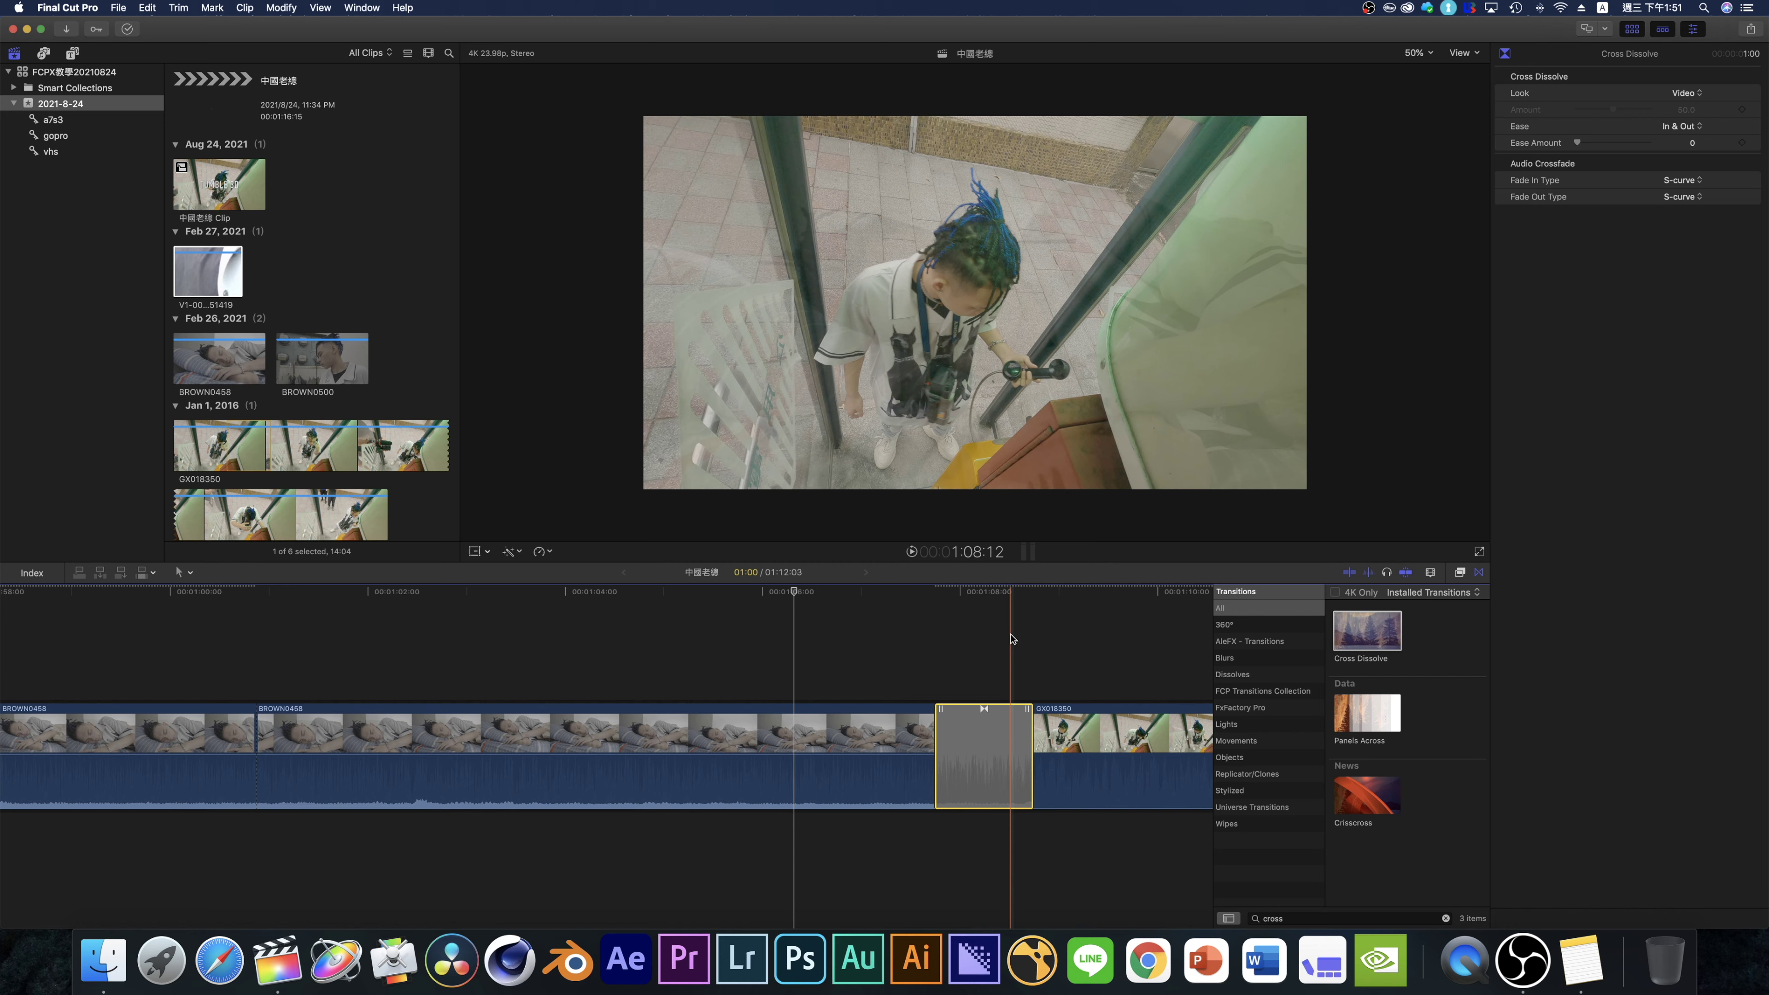
{"action": "key", "text": "/"}
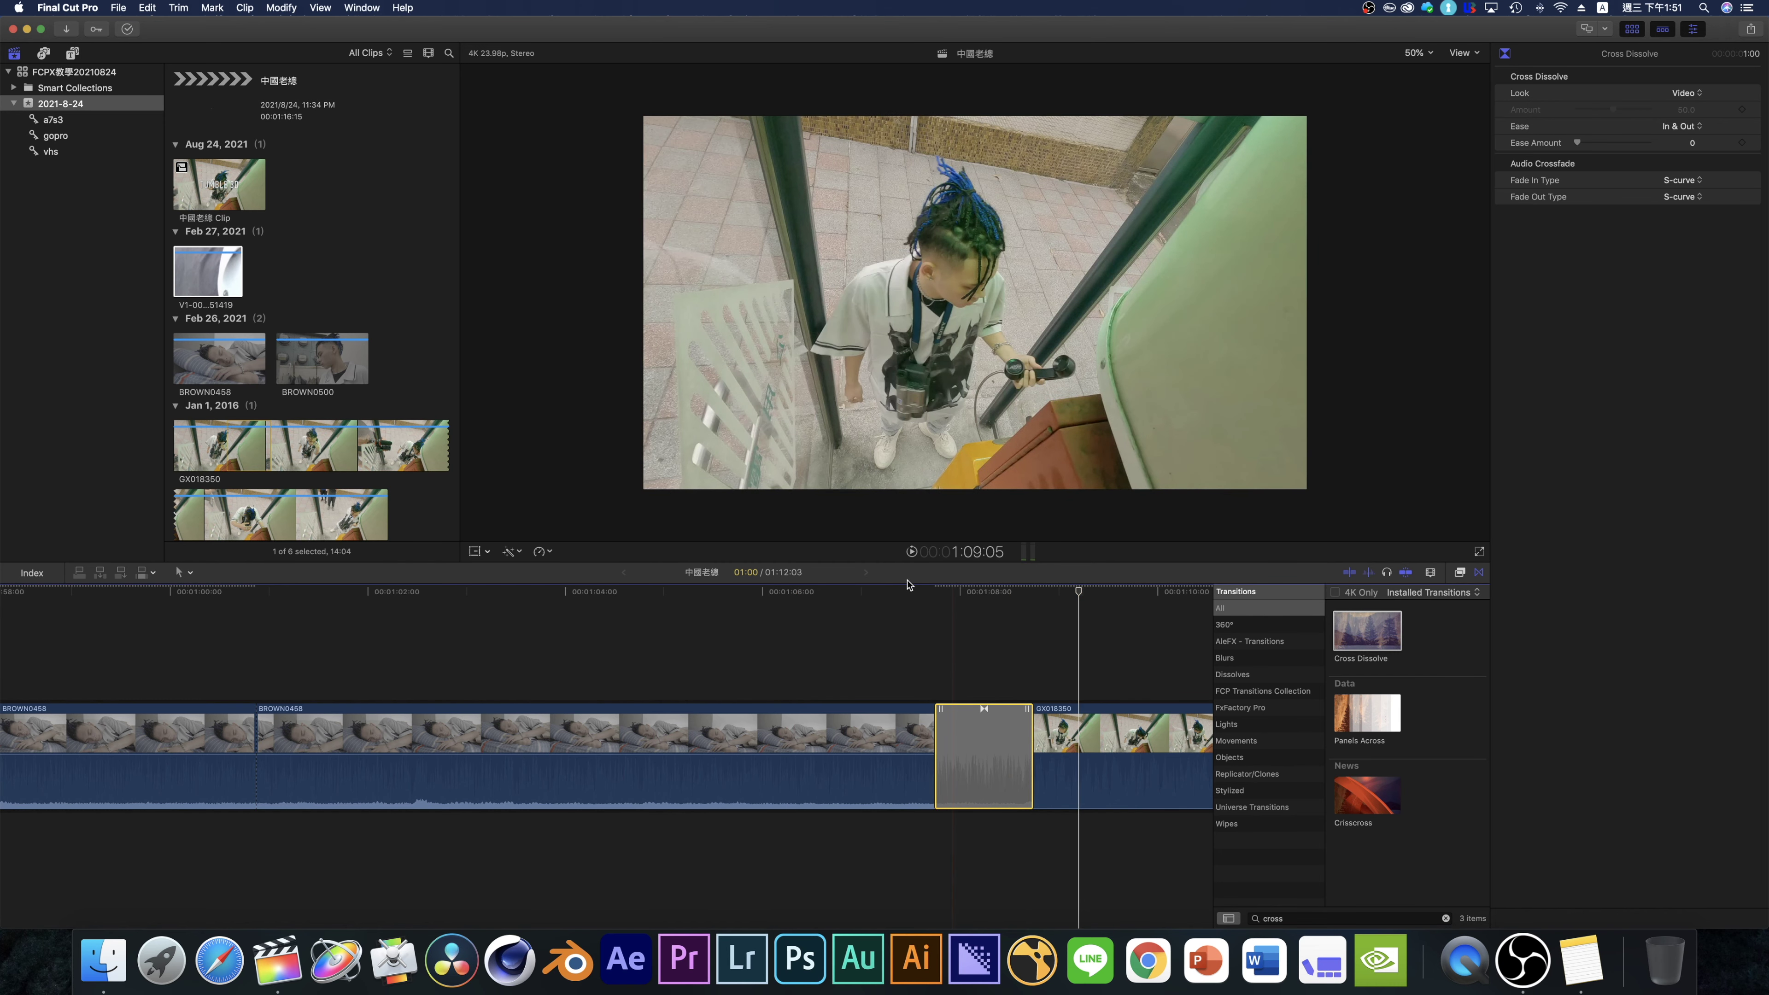
- Lengthen the Cross Dissolve before GX018350 to 4:15 and play through it
{"action": "left_click_drag", "start_coordinate": [937, 731], "coordinate": [756, 732]}
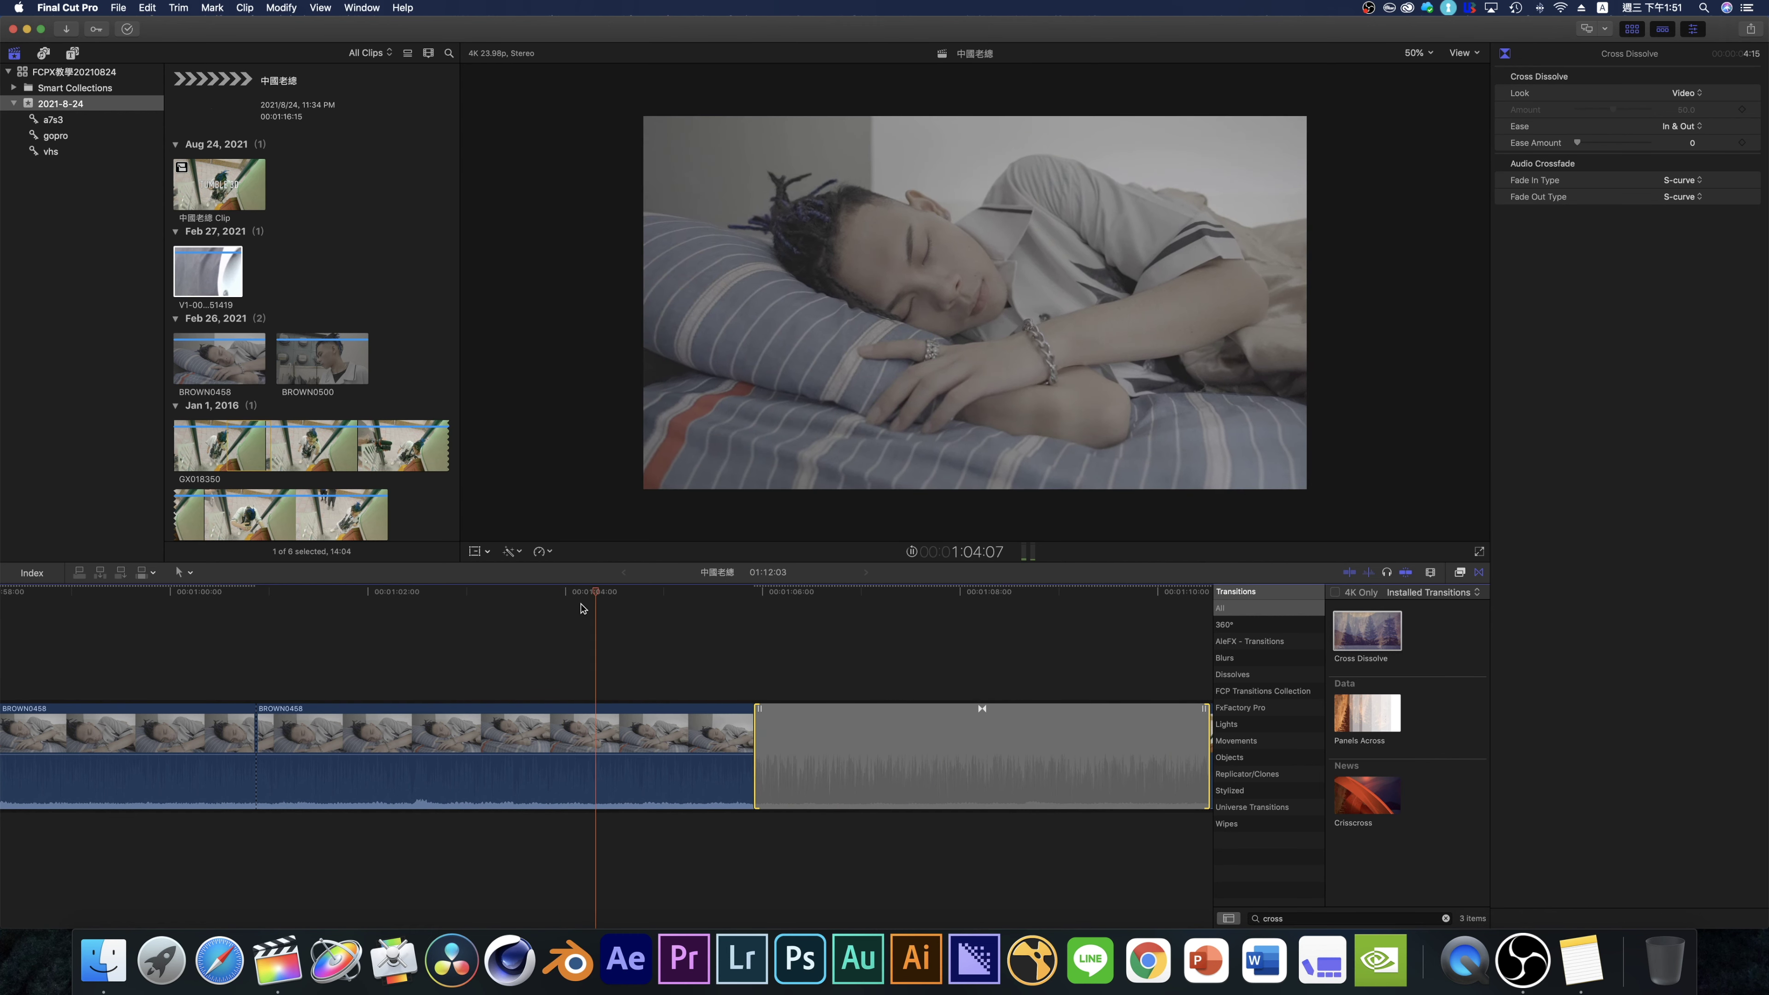
{"action": "key", "text": "super+minus"}
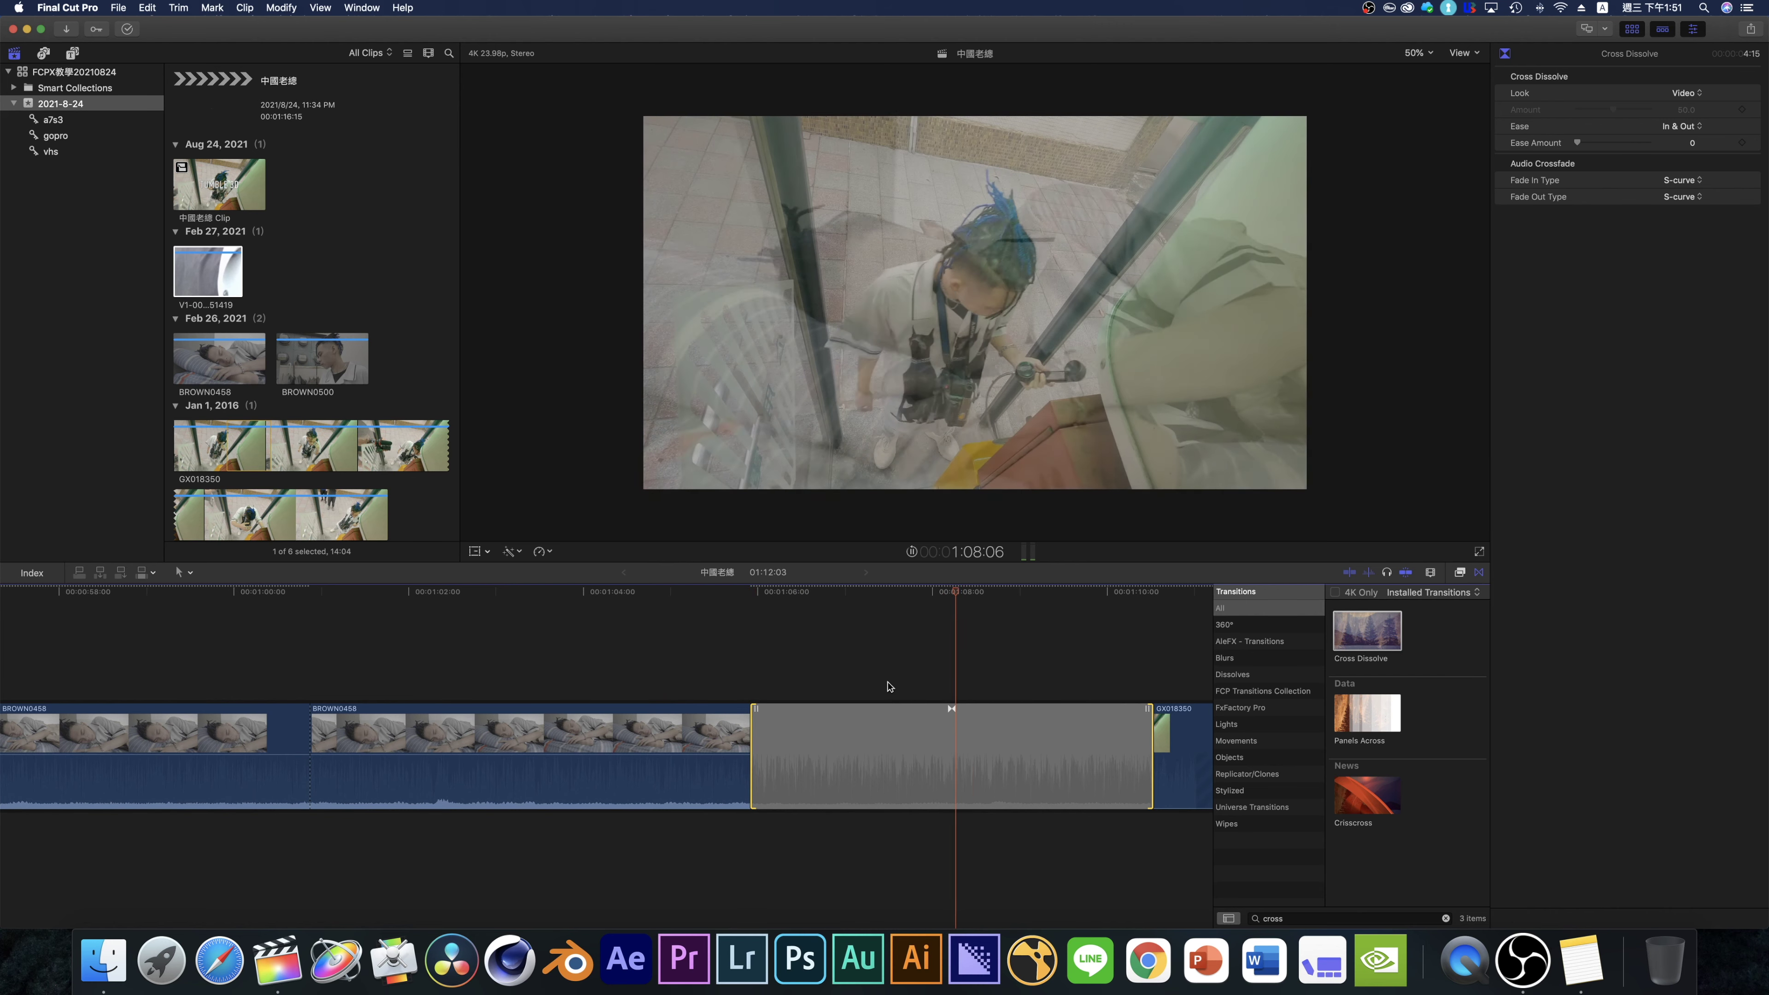
{"action": "key", "text": "space"}
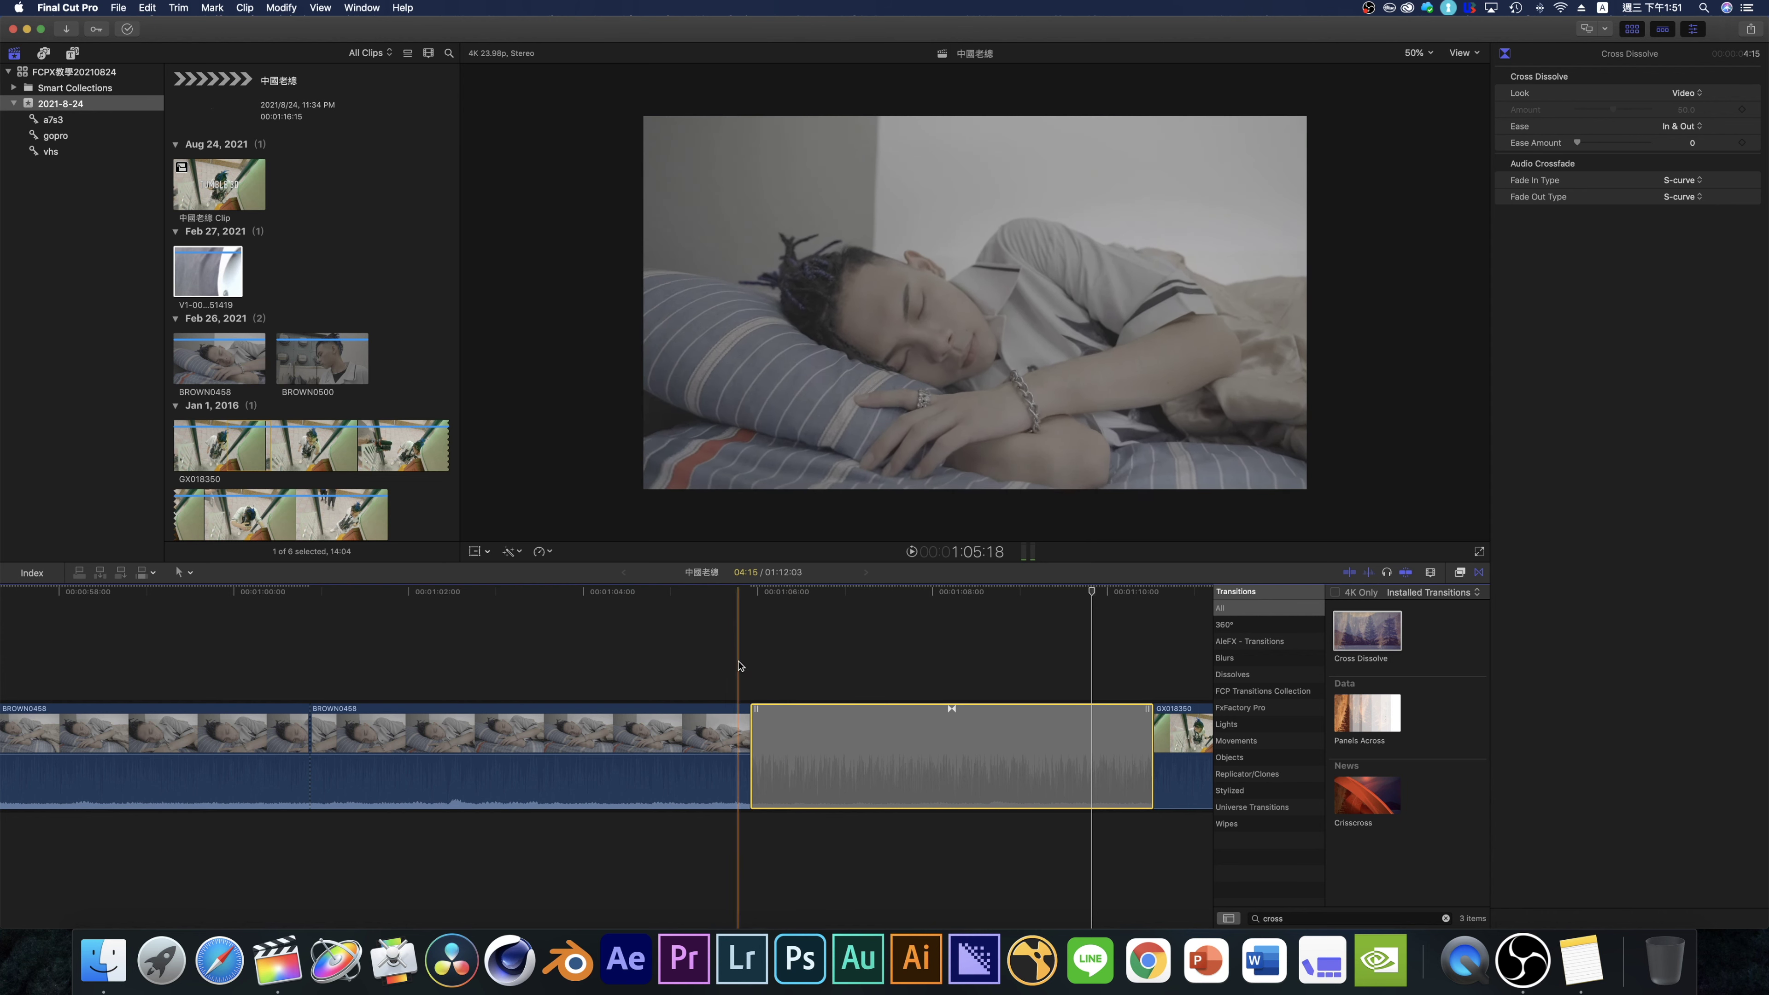
- Review the Cross Dissolve's Look options and delete the transition from the cut before GX018350
{"action": "left_click", "coordinate": [1686, 93]}
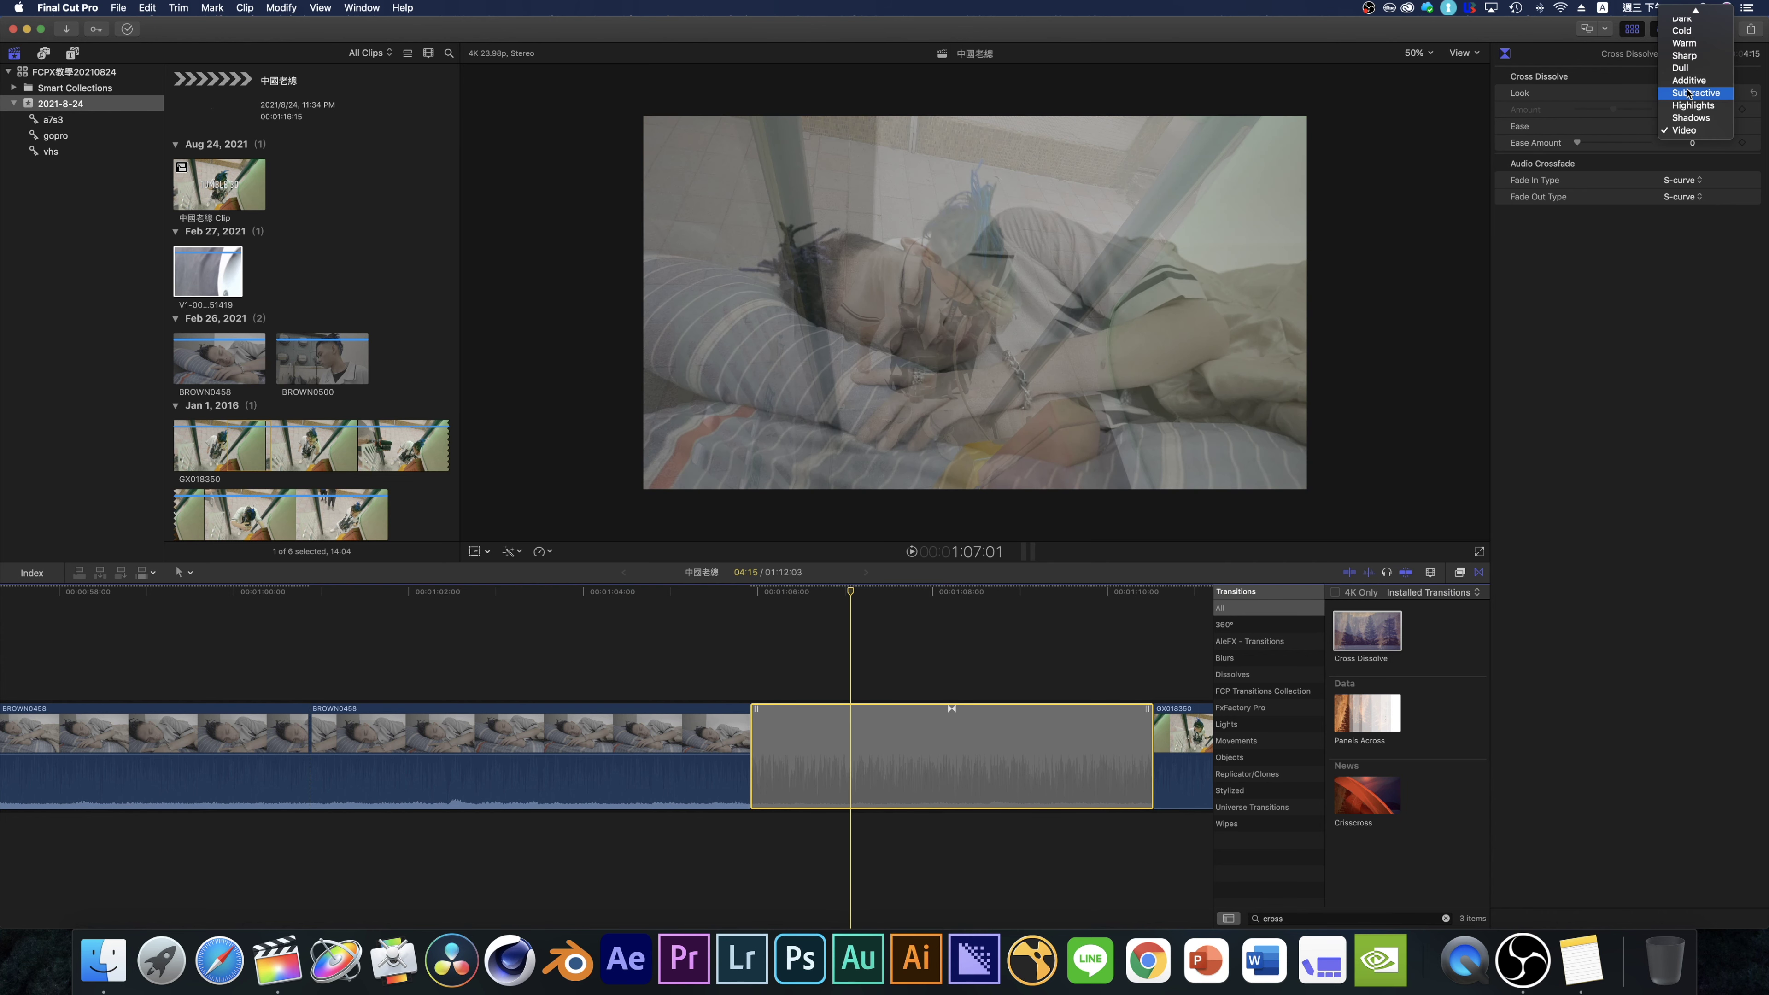
{"action": "left_click", "coordinate": [1645, 85]}
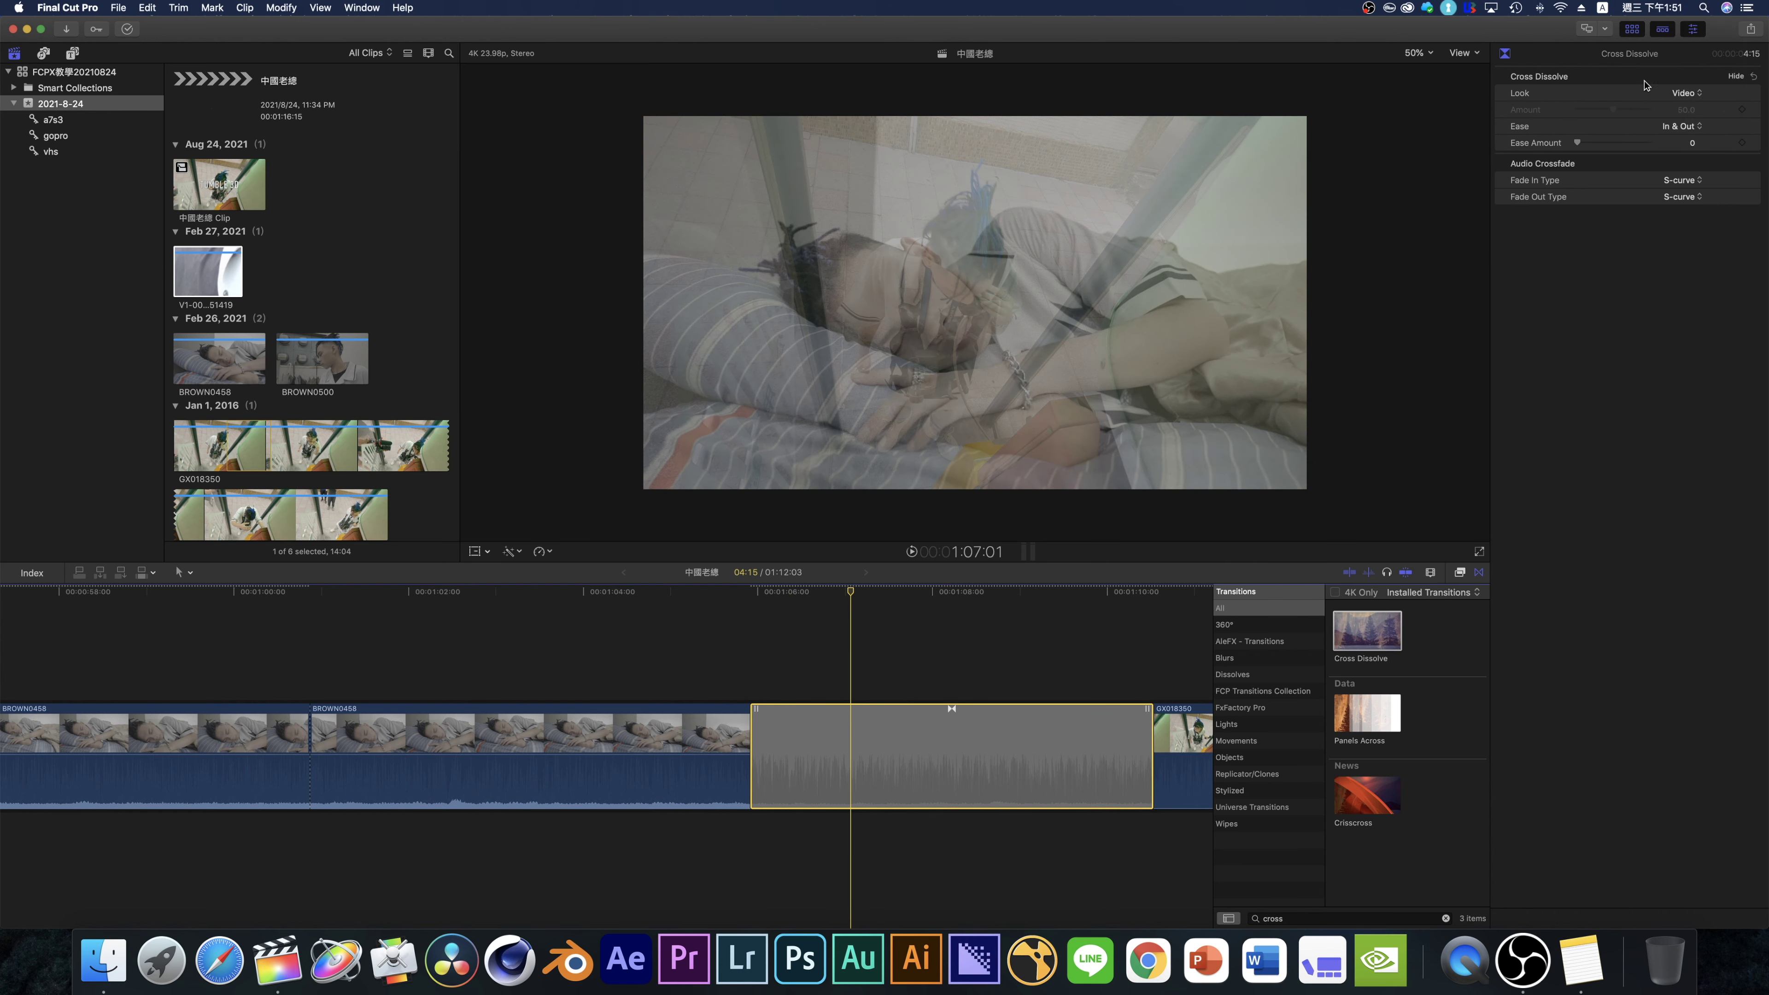
{"action": "left_click", "coordinate": [1685, 93]}
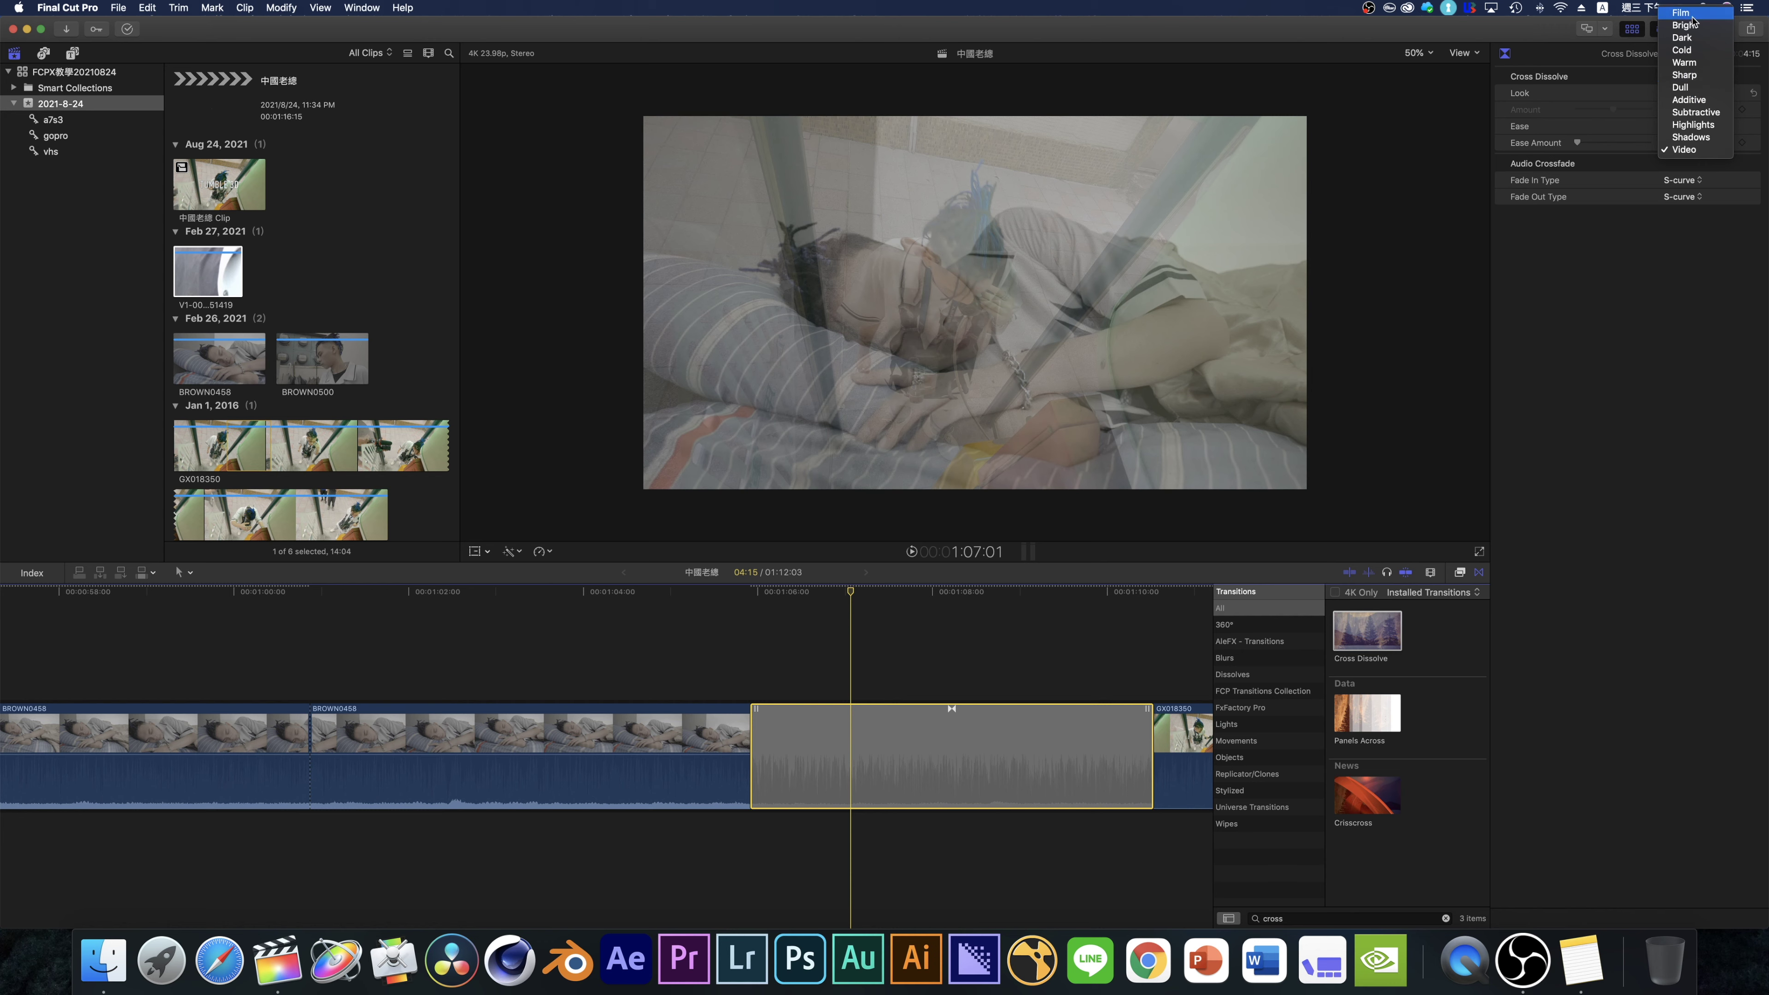
{"action": "left_click", "coordinate": [855, 699]}
{"action": "key", "text": "Delete"}
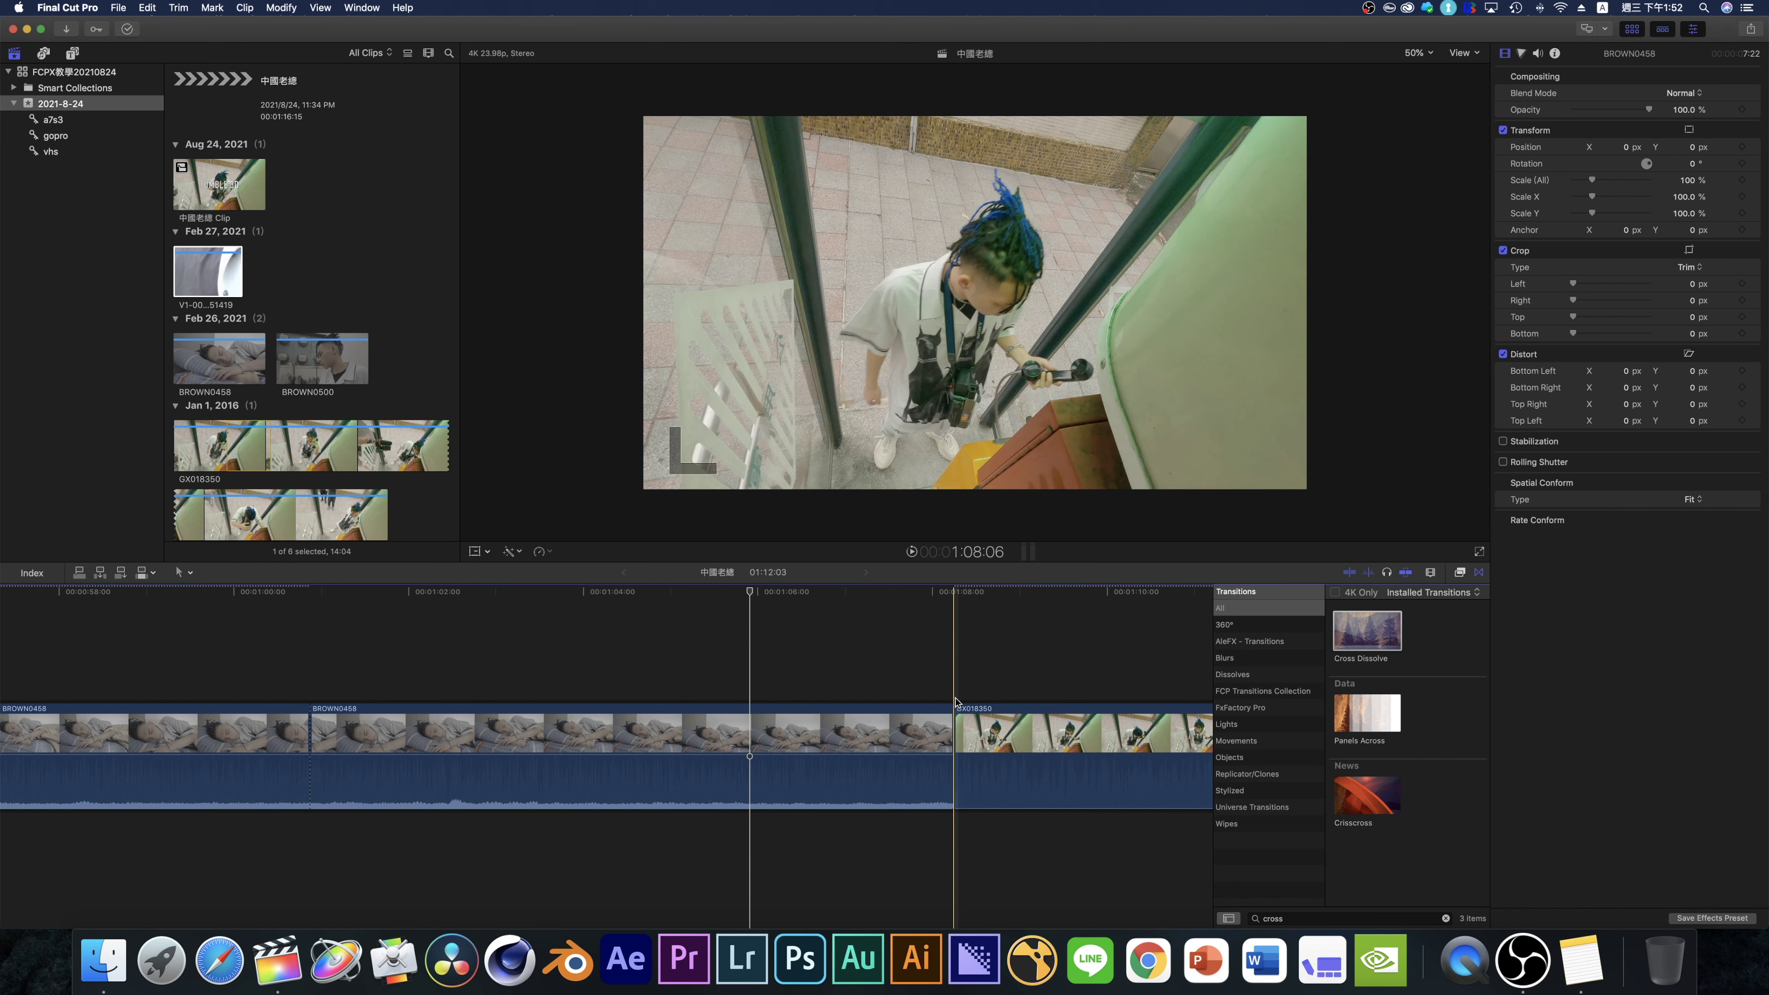
- Trim the two adjacent BROWN0458 clips at their shared cut and add a Cross Dissolve between them
{"action": "key", "text": "super+minus"}
{"action": "key", "text": "super+minus"}
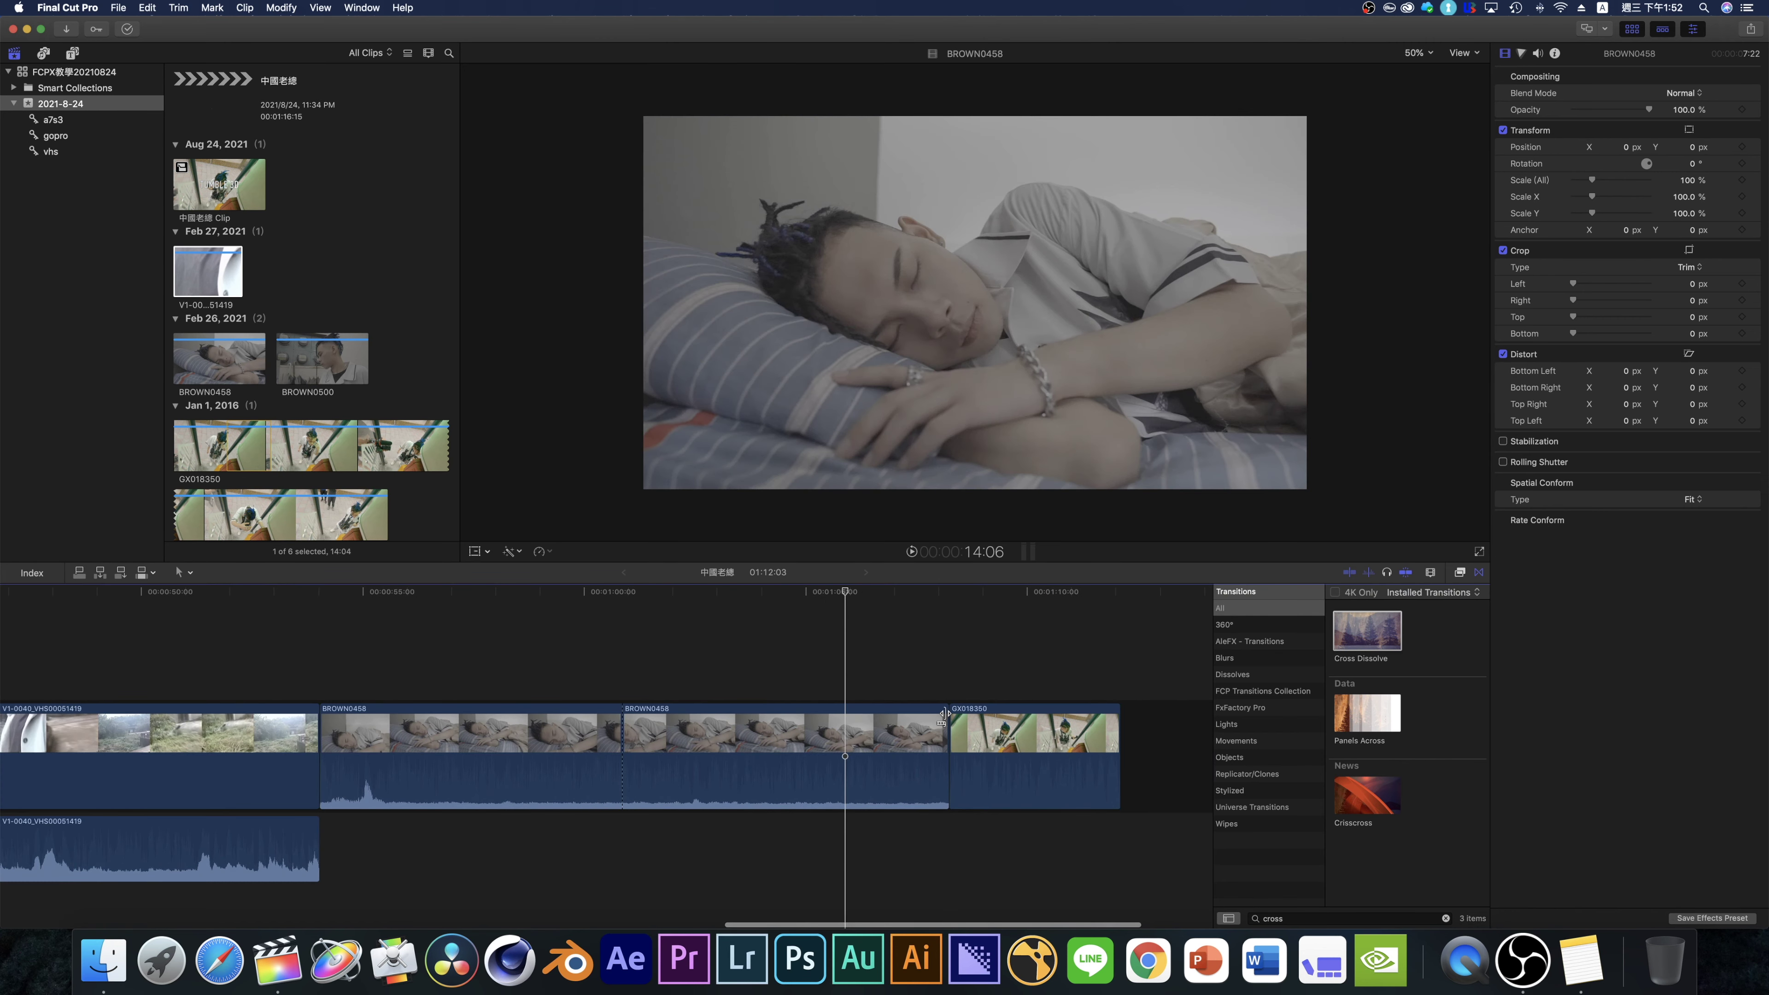
{"action": "scroll", "coordinate": [929, 723], "scroll_direction": "right", "scroll_amount": 5}
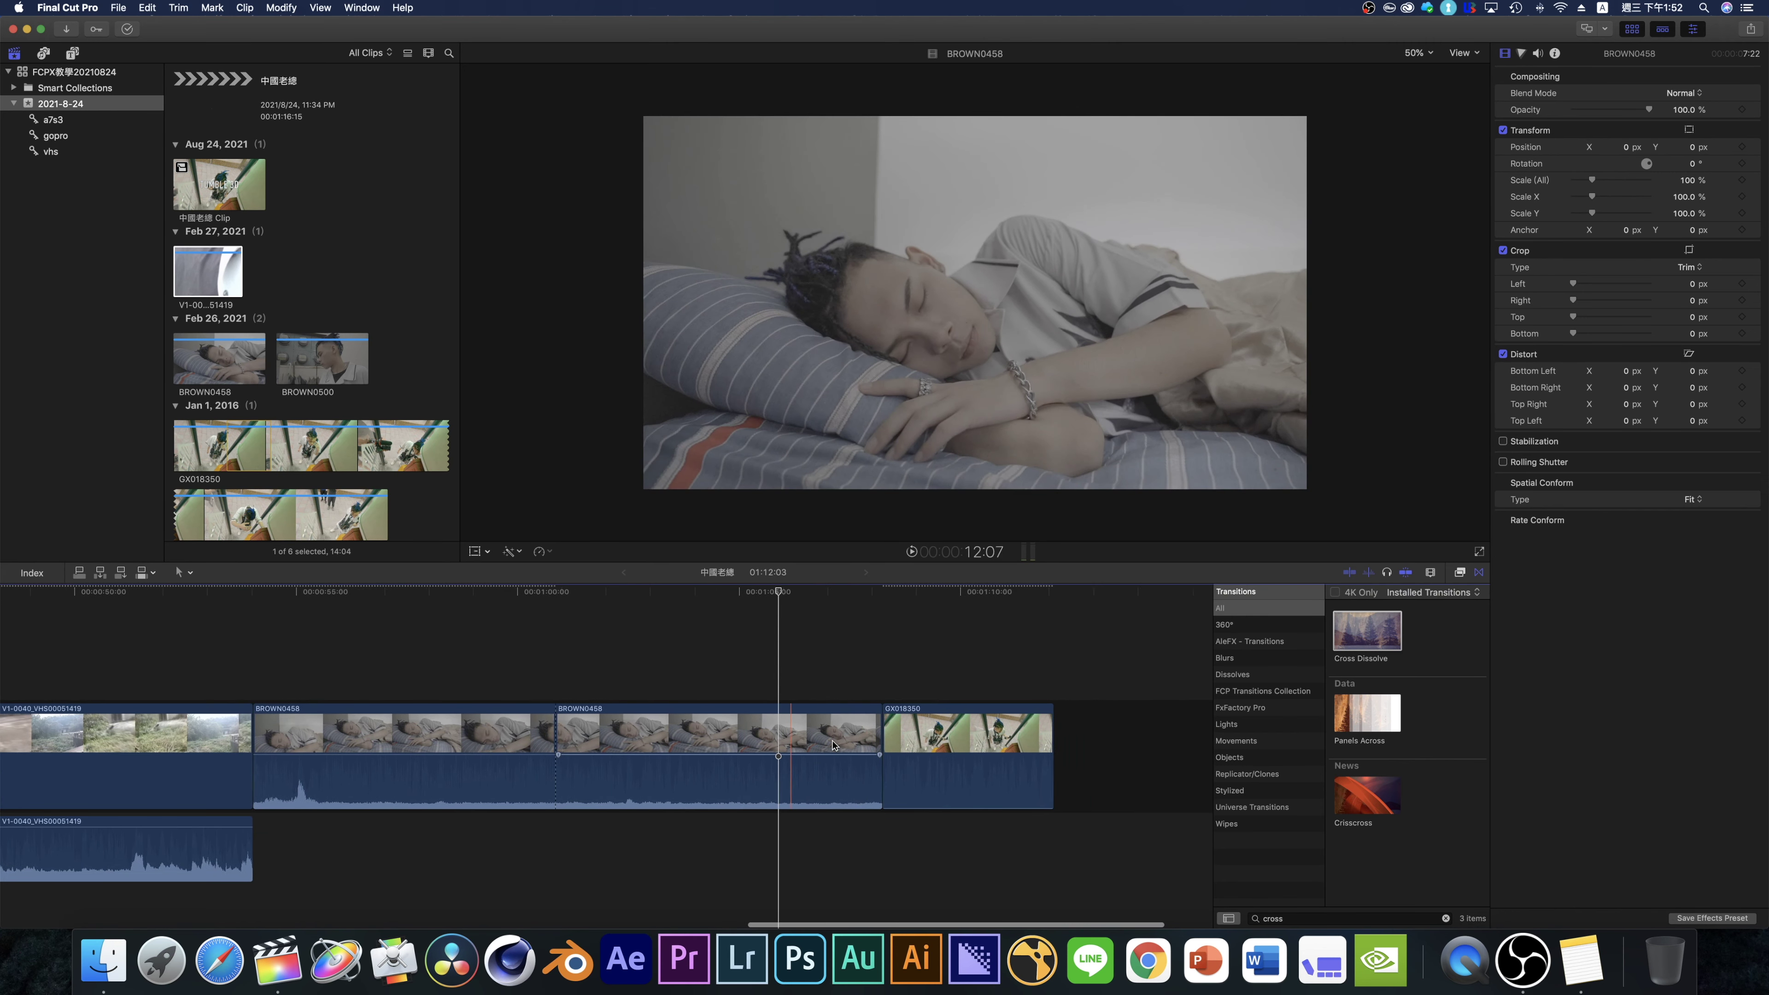
{"action": "scroll", "coordinate": [794, 739], "scroll_direction": "right", "scroll_amount": 2}
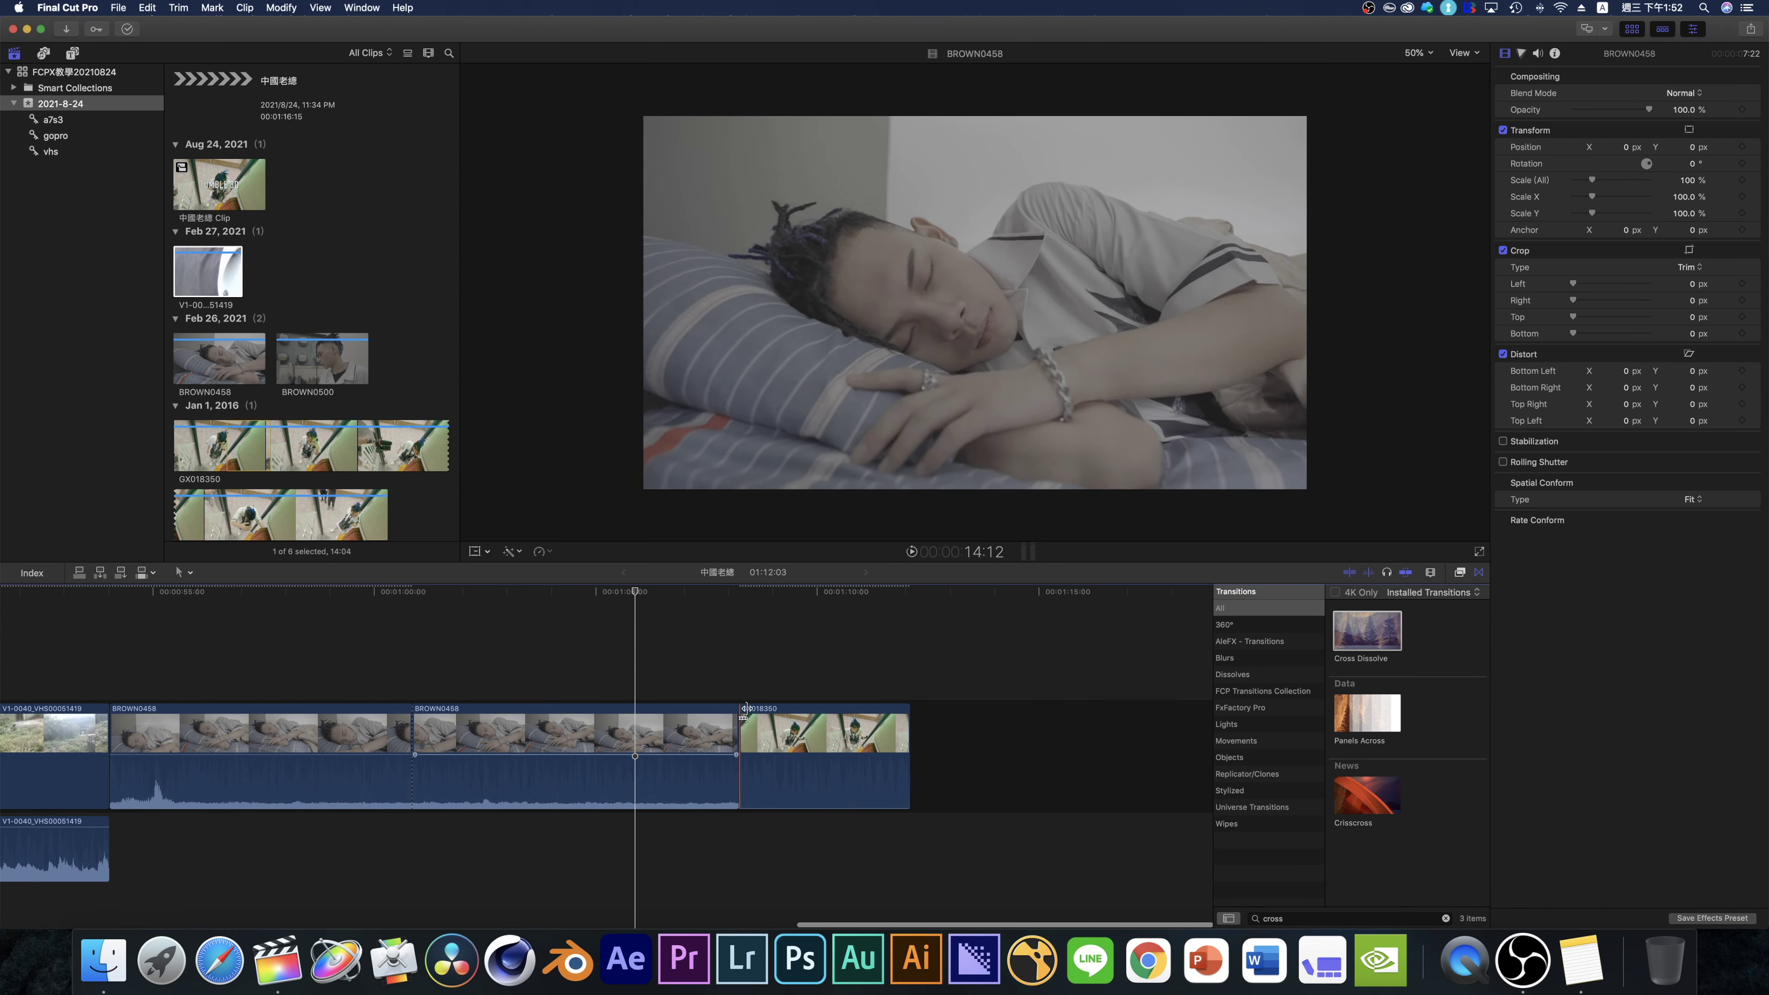
{"action": "scroll", "coordinate": [766, 731], "scroll_direction": "left", "scroll_amount": 2}
{"action": "left_click_drag", "start_coordinate": [794, 729], "coordinate": [650, 725]}
{"action": "scroll", "coordinate": [749, 728], "scroll_direction": "left", "scroll_amount": 8}
{"action": "left_click_drag", "start_coordinate": [1367, 631], "coordinate": [653, 757]}
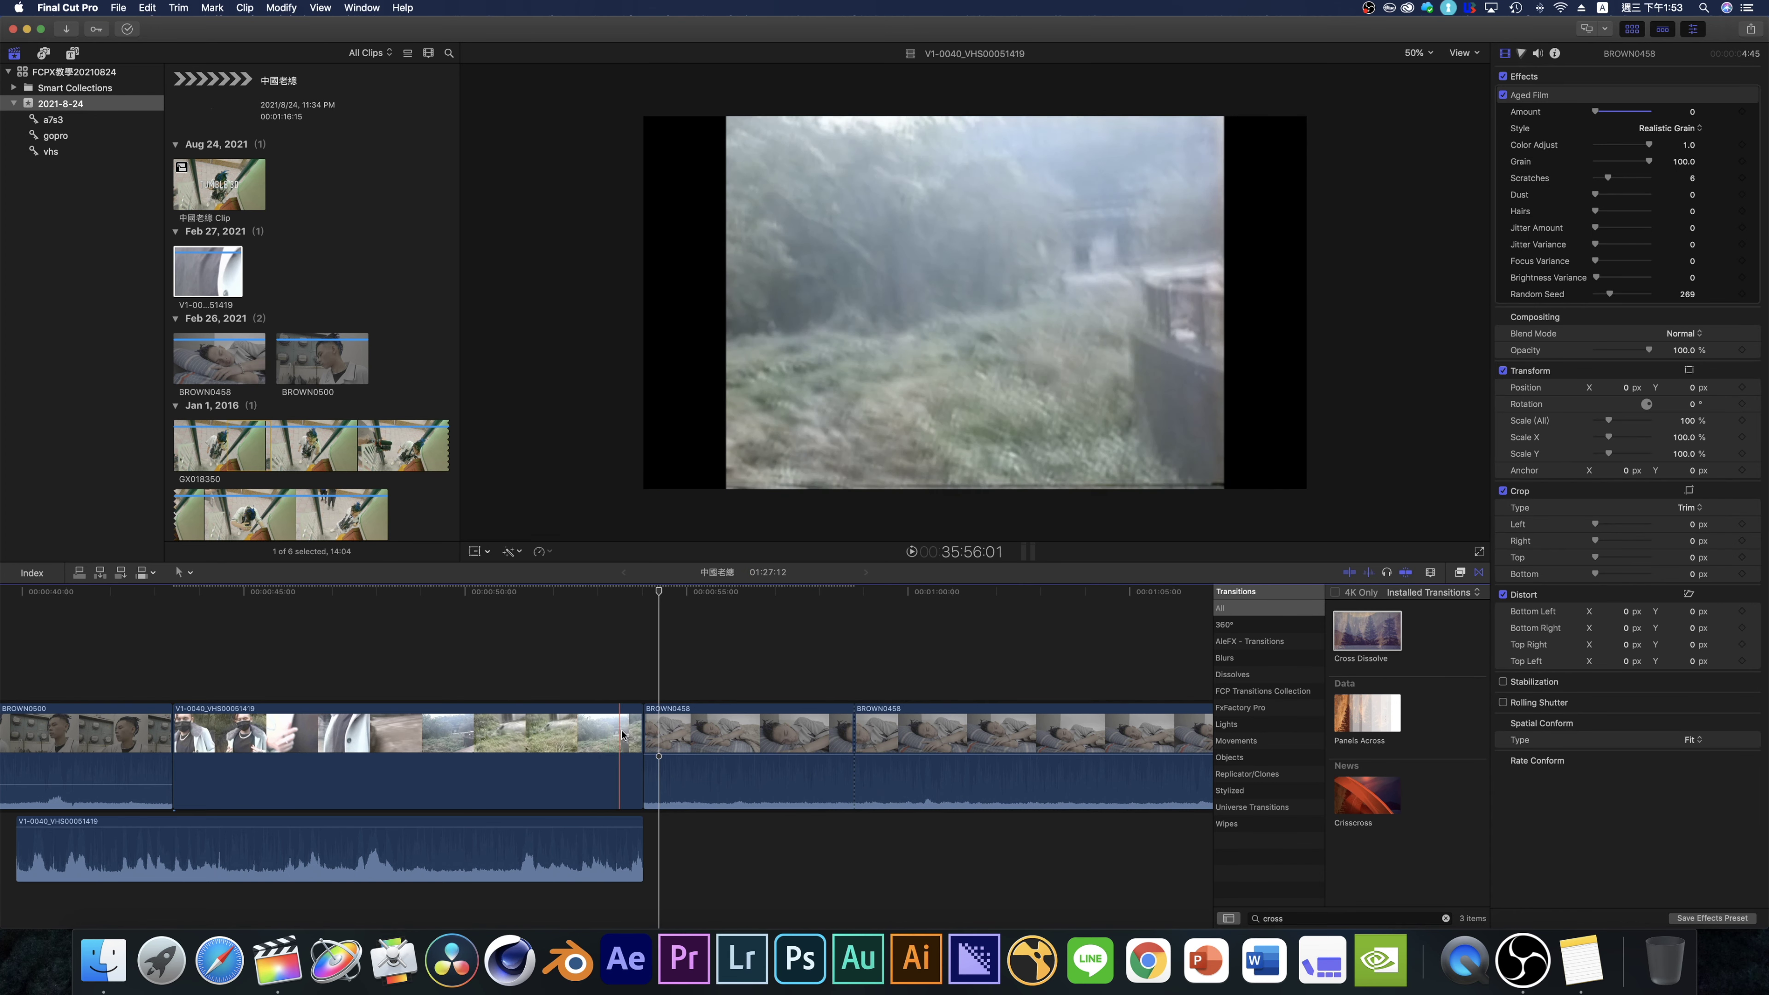
{"action": "left_click_drag", "start_coordinate": [636, 731], "coordinate": [635, 727]}
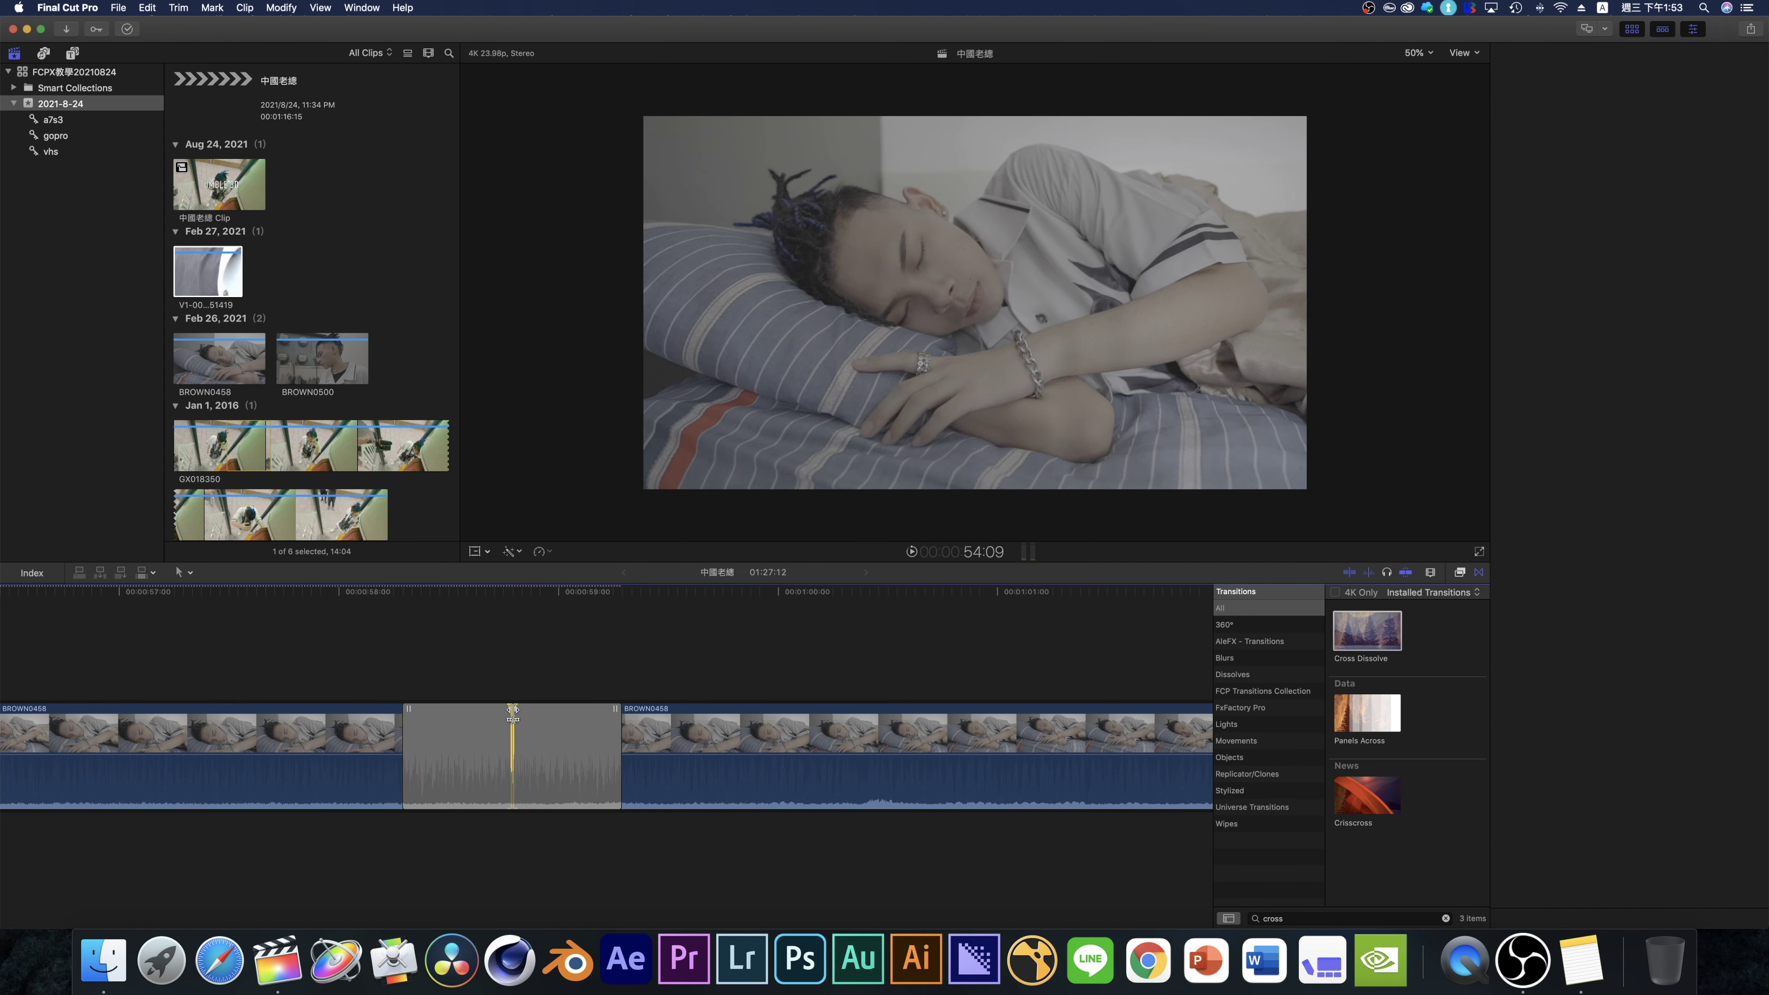
- Examine how the media overlaps in the Cross Dissolve between the BROWN0458 clips using the precision editor, then close it
{"action": "double_click", "coordinate": [513, 711]}
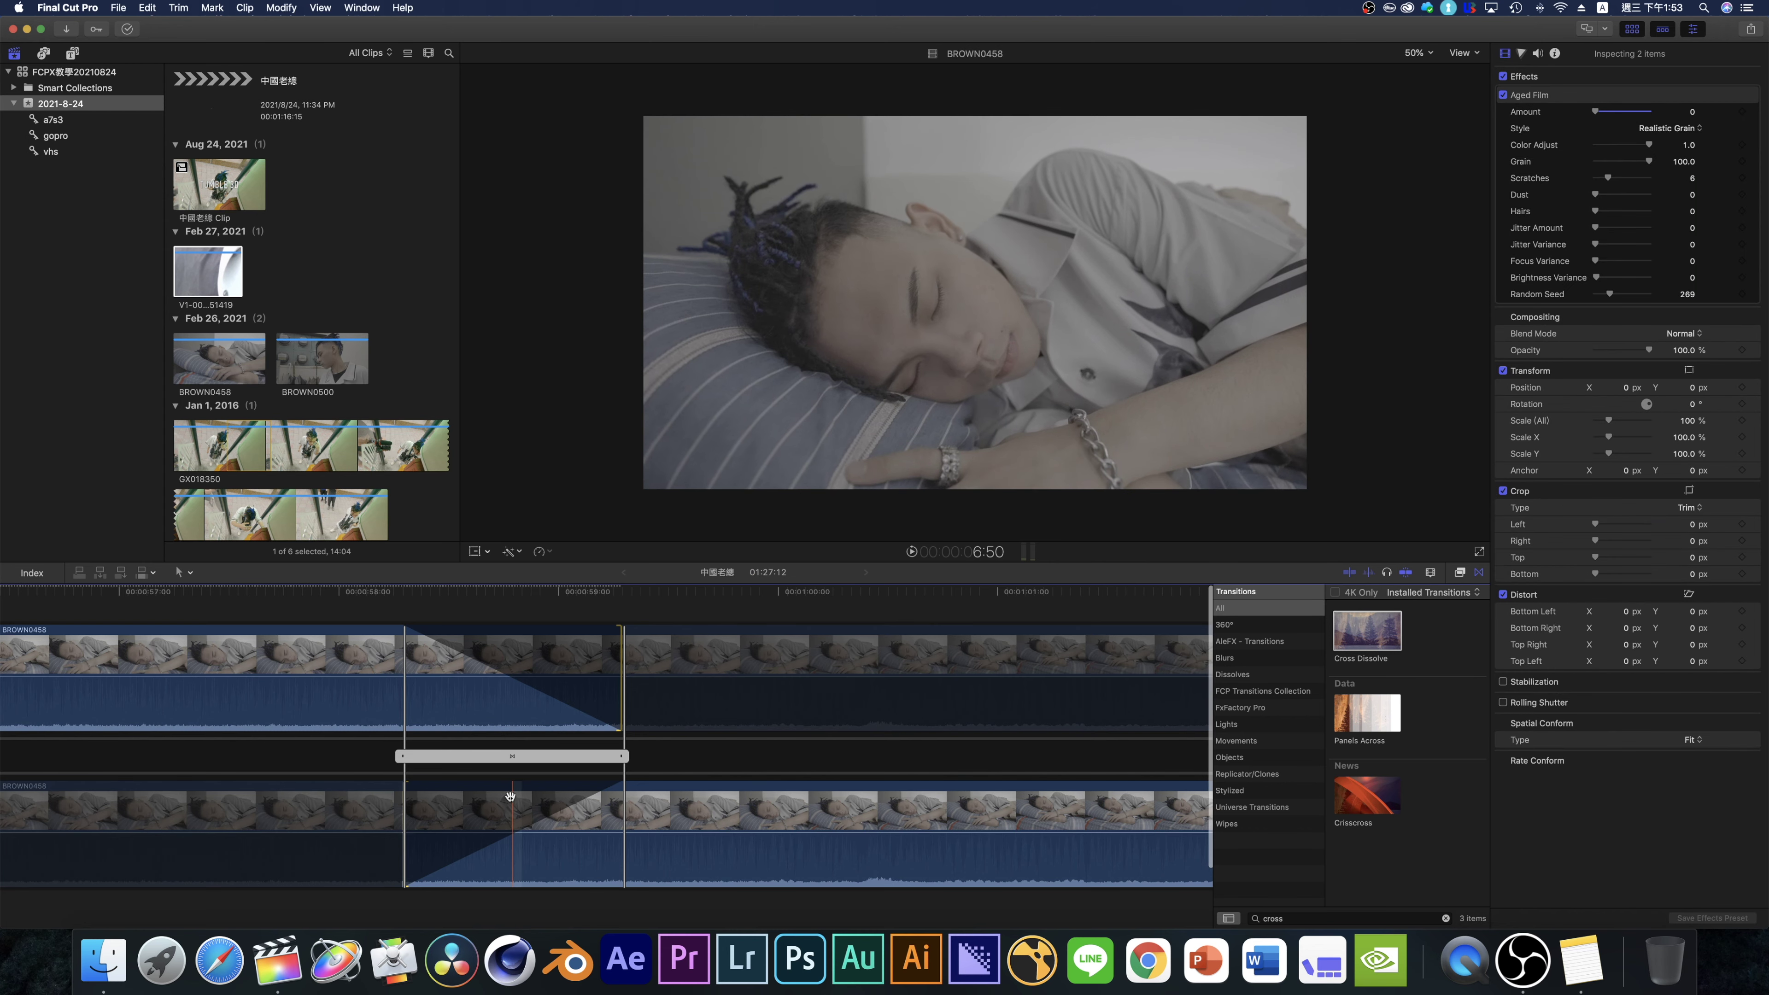
{"action": "scroll", "coordinate": [510, 796], "scroll_direction": "down", "scroll_amount": 5}
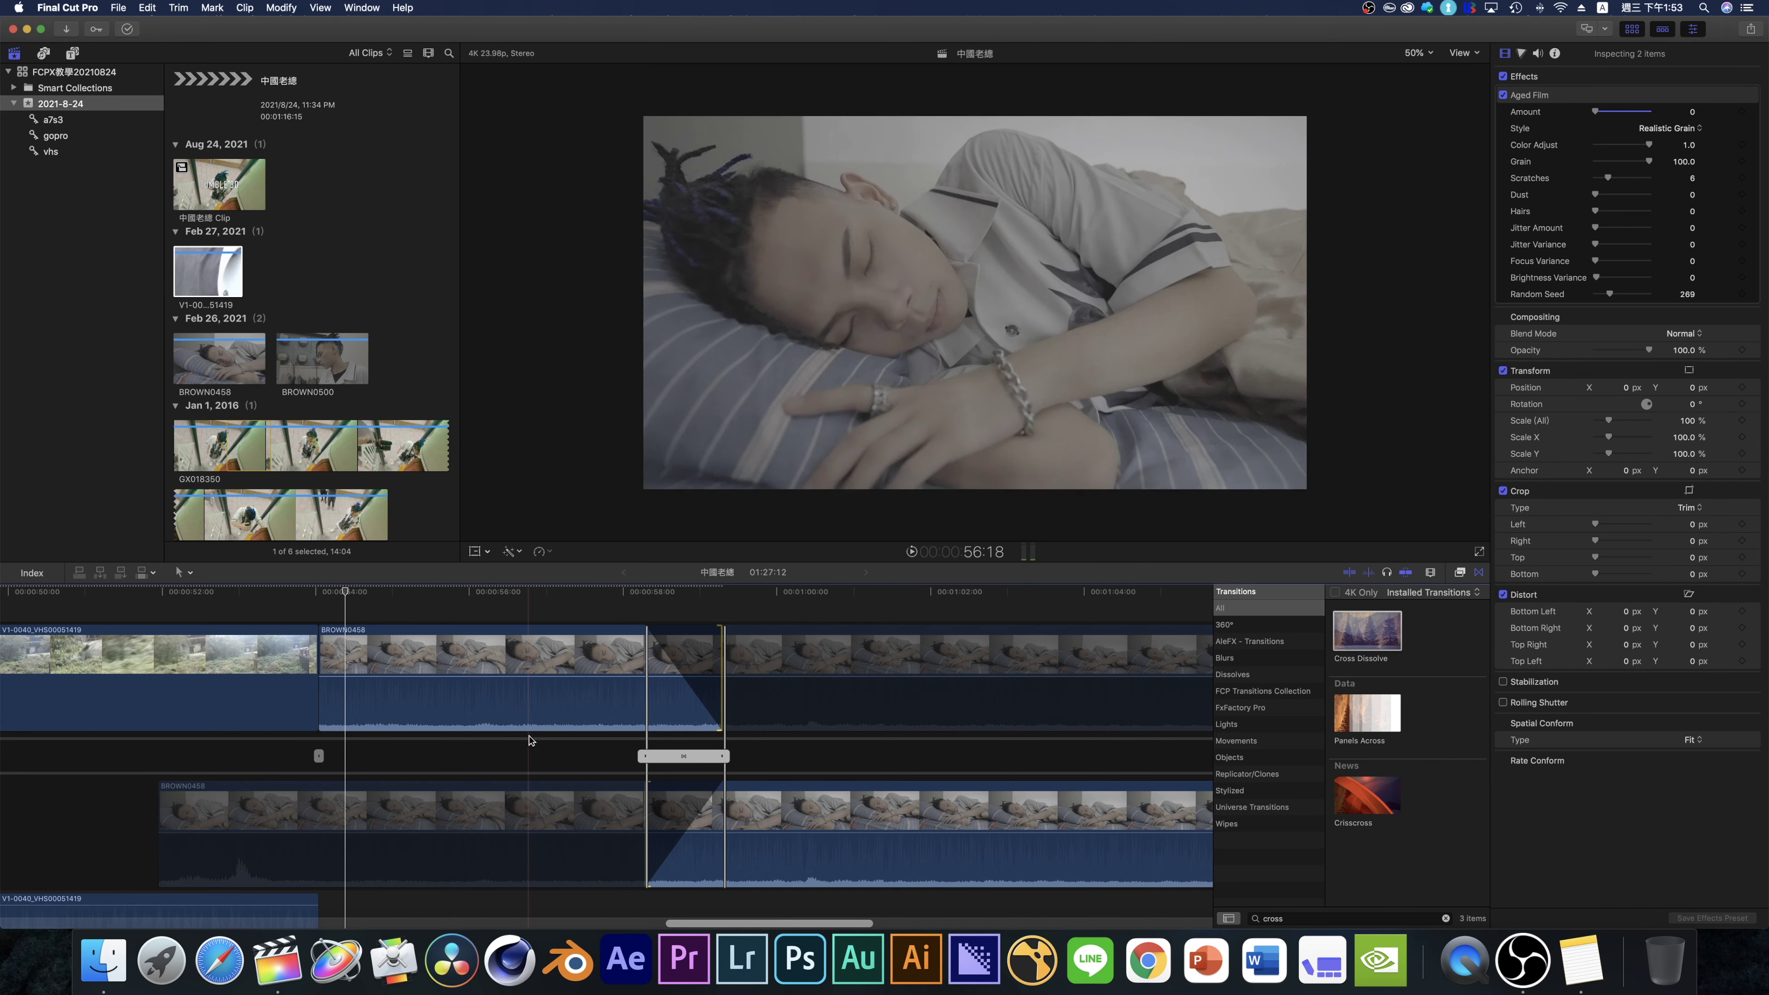
{"action": "scroll", "coordinate": [509, 638], "scroll_direction": "left", "scroll_amount": 5}
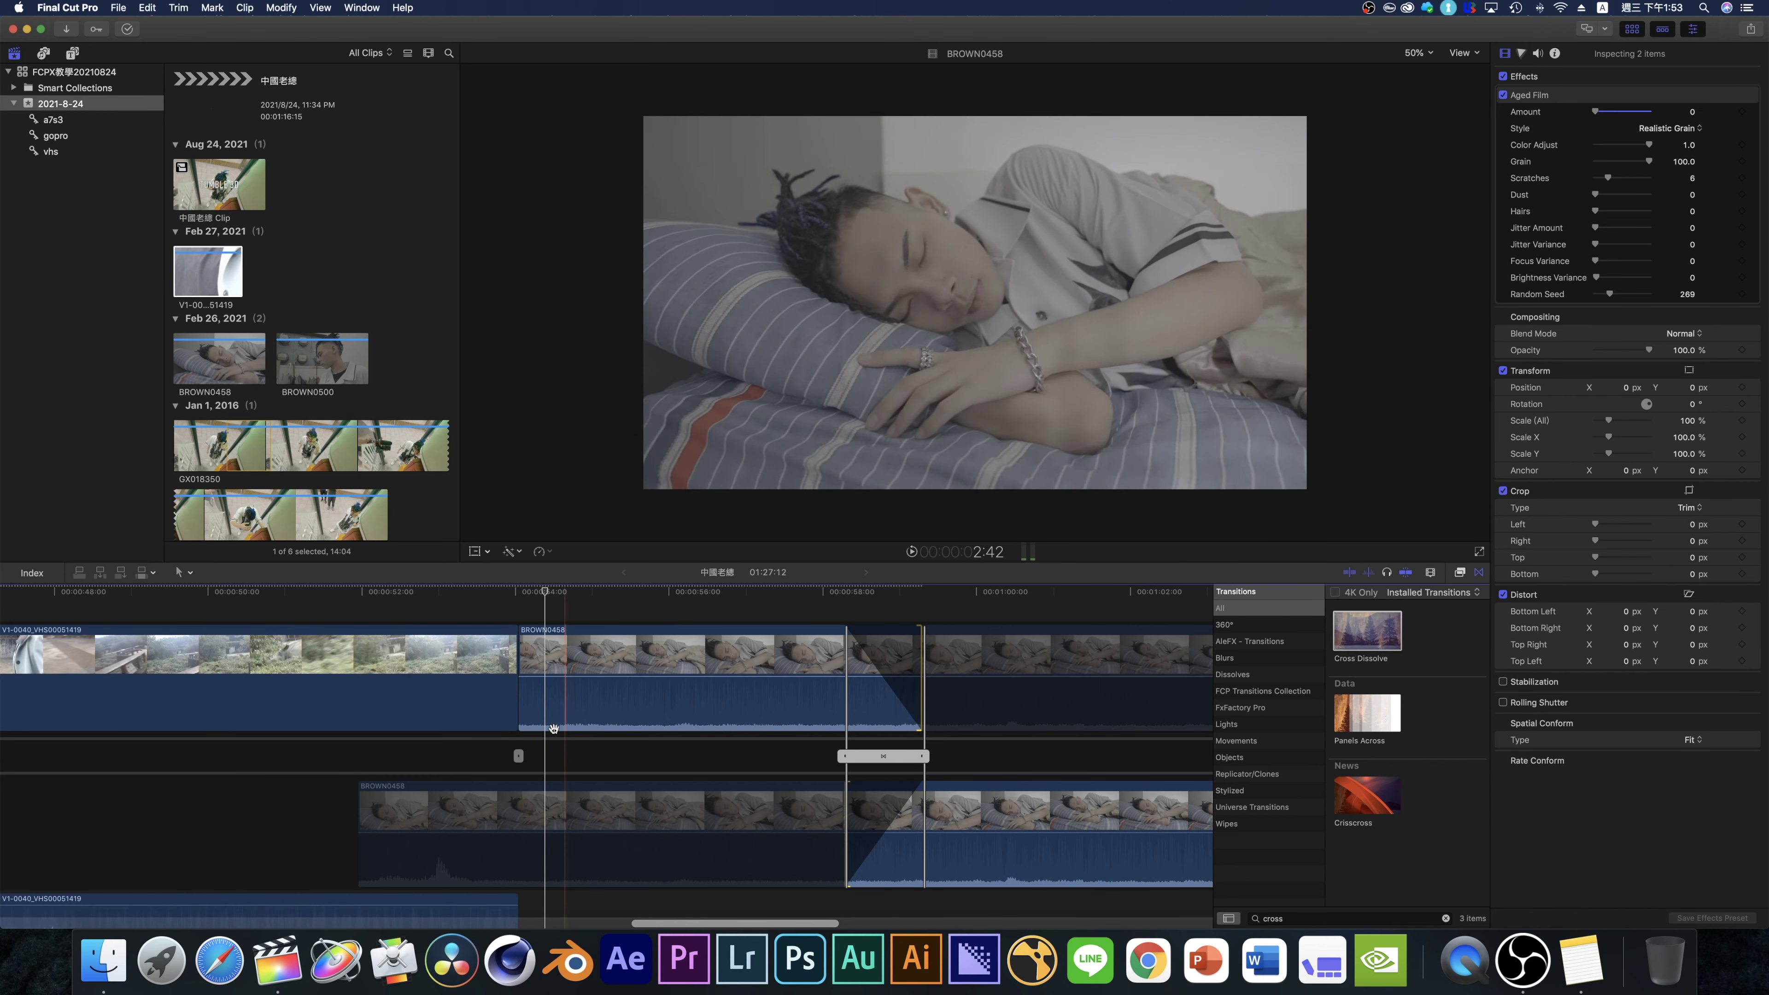
{"action": "key", "text": "alt+super+s"}
{"action": "key", "text": "Escape"}
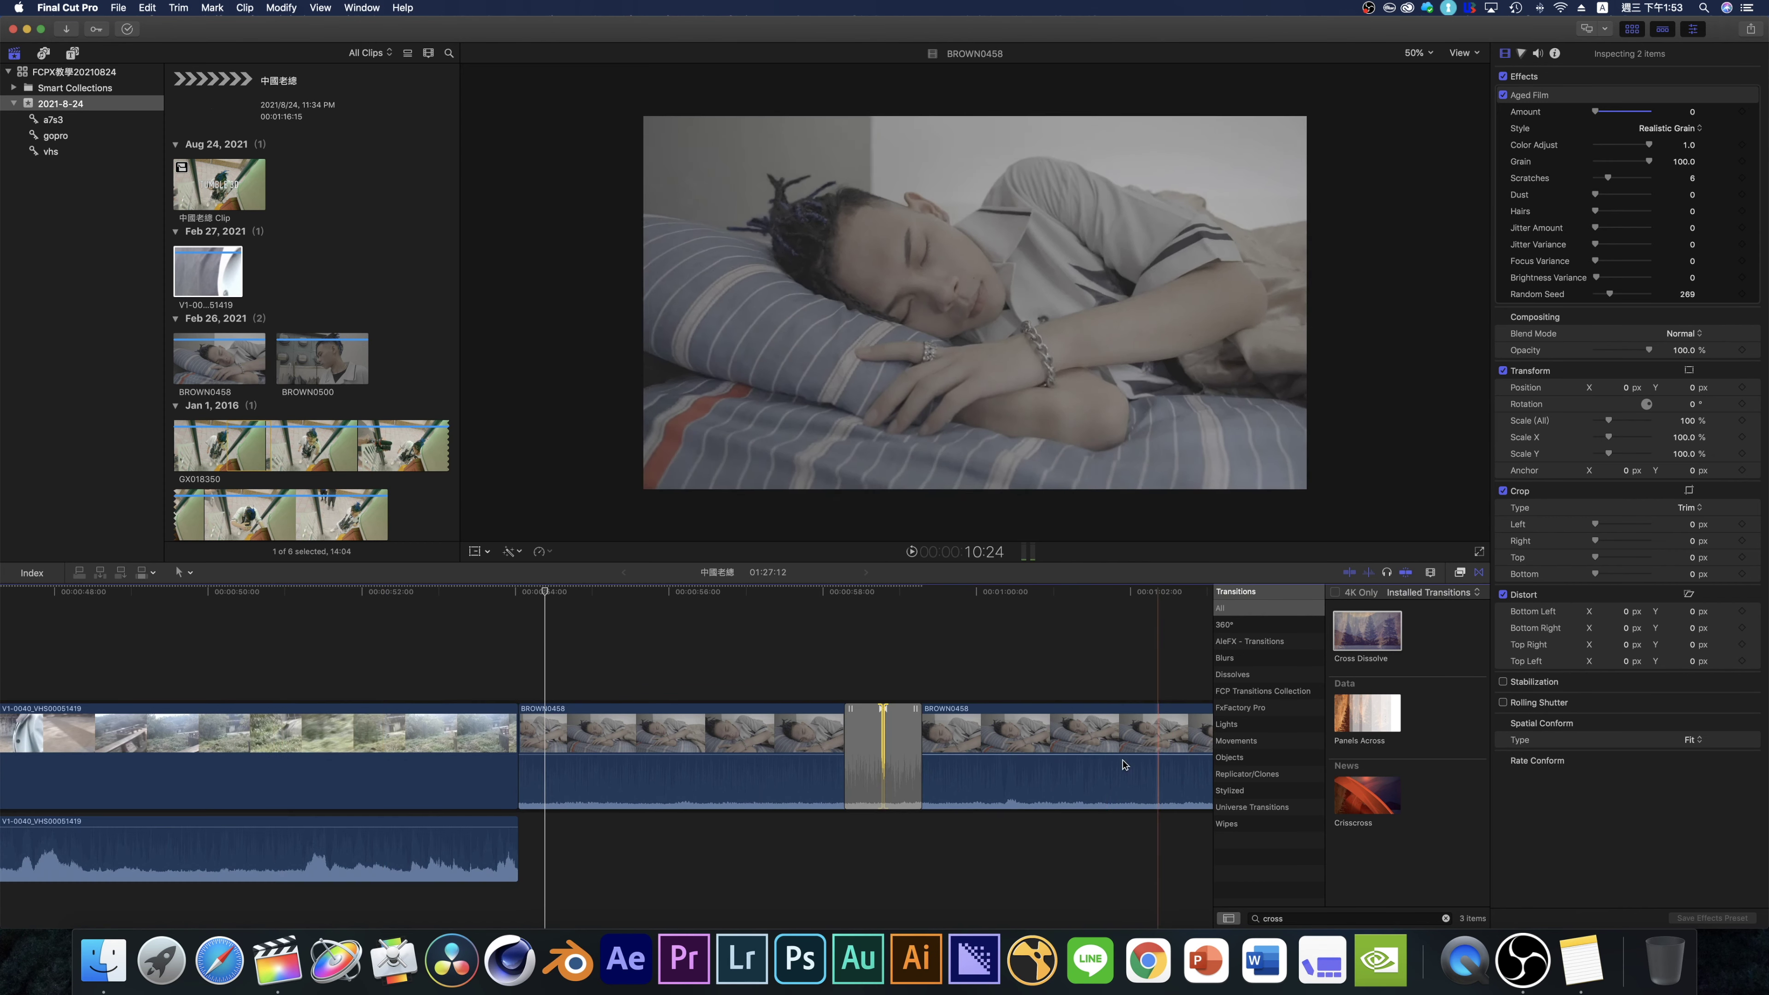
- Add a Cross Dissolve between V1-0040_VHS00051419 and BROWN0458, accepting the ripple-trim overlap to create it
{"action": "left_click_drag", "start_coordinate": [1369, 625], "coordinate": [521, 742]}
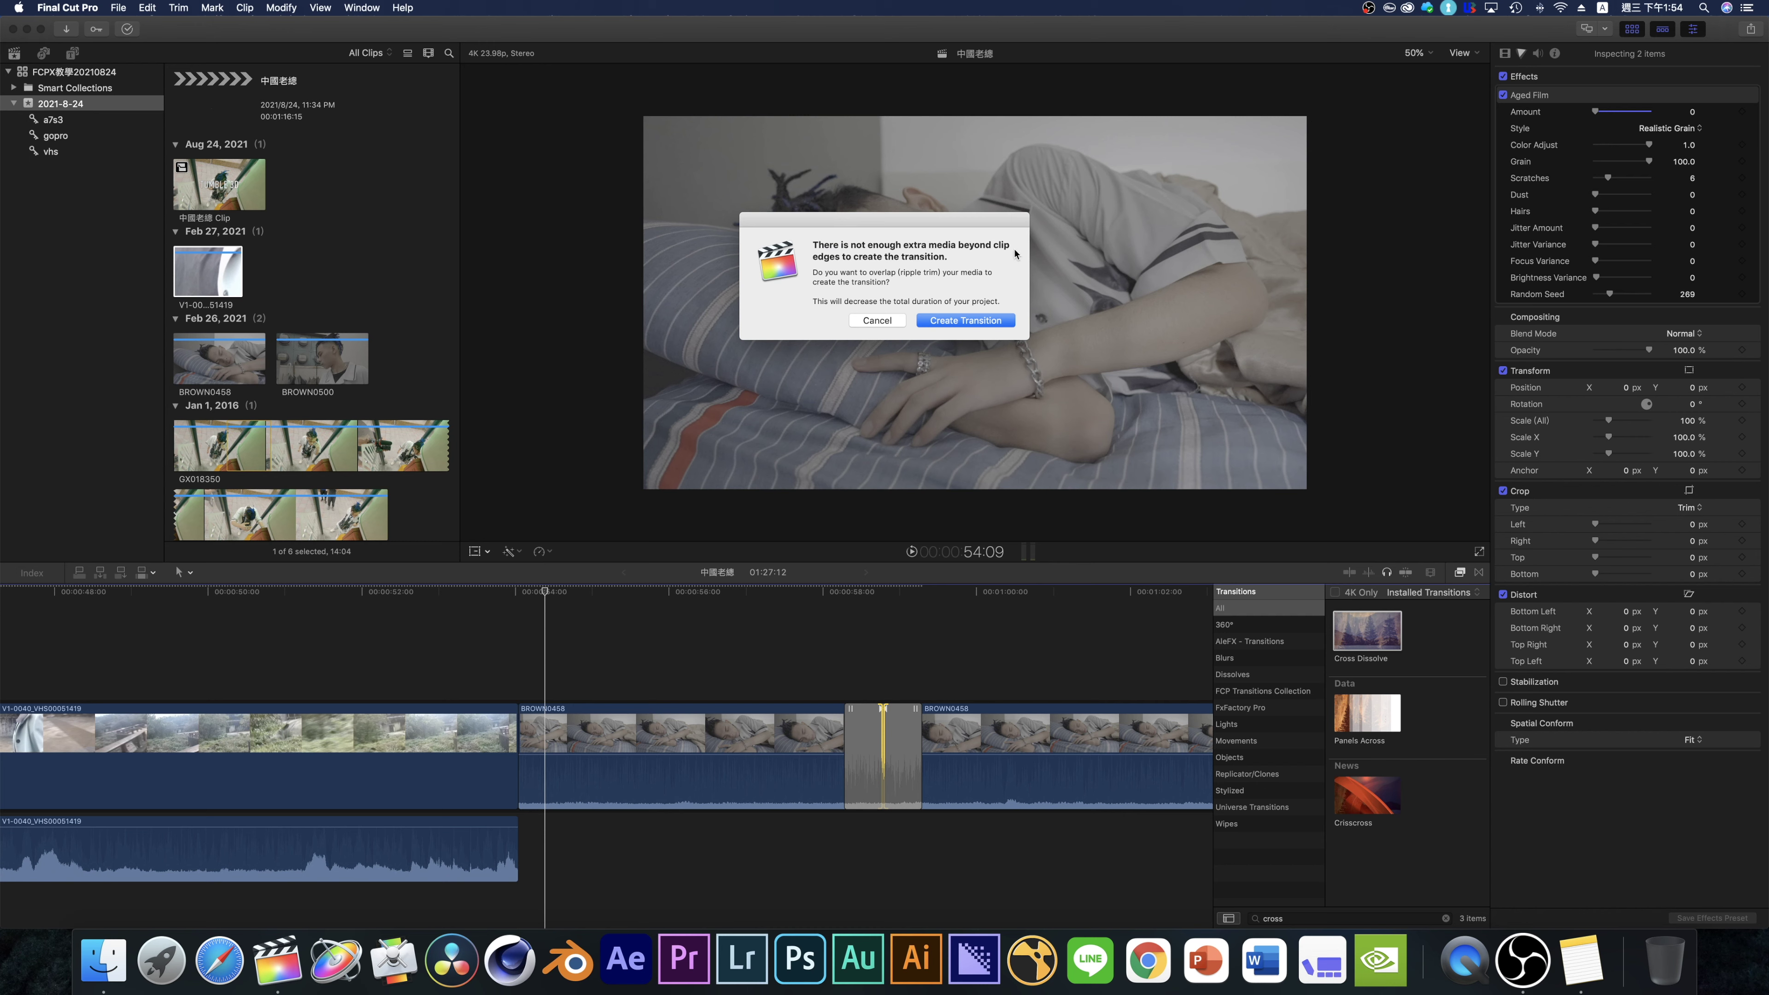
{"action": "left_click_drag", "start_coordinate": [855, 259], "coordinate": [943, 265]}
{"action": "left_click", "coordinate": [838, 271]}
{"action": "left_click", "coordinate": [934, 321]}
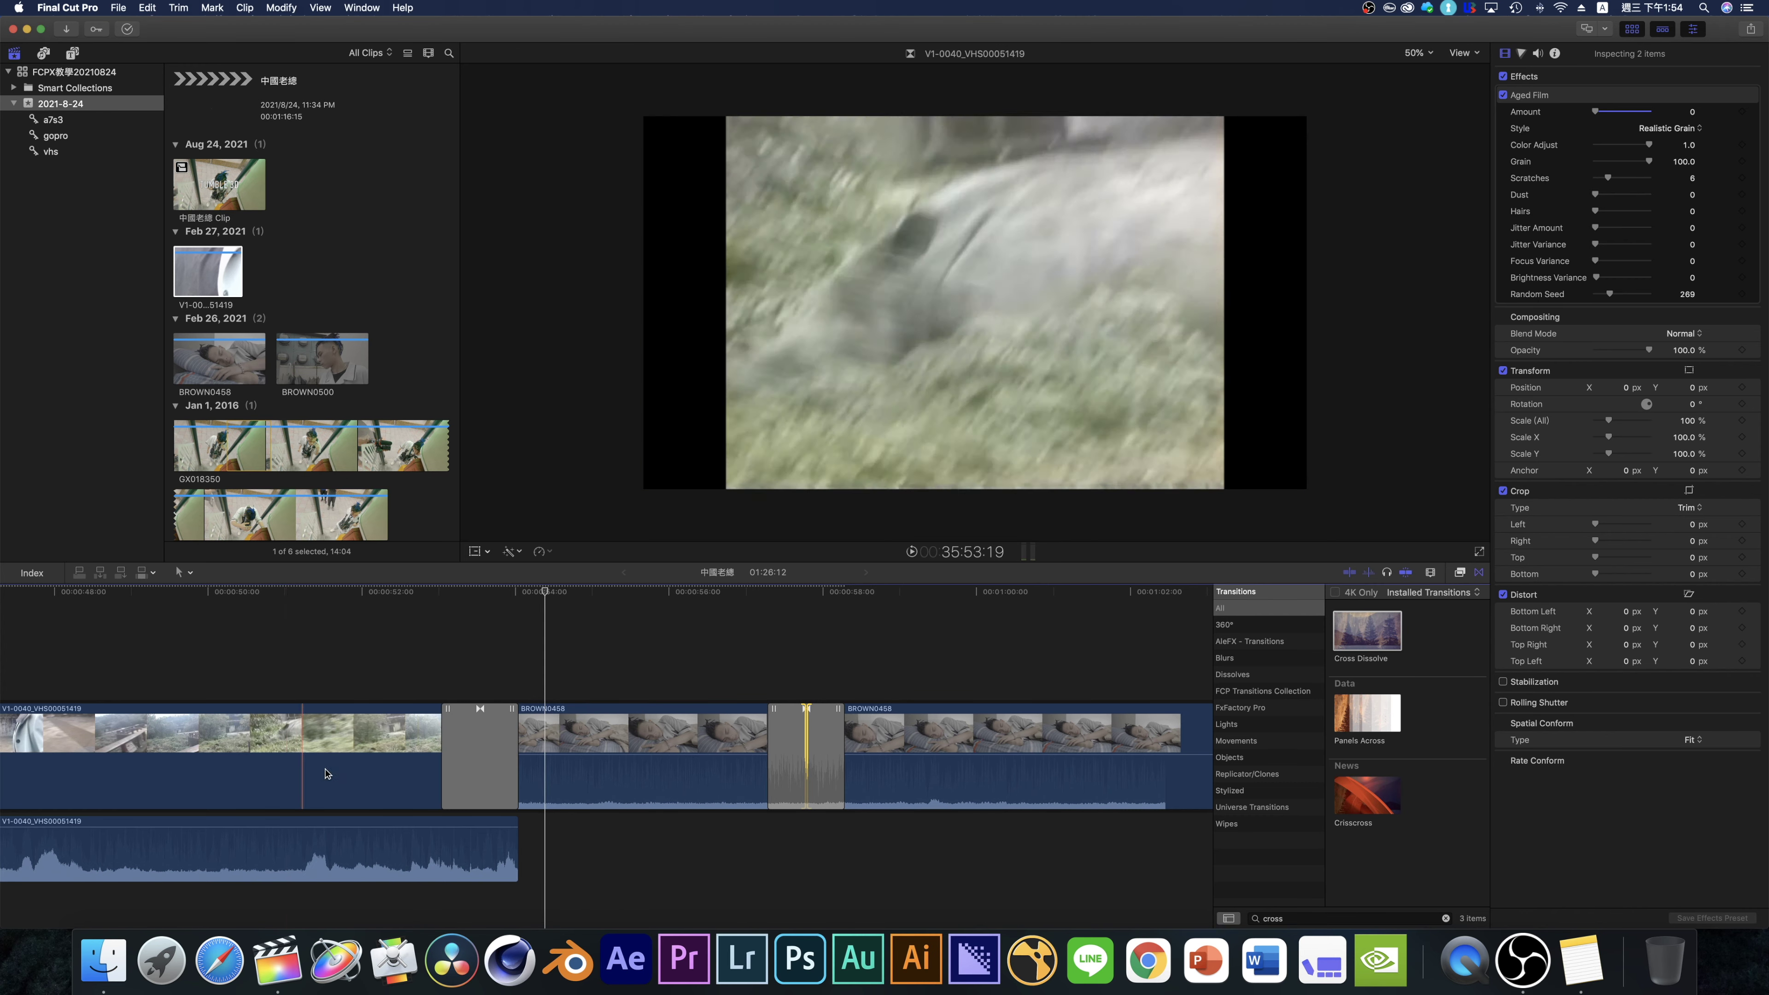
- Inspect the Cross Dissolve after V1-0040_VHS00051419 in the precision editor and remove that transition
{"action": "scroll", "coordinate": [622, 754], "scroll_direction": "left", "scroll_amount": 5}
{"action": "left_click", "coordinate": [697, 732]}
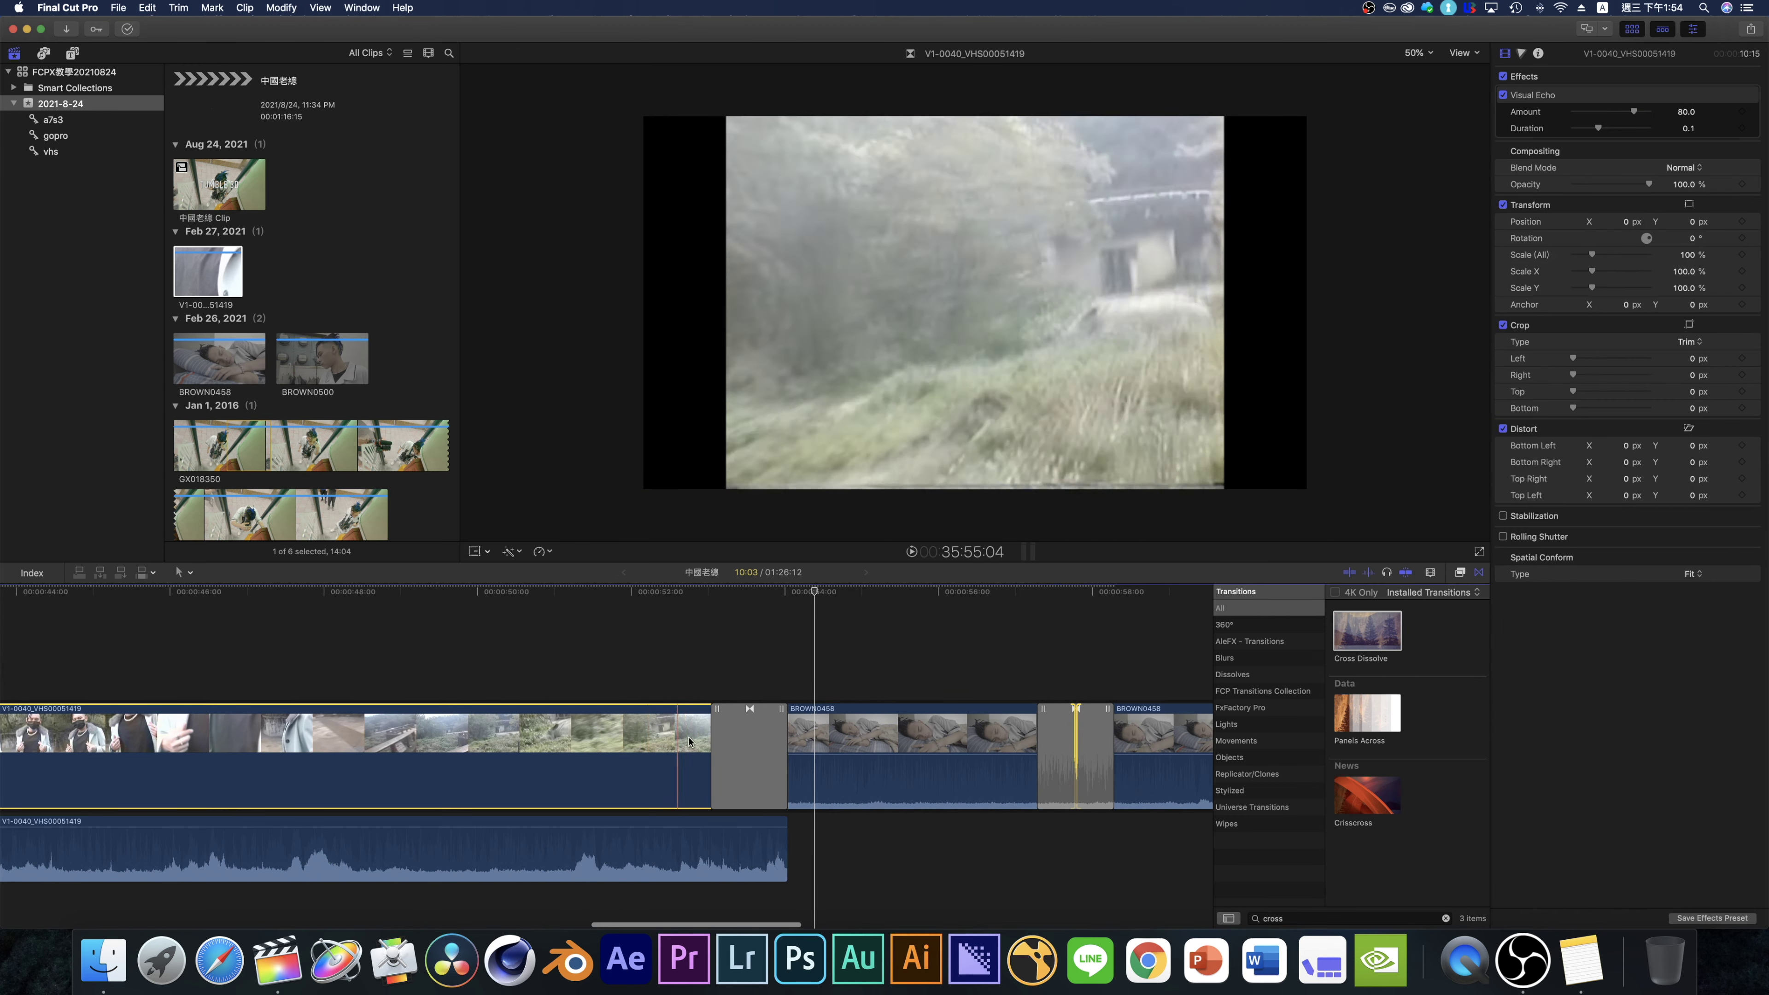
{"action": "double_click", "coordinate": [727, 723]}
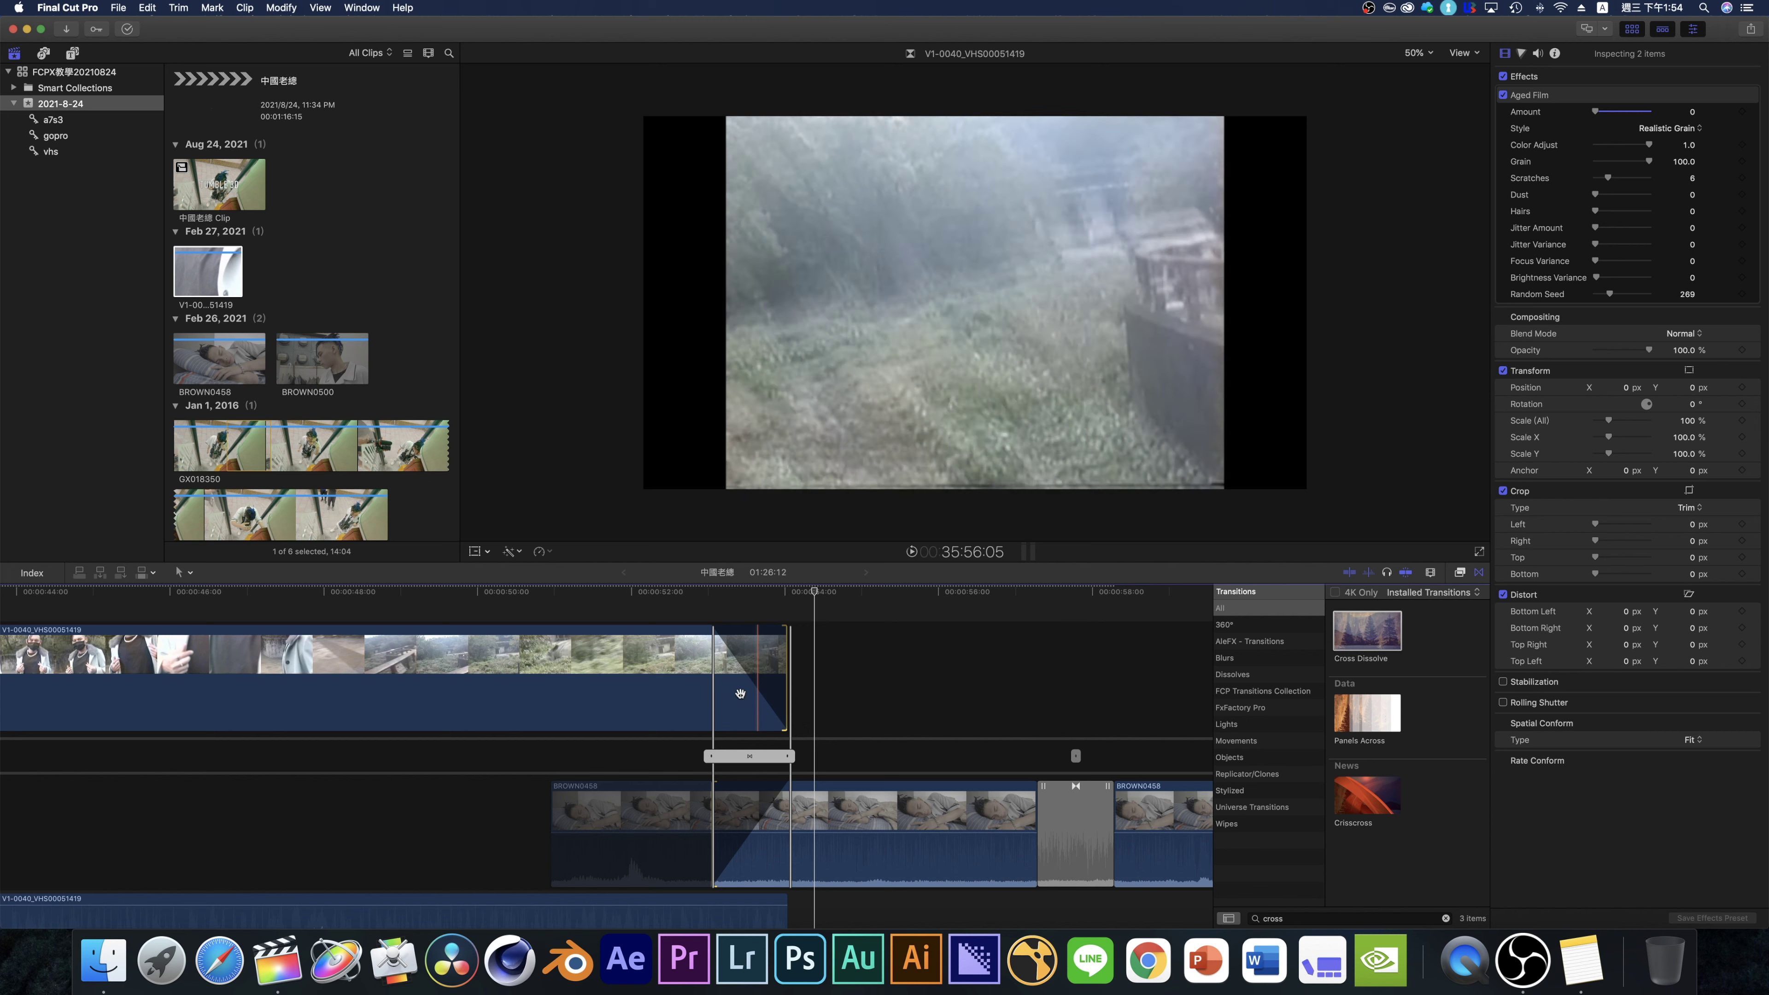
{"action": "double_click", "coordinate": [747, 756]}
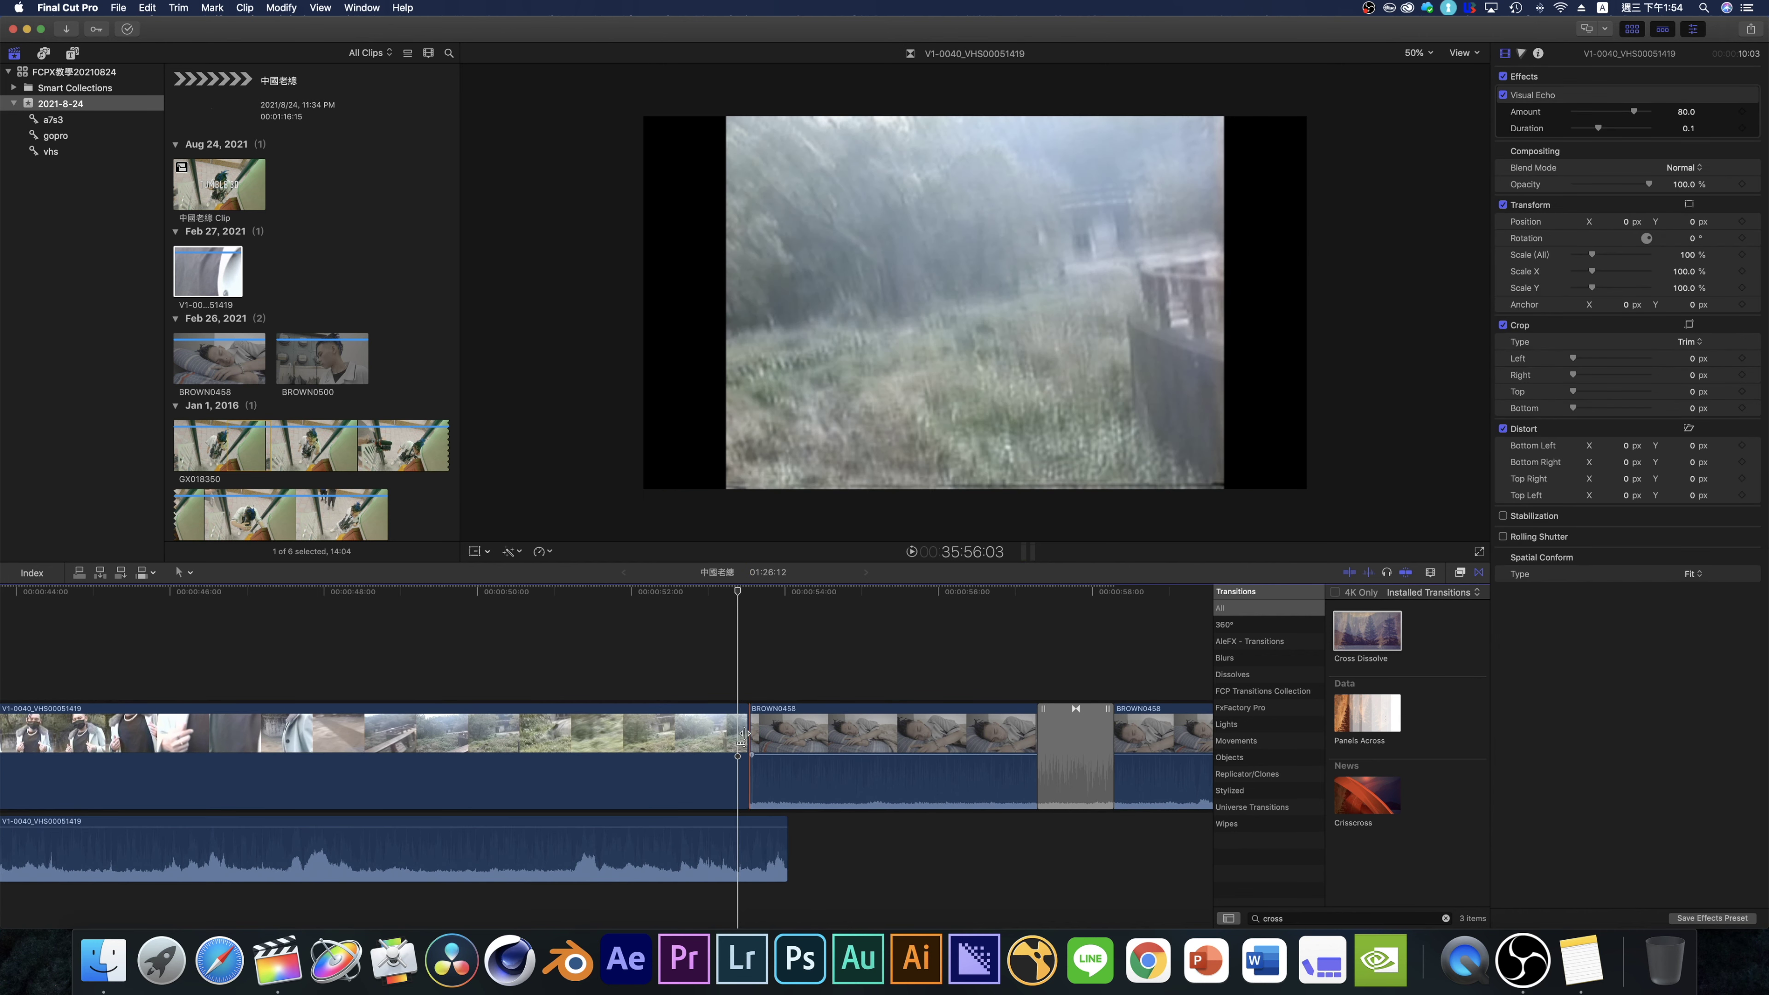
- Trim the end of V1-0040_VHS00051419 to a clip length of 9:08 and add a Cross Dissolve at its cut to BROWN0458
{"action": "scroll", "coordinate": [747, 736], "scroll_direction": "left", "scroll_amount": 3}
{"action": "left_click_drag", "start_coordinate": [852, 736], "coordinate": [792, 728]}
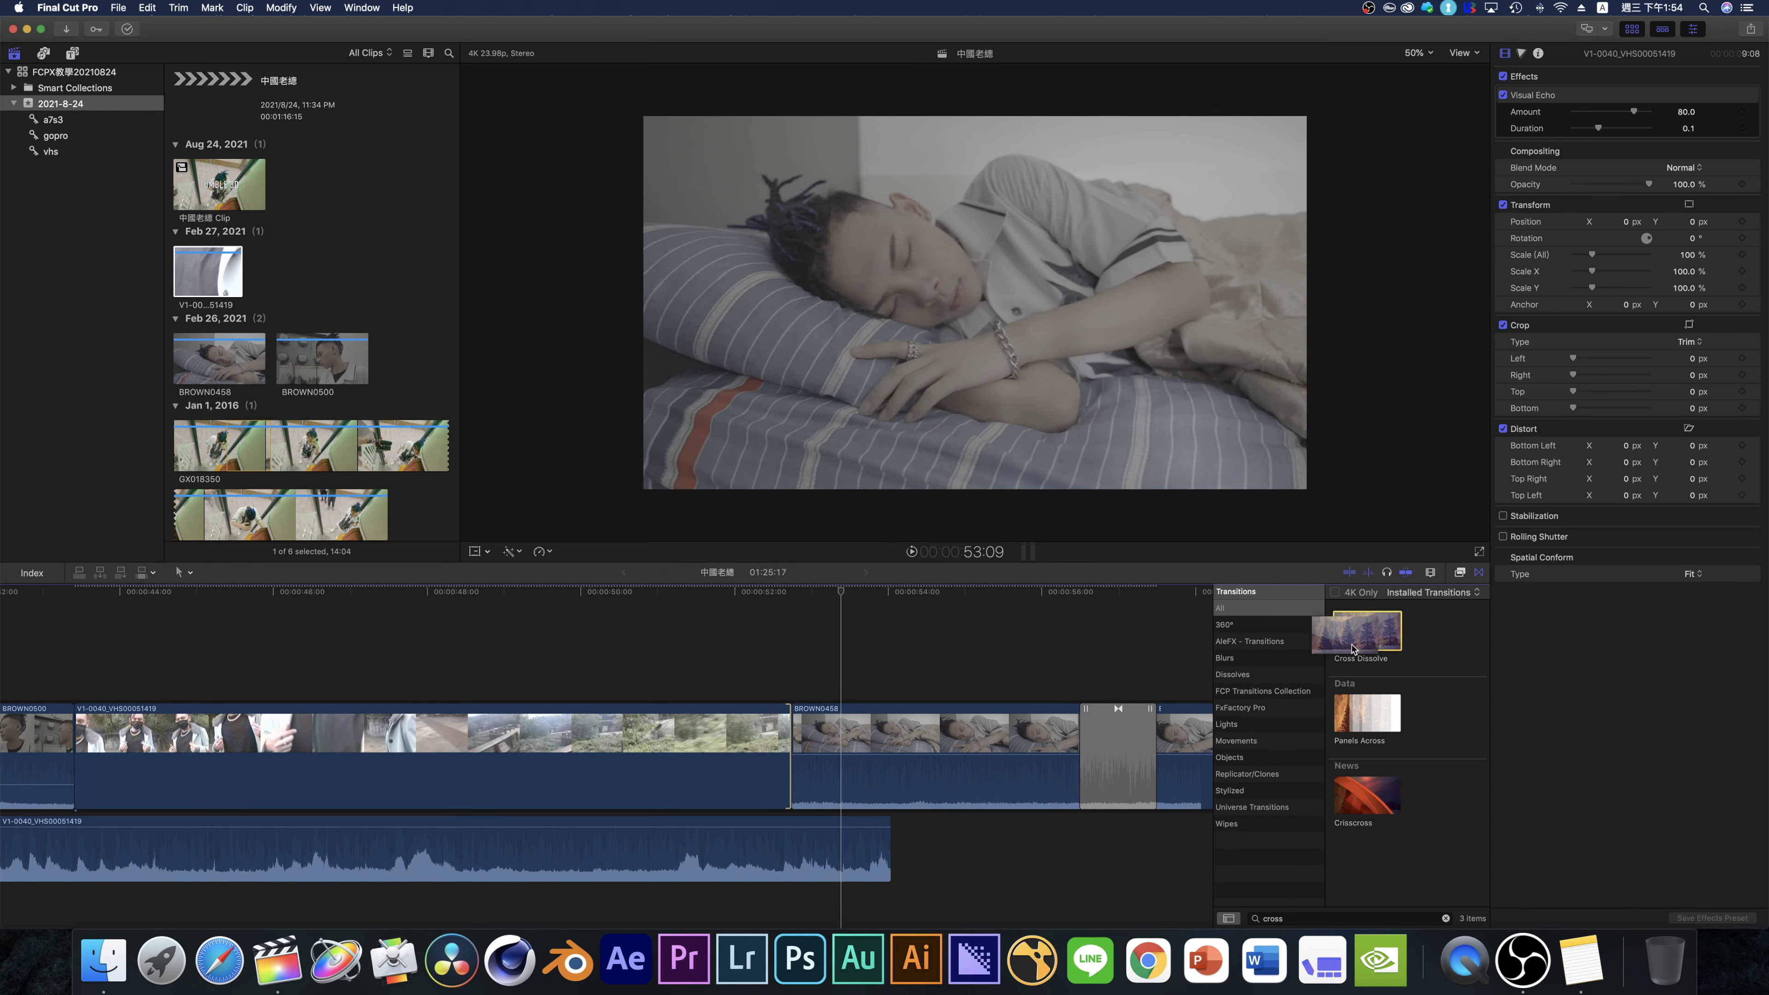
{"action": "key", "text": "super+t"}
- Play the timeline through the Cross Dissolve from V1-0040_VHS00051419 into BROWN0458
{"action": "left_click", "coordinate": [694, 591]}
{"action": "key", "text": "space"}
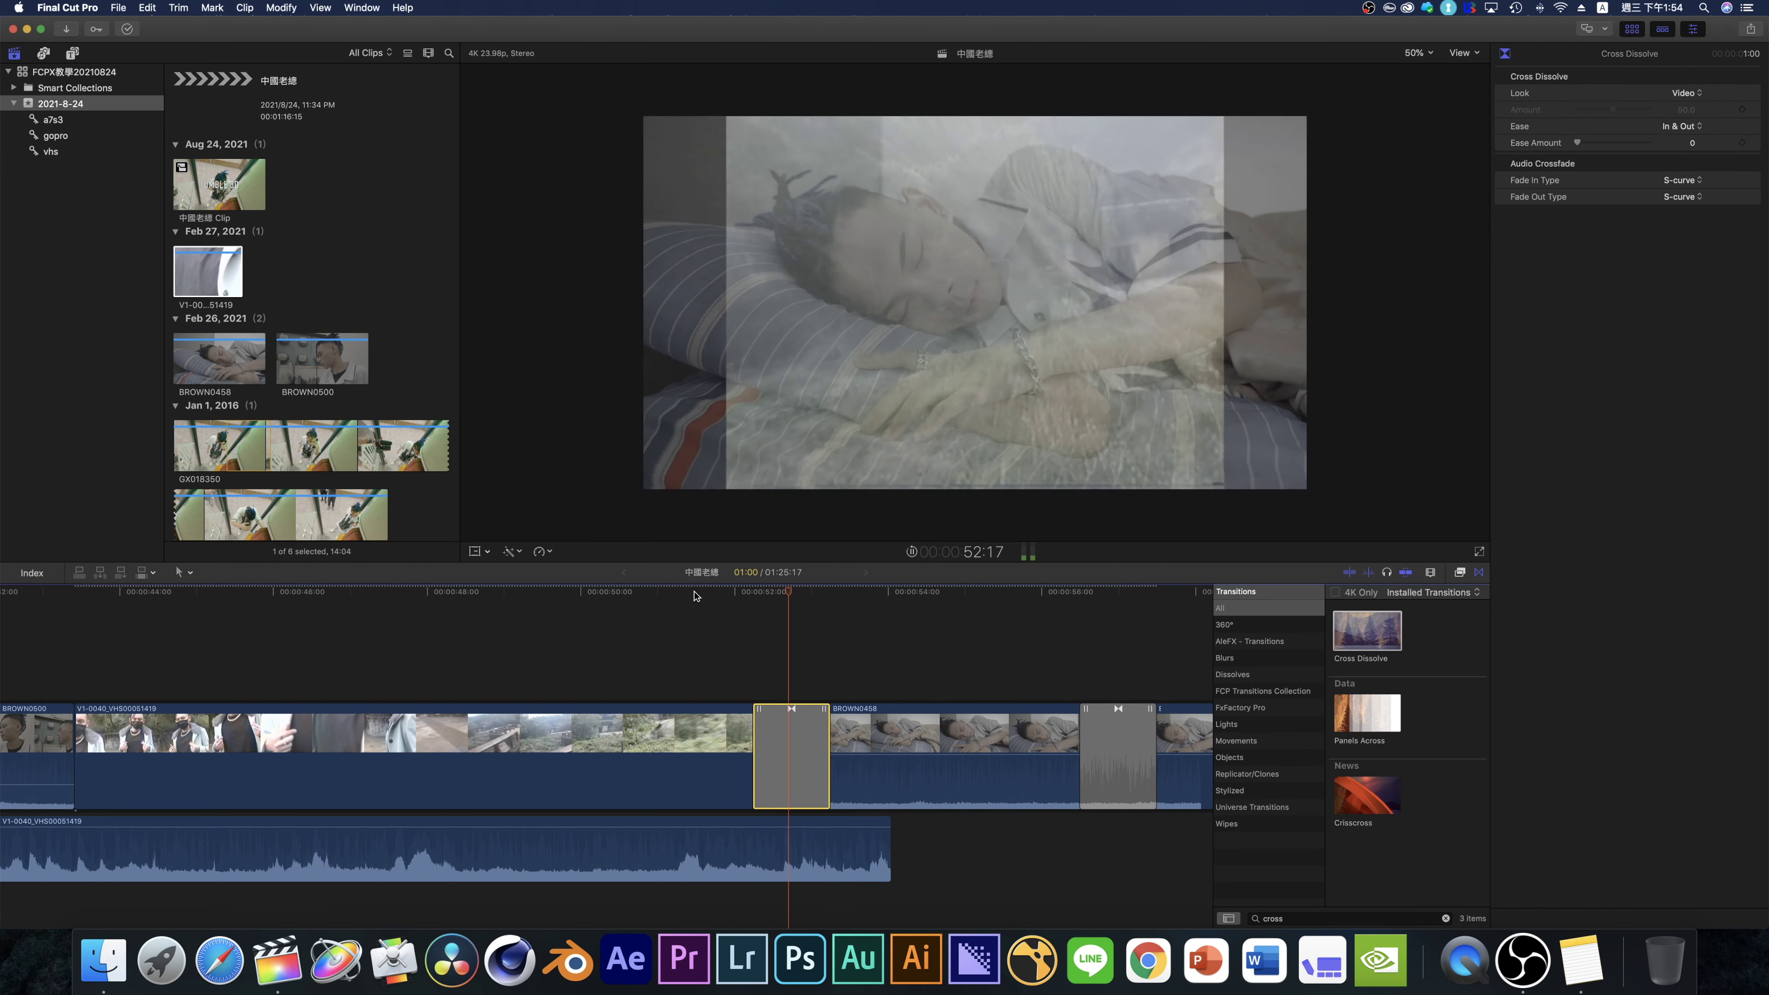
{"action": "key", "text": "space"}
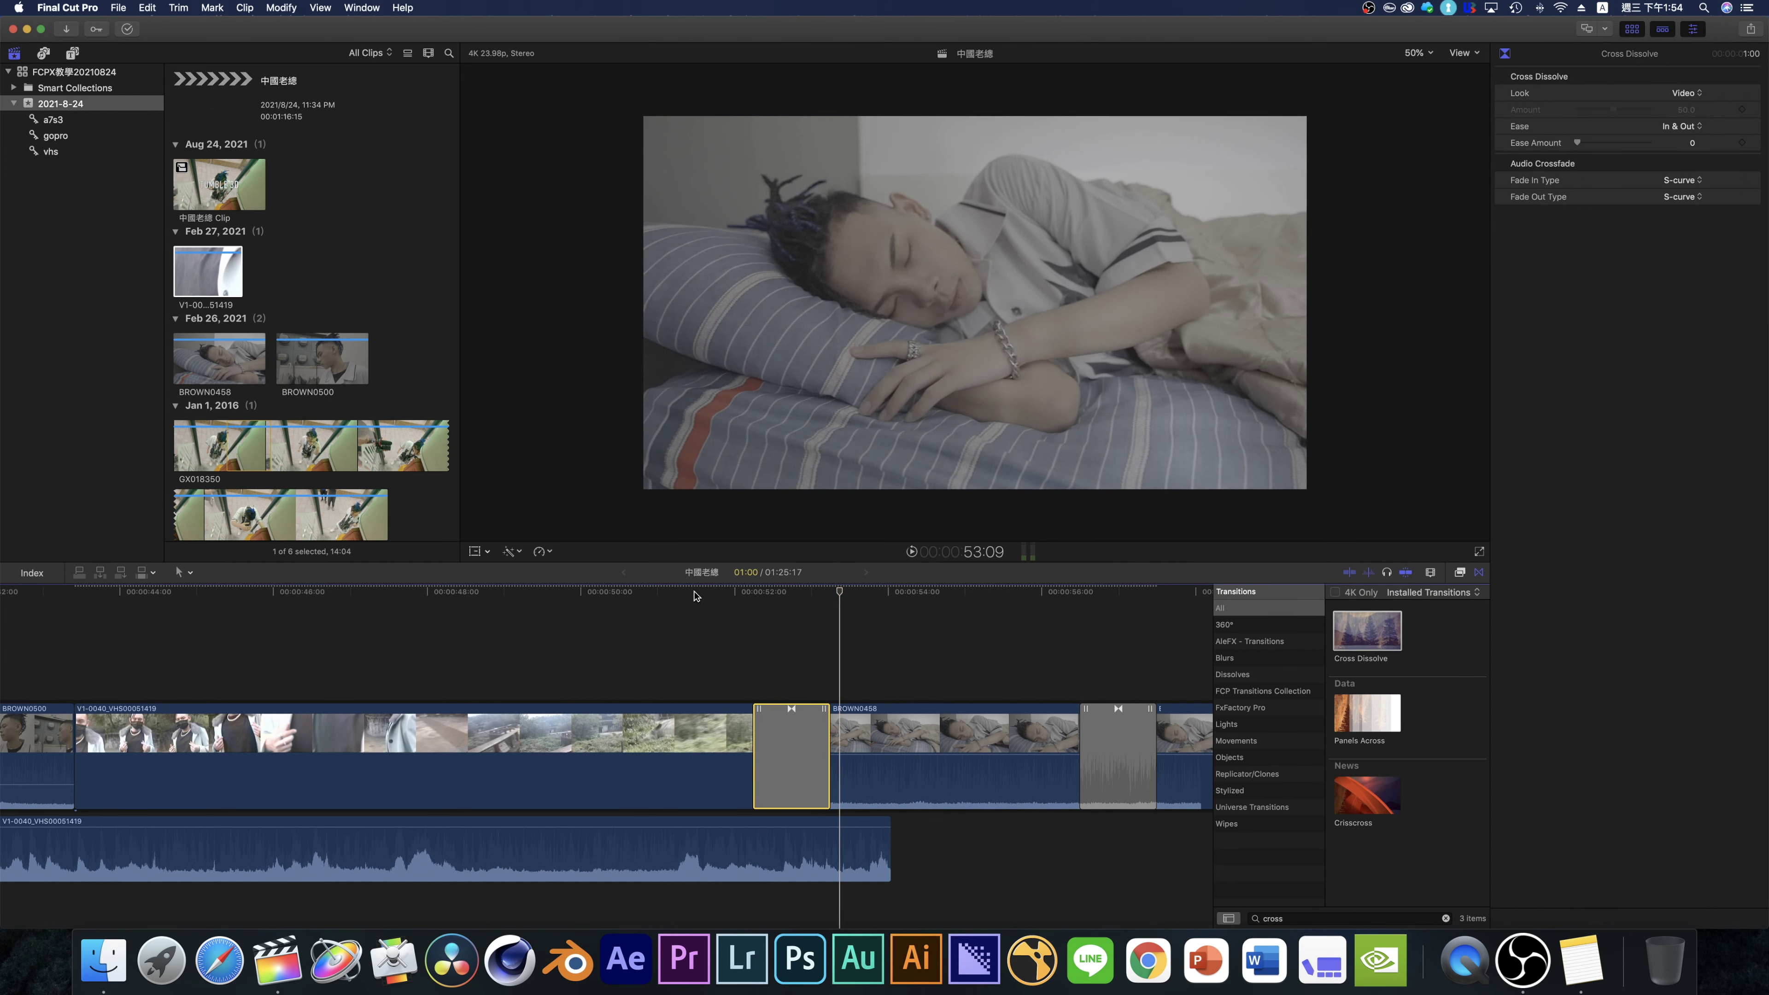
- Delete the Cross Dissolves at both ends of the first BROWN0458 clip after V1-0040_VHS00051419
{"action": "key", "text": "super+minus"}
{"action": "left_click", "coordinate": [794, 662]}
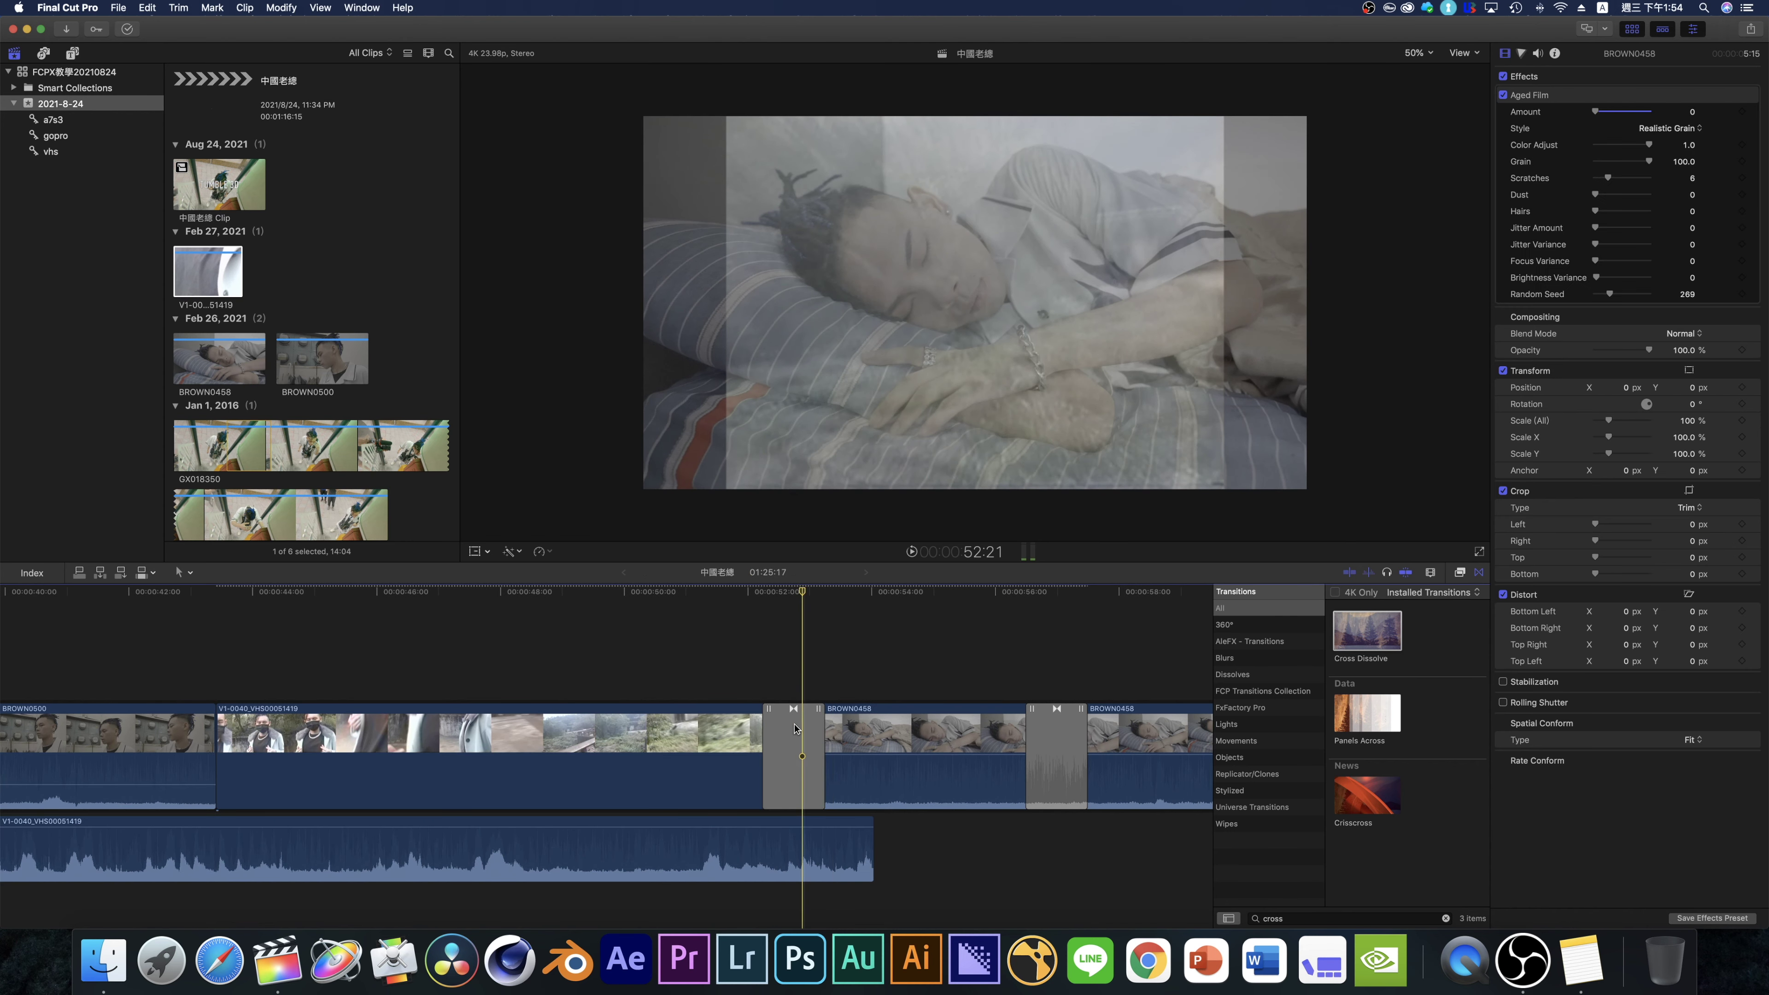
{"action": "left_click", "coordinate": [796, 729]}
{"action": "key", "text": "space"}
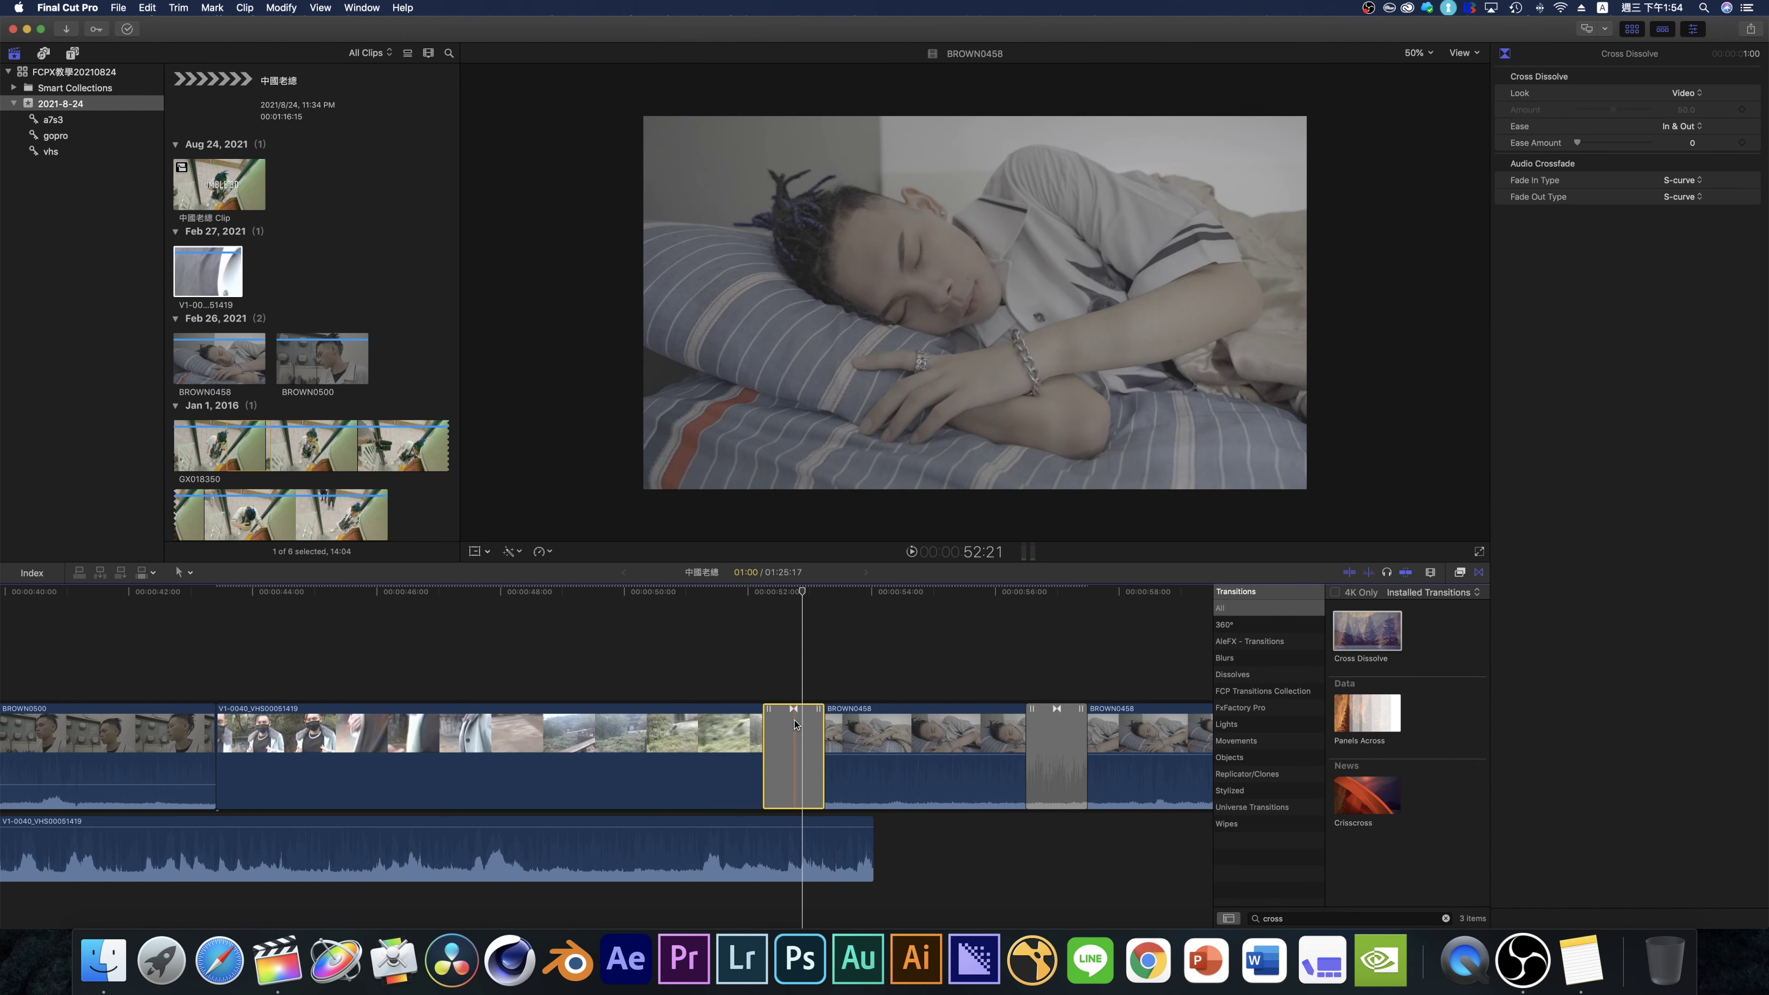
{"action": "key", "text": "Delete"}
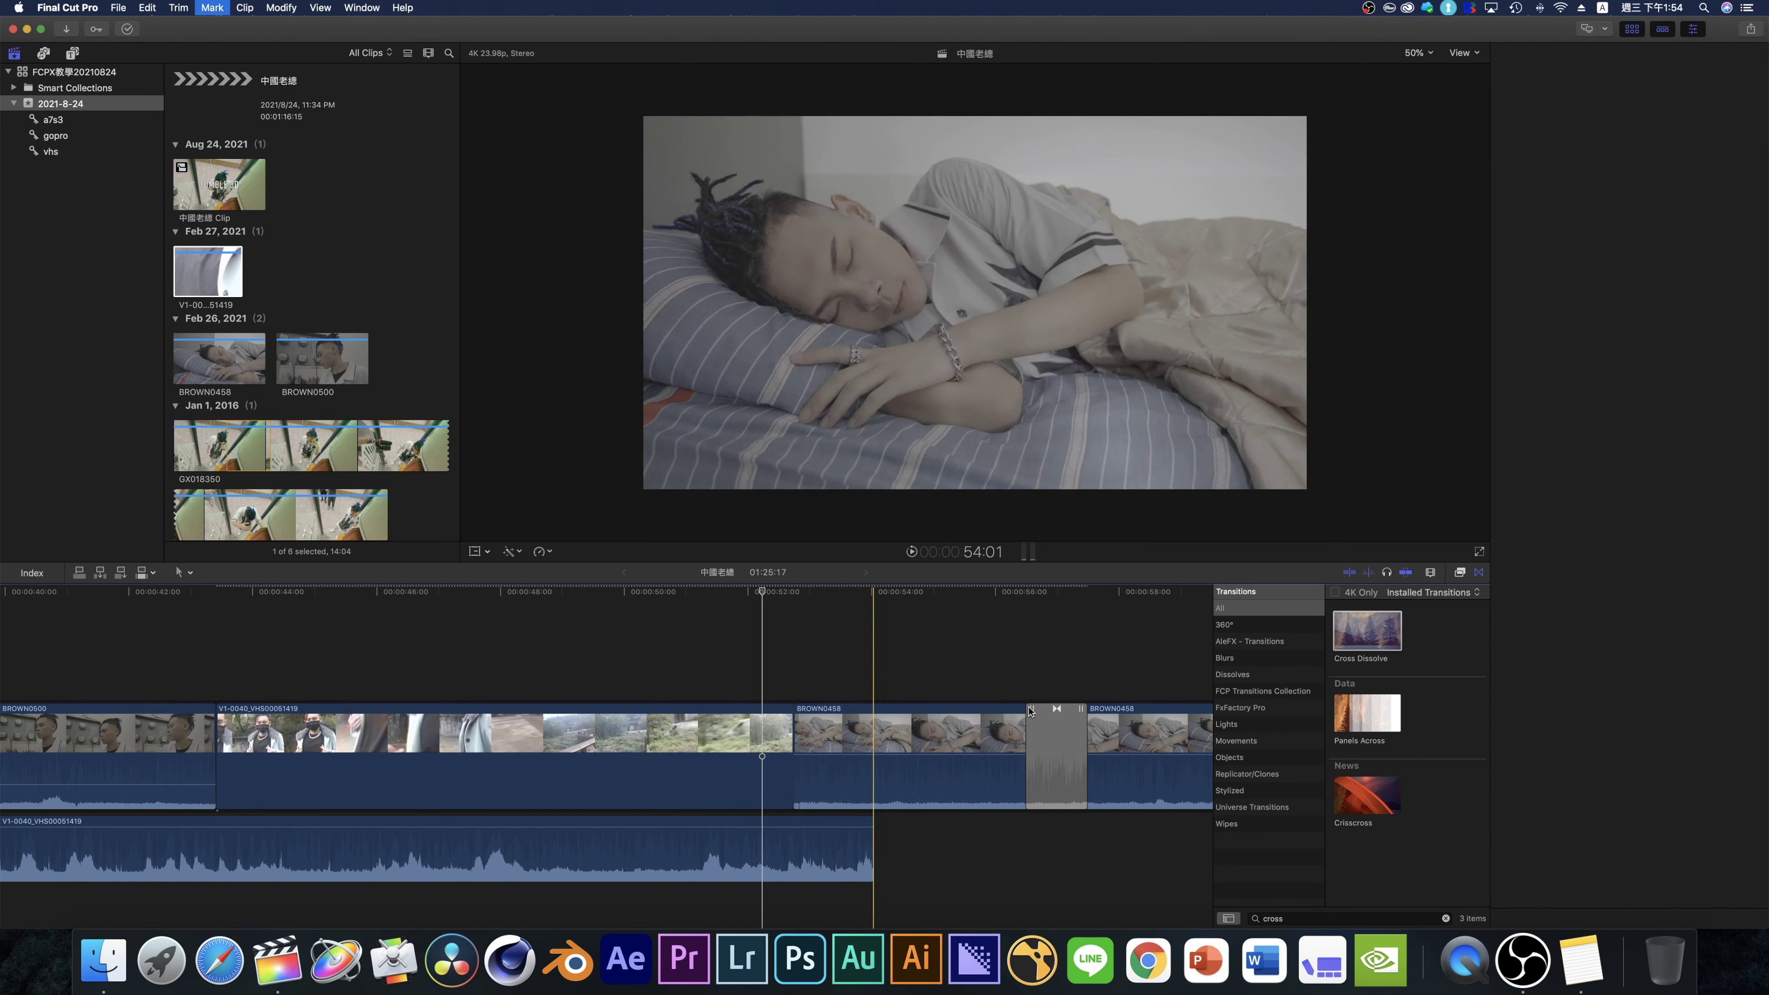
{"action": "left_click", "coordinate": [1031, 711]}
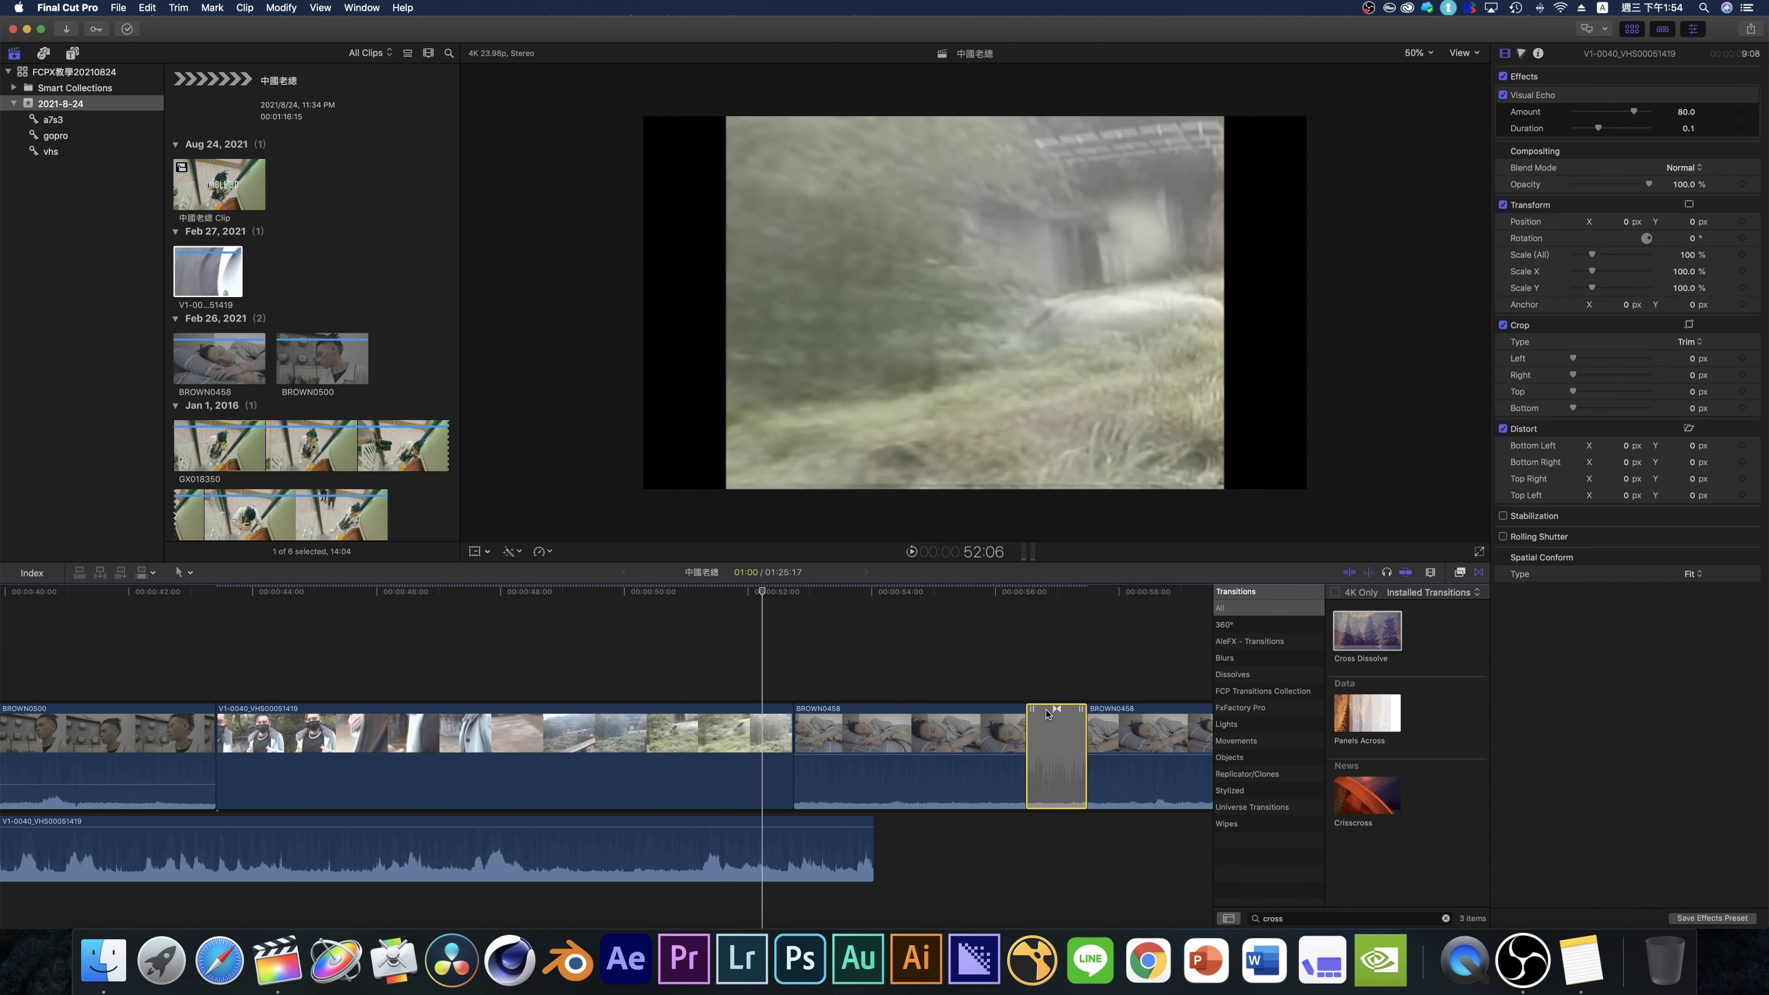
{"action": "key", "text": "Delete"}
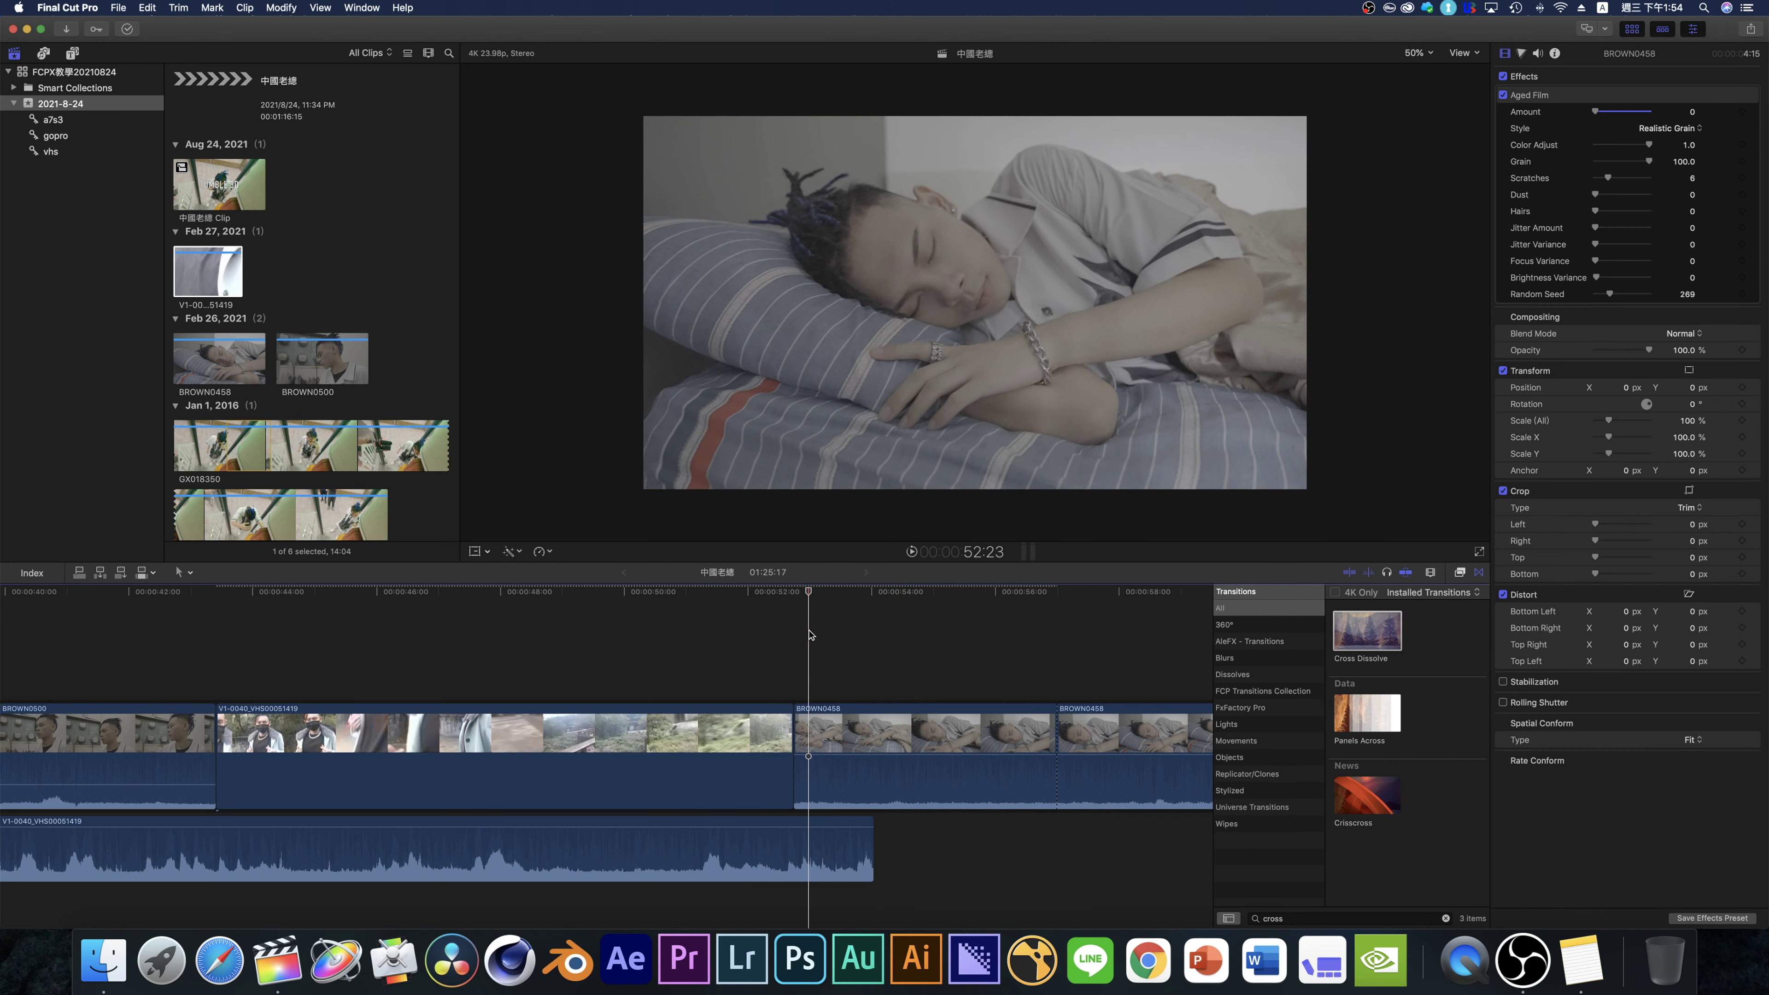
- Apply the Prism effect from the Blur category of the Effects browser to the first BROWN0458 clip after V1-0040_VHS00051419
{"action": "key", "text": "super+5"}
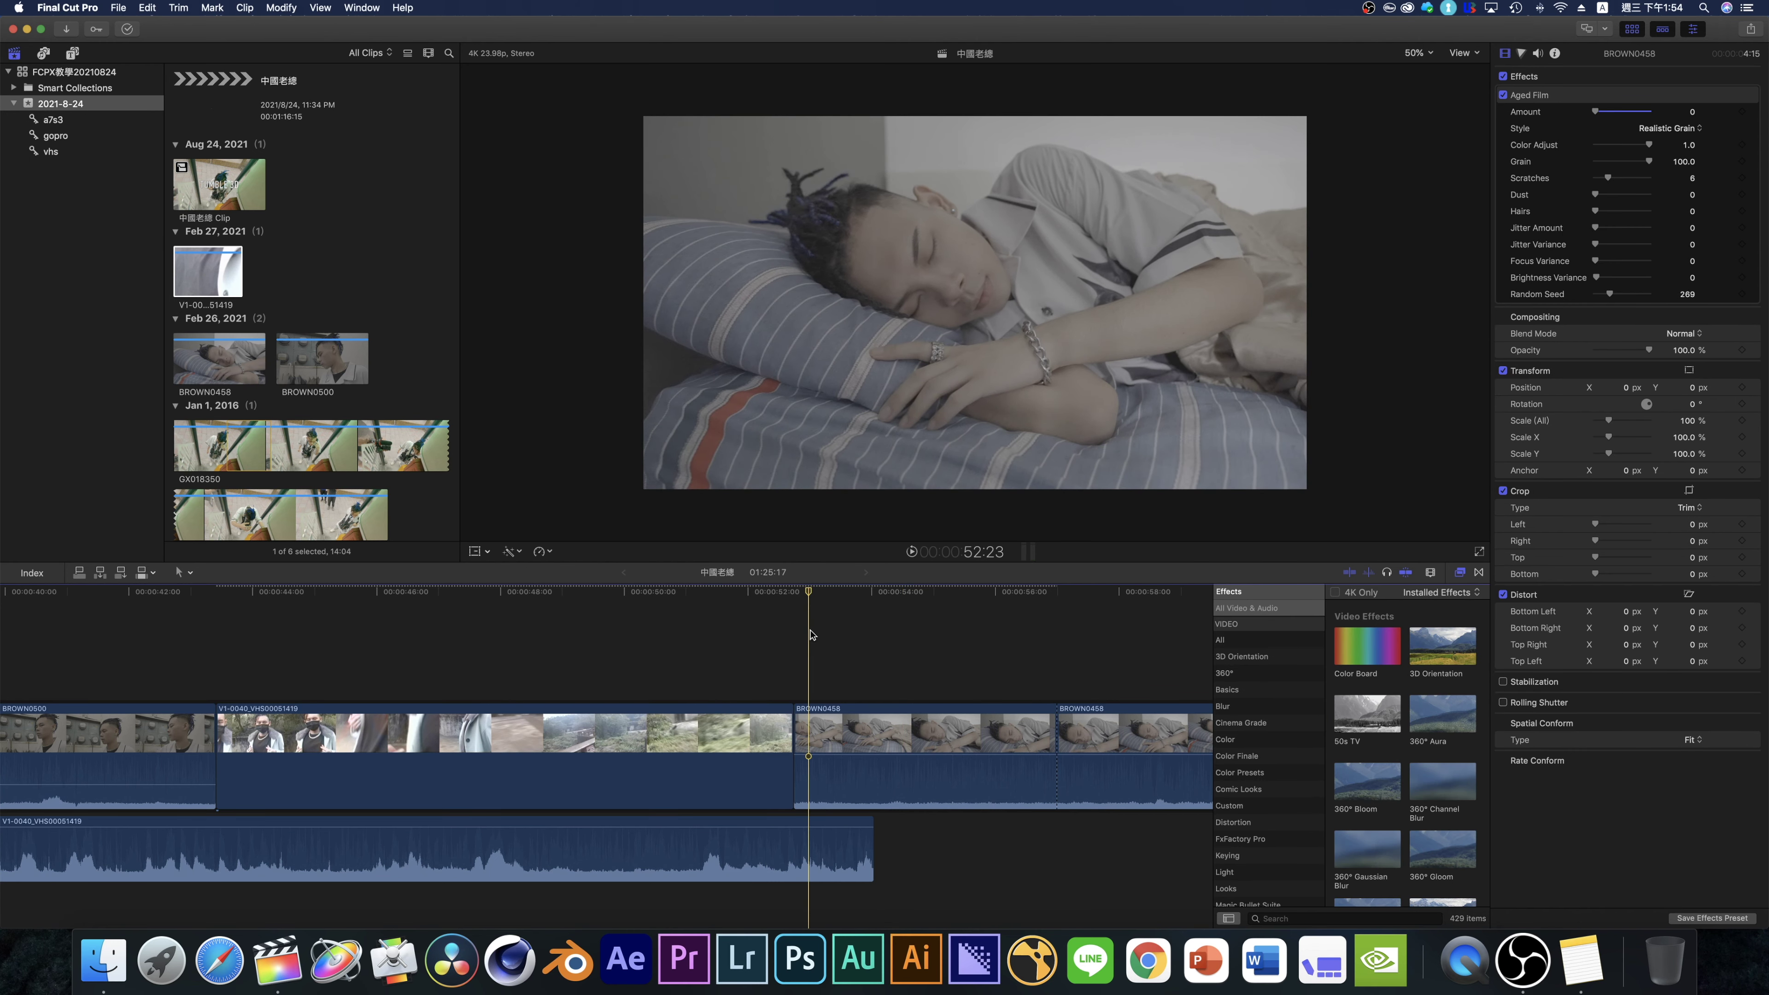
{"action": "left_click", "coordinate": [1222, 706]}
{"action": "left_click_drag", "start_coordinate": [1442, 697], "coordinate": [926, 756]}
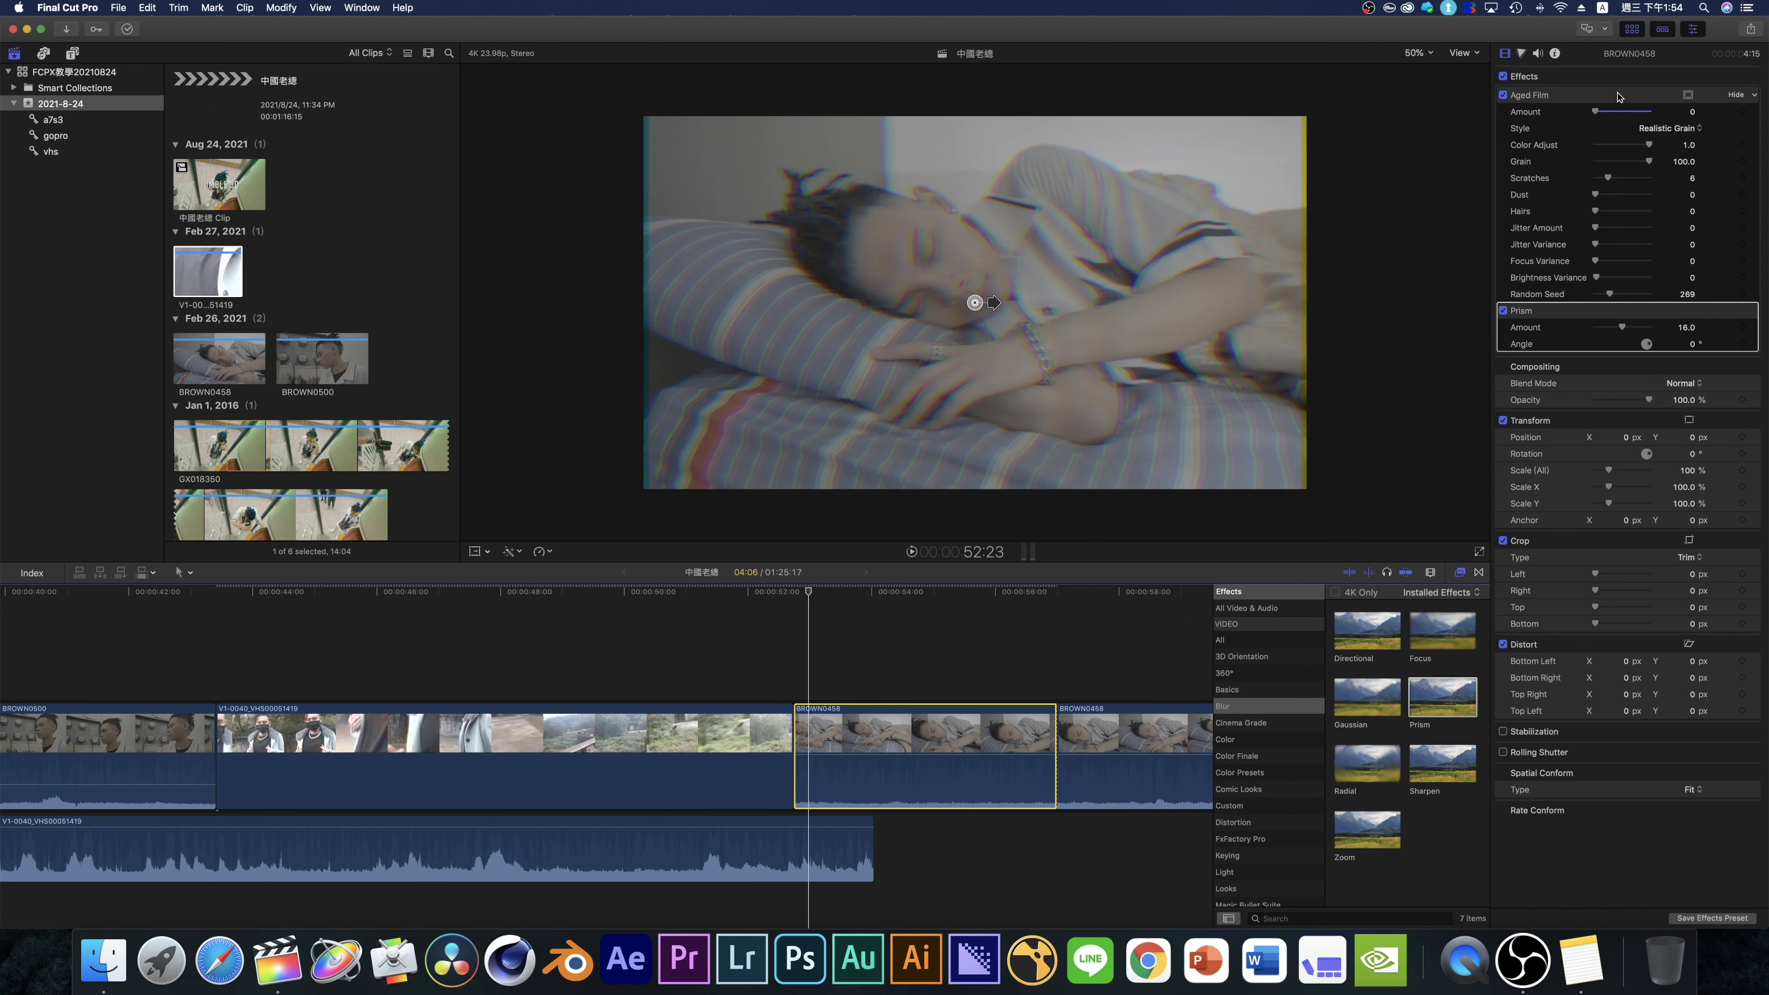
- Remove the Aged Film effect from the selected BROWN0458 clip and set its Prism Amount to 32.0
{"action": "left_click", "coordinate": [1578, 105]}
{"action": "key", "text": "Delete"}
{"action": "left_click_drag", "start_coordinate": [1686, 111], "coordinate": [1737, 114]}
- Add the Colorize effect from Color and the Comic Basic effect from Comic Looks to the selected BROWN0458 clip
{"action": "left_click", "coordinate": [1262, 738]}
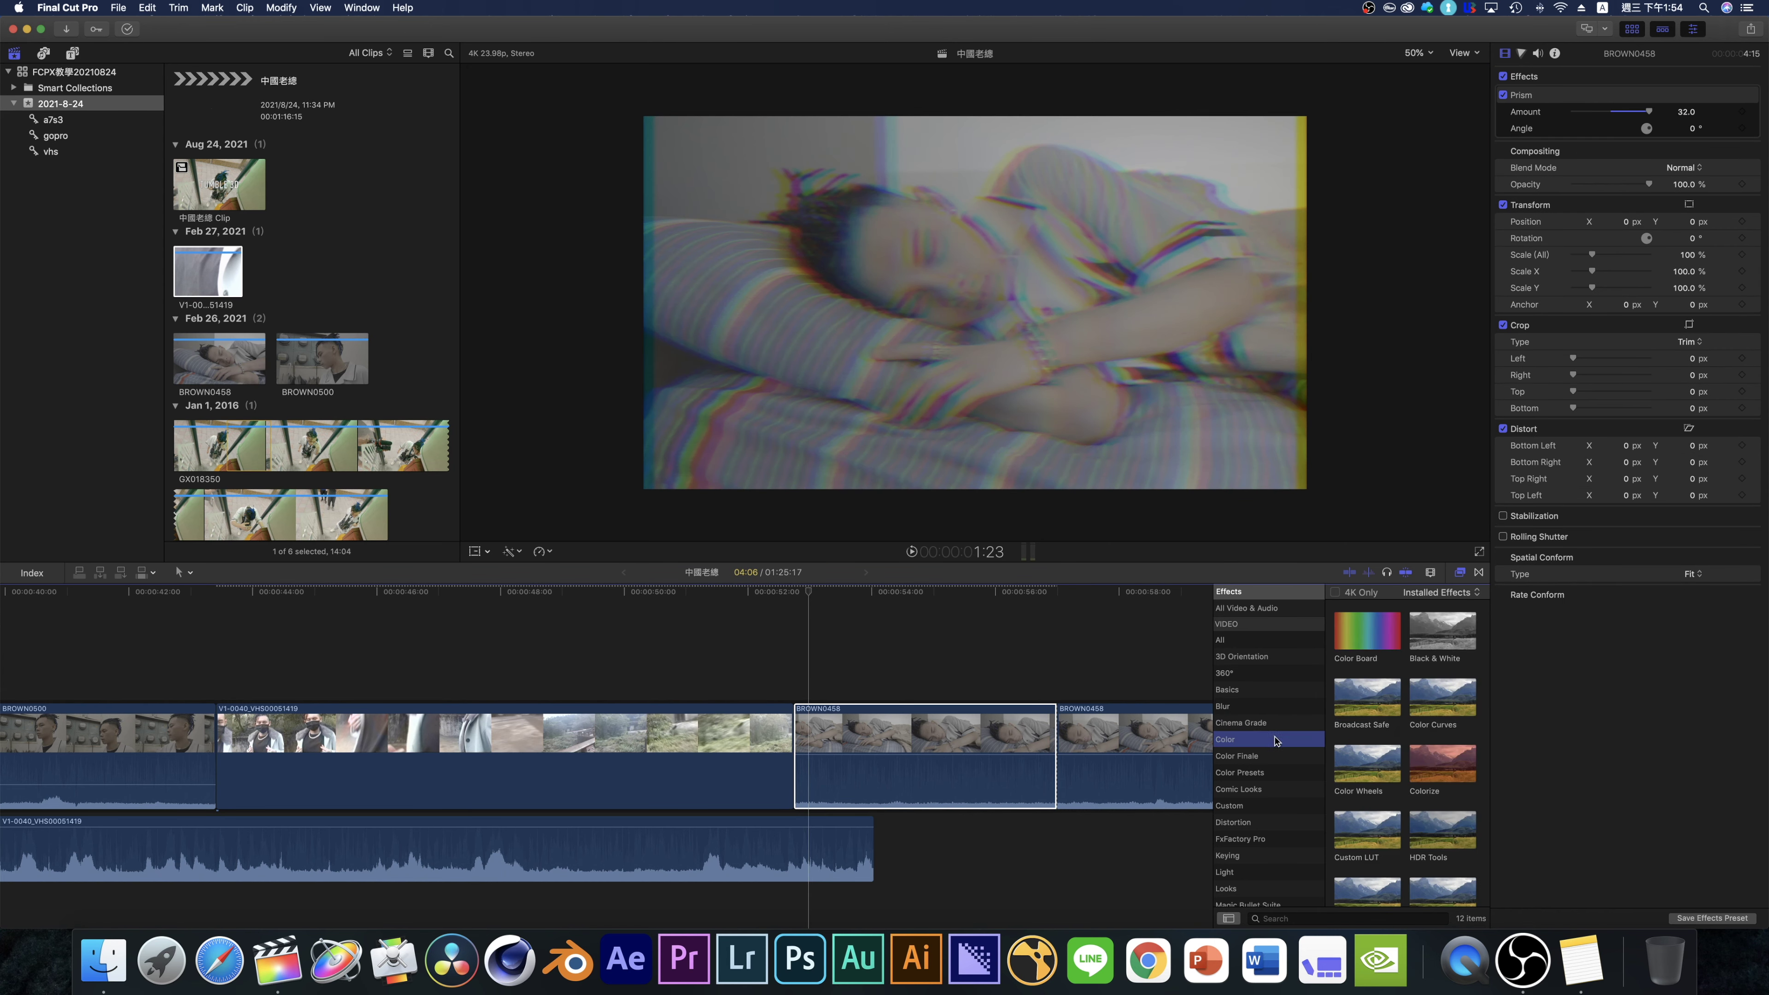
{"action": "left_click_drag", "start_coordinate": [1442, 763], "coordinate": [927, 756]}
{"action": "left_click", "coordinate": [1238, 789]}
{"action": "left_click_drag", "start_coordinate": [1366, 630], "coordinate": [955, 754]}
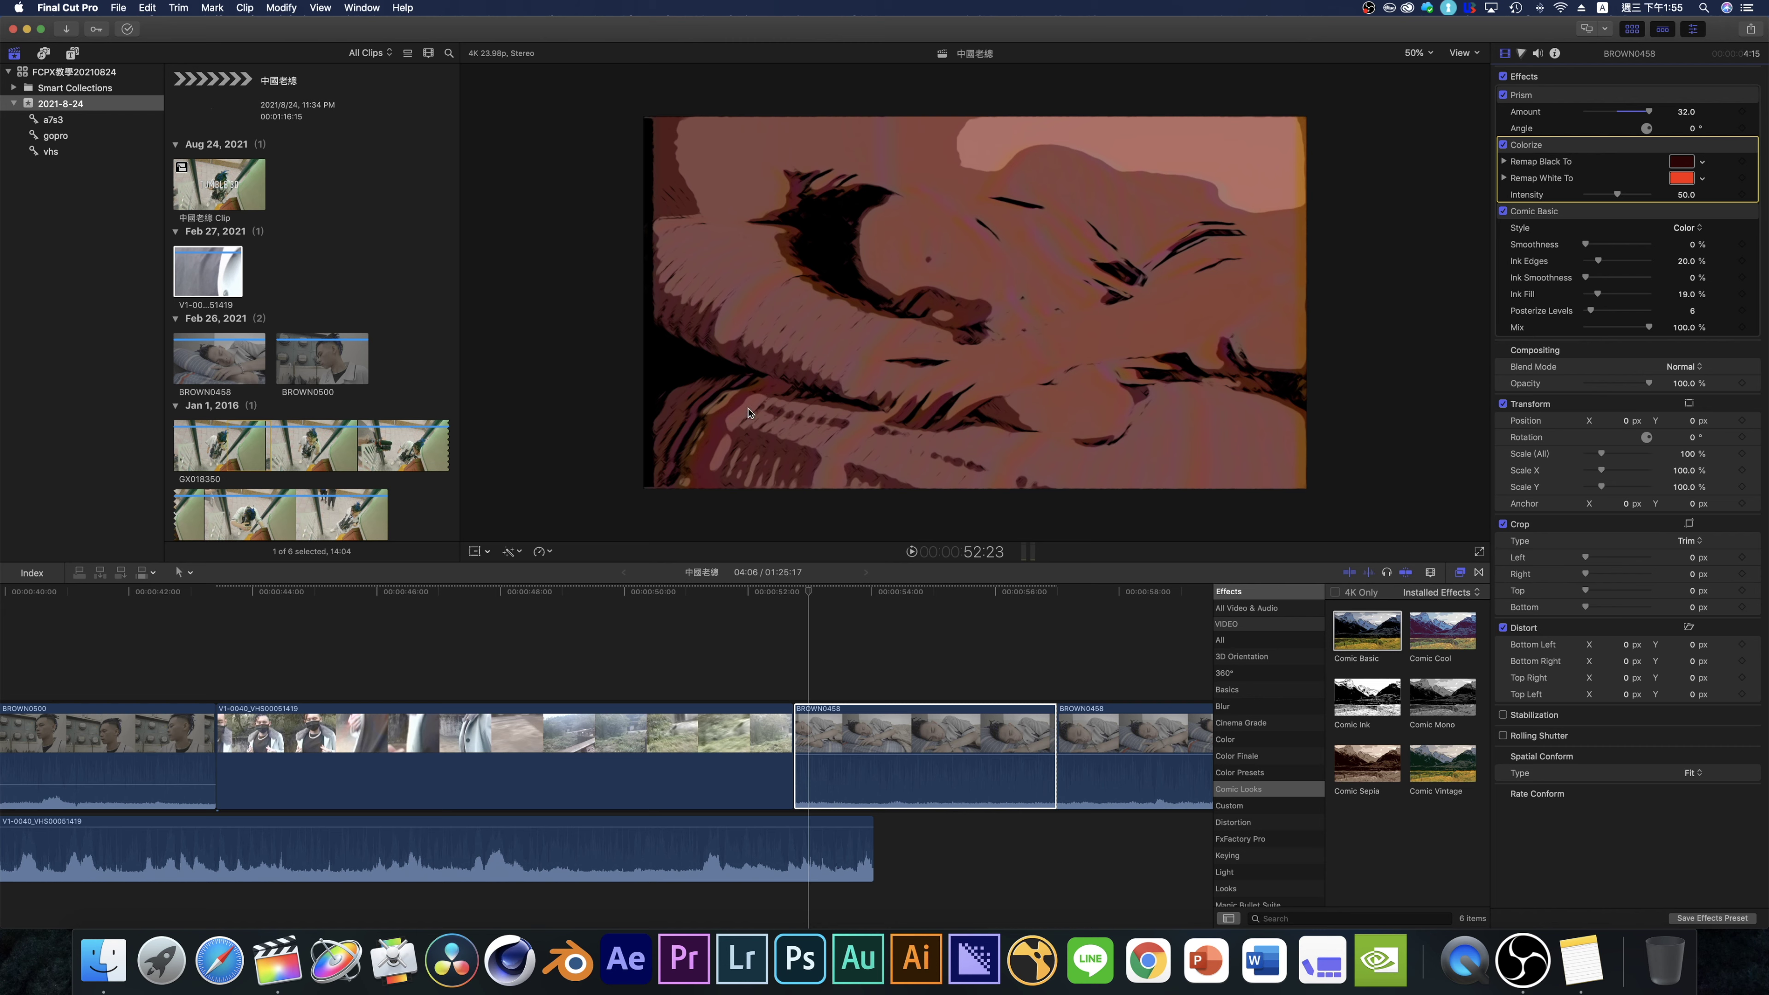
- Copy the first BROWN0458 clip after V1-0040_VHS00051419 together with its effects
{"action": "scroll", "coordinate": [835, 662], "scroll_direction": "left", "scroll_amount": 3}
{"action": "left_click", "coordinate": [906, 732]}
{"action": "key", "text": "super+c"}
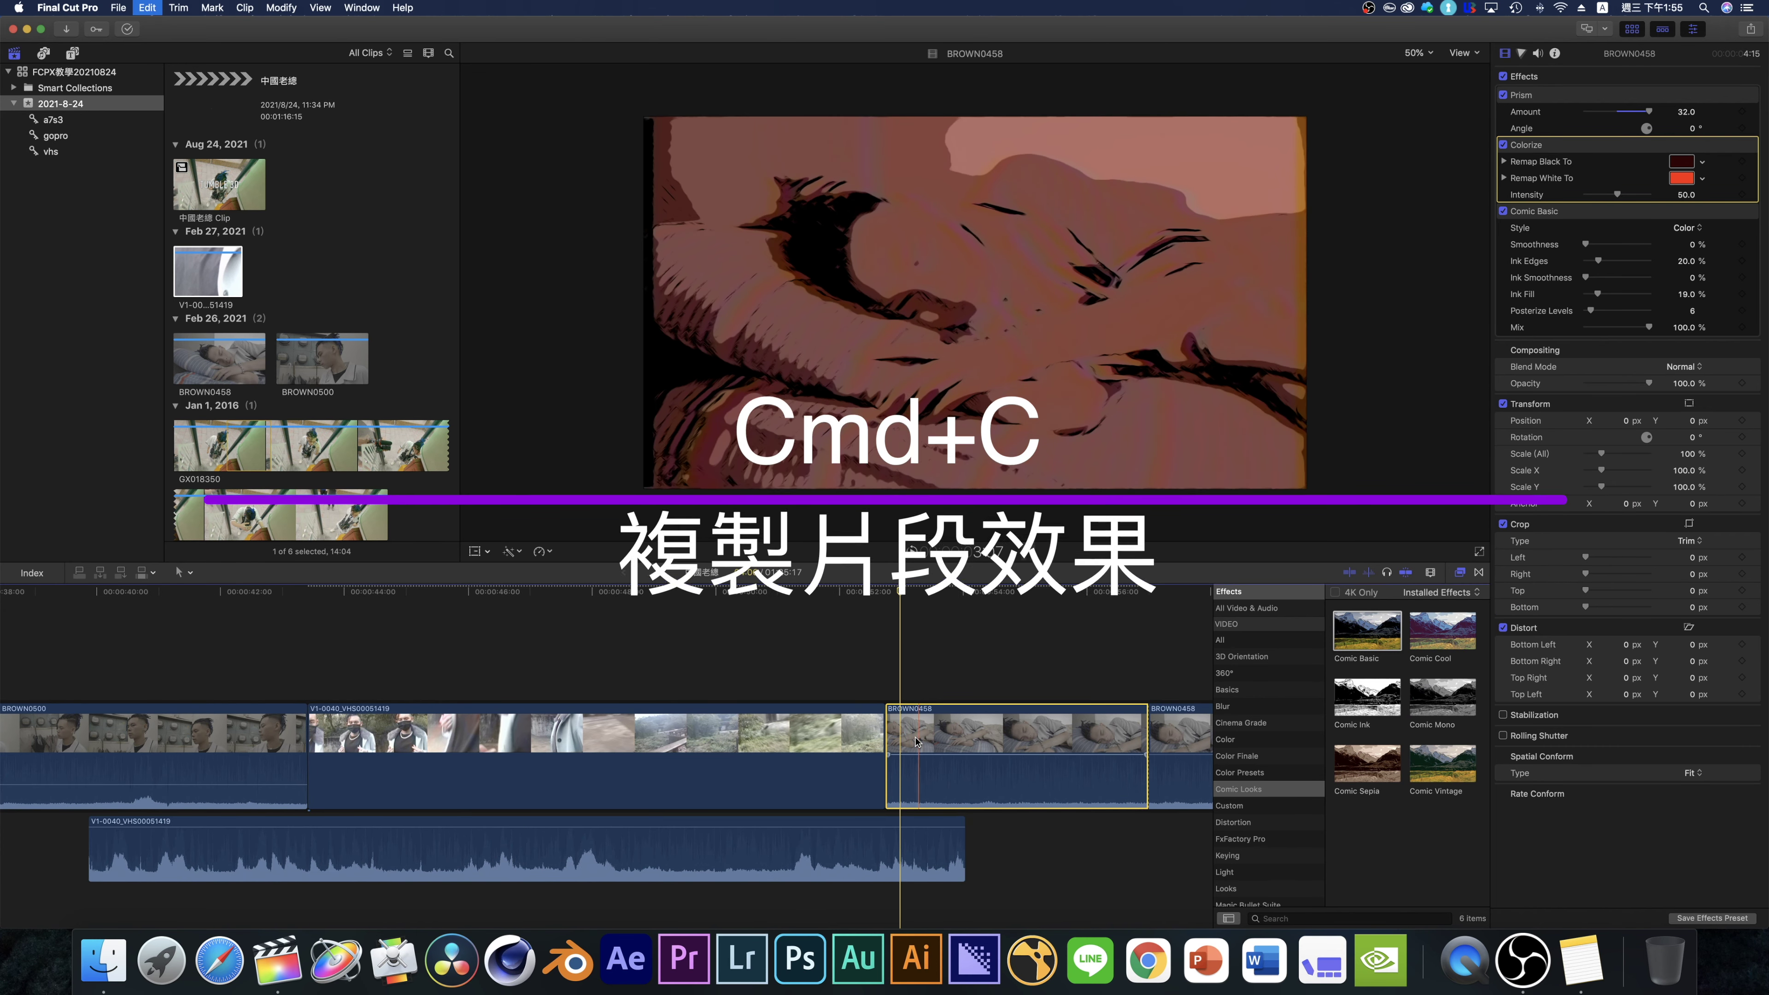
{"action": "key", "text": "super+c"}
- Paste the copied Prism, Colorize and Comic Basic effects as attributes onto the V1-0040_VHS00051419 clip, with keyframe timing at Stretch to Fit
{"action": "scroll", "coordinate": [766, 697], "scroll_direction": "left", "scroll_amount": 2}
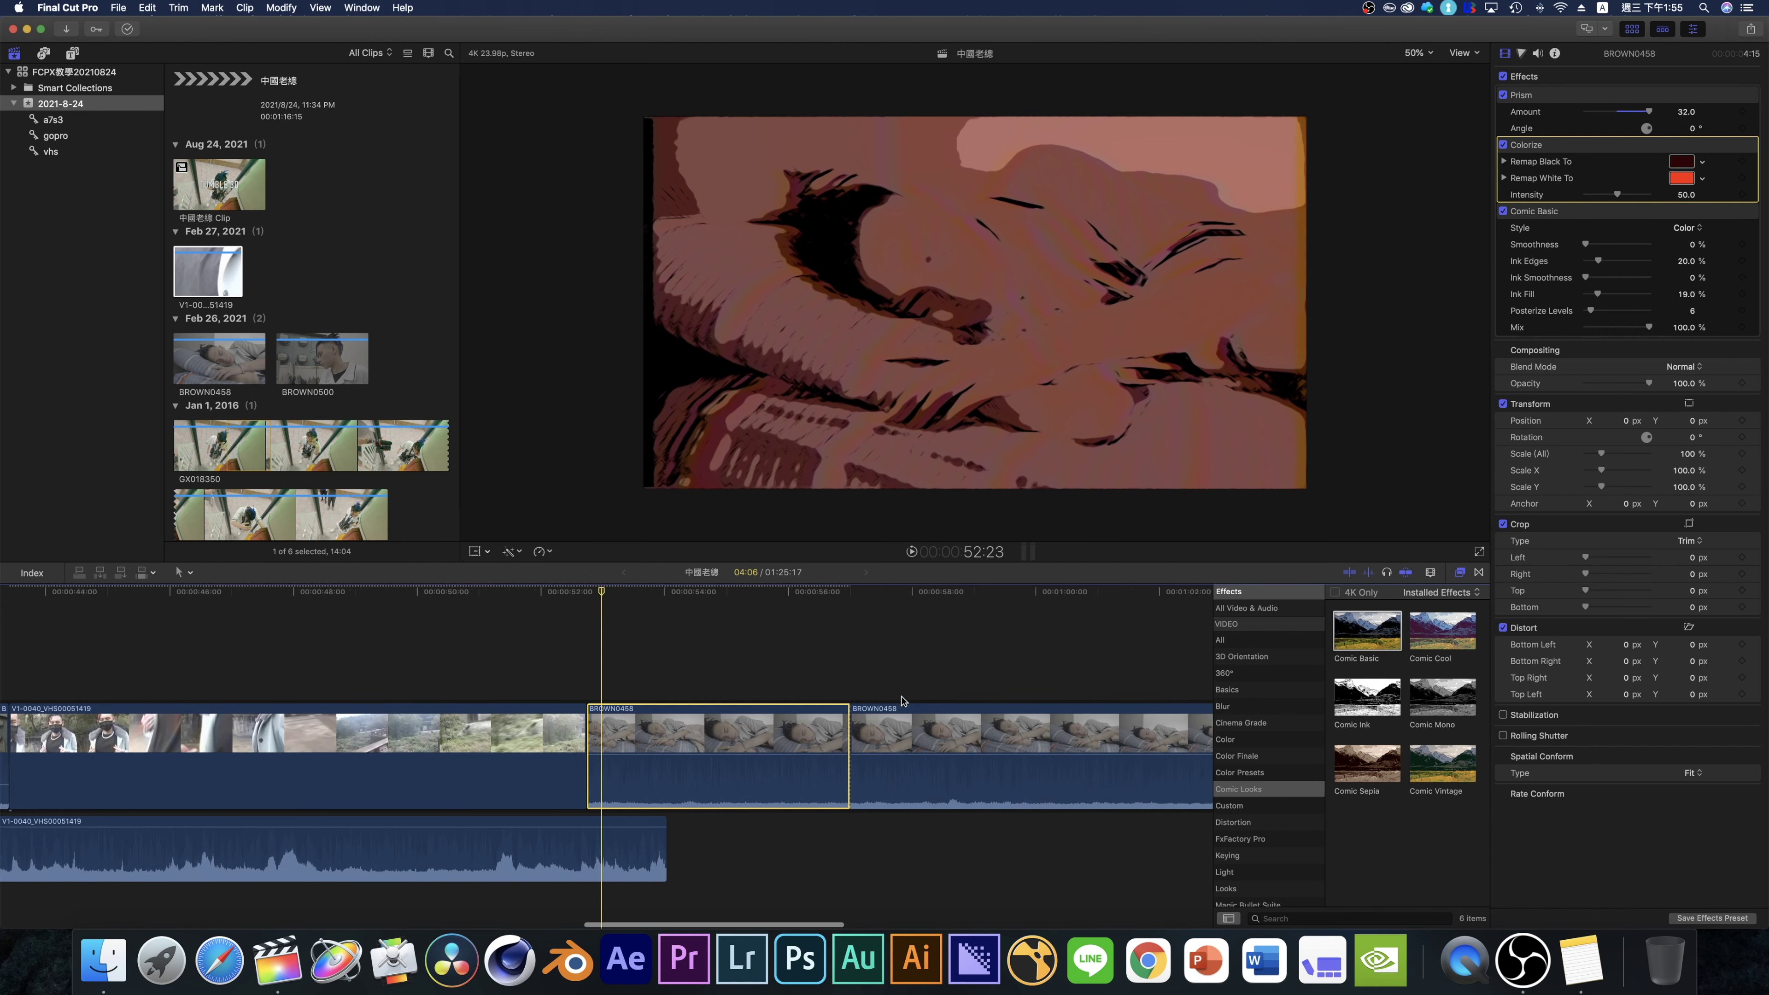
{"action": "left_click", "coordinate": [652, 742]}
{"action": "key", "text": "super+shift+v"}
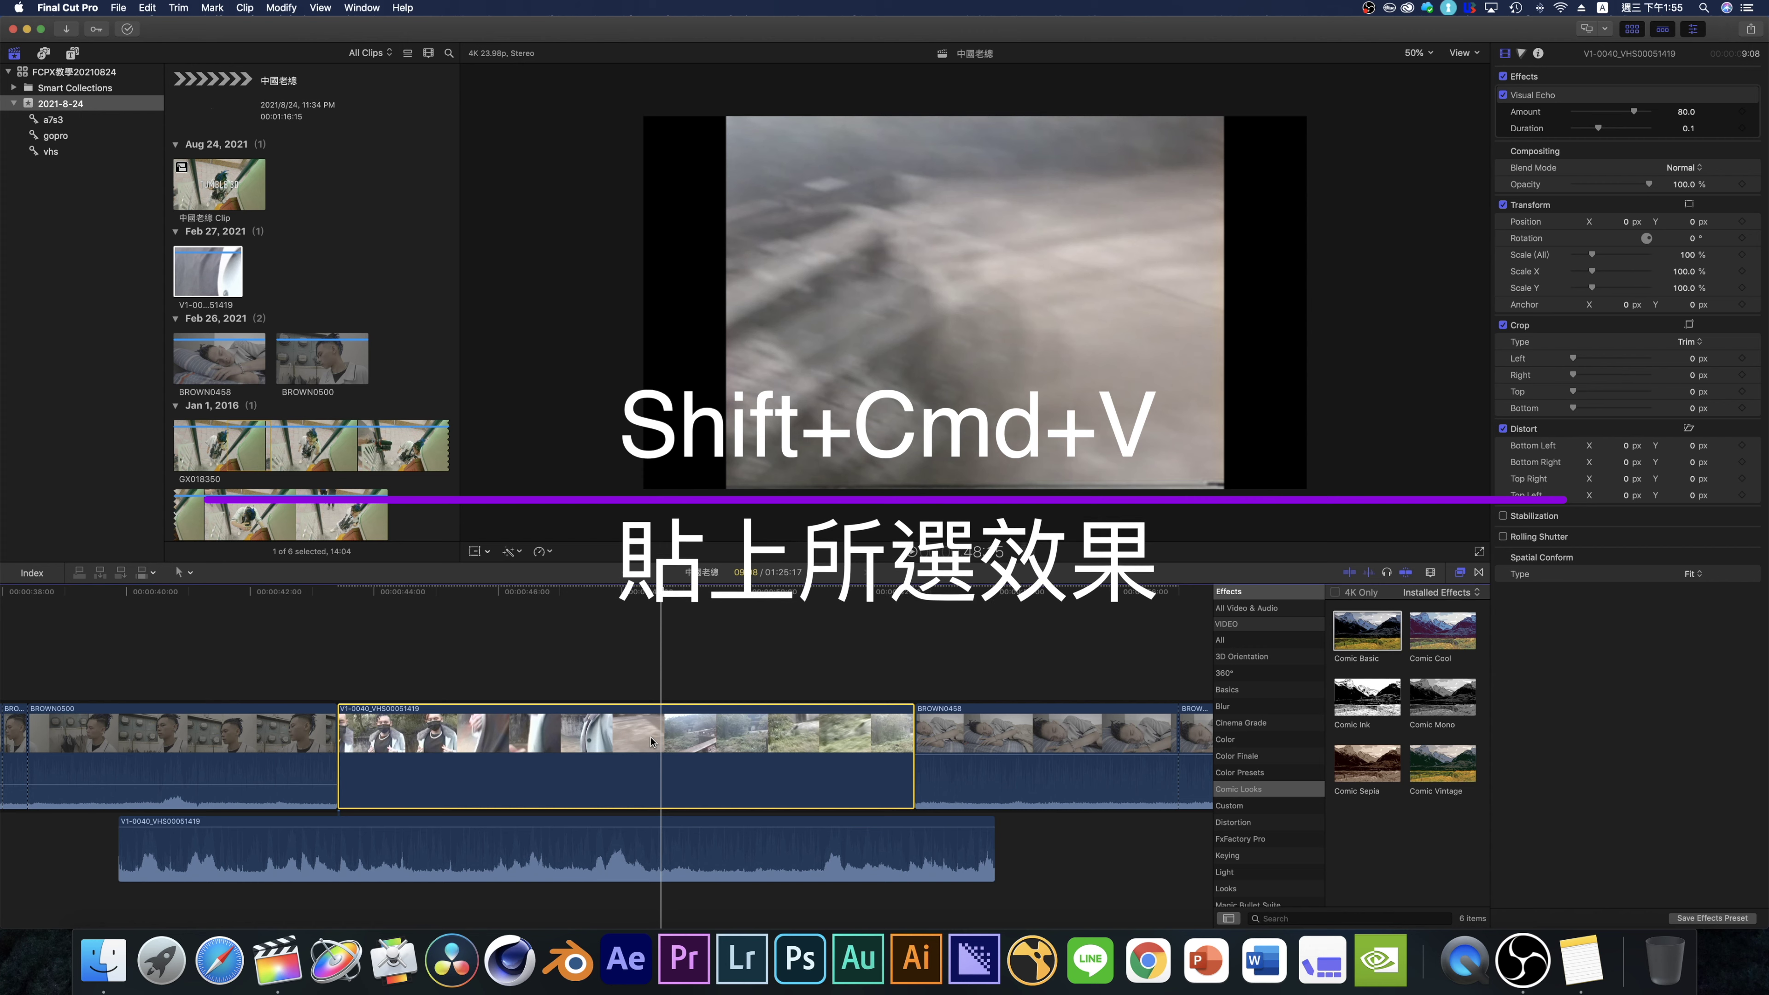
{"action": "key", "text": "super+shift+v"}
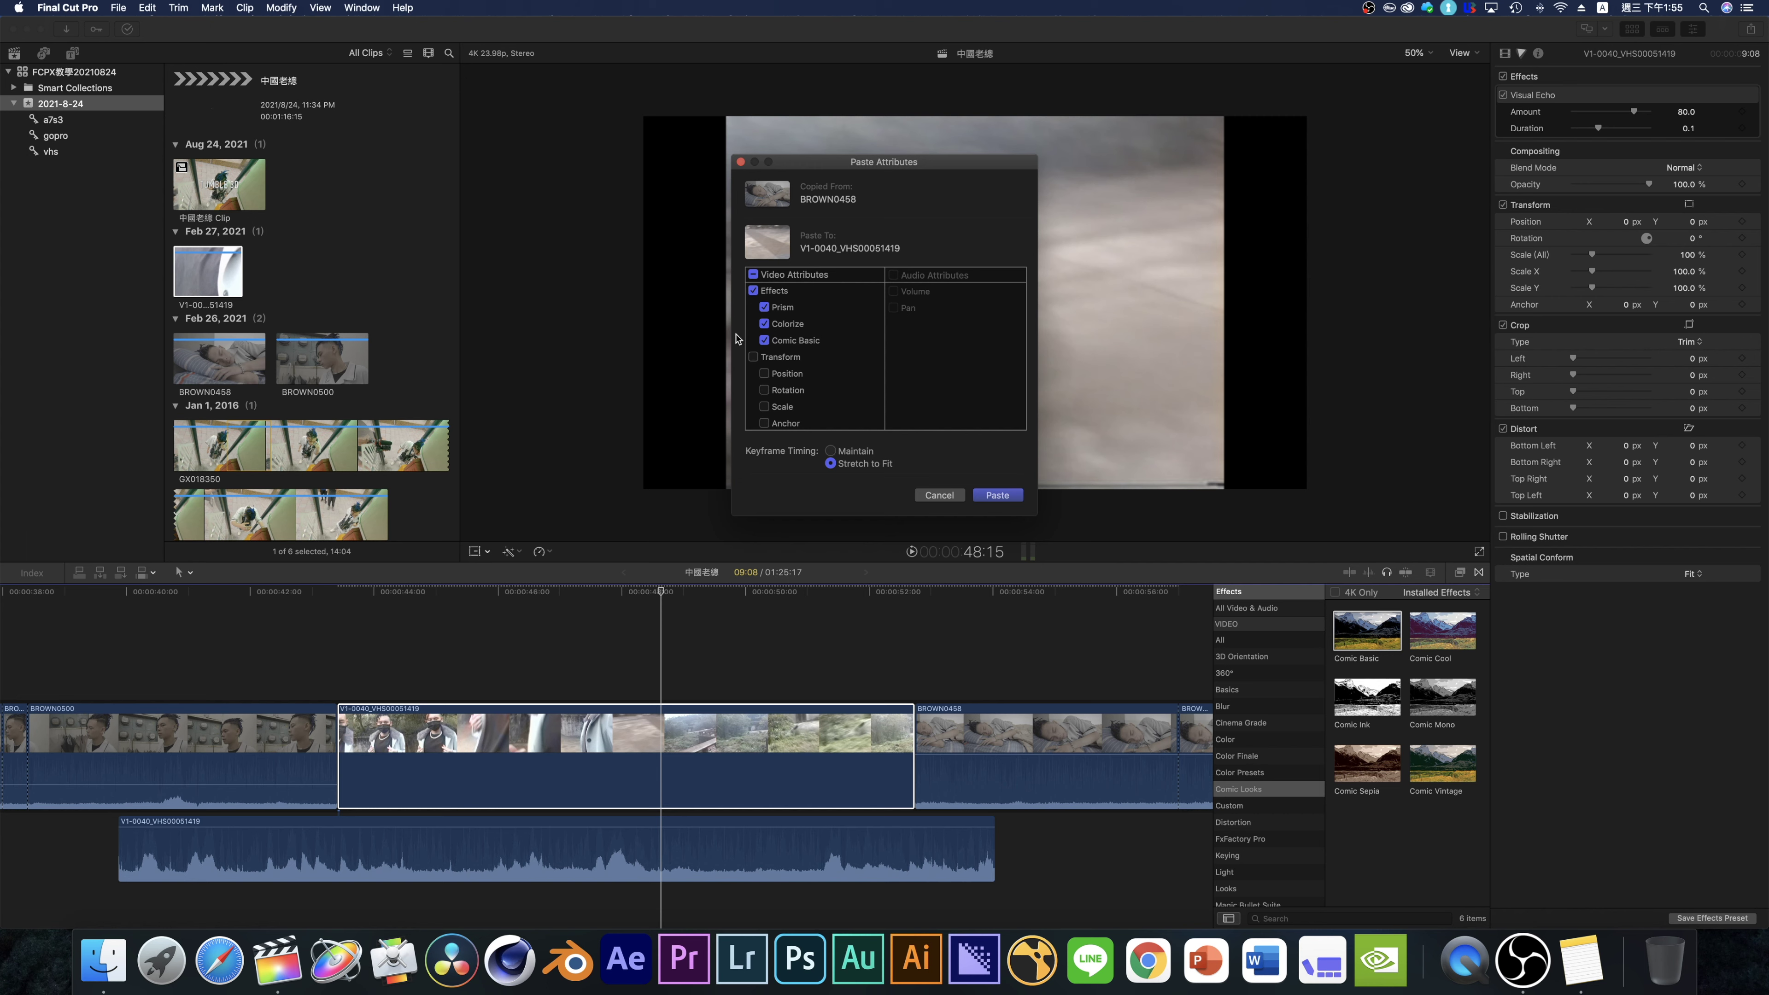
{"action": "scroll", "coordinate": [777, 379], "scroll_direction": "down", "scroll_amount": 2}
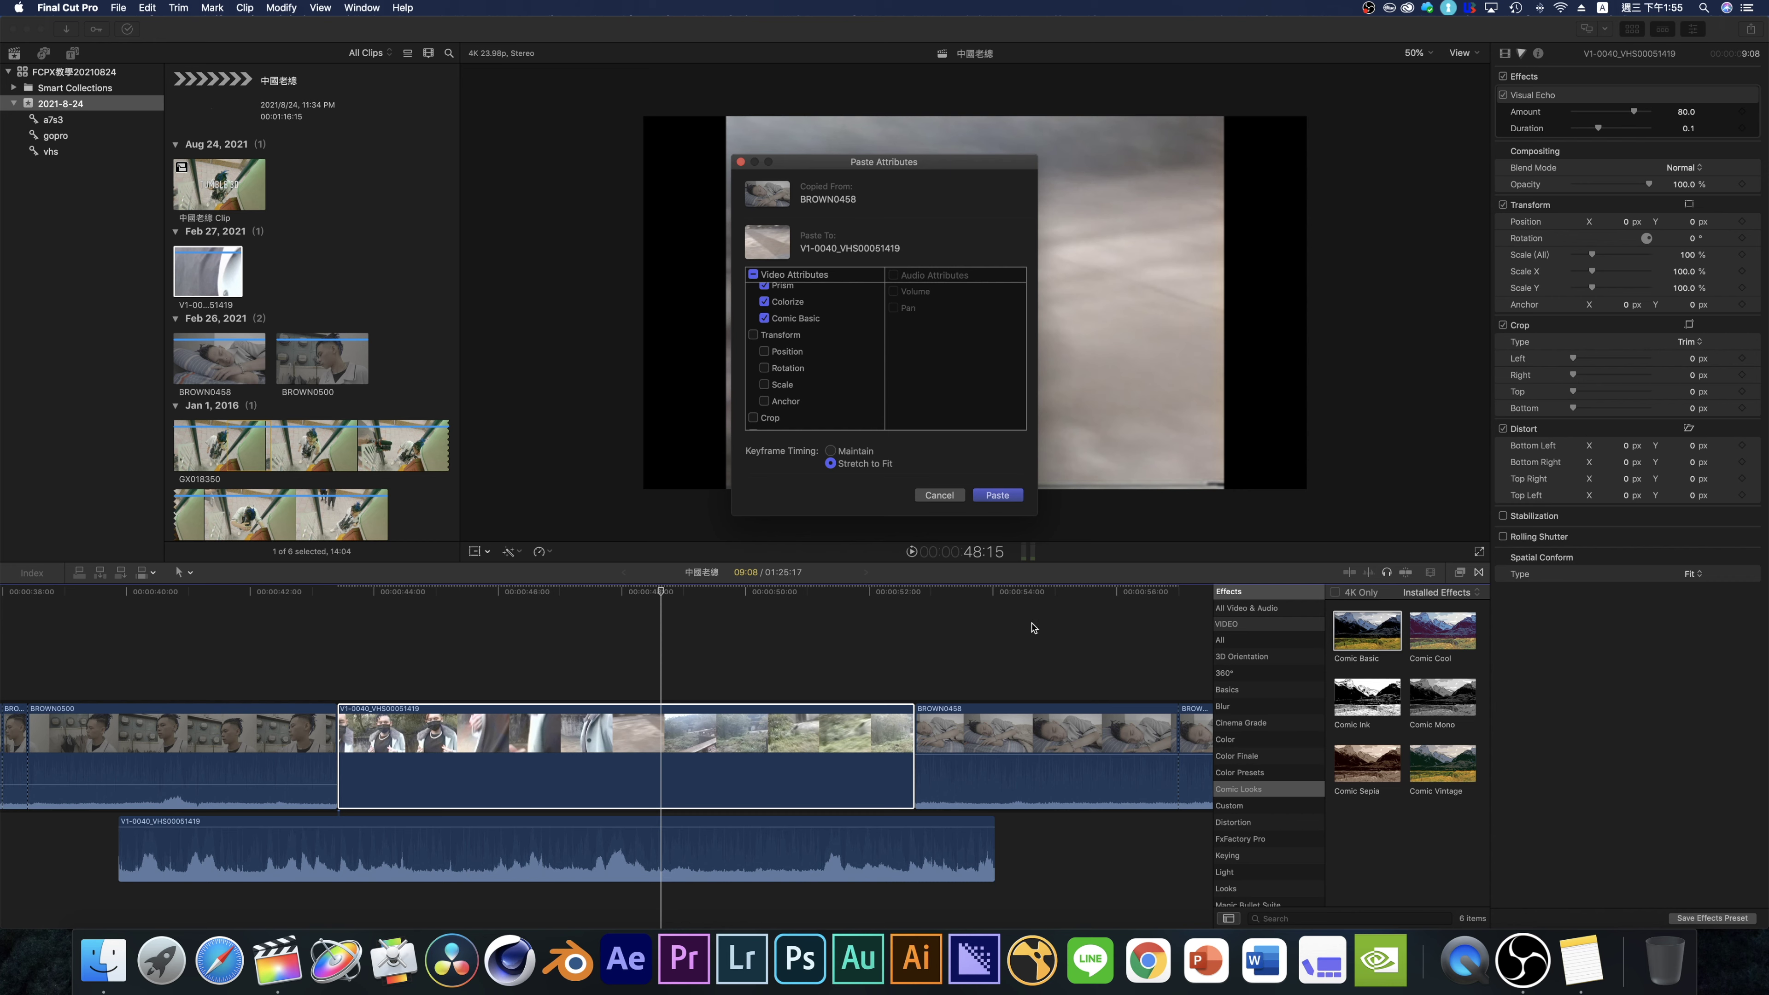
{"action": "scroll", "coordinate": [785, 360], "scroll_direction": "up", "scroll_amount": 2}
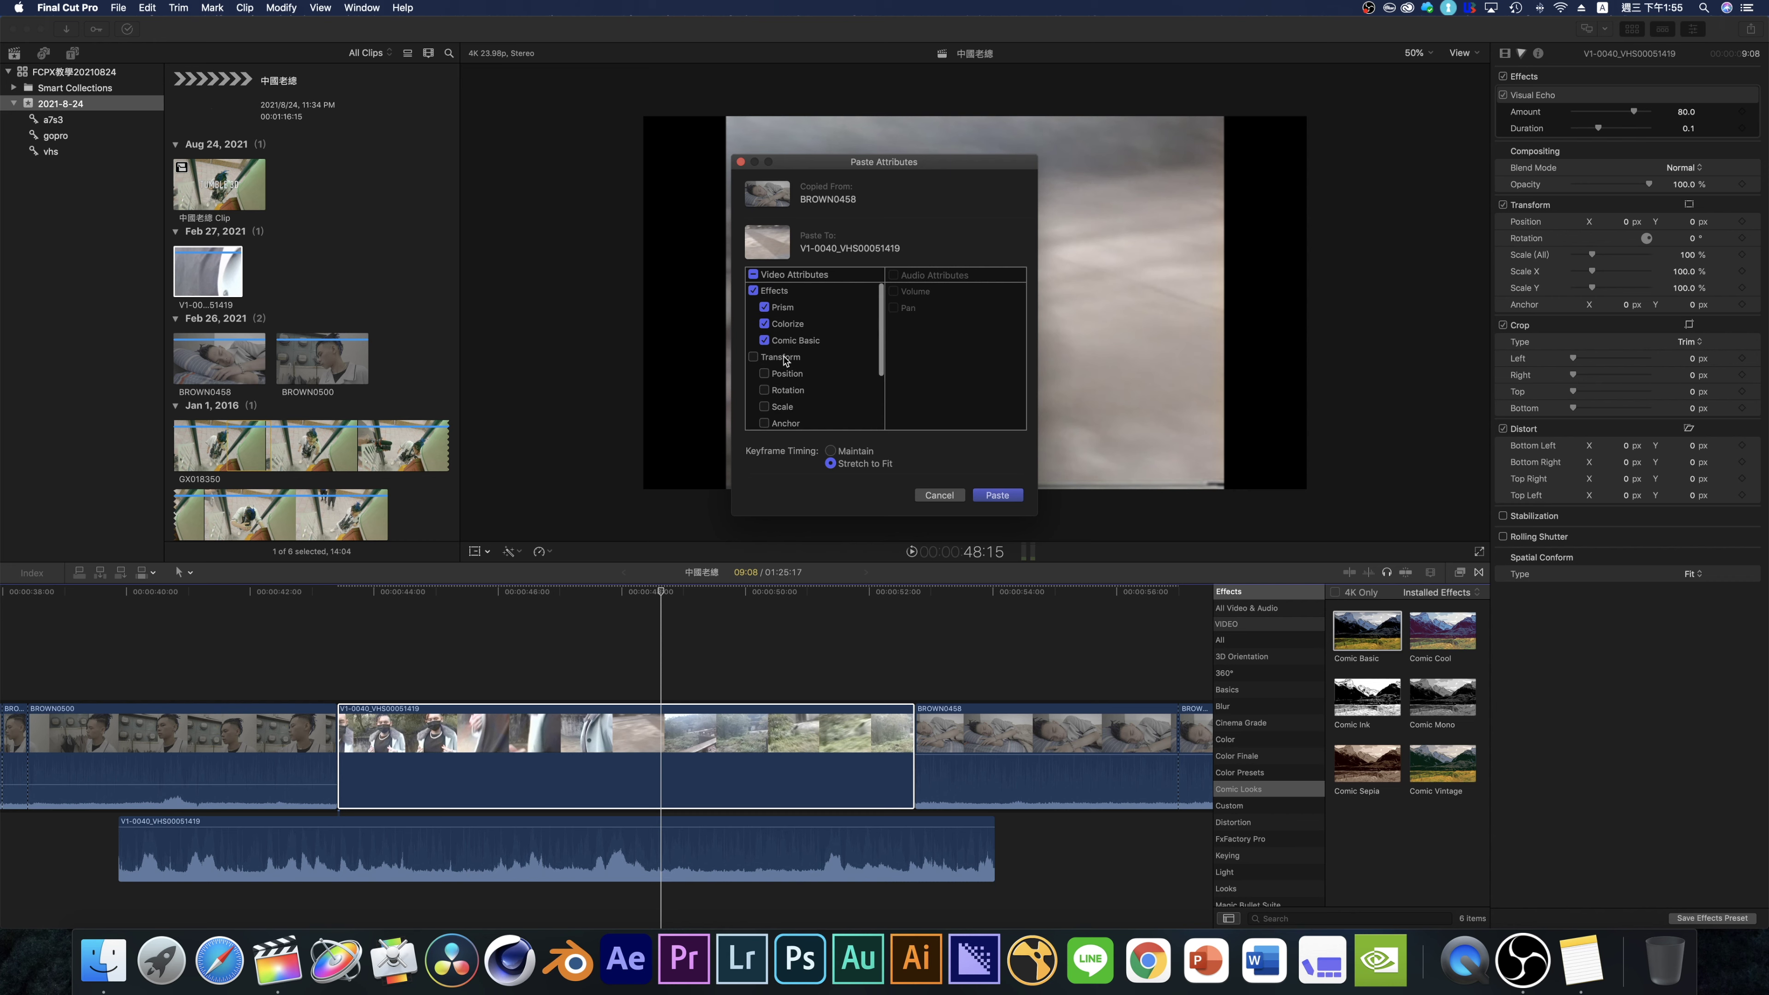
{"action": "scroll", "coordinate": [782, 398], "scroll_direction": "down", "scroll_amount": 2}
{"action": "scroll", "coordinate": [787, 380], "scroll_direction": "up", "scroll_amount": 2}
{"action": "scroll", "coordinate": [785, 334], "scroll_direction": "down", "scroll_amount": 2}
{"action": "left_click", "coordinate": [997, 495]}
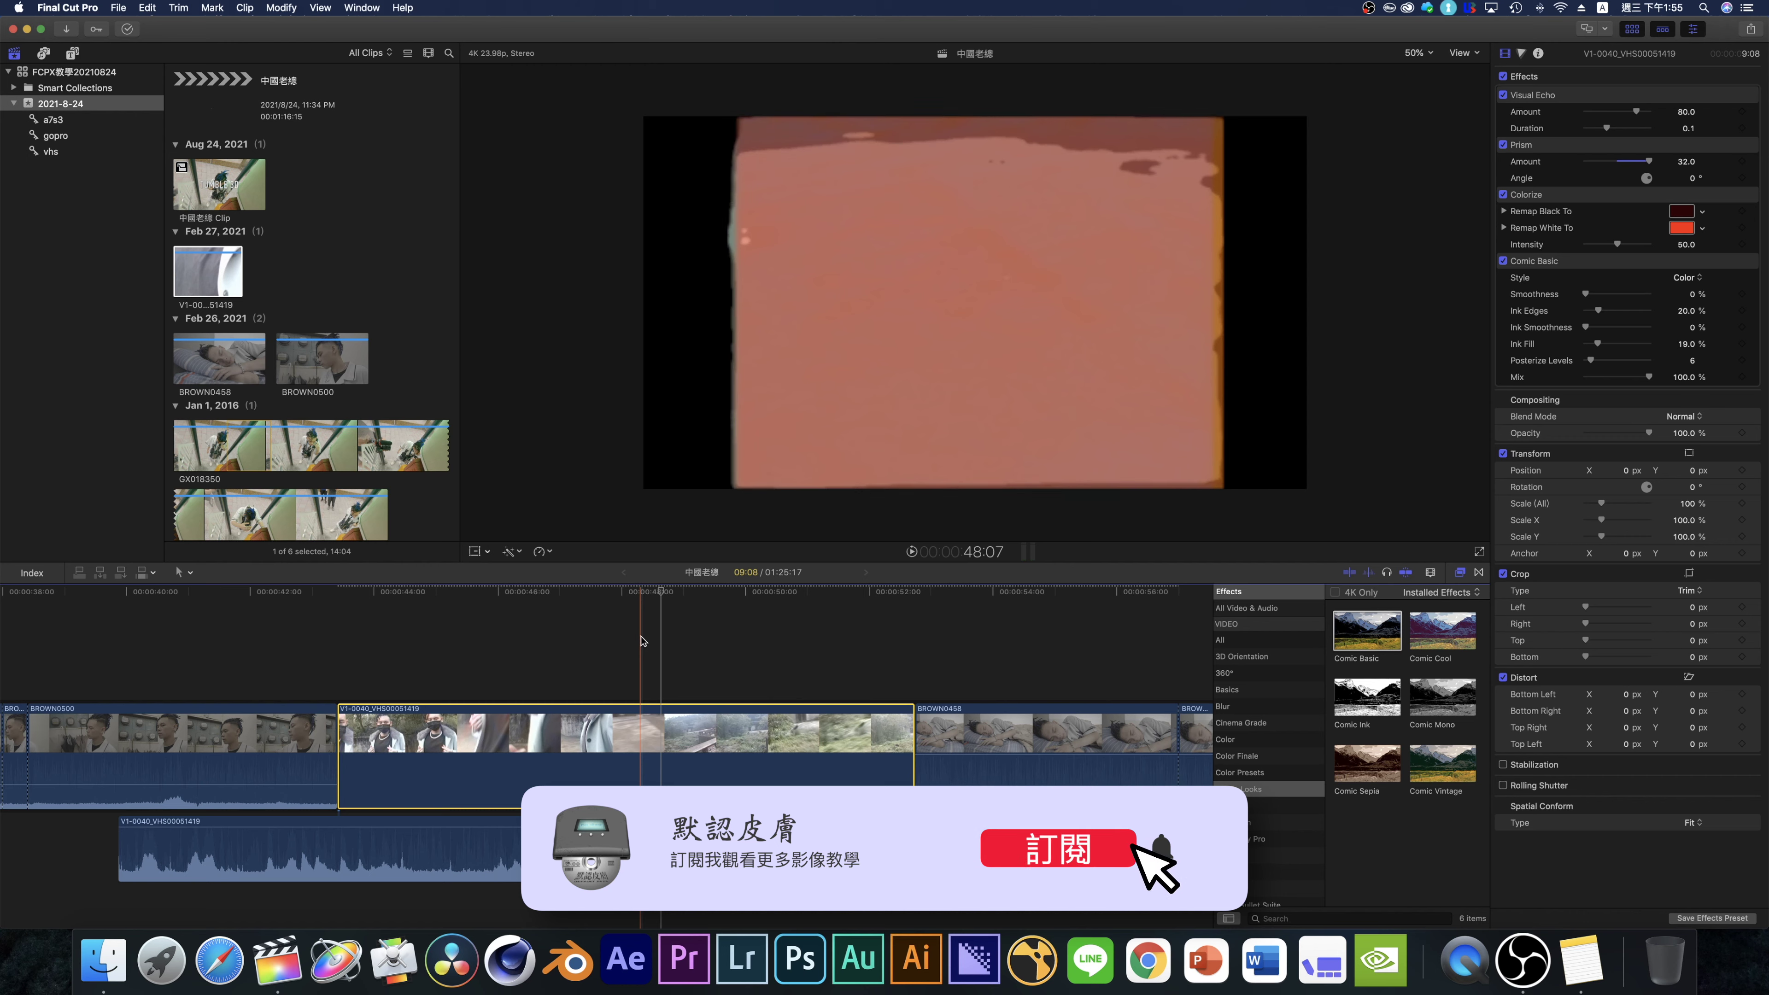
- Undo the pasting of effect attributes onto the V1-0040_VHS00051419 clip
{"action": "key", "text": "super+z"}
{"action": "key", "text": "super+shift+z"}
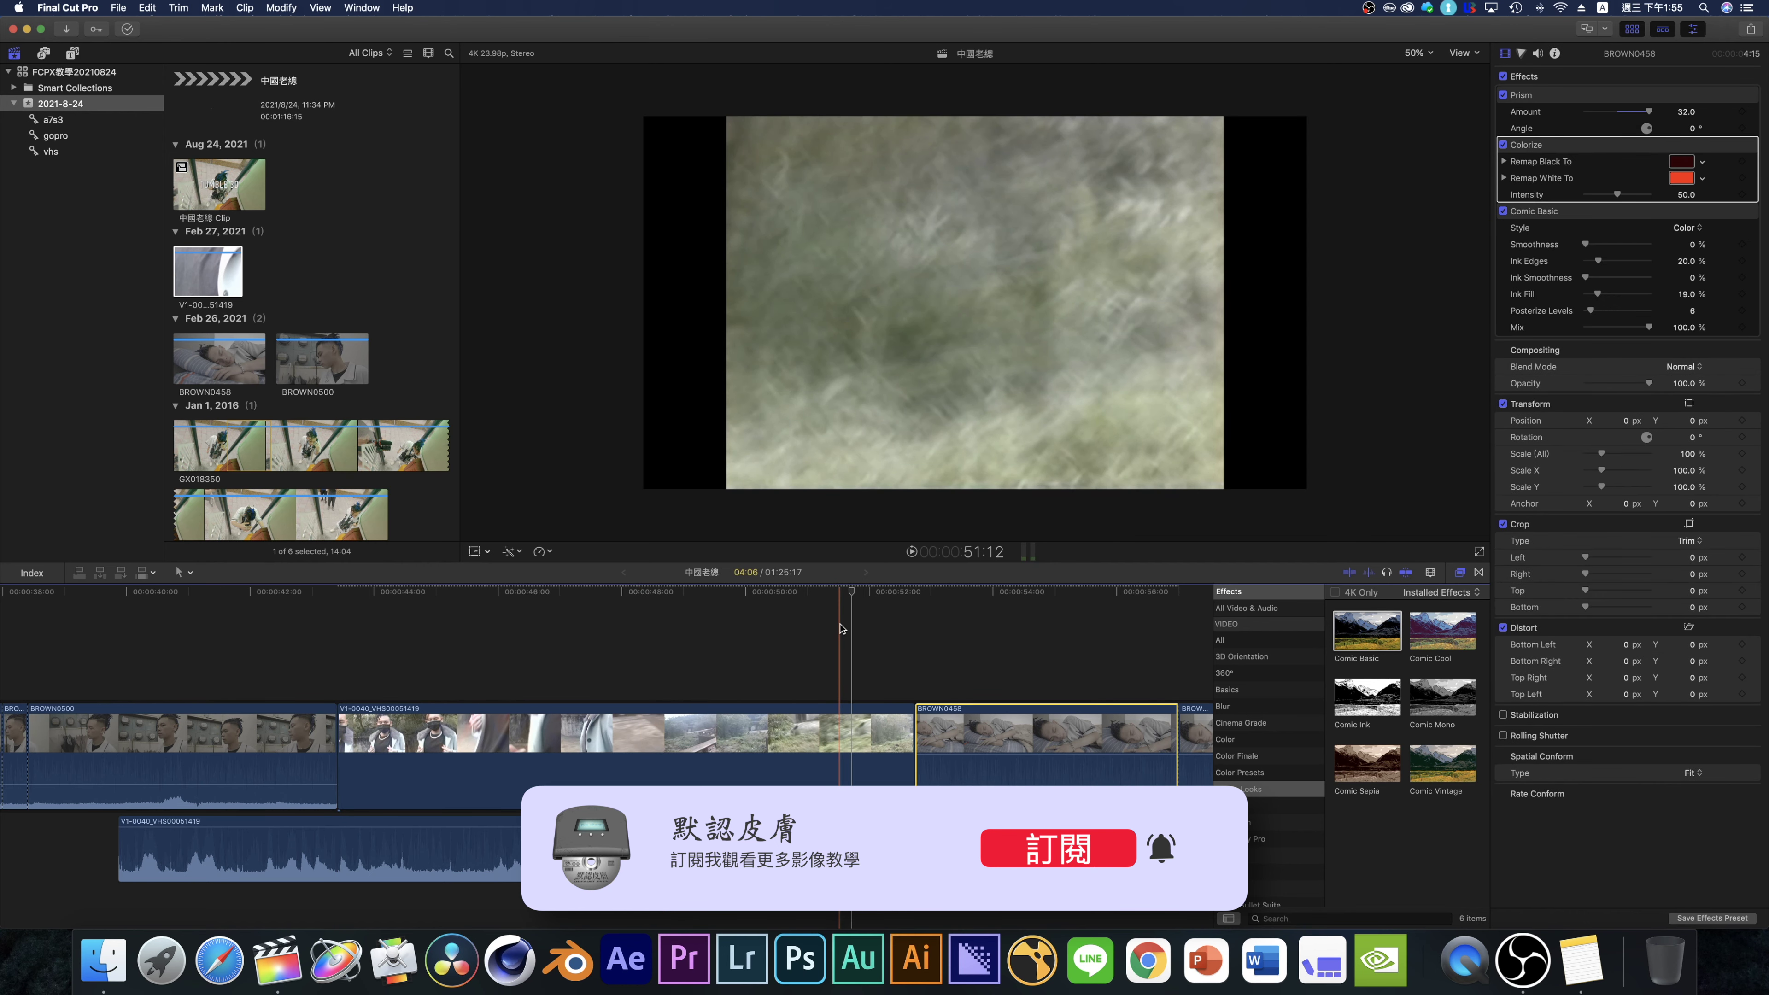